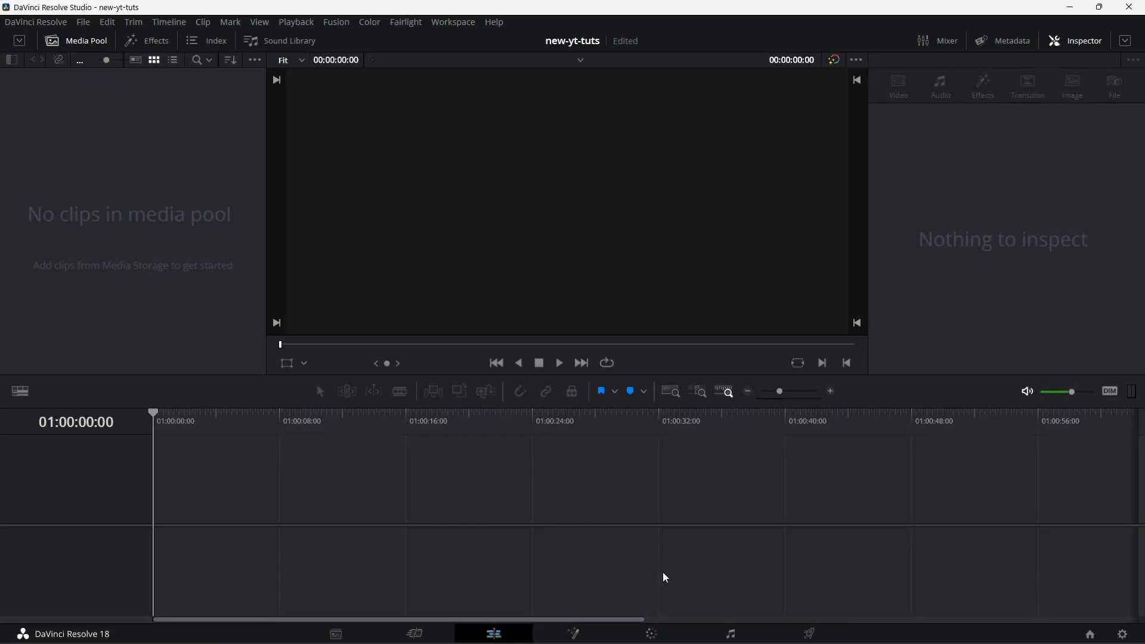
Import pexels-jep-gambardella-7661519.mp4 and 7661320.mp4 from Downloads into the media pool, changing the project frame rate to match.
{"action": "mouse_move", "coordinate": [401, 633]}
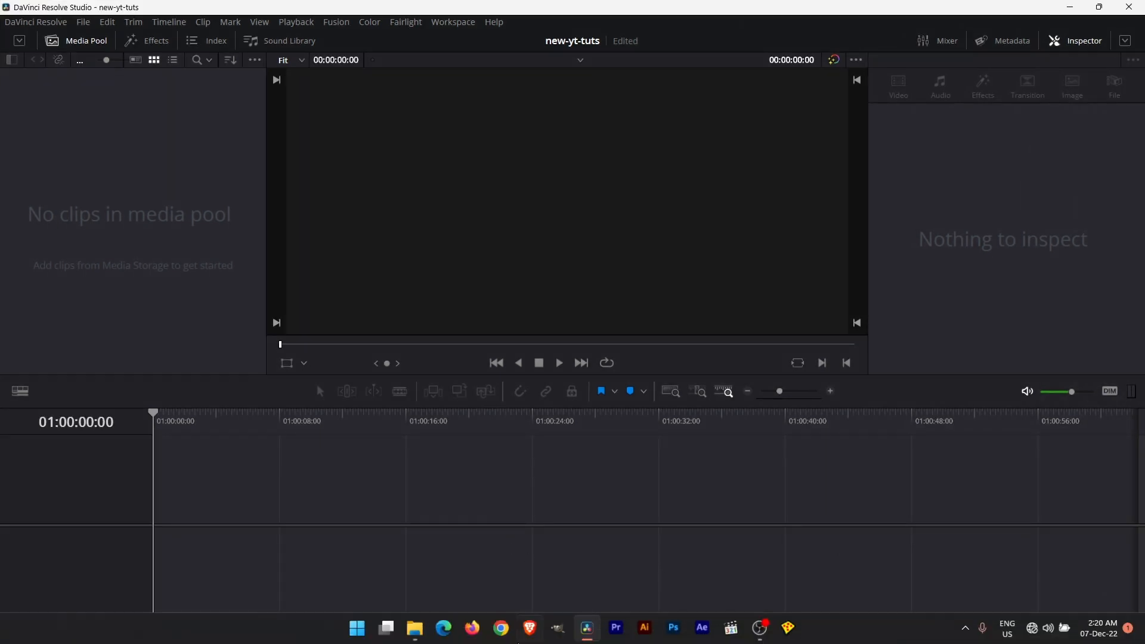
{"action": "left_click", "coordinate": [416, 634]}
{"action": "left_click_drag", "start_coordinate": [488, 209], "coordinate": [67, 214]}
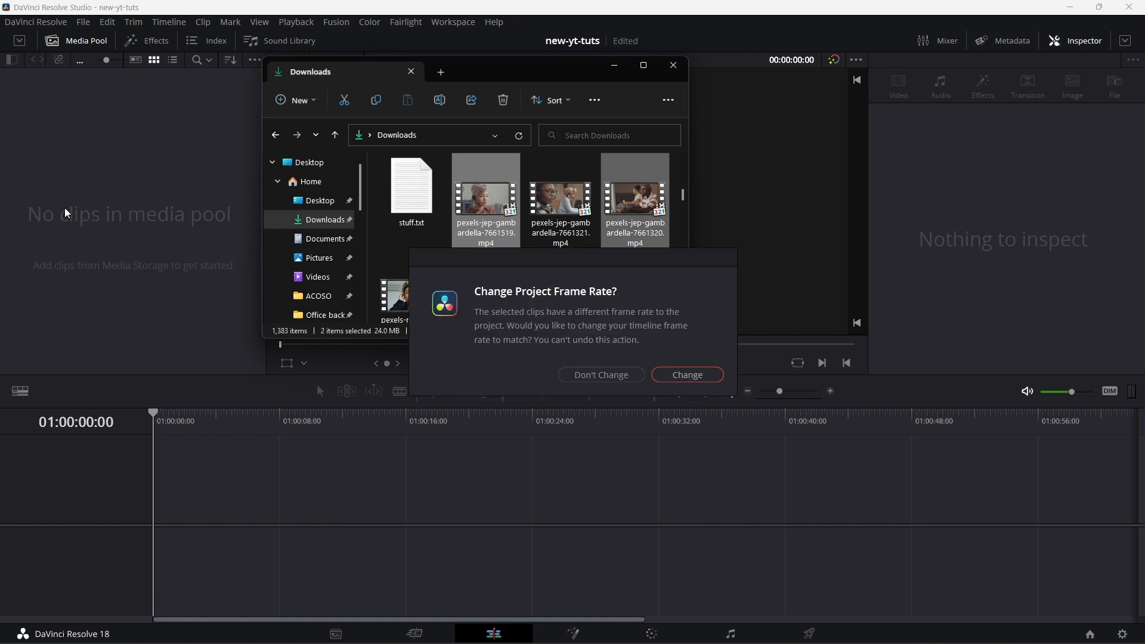
{"action": "left_click", "coordinate": [688, 374]}
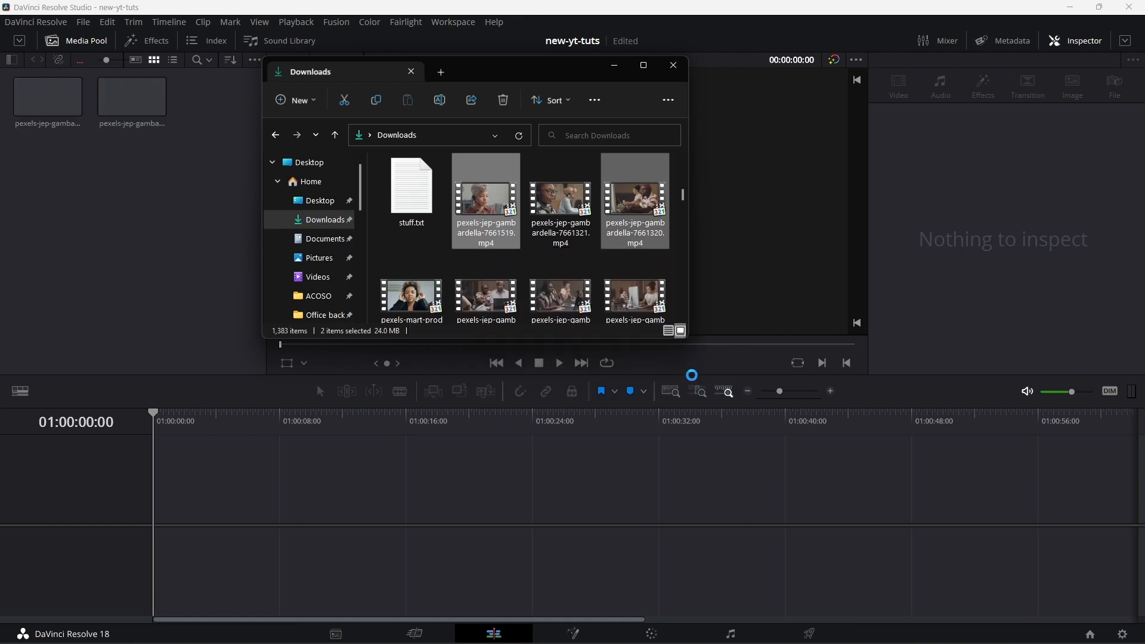
{"action": "left_click", "coordinate": [616, 69]}
Place both imported clips one after the other on video track 1 of a new timeline.
{"action": "left_click_drag", "start_coordinate": [28, 158], "coordinate": [174, 518]}
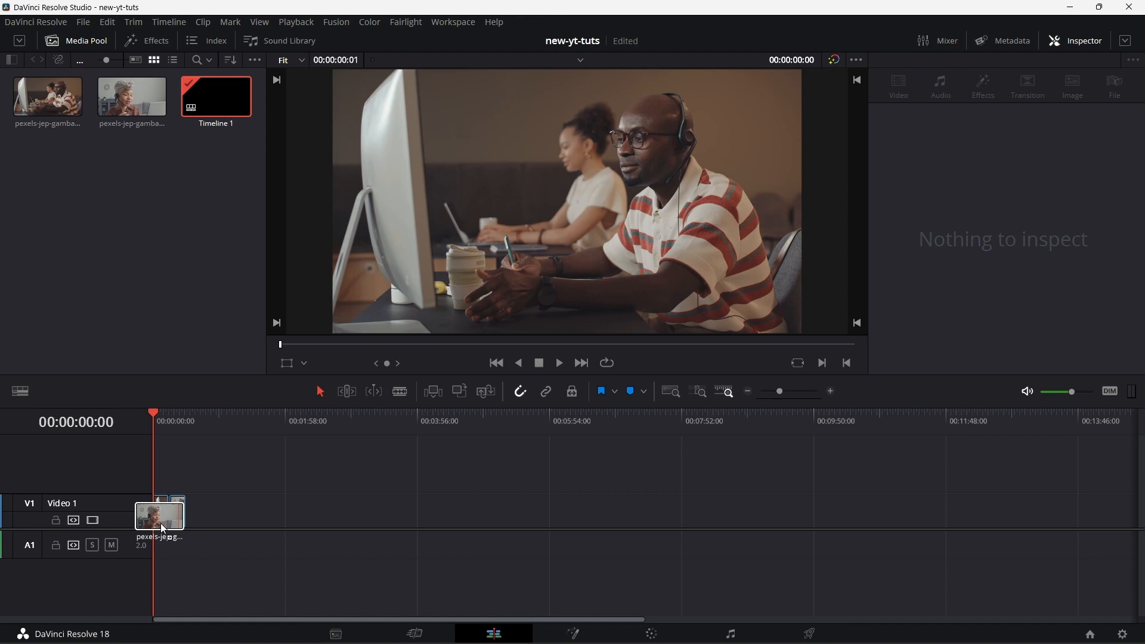
{"action": "left_click", "coordinate": [830, 392]}
{"action": "left_click", "coordinate": [831, 390]}
{"action": "left_click", "coordinate": [832, 390]}
{"action": "left_click", "coordinate": [831, 390]}
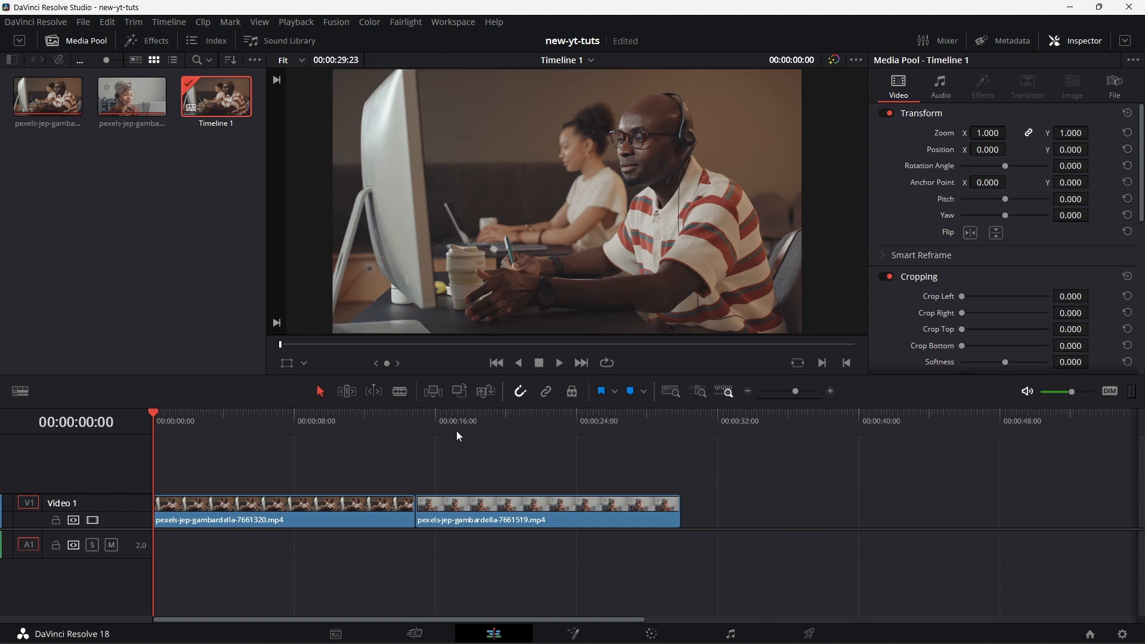
Find Cross Dissolve among the Fusion transitions and try to apply it at the cut between the two clips.
{"action": "left_click", "coordinate": [148, 41]}
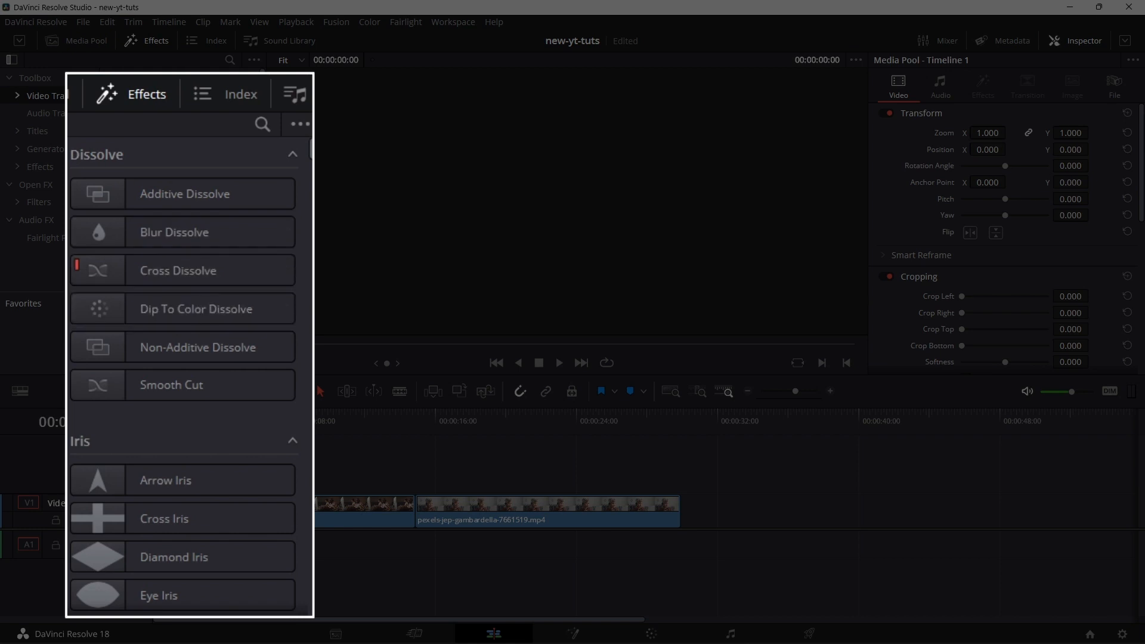
{"action": "scroll", "coordinate": [188, 376], "scroll_direction": "down", "scroll_amount": 15}
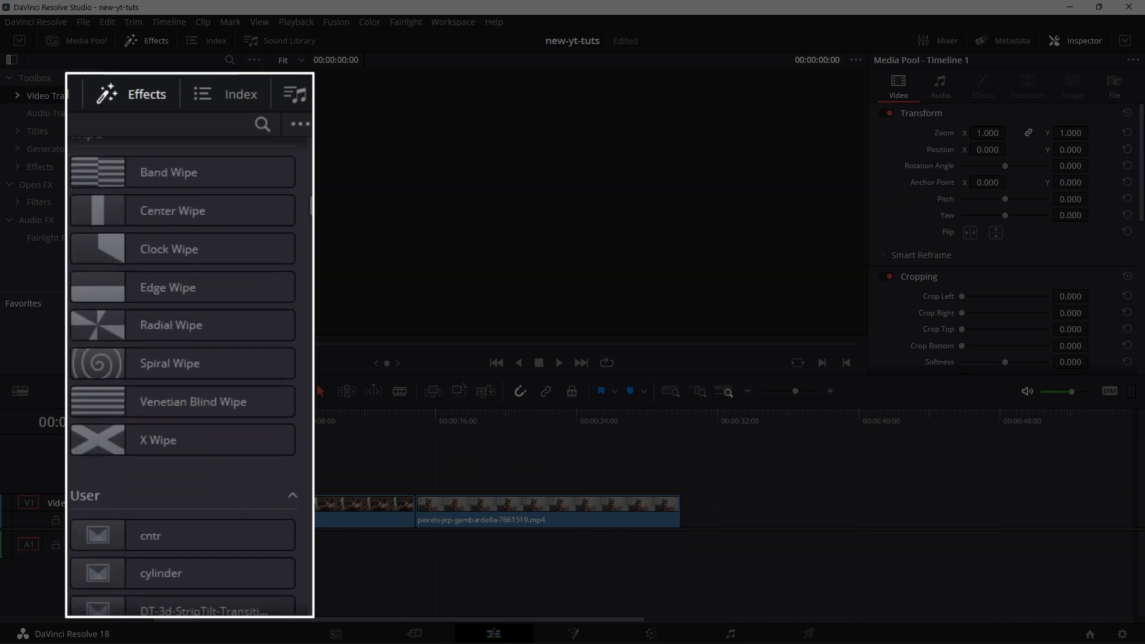
{"action": "scroll", "coordinate": [307, 235], "scroll_direction": "down", "scroll_amount": 8}
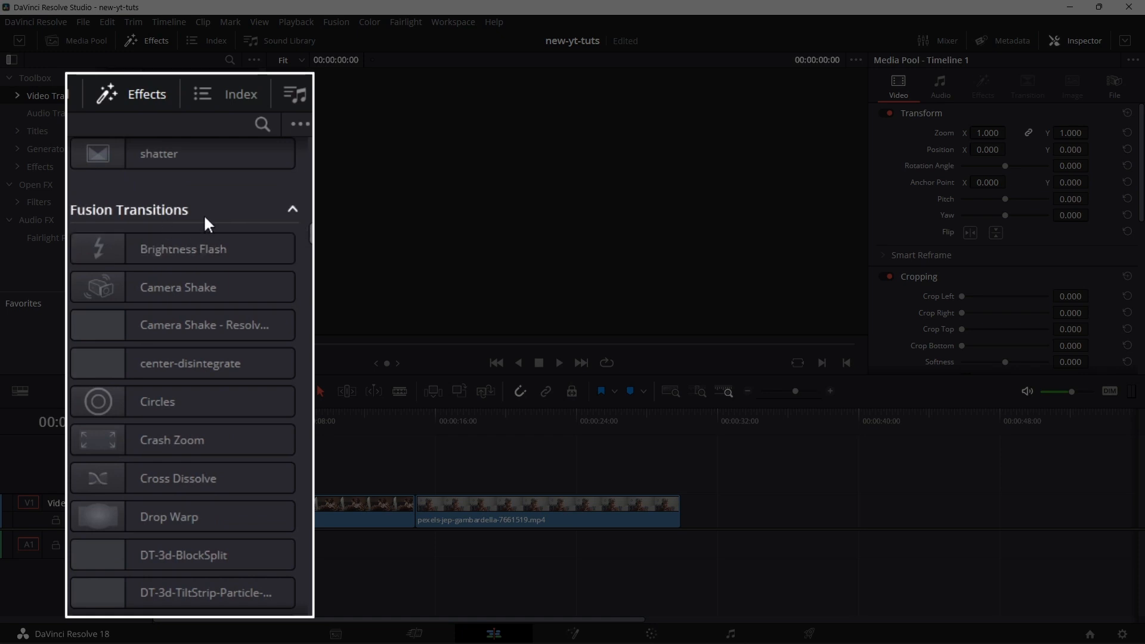
{"action": "left_click_drag", "start_coordinate": [182, 290], "coordinate": [416, 510]}
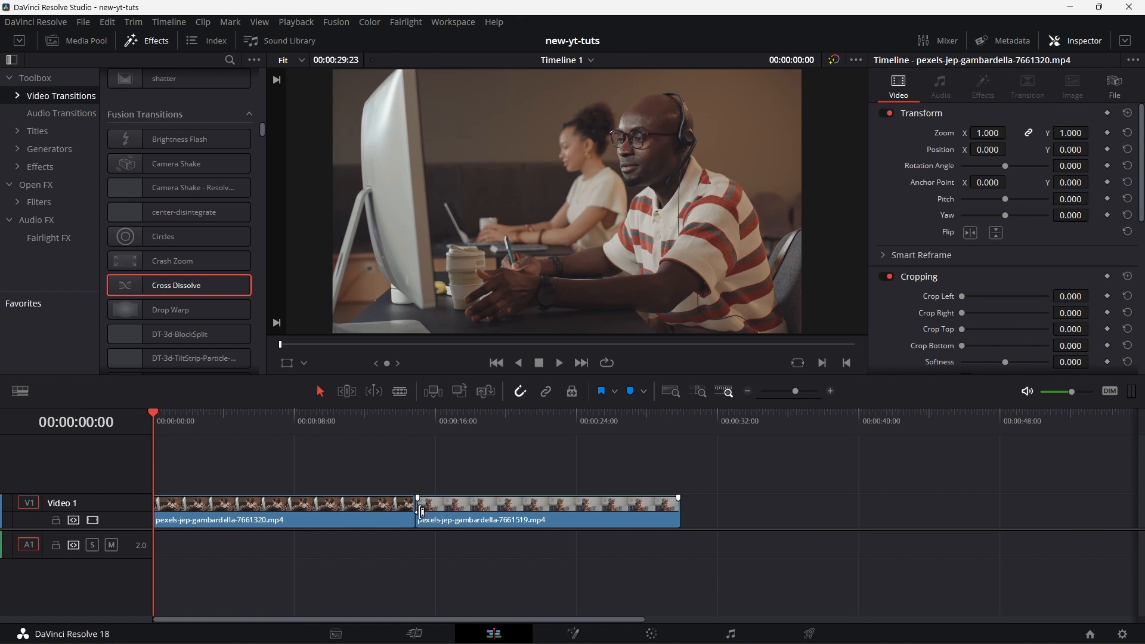
Trim the first clip's end and the second clip's start to about 11 seconds each, placing them directly against each other.
{"action": "left_click_drag", "start_coordinate": [422, 510], "coordinate": [381, 508]}
{"action": "left_click_drag", "start_coordinate": [552, 517], "coordinate": [489, 517]}
{"action": "left_click_drag", "start_coordinate": [388, 508], "coordinate": [353, 511]}
{"action": "left_click_drag", "start_coordinate": [486, 508], "coordinate": [424, 506]}
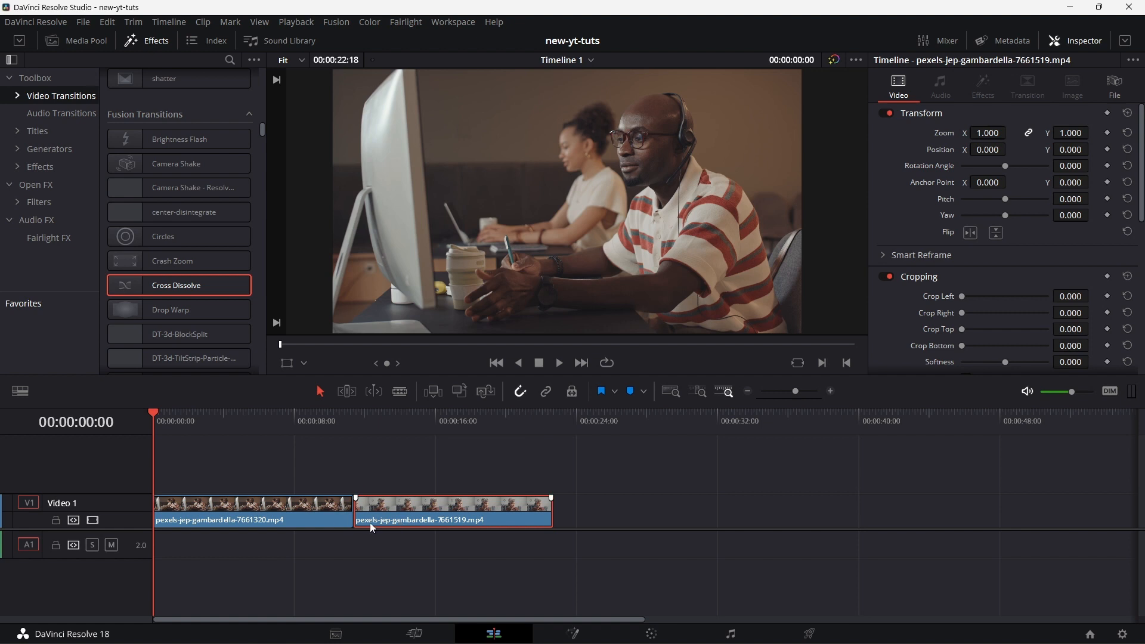
Apply the Fusion Cross Dissolve transition at the cut between the trimmed clips and select it.
{"action": "left_click_drag", "start_coordinate": [195, 285], "coordinate": [342, 507]}
{"action": "left_click", "coordinate": [359, 503]}
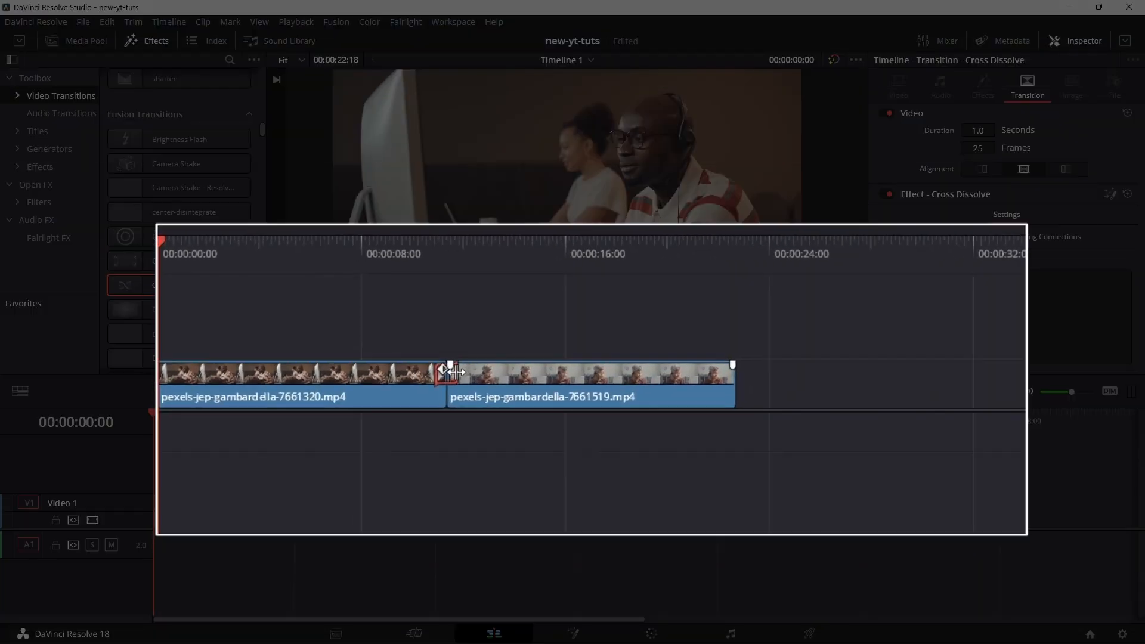
{"action": "right_click", "coordinate": [360, 502]}
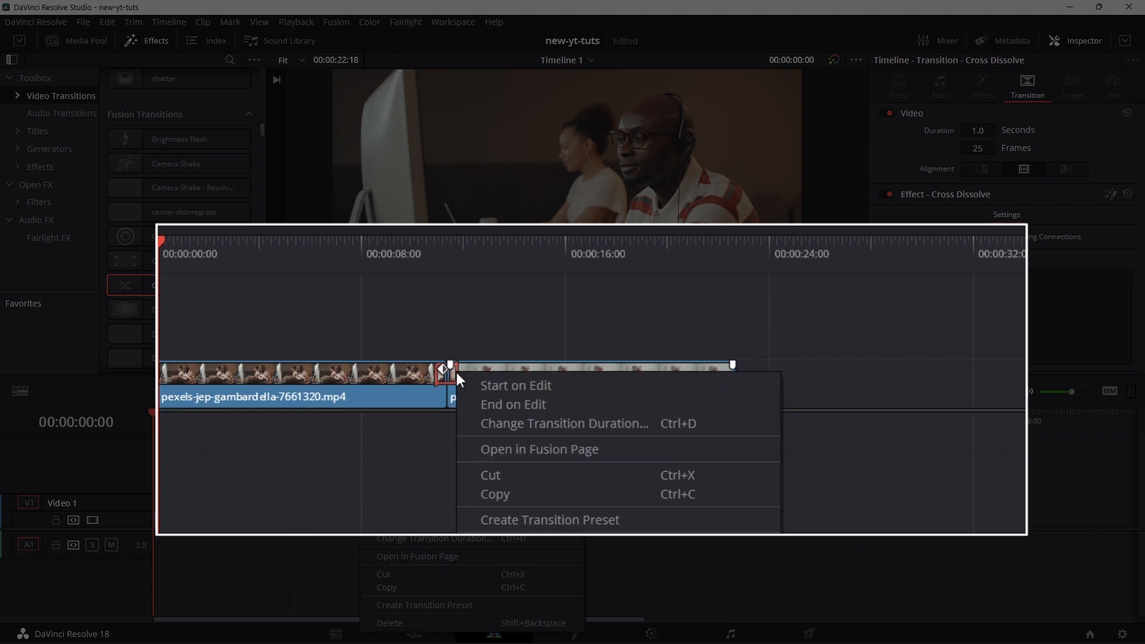
{"action": "left_click", "coordinate": [409, 557]}
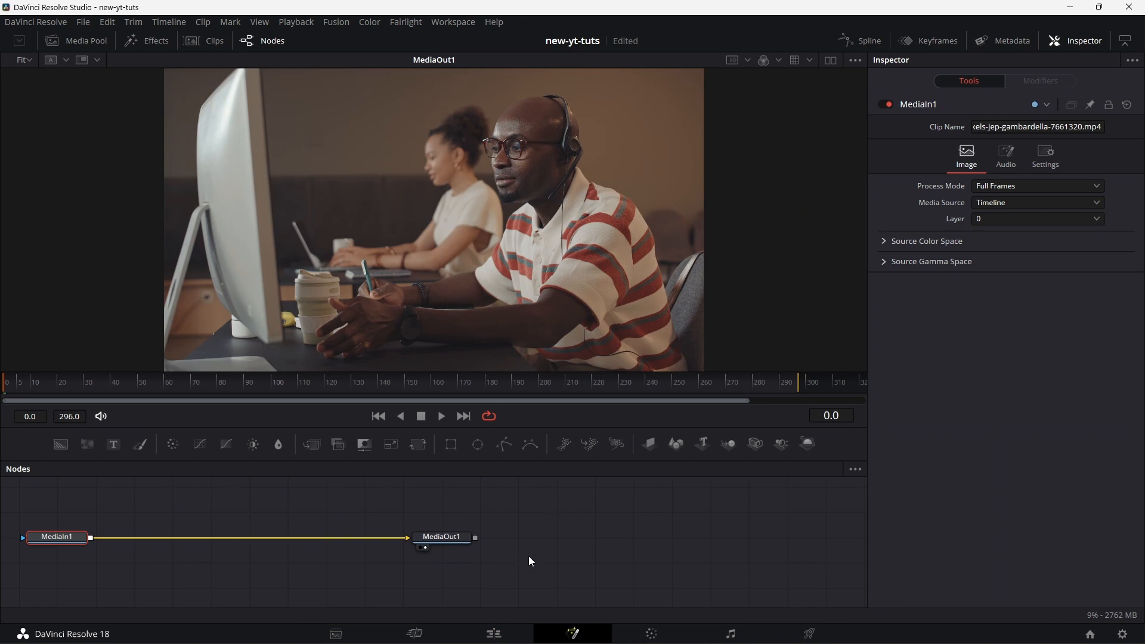
{"action": "left_click", "coordinate": [494, 634]}
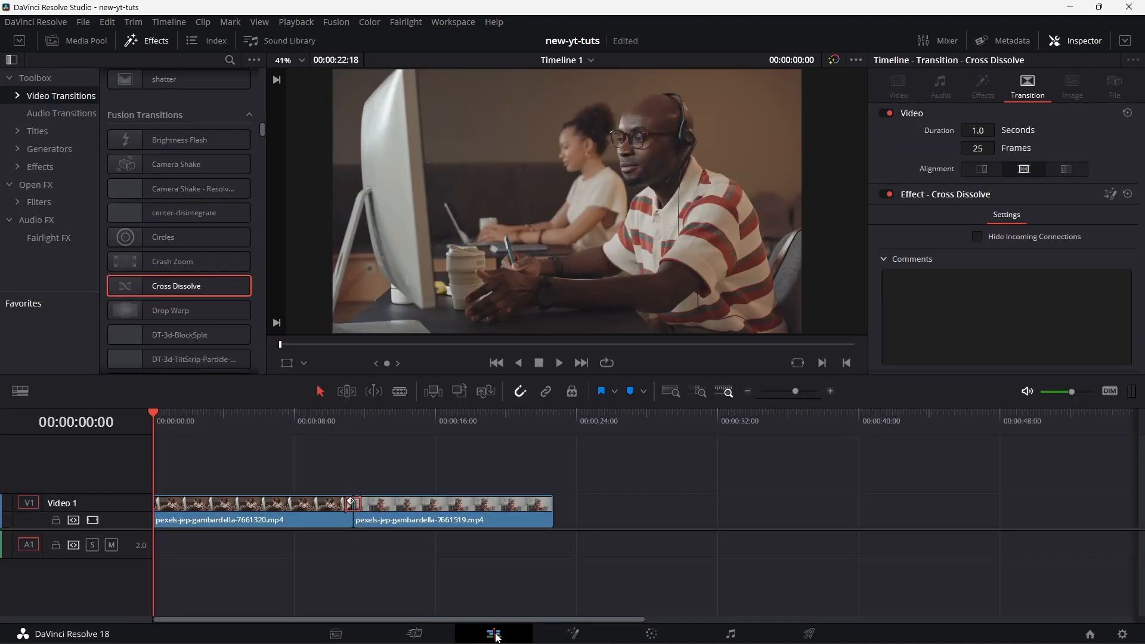
Open the Cross Dissolve transition in the Fusion page and delete its CrossDissolve node.
{"action": "right_click", "coordinate": [358, 502]}
{"action": "left_click", "coordinate": [425, 556]}
{"action": "left_click_drag", "start_coordinate": [438, 559], "coordinate": [452, 519]}
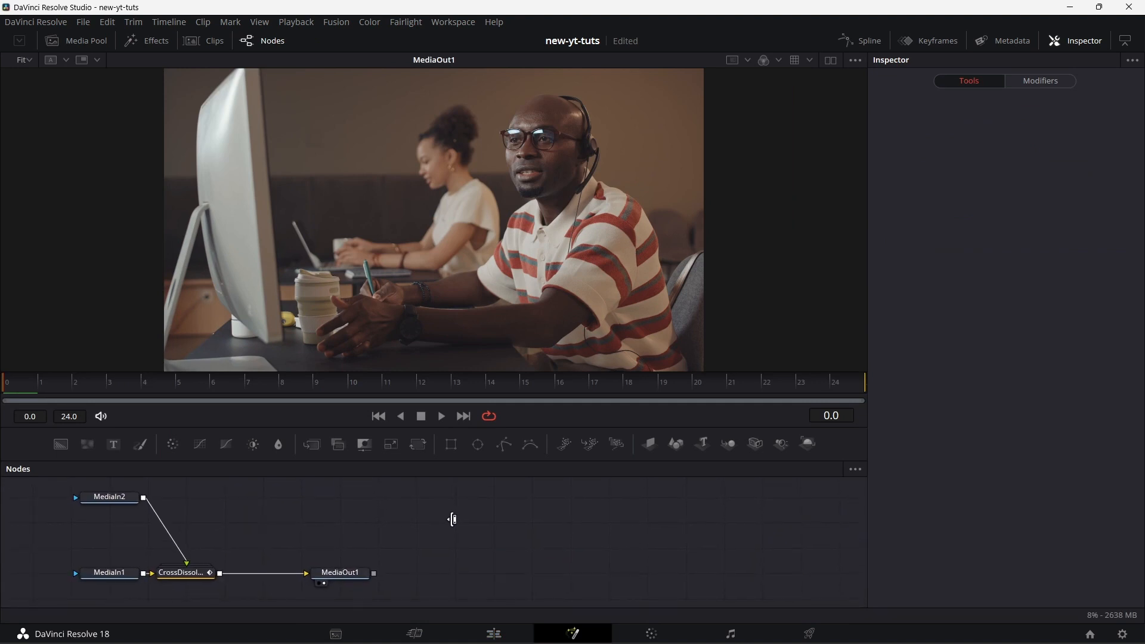
{"action": "scroll", "coordinate": [576, 441], "scroll_direction": "down", "scroll_amount": 3}
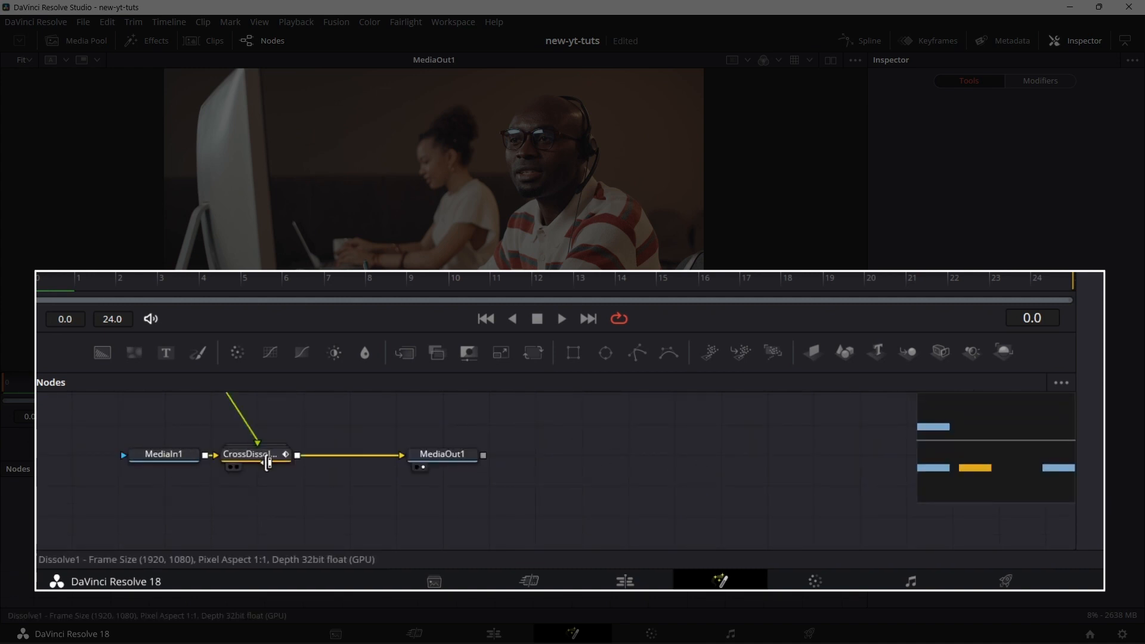
{"action": "left_click", "coordinate": [271, 454]}
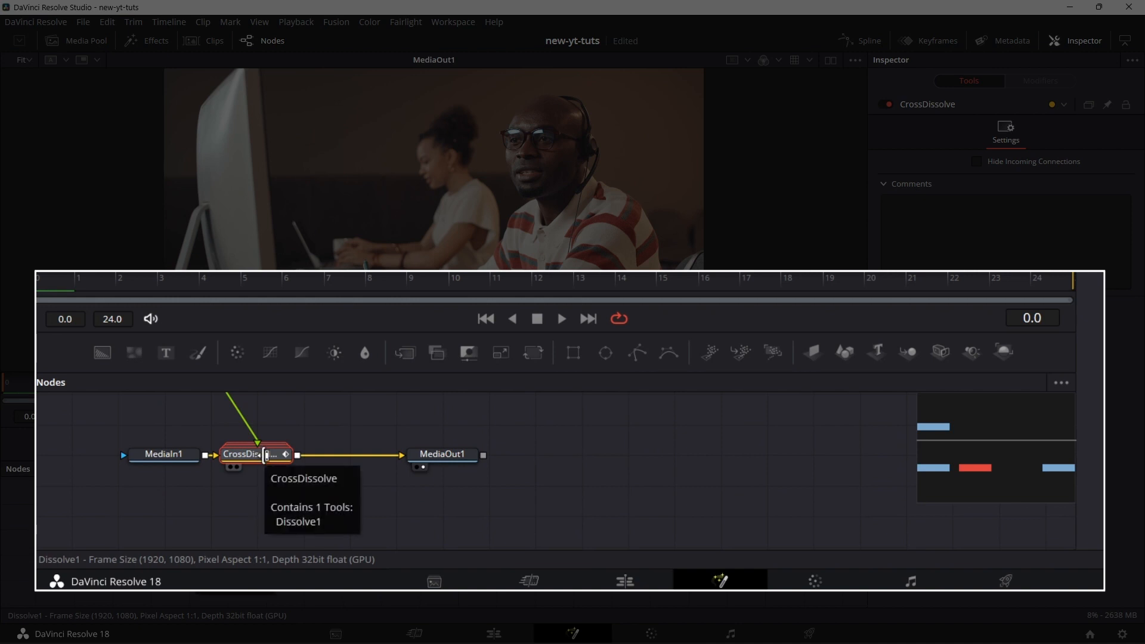
{"action": "key", "text": "Delete"}
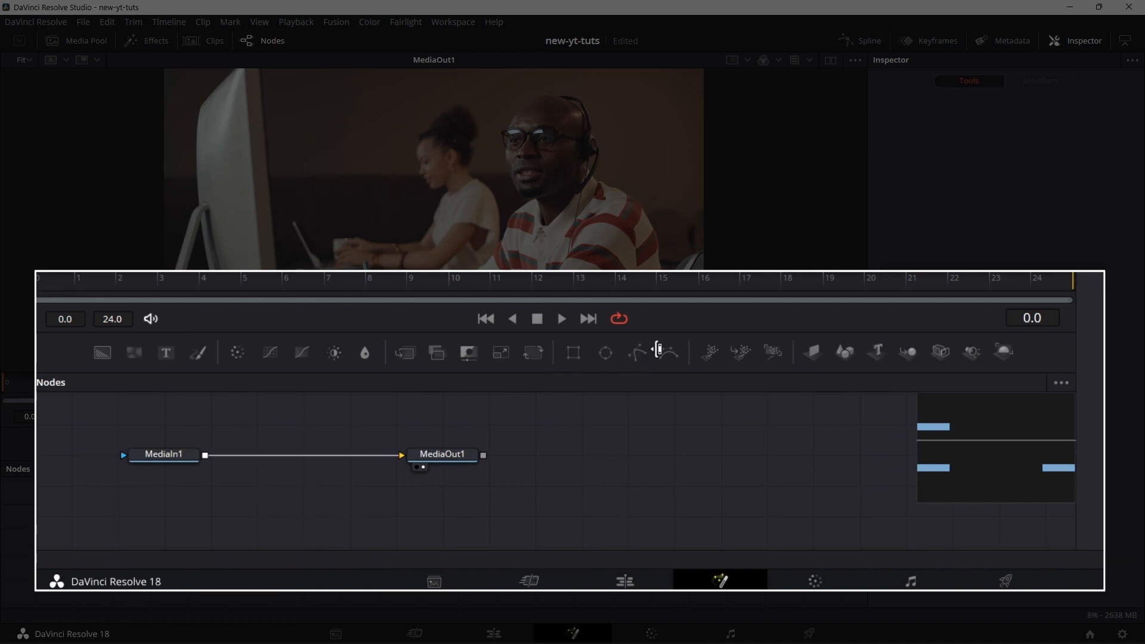
Enlarge the node area, move MediaIn2 closer above MediaIn1, and move MediaOut1 far away to make room between them.
{"action": "left_click_drag", "start_coordinate": [660, 328], "coordinate": [664, 238]}
{"action": "left_click_drag", "start_coordinate": [654, 381], "coordinate": [654, 477]}
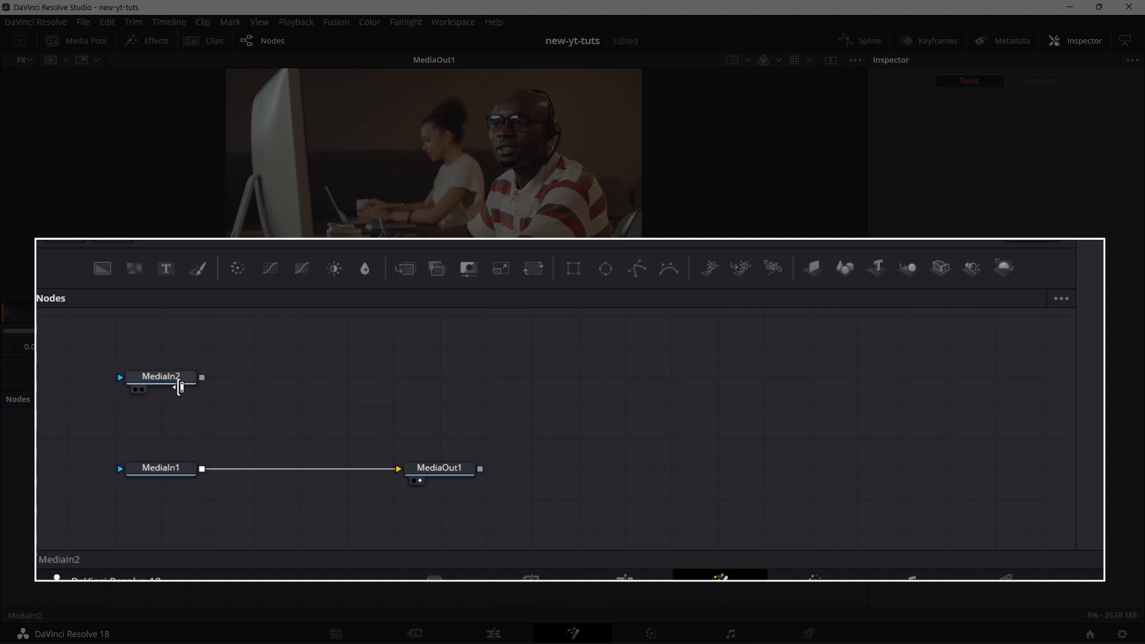
{"action": "left_click_drag", "start_coordinate": [176, 375], "coordinate": [177, 399]}
{"action": "left_click_drag", "start_coordinate": [439, 467], "coordinate": [943, 467]}
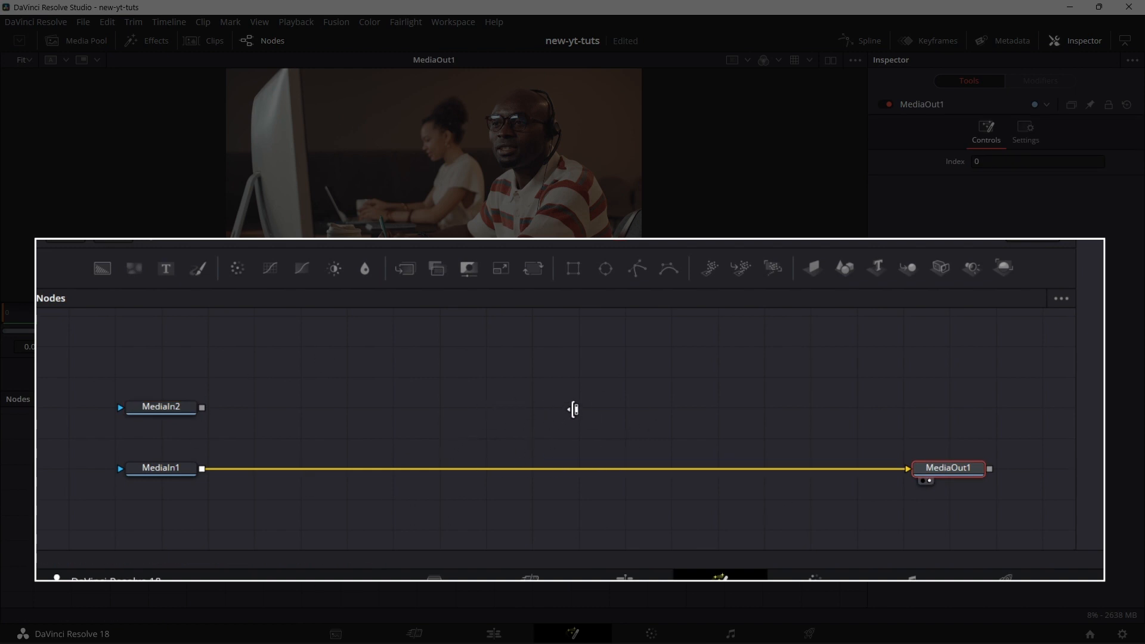
{"action": "left_click_drag", "start_coordinate": [575, 409], "coordinate": [560, 456]}
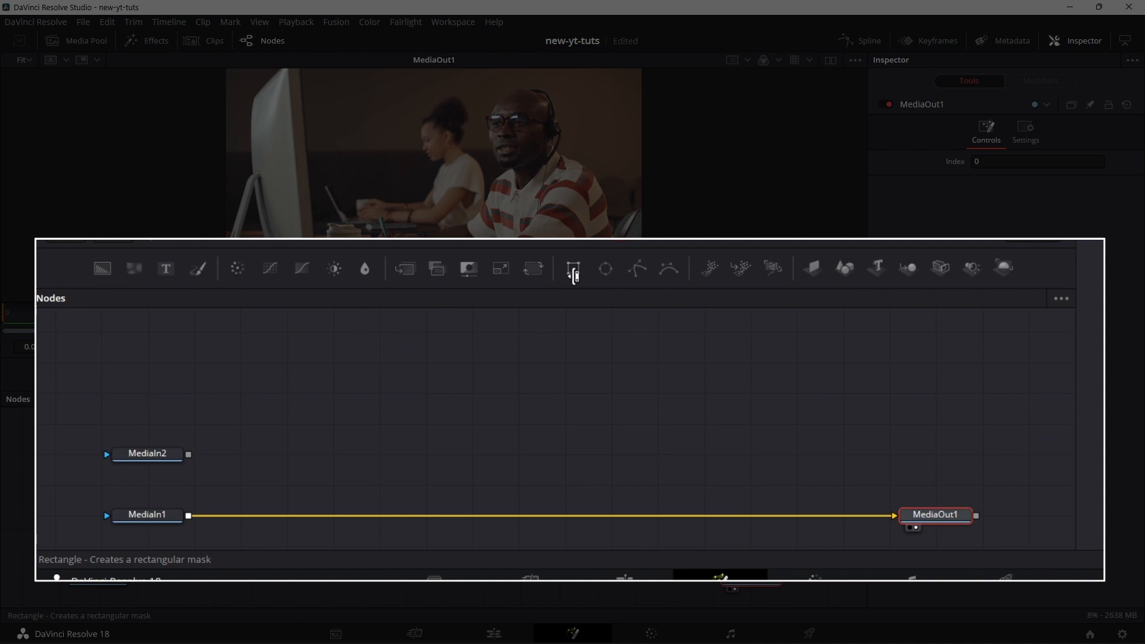
Add a Rectangle mask node above the media nodes and display it in a single viewer.
{"action": "left_click_drag", "start_coordinate": [573, 269], "coordinate": [442, 370]}
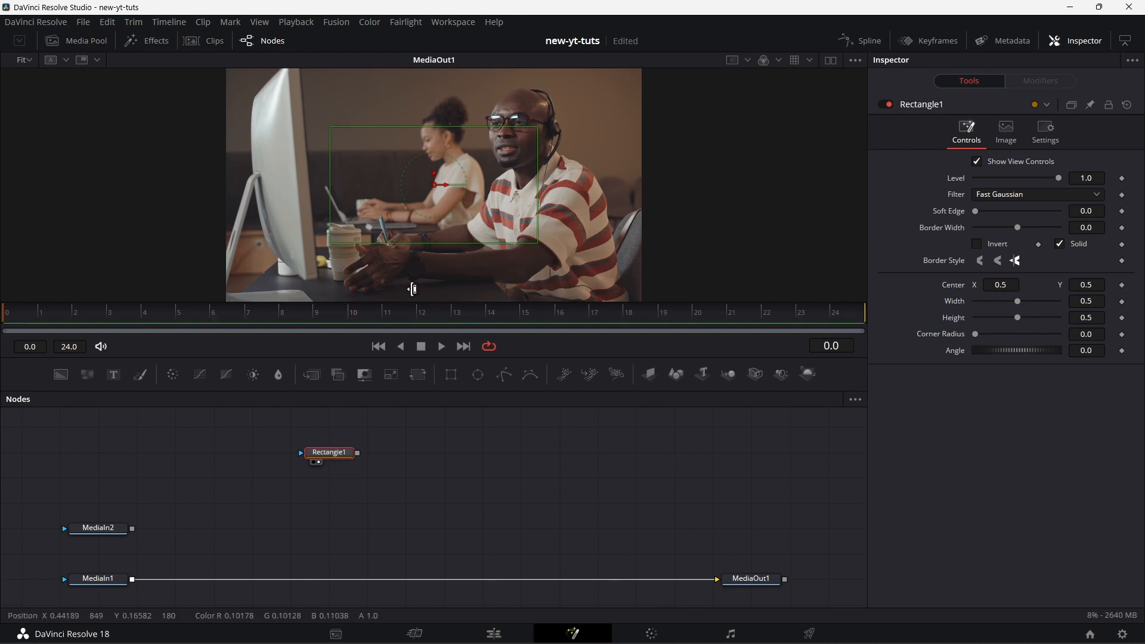
{"action": "key", "text": "1"}
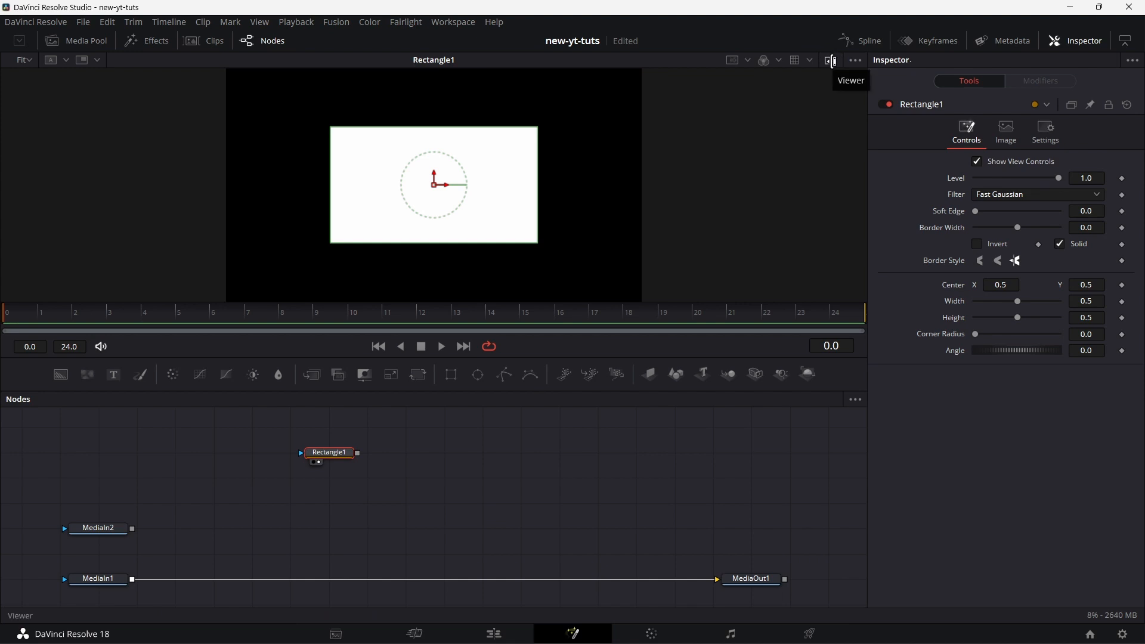
{"action": "left_click", "coordinate": [829, 59]}
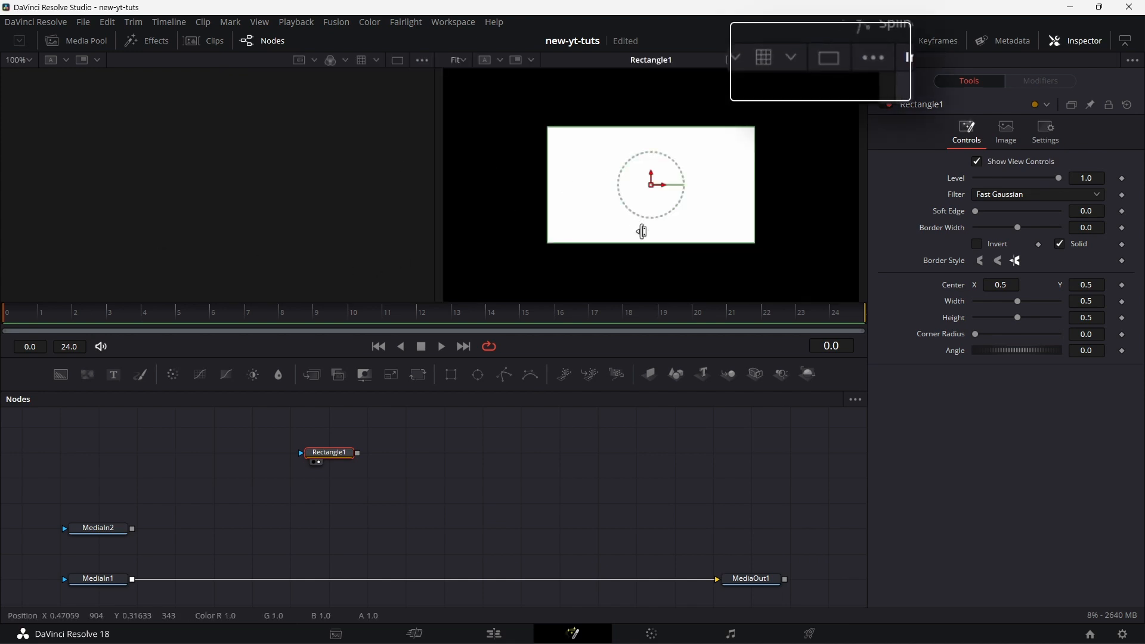
{"action": "left_click", "coordinate": [830, 60]}
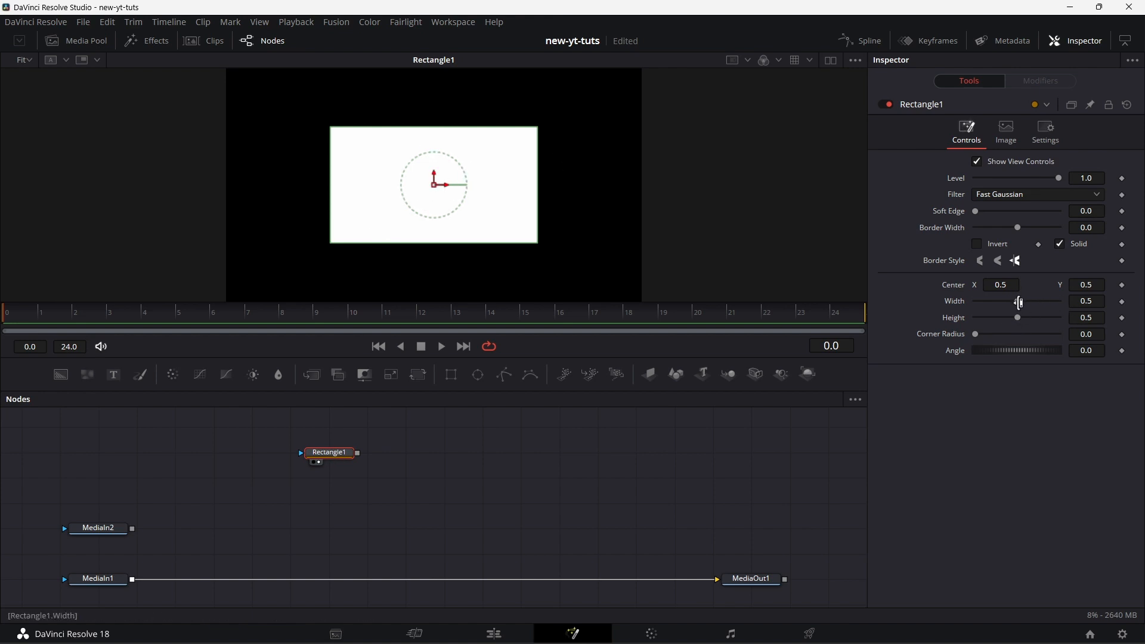
Set the Rectangle1 mask's width to 0.2, one fifth of the frame, and its height to 3.
{"action": "left_click_drag", "start_coordinate": [1018, 302], "coordinate": [1062, 302]}
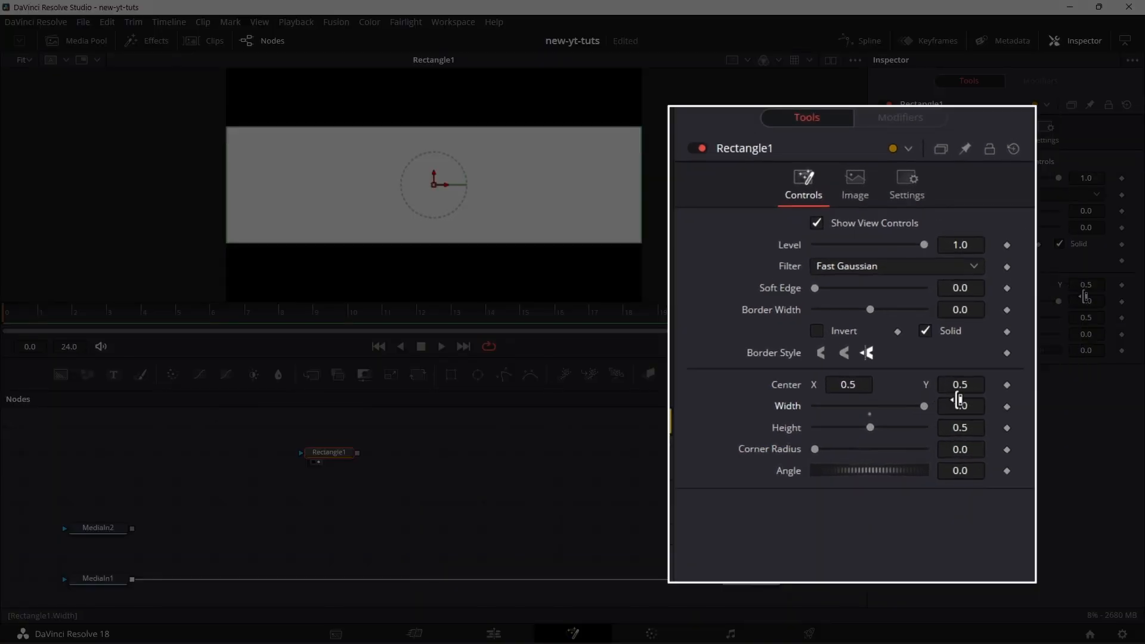
{"action": "left_click", "coordinate": [1096, 301]}
{"action": "type", "text": "/5"}
{"action": "key", "text": "Return"}
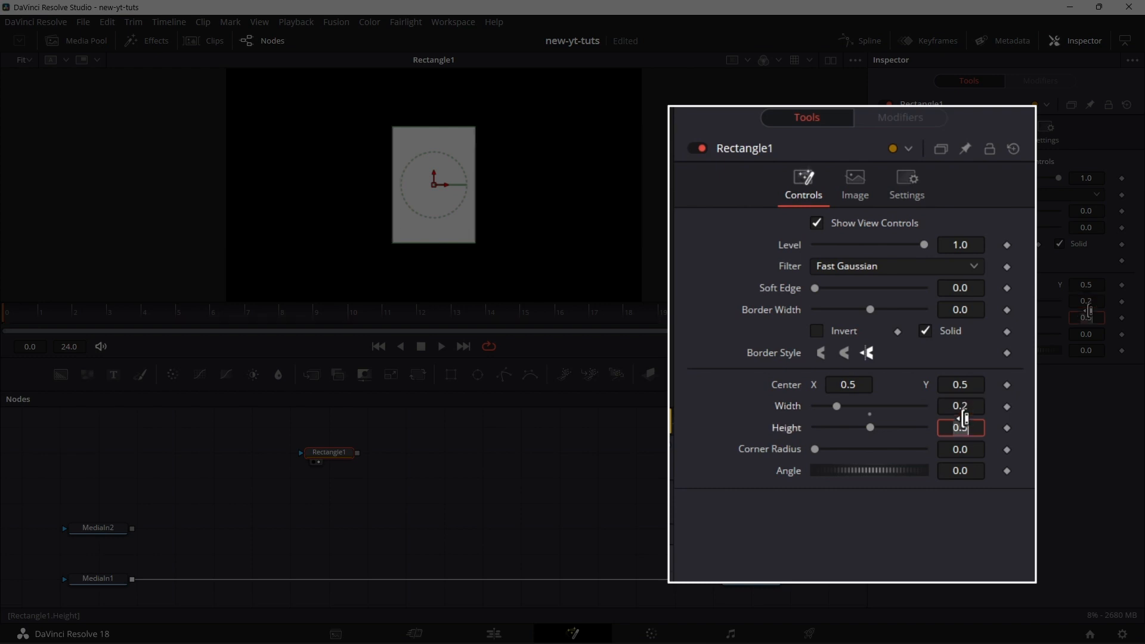
{"action": "key", "text": "Tab"}
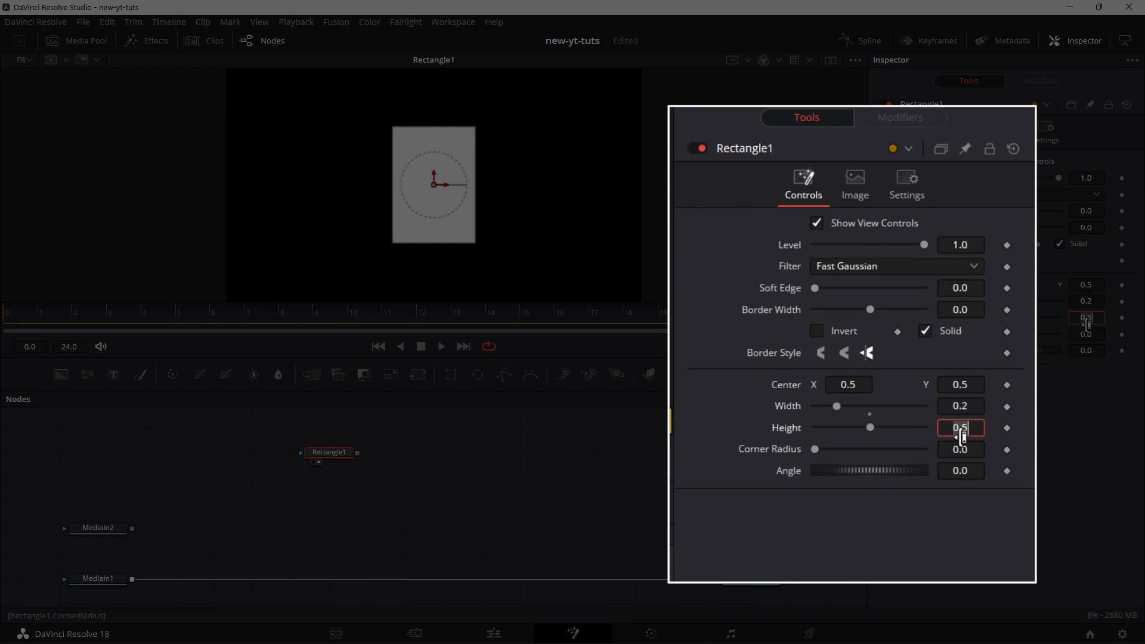
{"action": "type", "text": "3"}
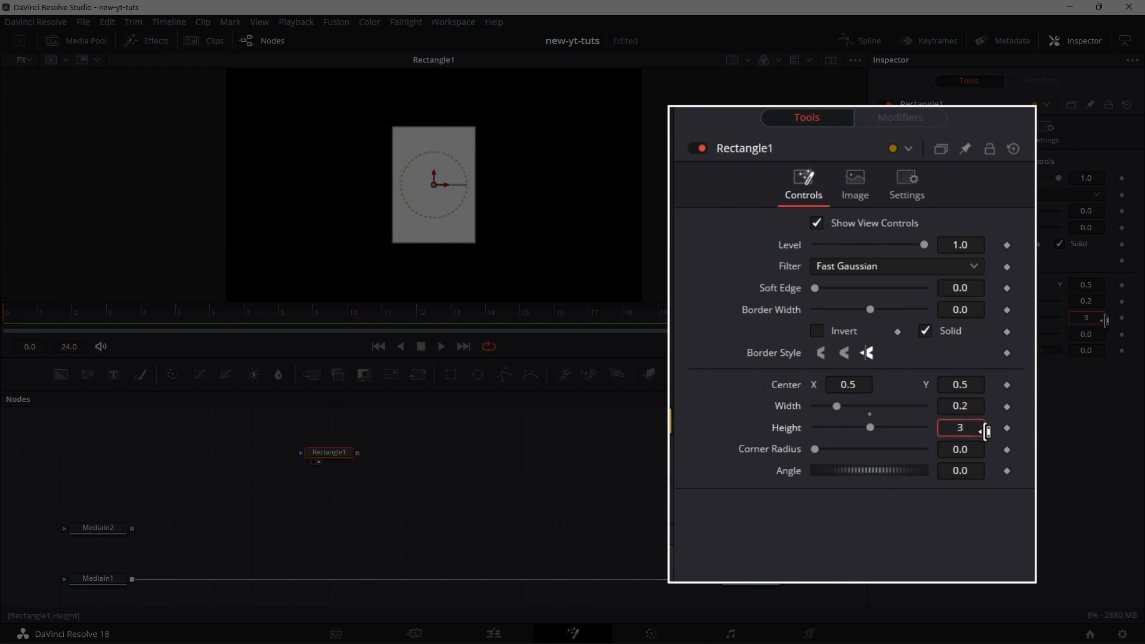
{"action": "key", "text": "Tab"}
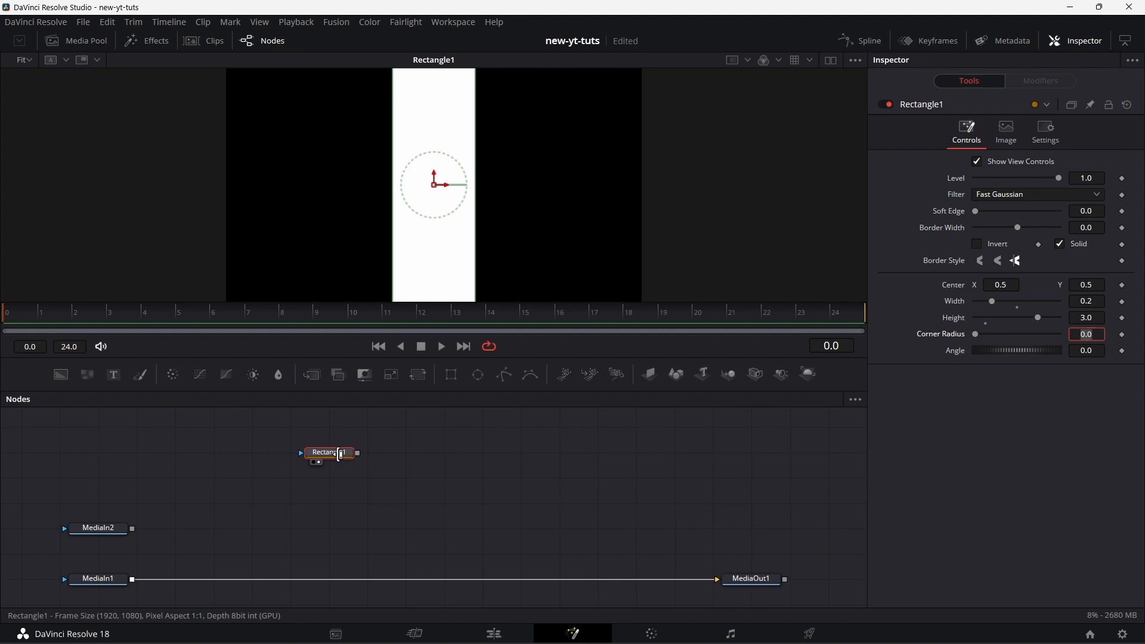
Move the Rectangle1 node further up, copy it, and paste an instance of it directly below.
{"action": "left_click_drag", "start_coordinate": [340, 455], "coordinate": [341, 428]}
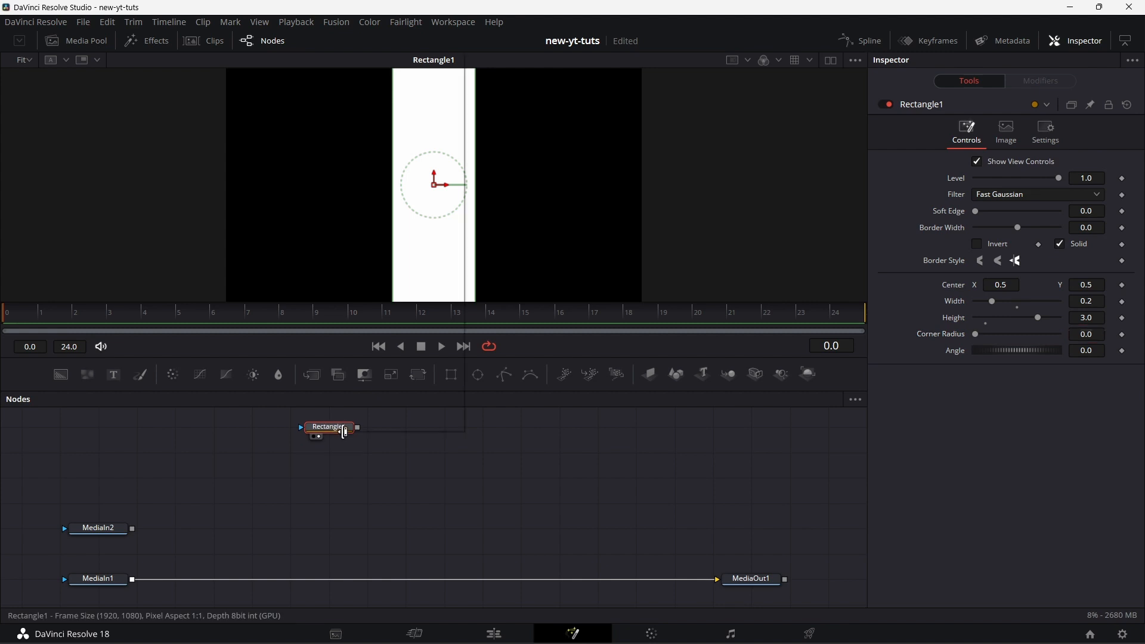
{"action": "right_click", "coordinate": [344, 432]}
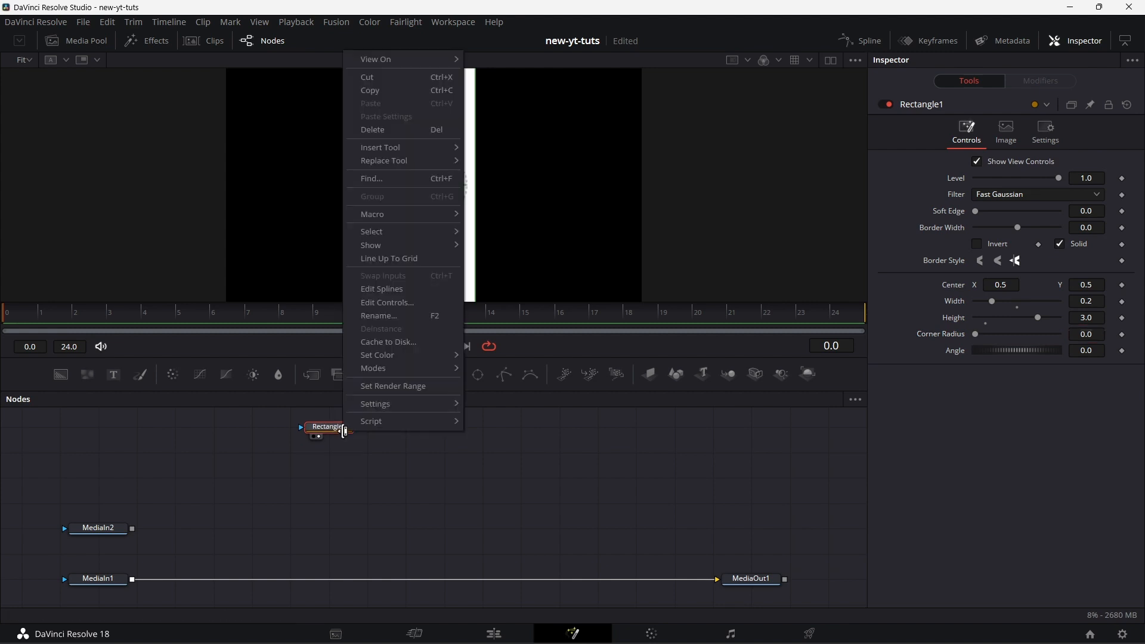
{"action": "left_click", "coordinate": [414, 94]}
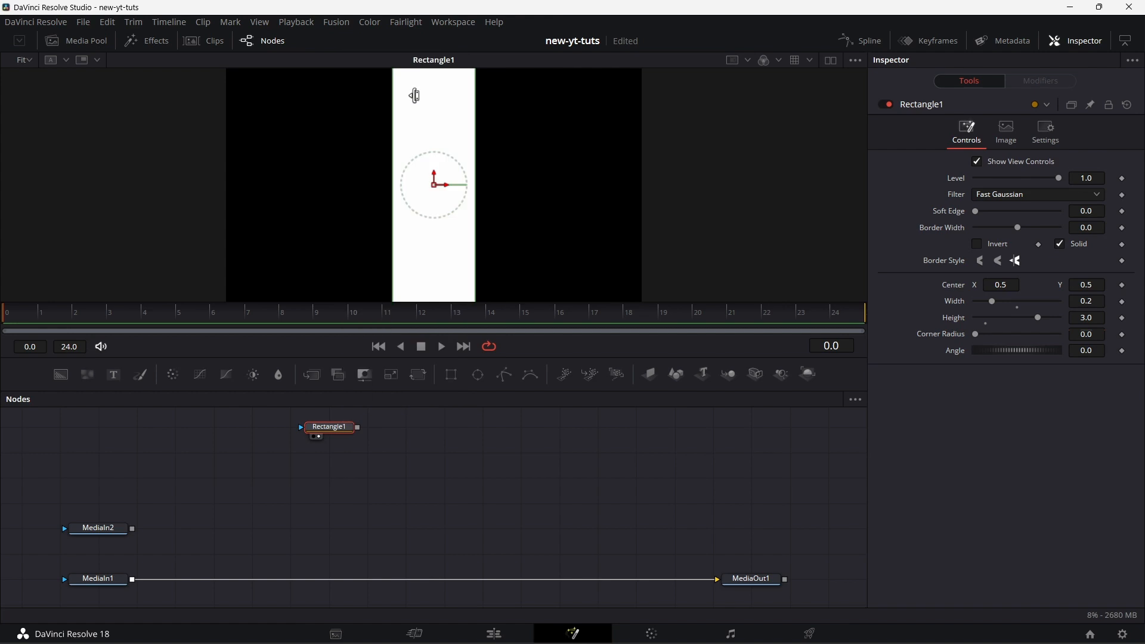
{"action": "left_click", "coordinate": [329, 456]}
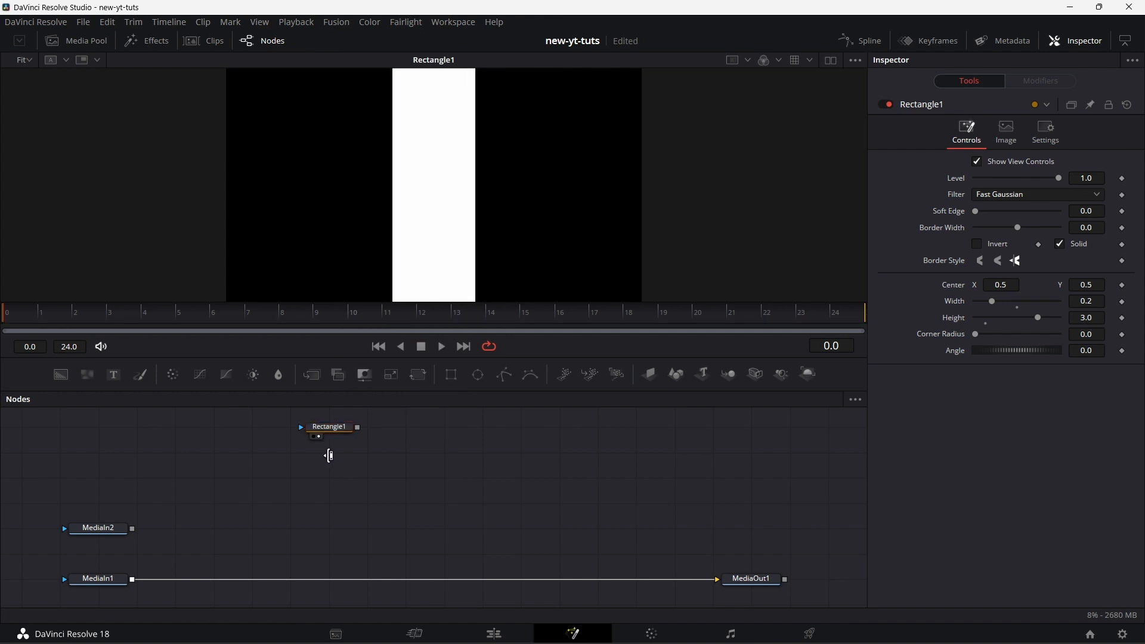
{"action": "right_click", "coordinate": [329, 456]}
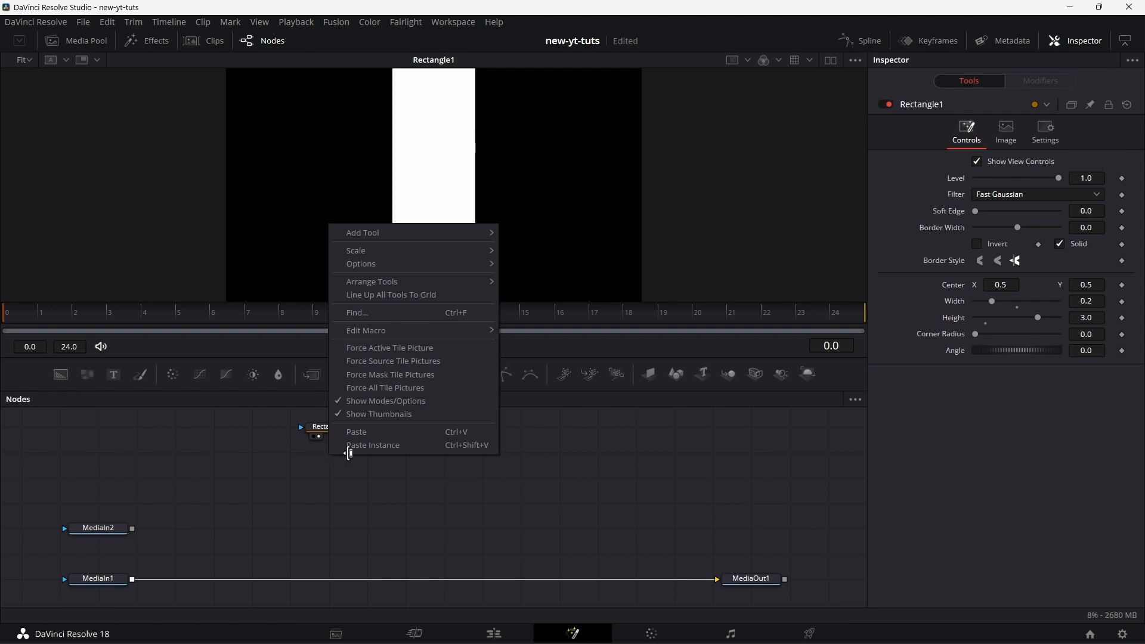
{"action": "left_click", "coordinate": [380, 448]}
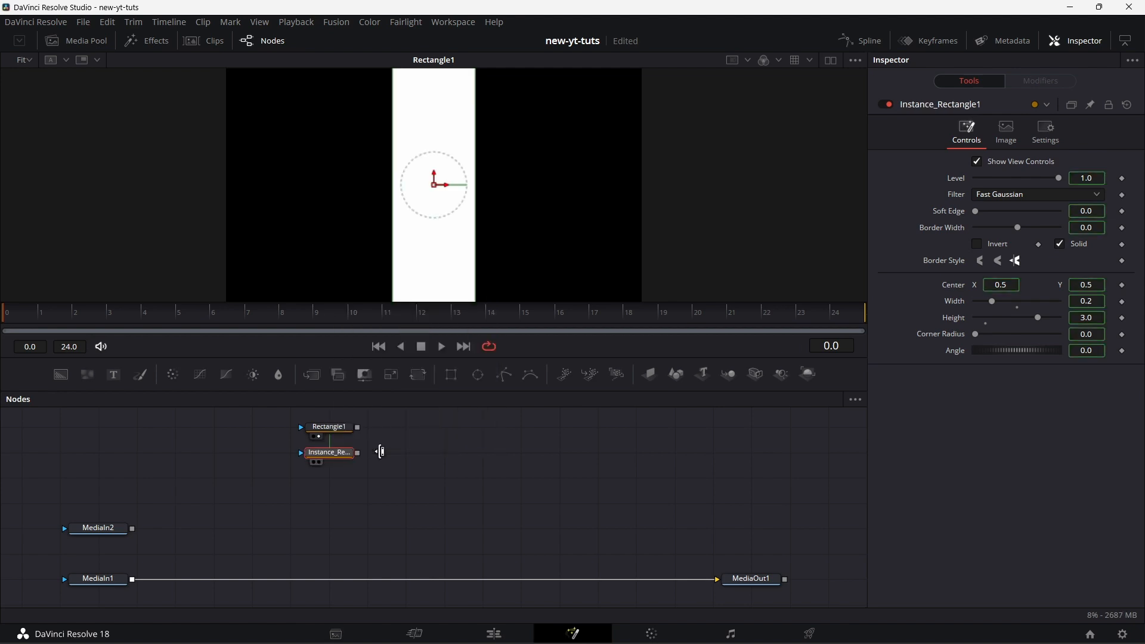
Paste three more instances of Rectangle1 in a column below the first instance.
{"action": "left_click", "coordinate": [324, 483]}
{"action": "right_click", "coordinate": [324, 483]}
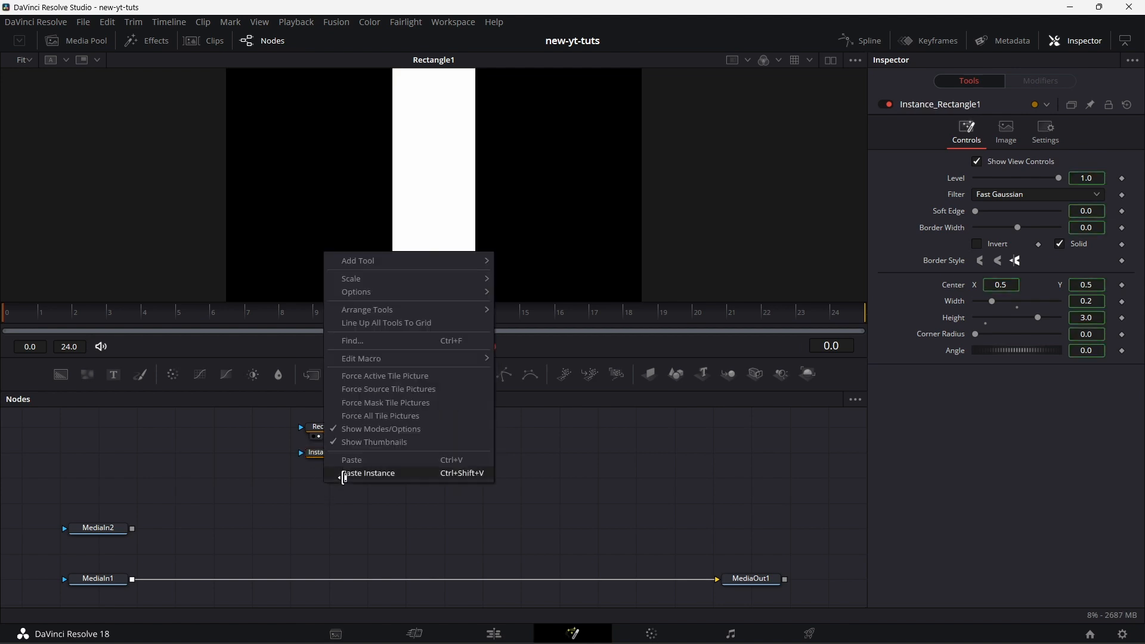
{"action": "left_click", "coordinate": [372, 473]}
{"action": "key", "text": "ctrl+shift+v"}
{"action": "key", "text": "ctrl+shift+v"}
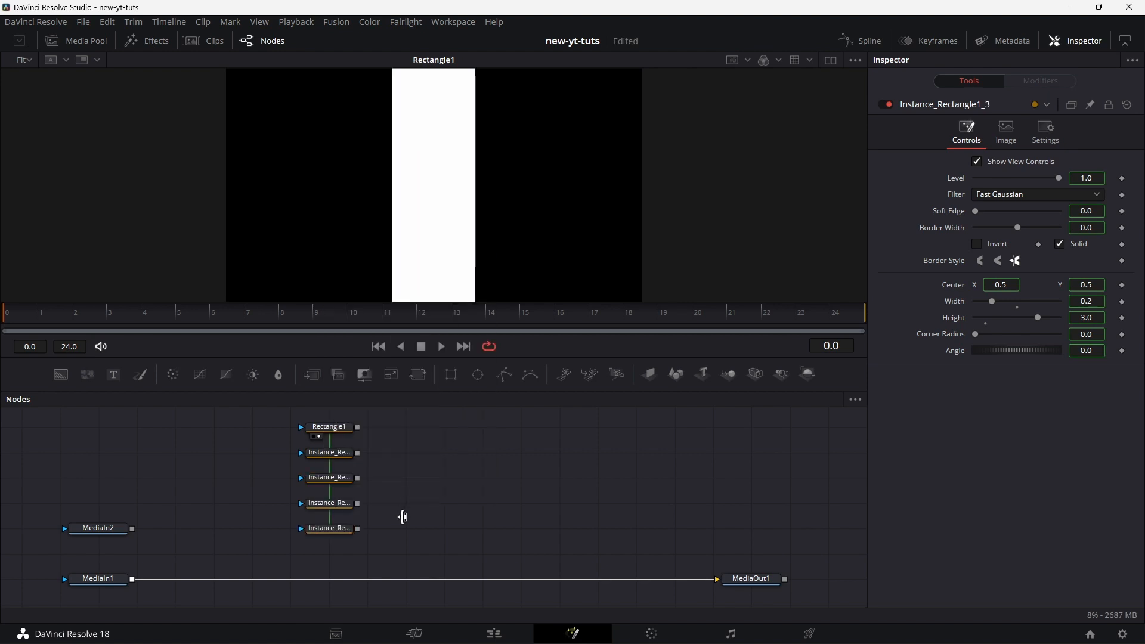
Rename the original Rectangle1 node slice1.
{"action": "right_click", "coordinate": [341, 427]}
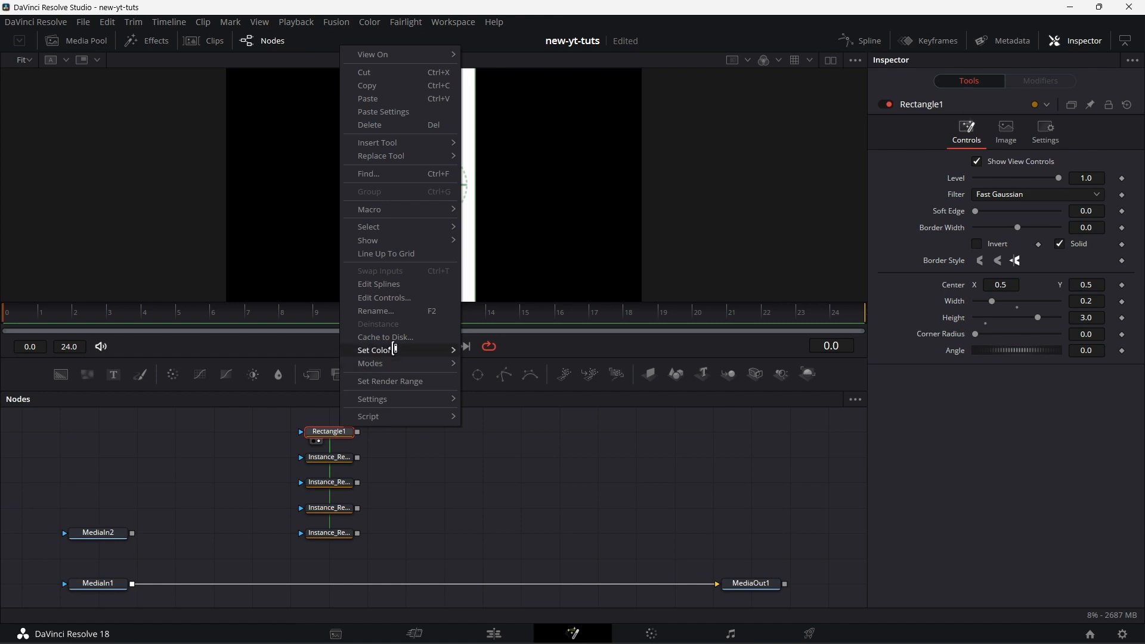
{"action": "left_click", "coordinate": [404, 310]}
{"action": "type", "text": "slice1"}
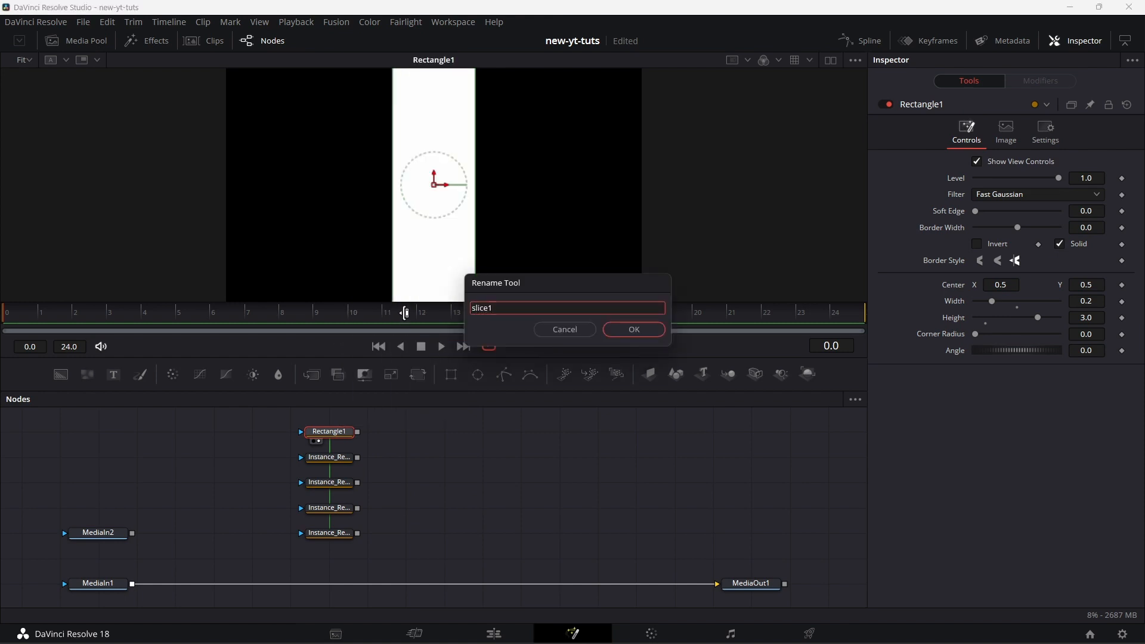
{"action": "key", "text": "Return"}
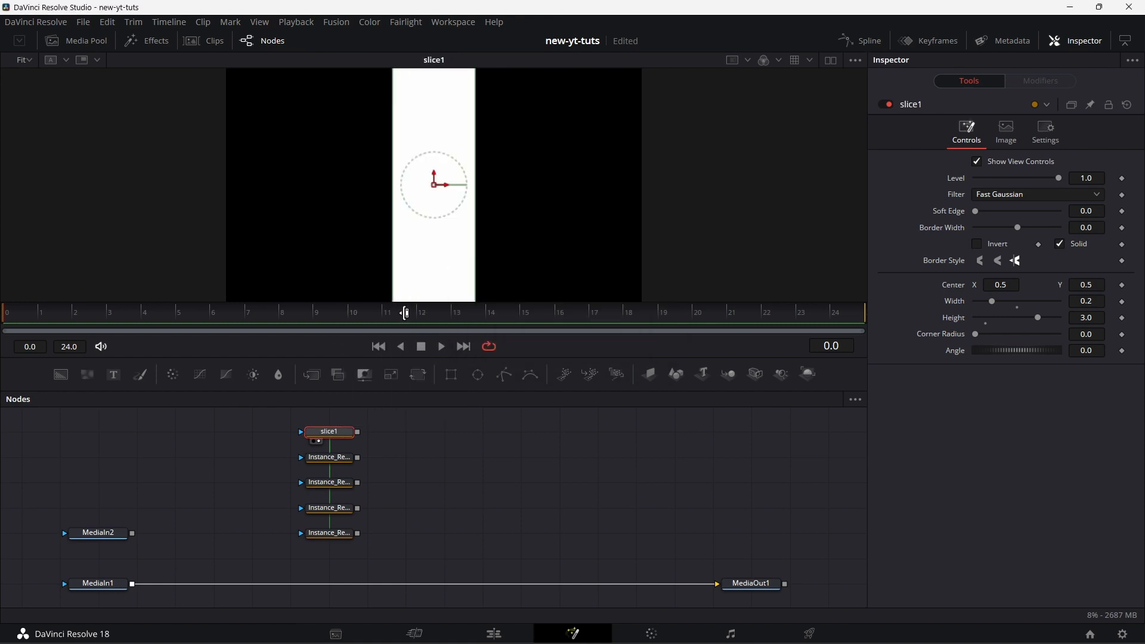
Rename the first rectangle instance, directly below slice1, as slice2.
{"action": "left_click", "coordinate": [330, 458]}
{"action": "right_click", "coordinate": [339, 459]}
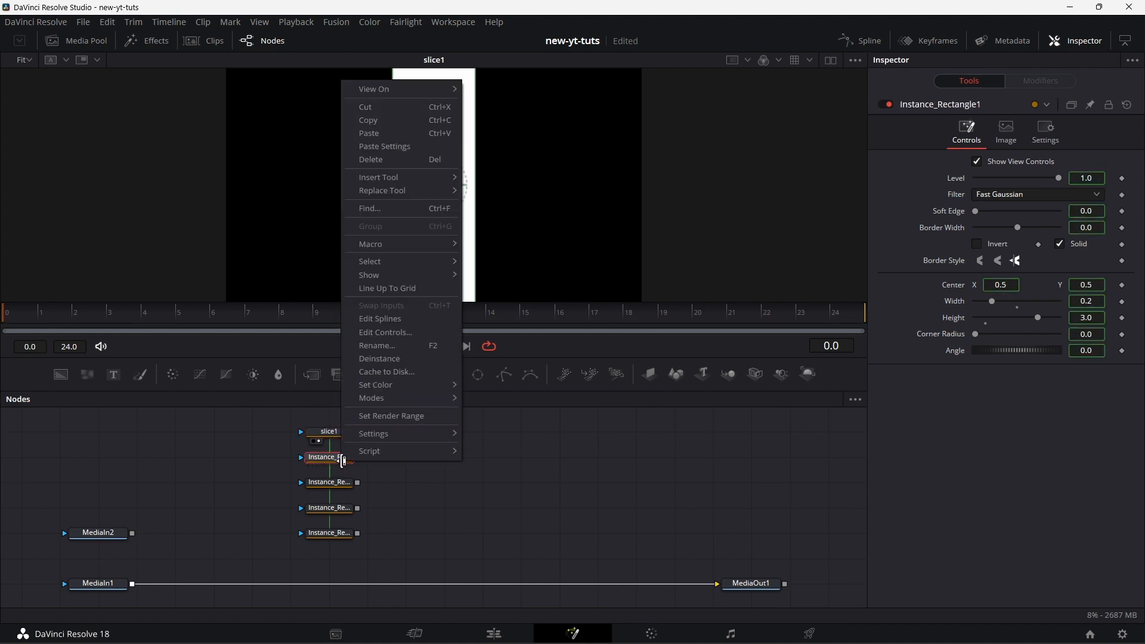
{"action": "left_click", "coordinate": [427, 346]}
{"action": "type", "text": "slice2"}
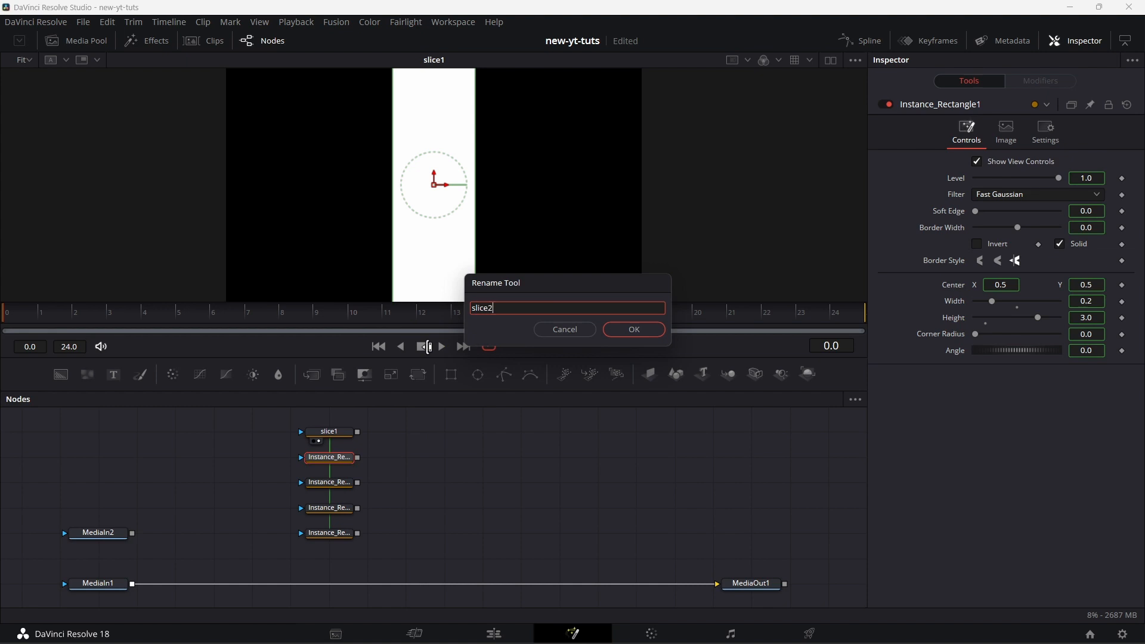
{"action": "key", "text": "Return"}
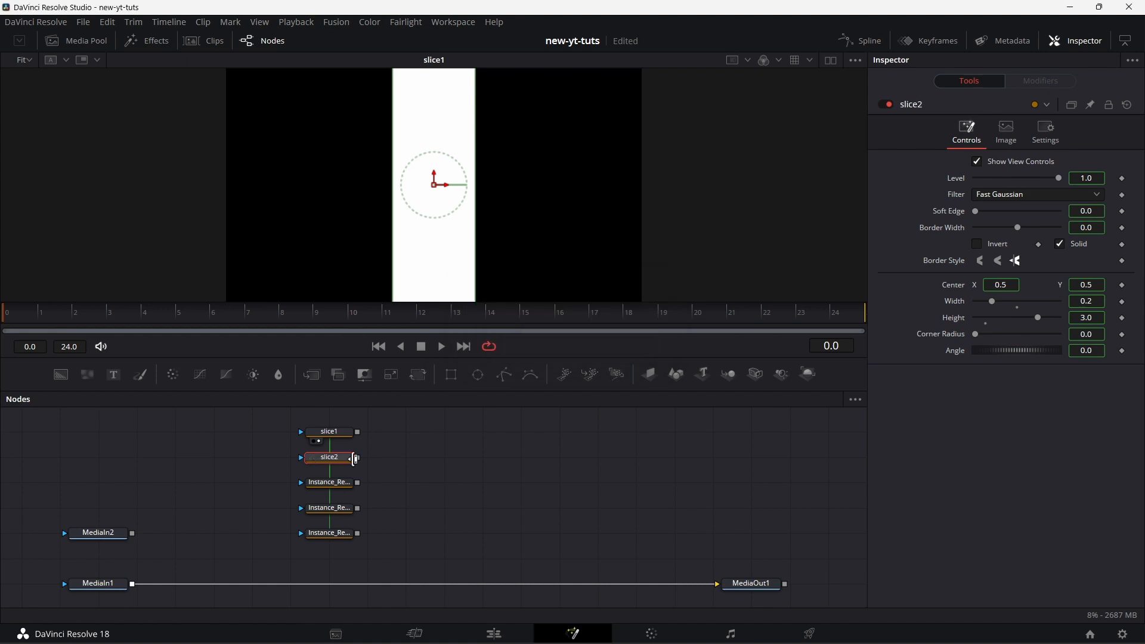
Rename the remaining three rectangle instances, from top to bottom, slice3, slice4 and slice5.
{"action": "left_click", "coordinate": [340, 483]}
{"action": "right_click", "coordinate": [344, 483]}
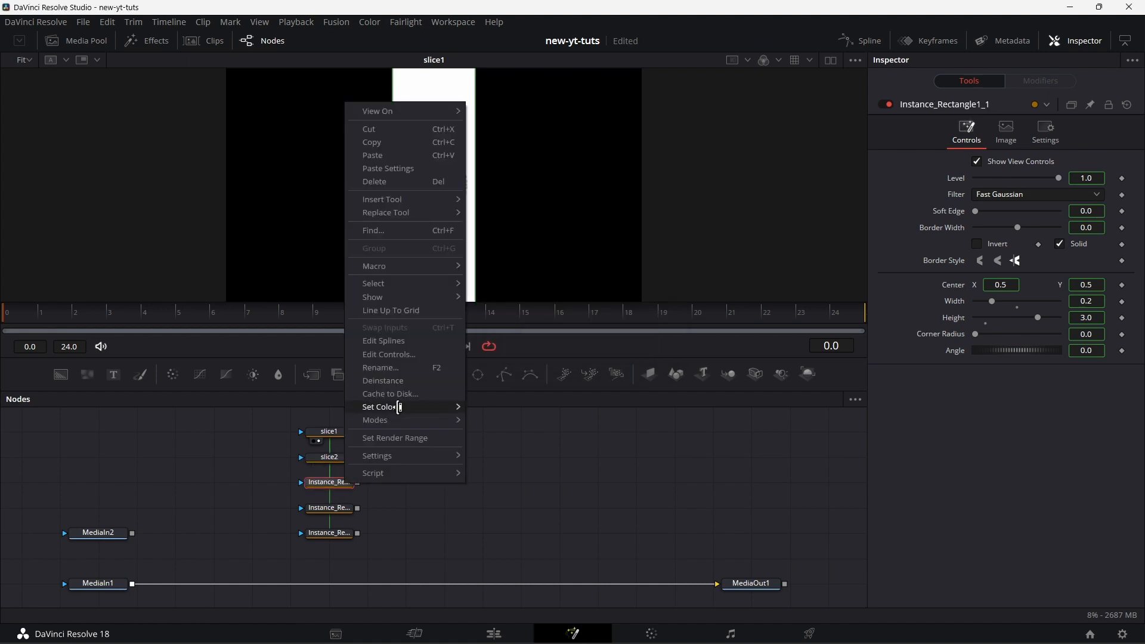
{"action": "left_click", "coordinate": [415, 367]}
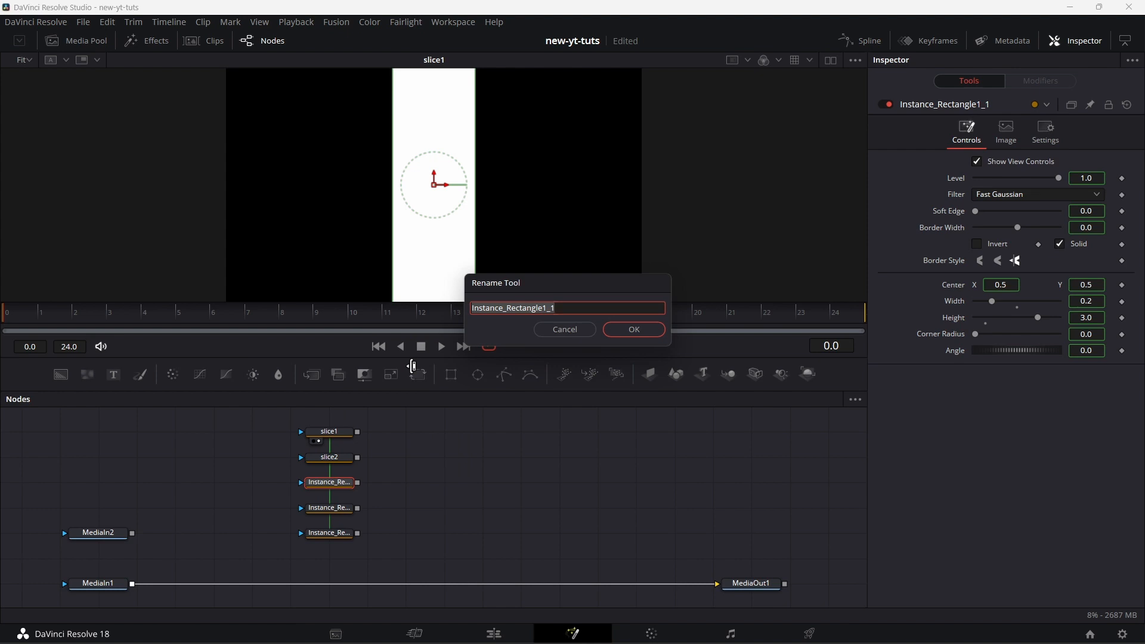
{"action": "type", "text": "slice3"}
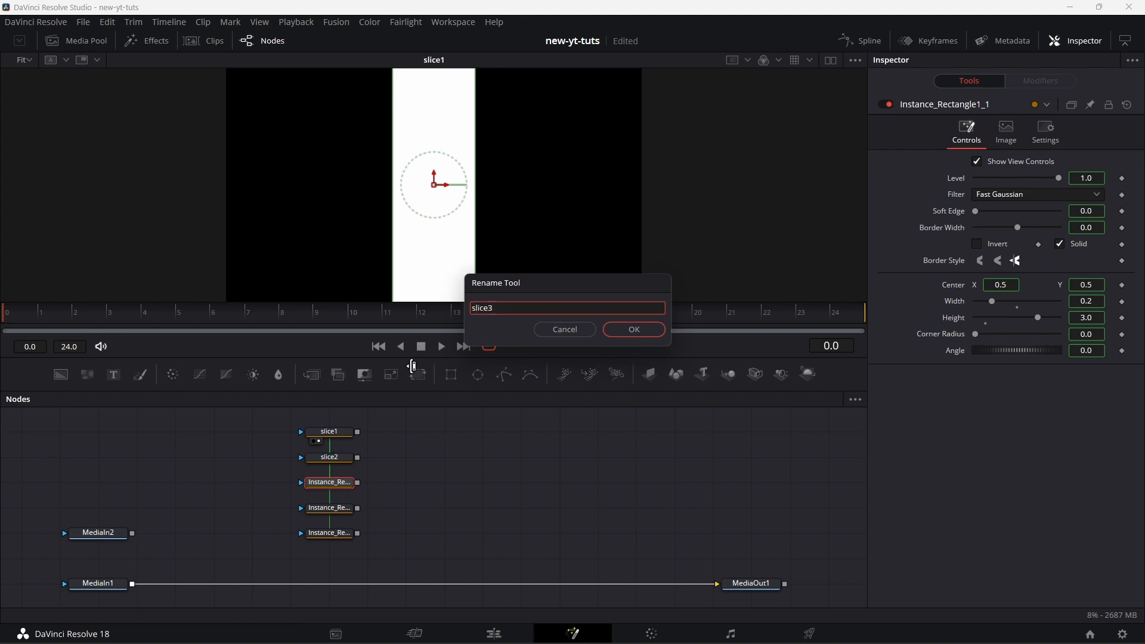
{"action": "key", "text": "Return"}
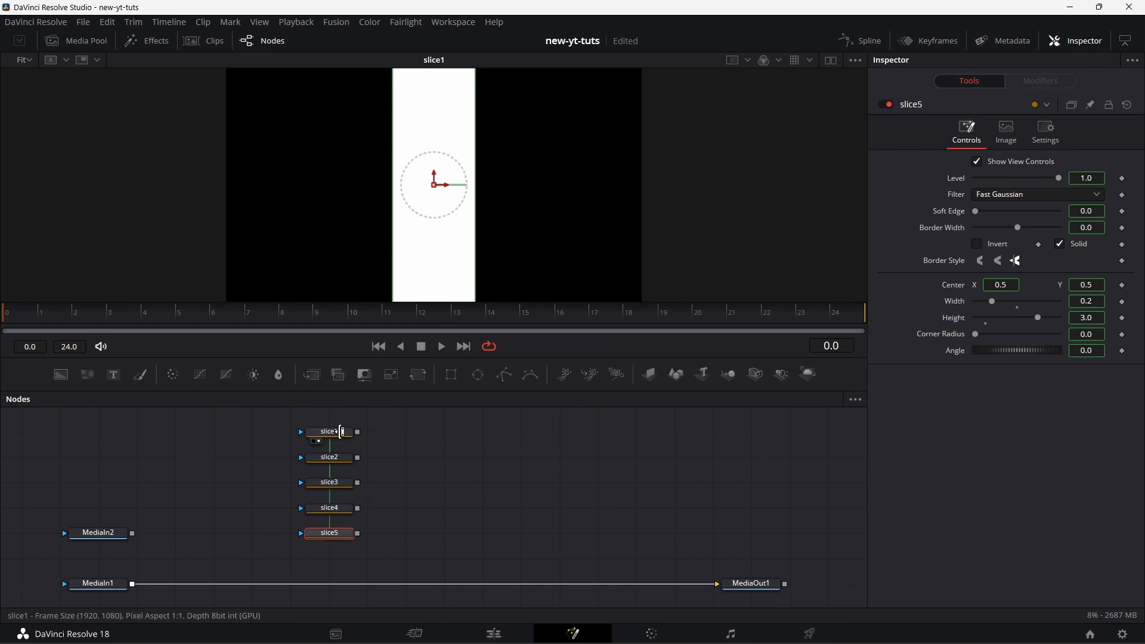
Add a Merge node beside slice2, with slice1 feeding its foreground and slice2 its background.
{"action": "left_click", "coordinate": [341, 432]}
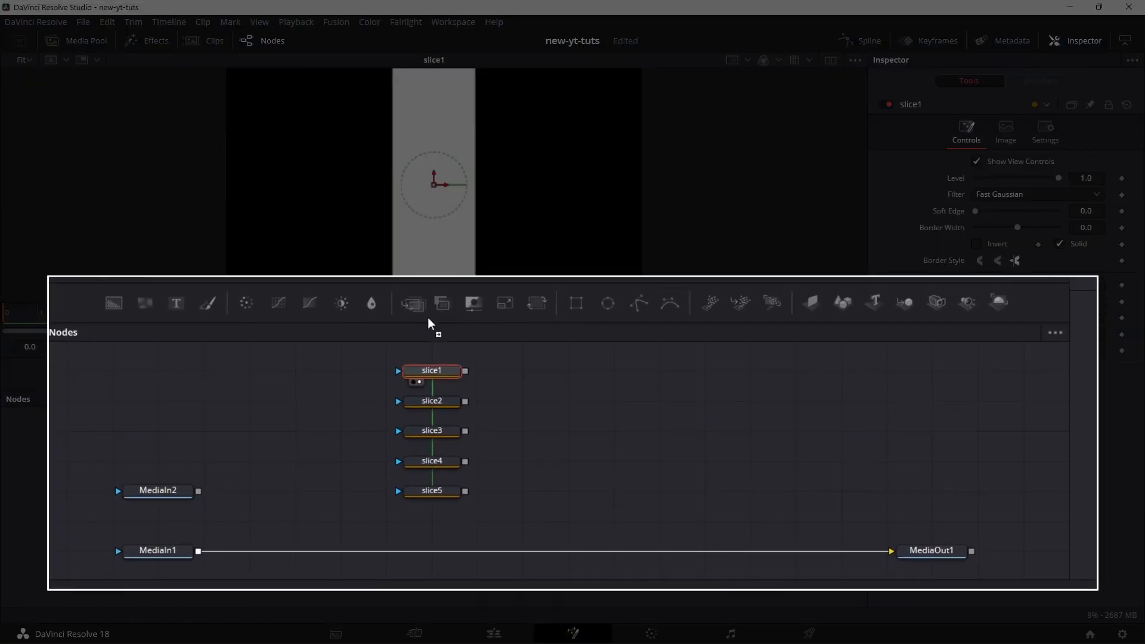
{"action": "left_click_drag", "start_coordinate": [429, 324], "coordinate": [561, 395]}
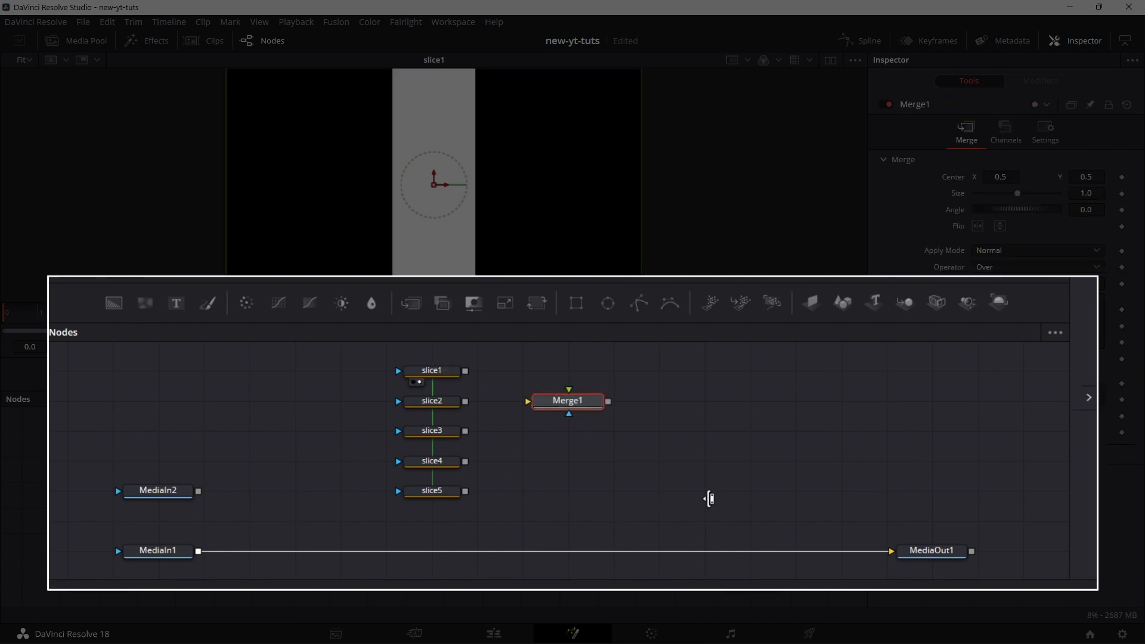
{"action": "left_click_drag", "start_coordinate": [341, 354], "coordinate": [493, 392]}
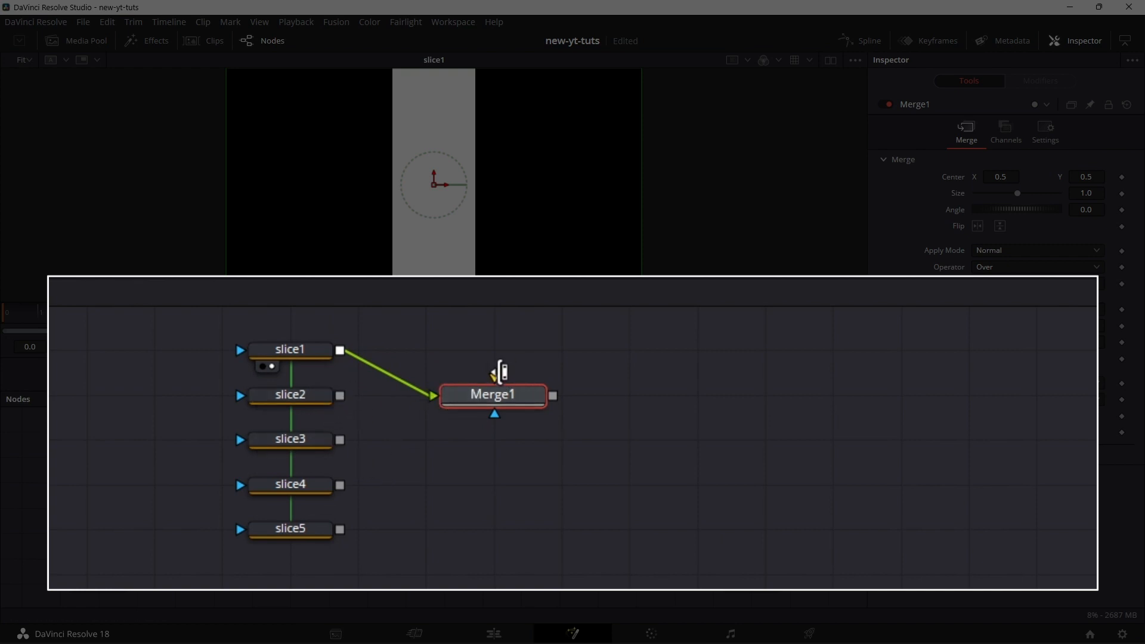
{"action": "left_click_drag", "start_coordinate": [344, 399], "coordinate": [495, 377]}
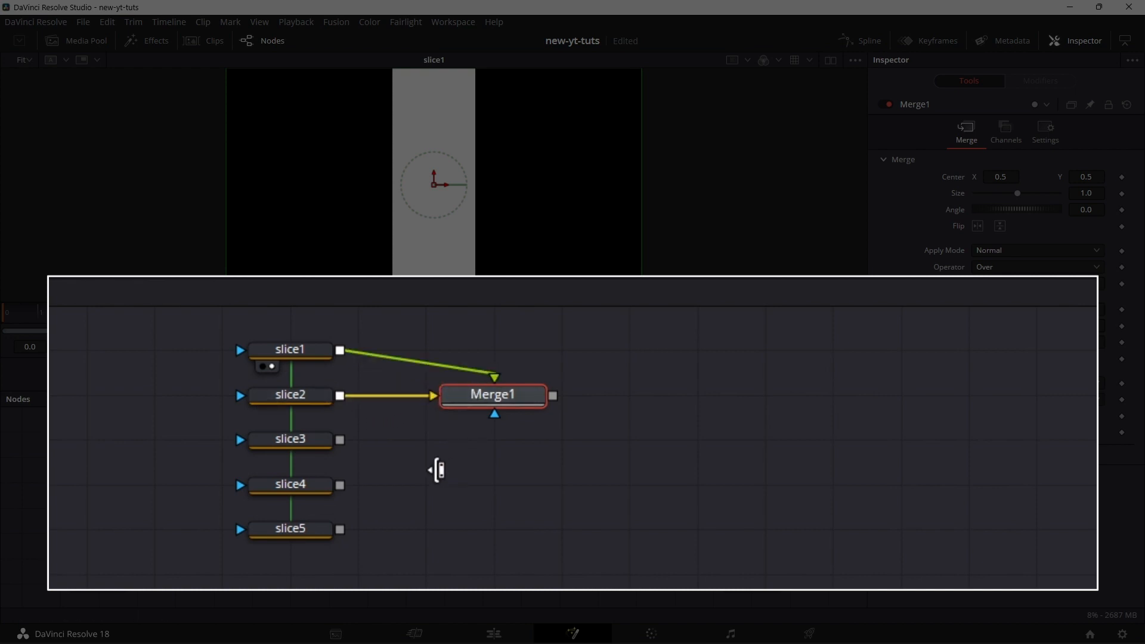
Add a second Merge node below Merge1, with Merge1 feeding its foreground and slice3 its background.
{"action": "left_click_drag", "start_coordinate": [334, 291], "coordinate": [501, 458]}
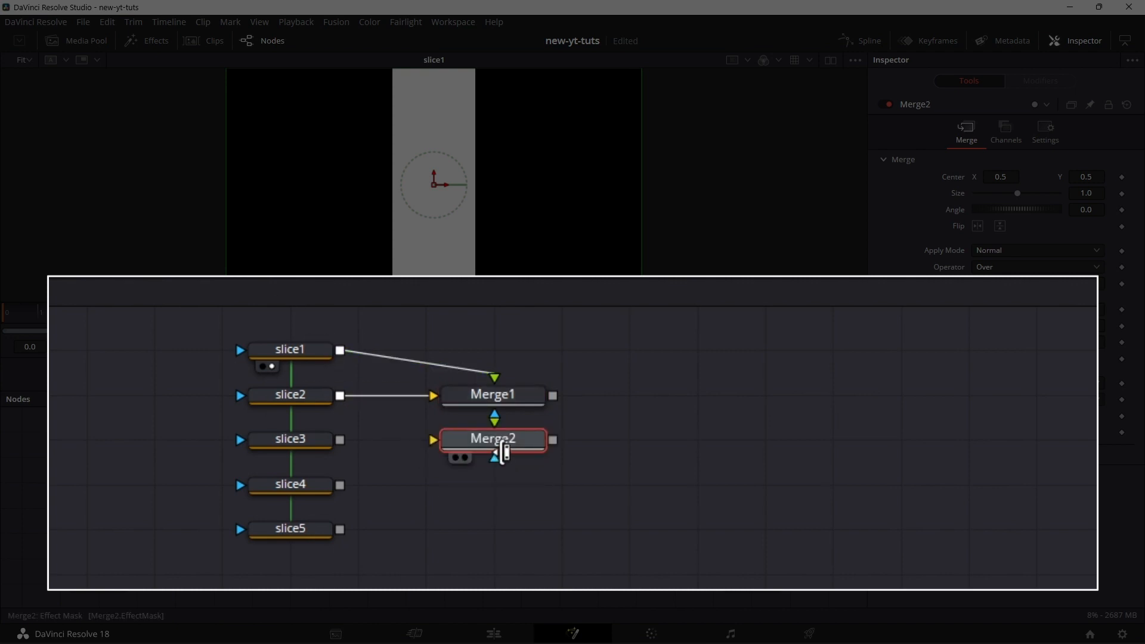
{"action": "left_click_drag", "start_coordinate": [553, 396], "coordinate": [501, 427]}
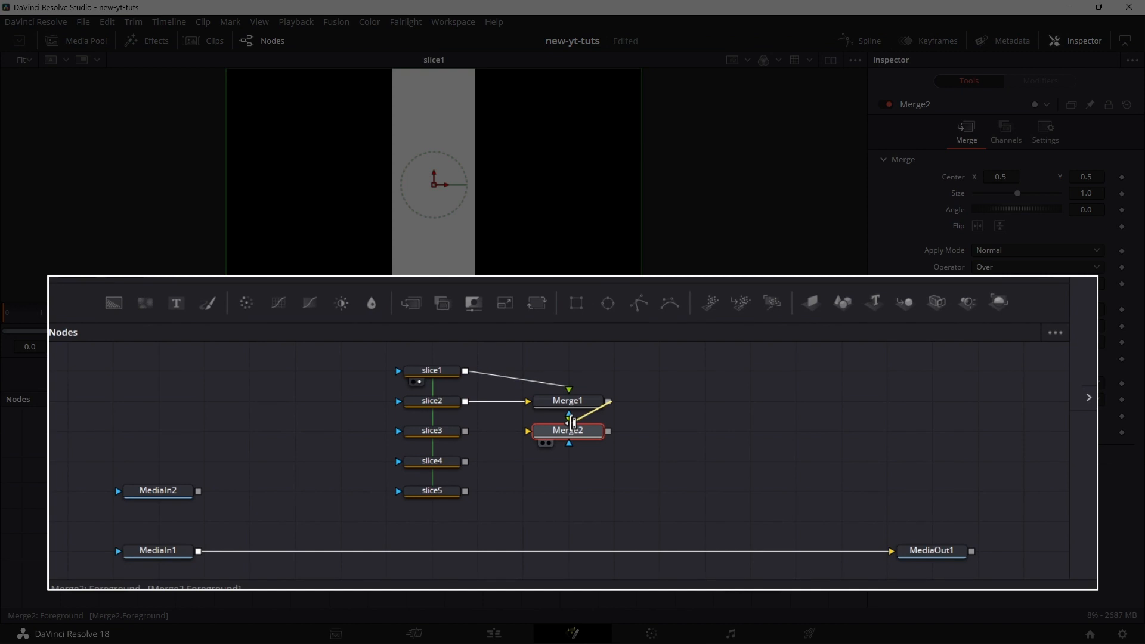
{"action": "left_click_drag", "start_coordinate": [572, 422], "coordinate": [572, 425]}
{"action": "left_click_drag", "start_coordinate": [465, 431], "coordinate": [529, 431]}
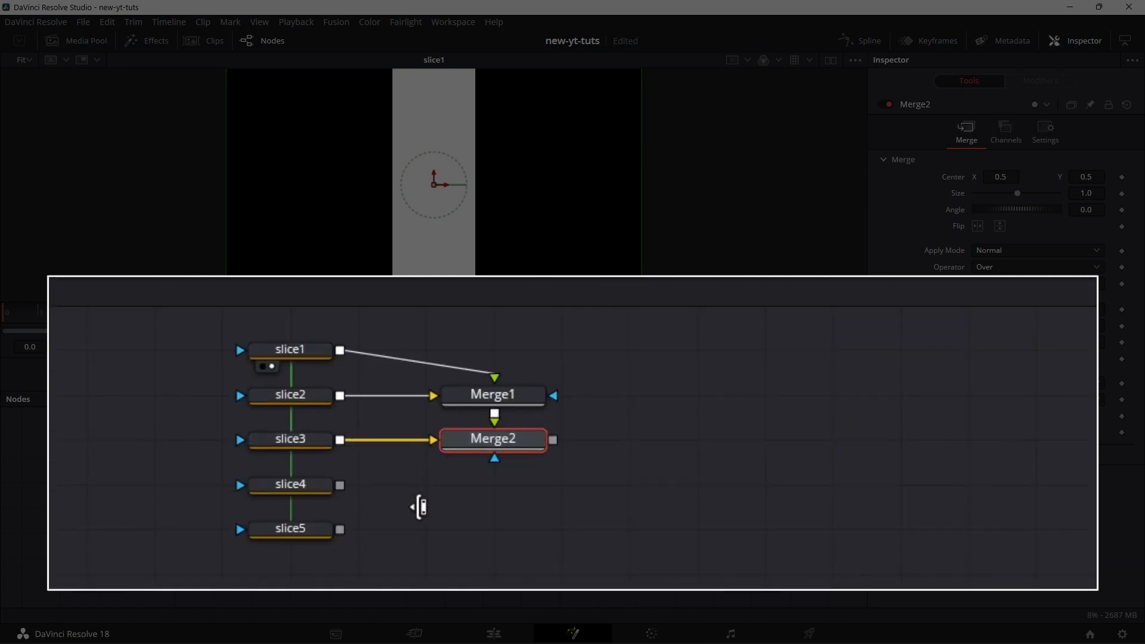
Add a third Merge node below Merge2, with Merge2 feeding its foreground and slice4 its background.
{"action": "left_click_drag", "start_coordinate": [293, 283], "coordinate": [467, 483]}
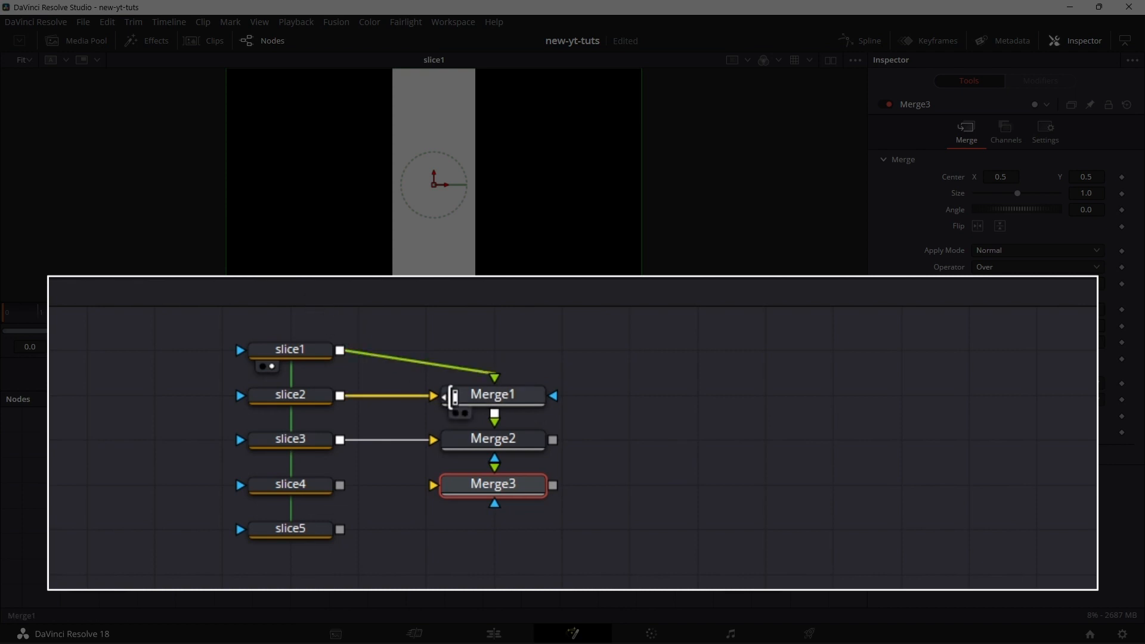
{"action": "left_click_drag", "start_coordinate": [553, 439], "coordinate": [499, 466]}
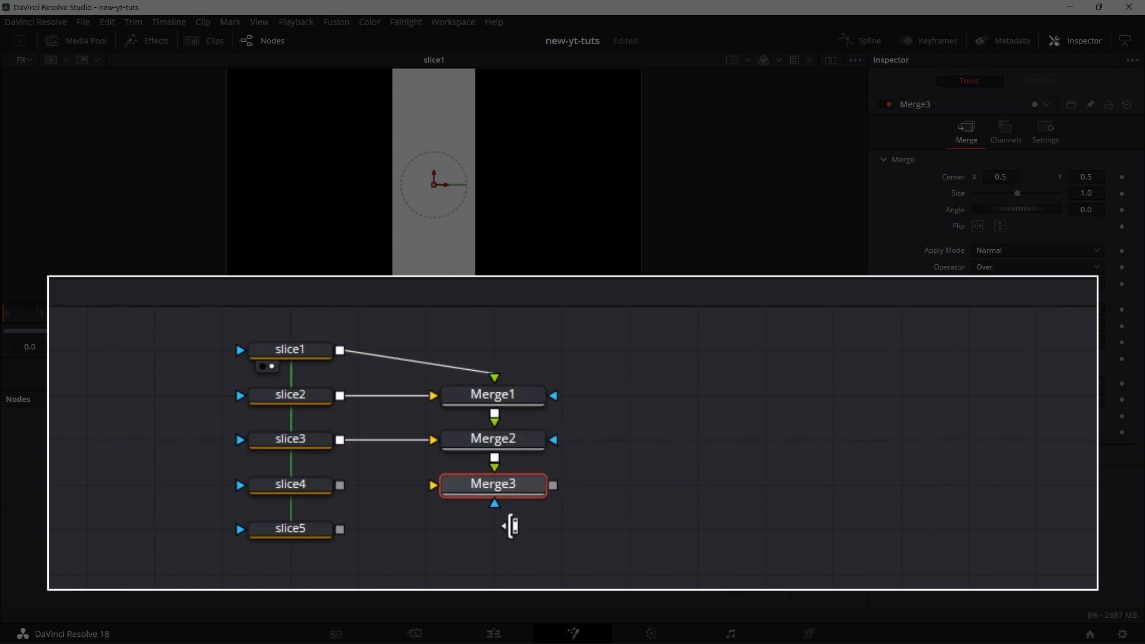
{"action": "left_click_drag", "start_coordinate": [343, 488], "coordinate": [437, 484]}
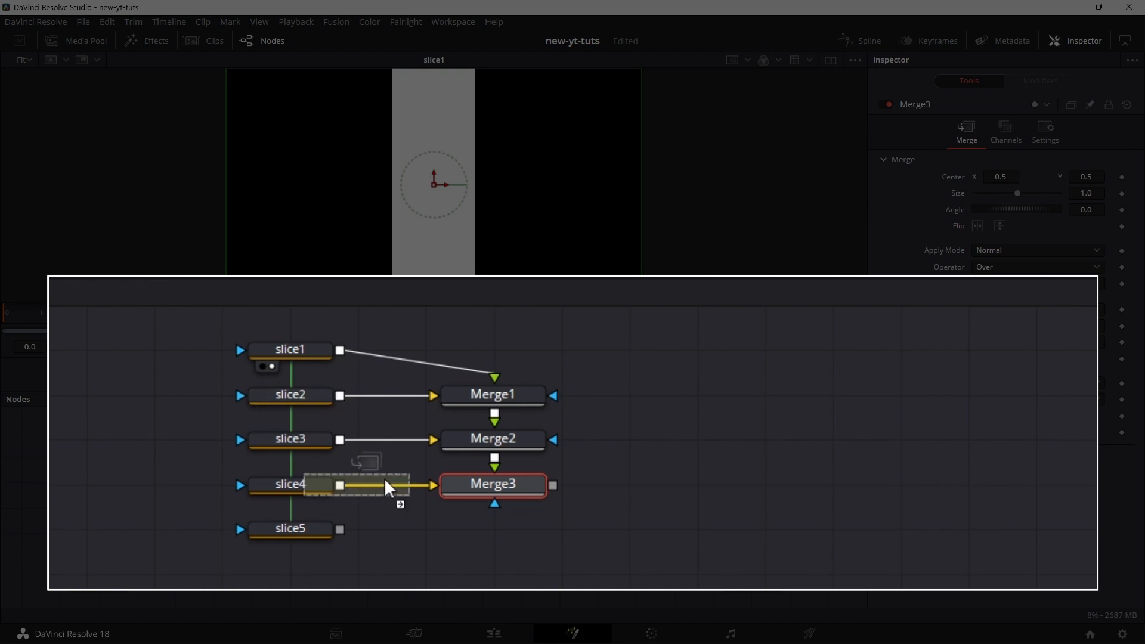
Add a fourth Merge node below Merge3, with Merge3 feeding its foreground and slice5 its background.
{"action": "key", "text": "ctrl+v"}
{"action": "left_click", "coordinate": [504, 526]}
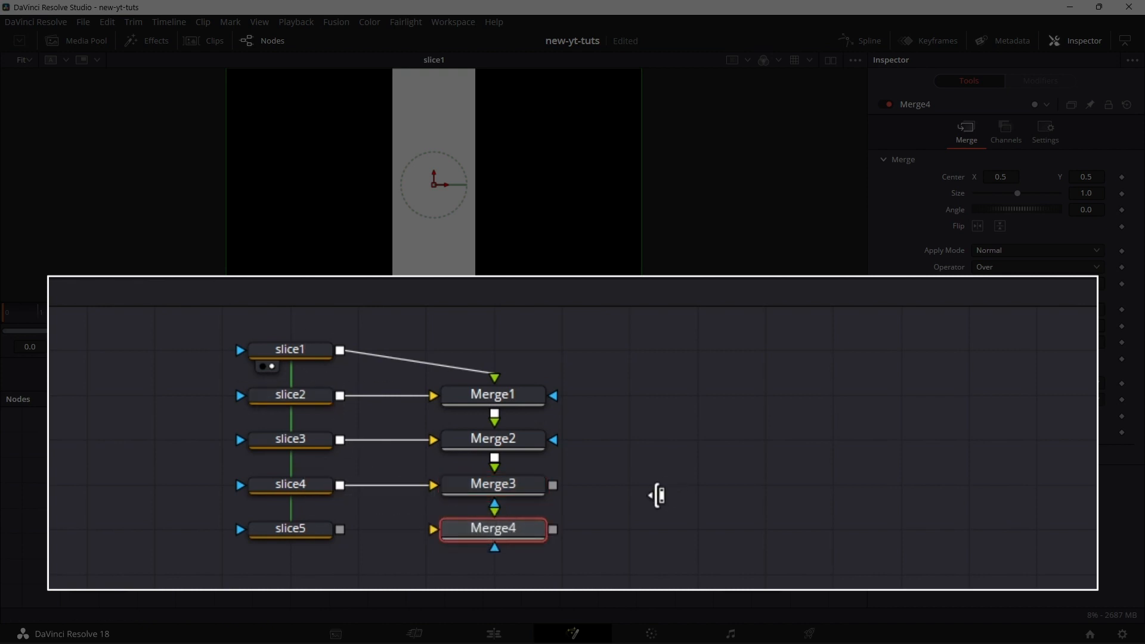
{"action": "left_click_drag", "start_coordinate": [554, 485], "coordinate": [496, 508]}
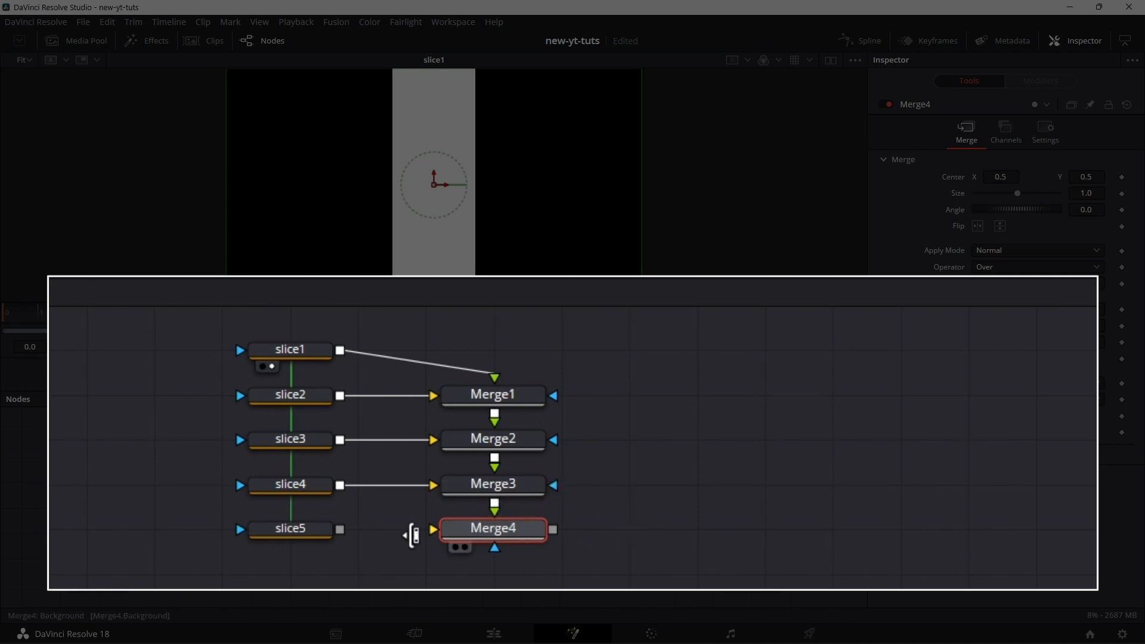
{"action": "left_click_drag", "start_coordinate": [339, 529], "coordinate": [433, 529]}
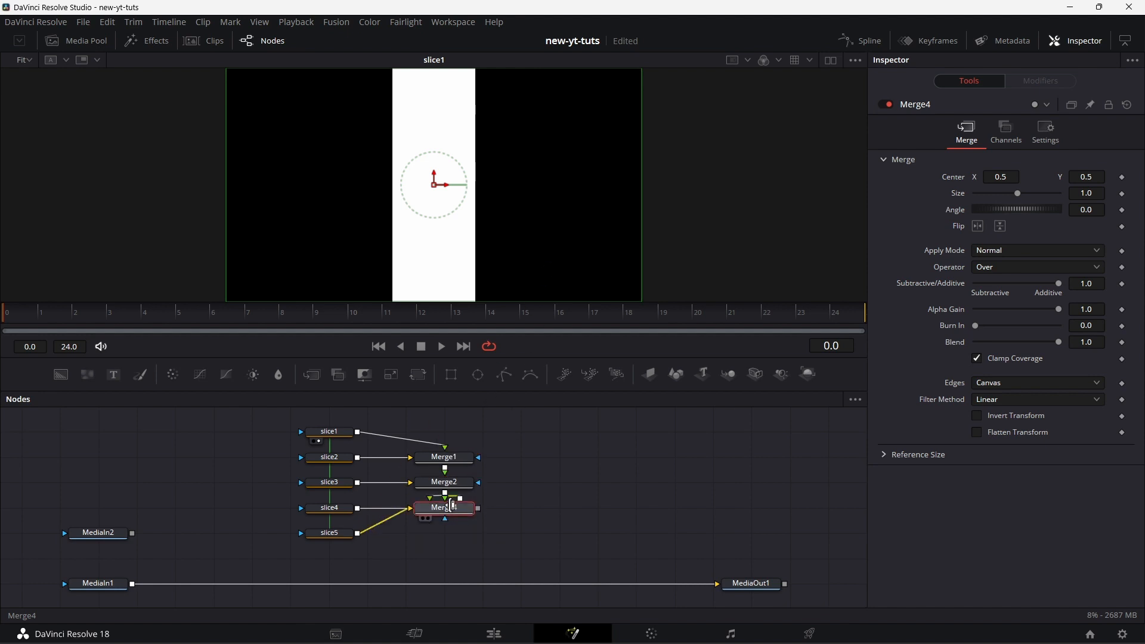
Display the output of Merge4 in the viewer.
{"action": "key", "text": "1"}
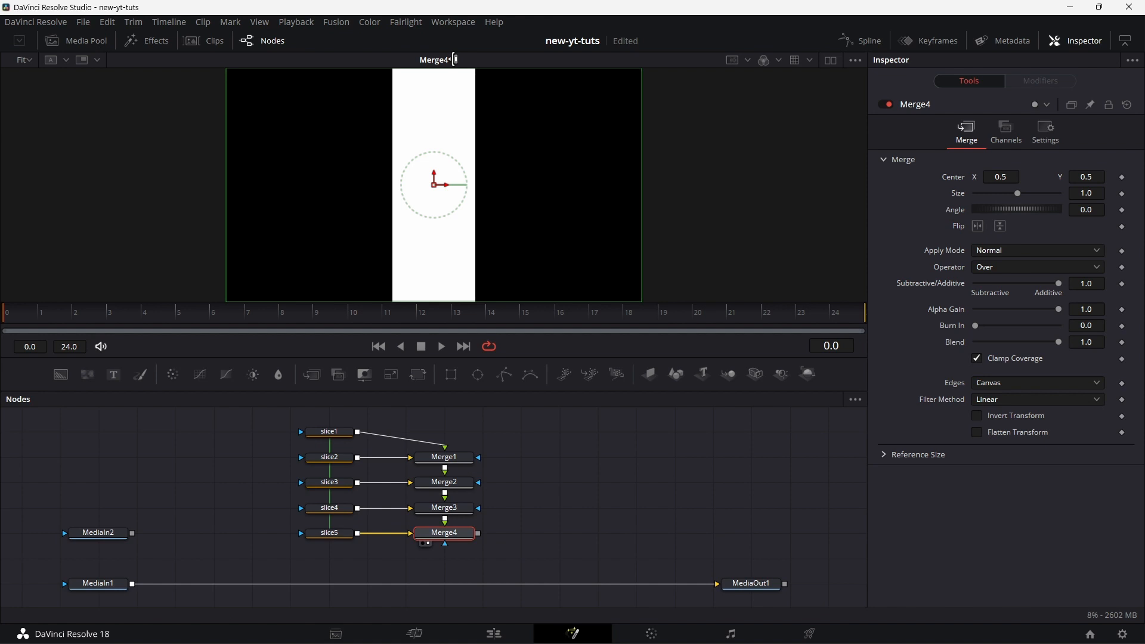
{"action": "mouse_move", "coordinate": [453, 534]}
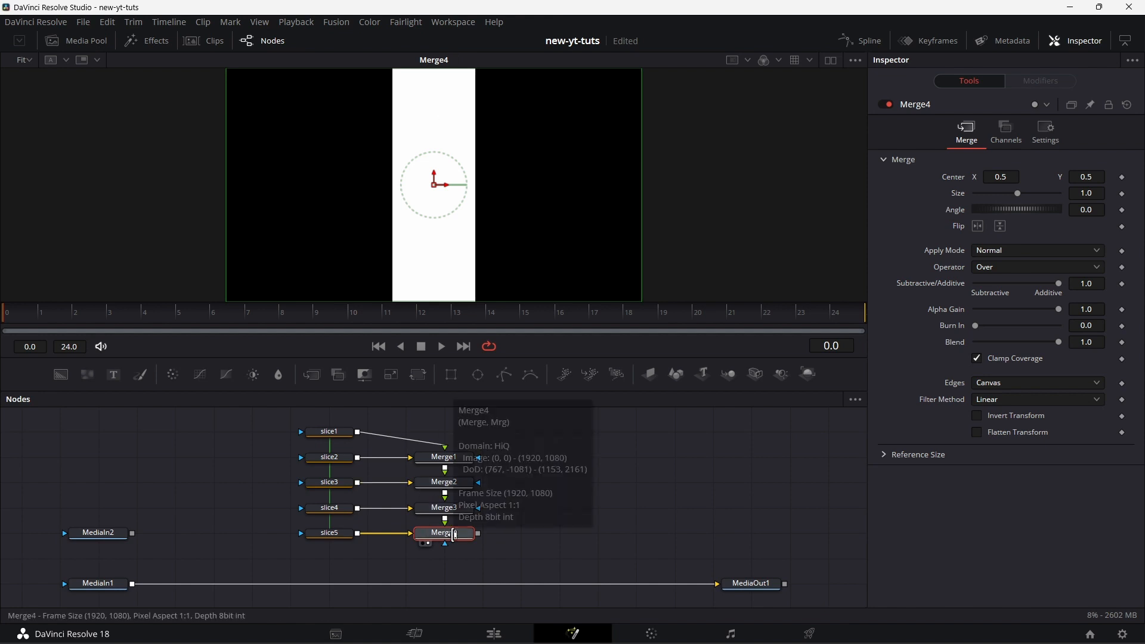
{"action": "key", "text": "1"}
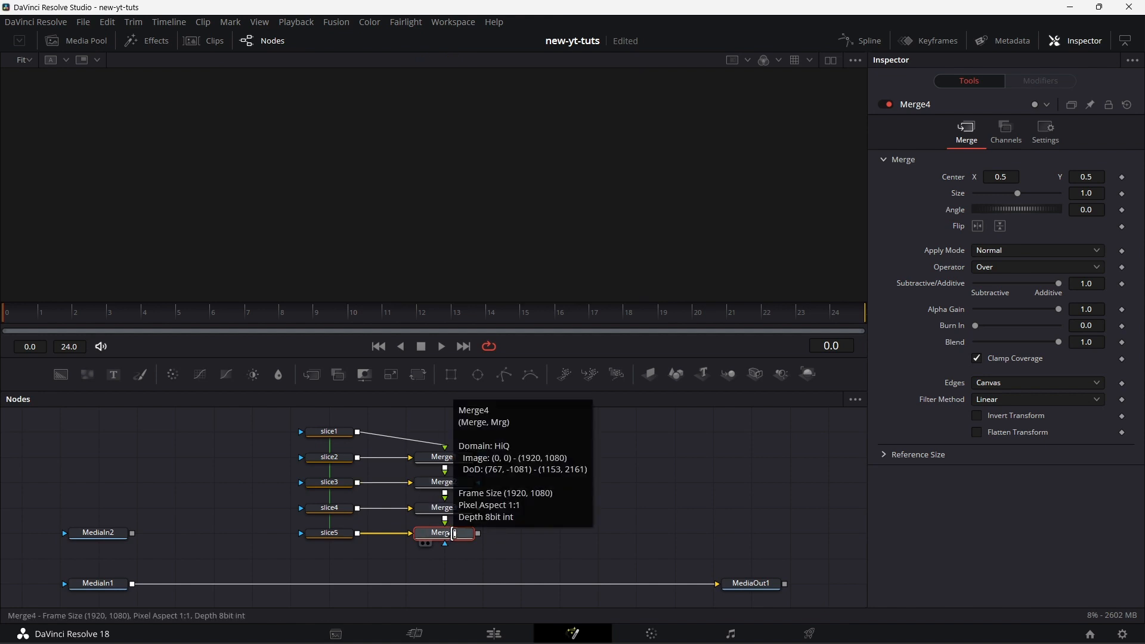
{"action": "key", "text": "1"}
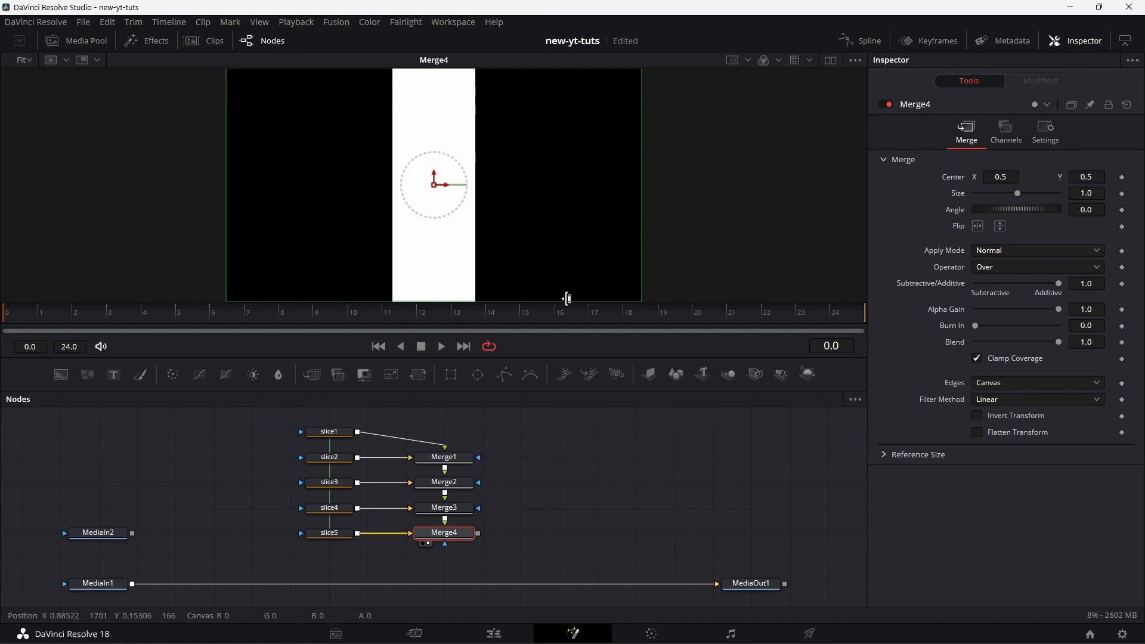
Set the Center X of the slice1 rectangle mask to 0.1.
{"action": "left_click", "coordinate": [344, 434]}
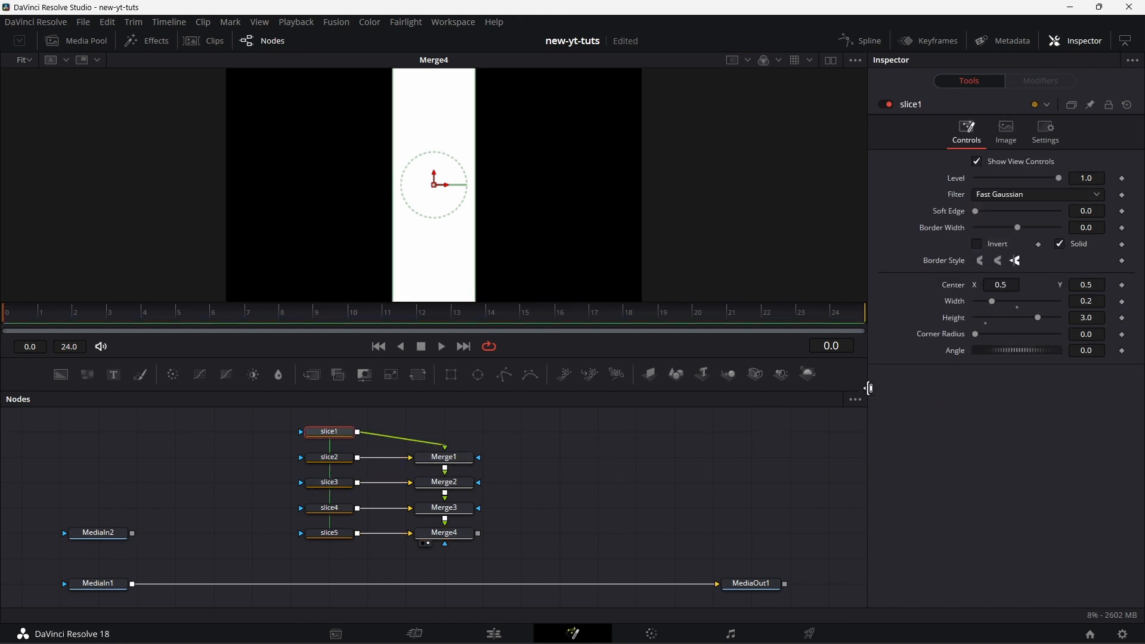
{"action": "left_click", "coordinate": [970, 313]}
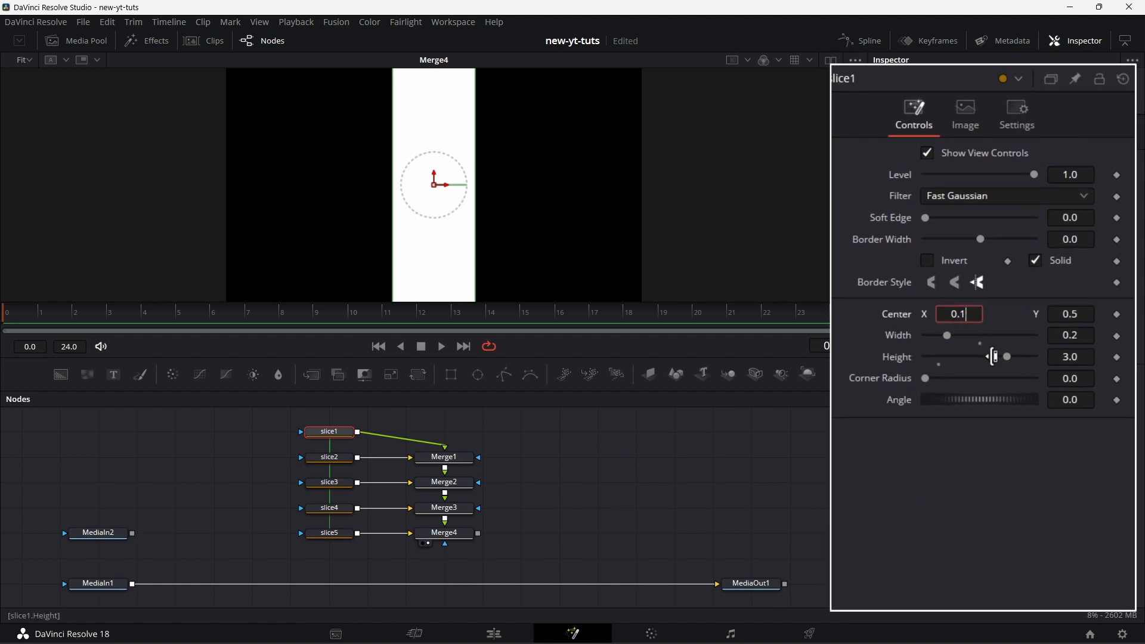
{"action": "type", "text": "0.1"}
{"action": "key", "text": "Tab"}
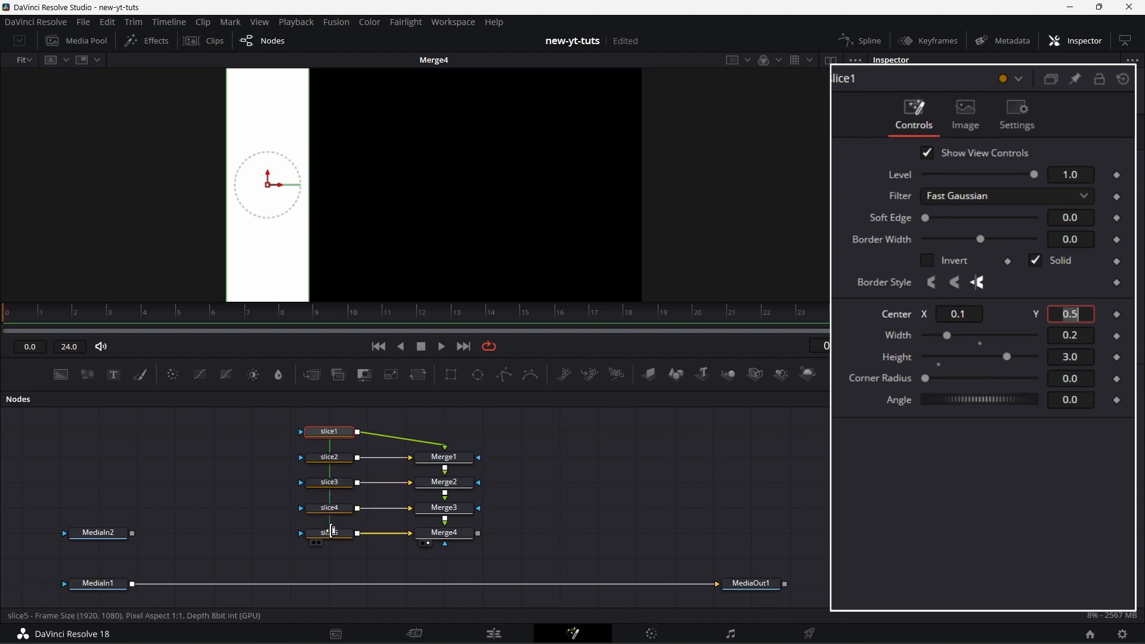
Inspect the Center values of the instanced slice2 and slice5 masks.
{"action": "left_click", "coordinate": [330, 500]}
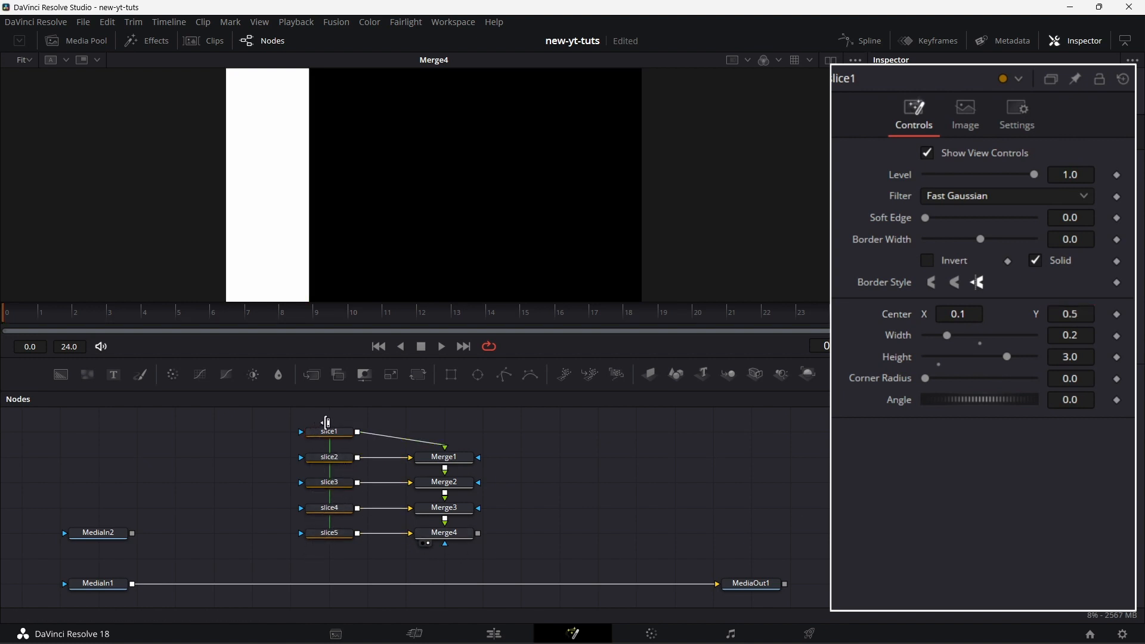
{"action": "left_click", "coordinate": [336, 458]}
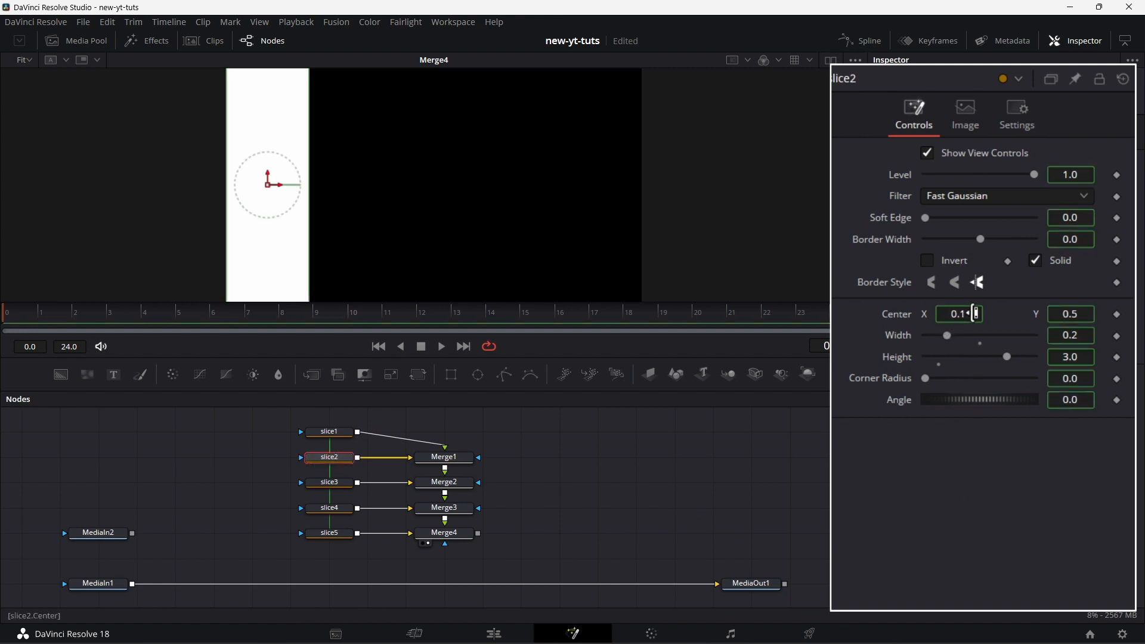
{"action": "left_click", "coordinate": [345, 532]}
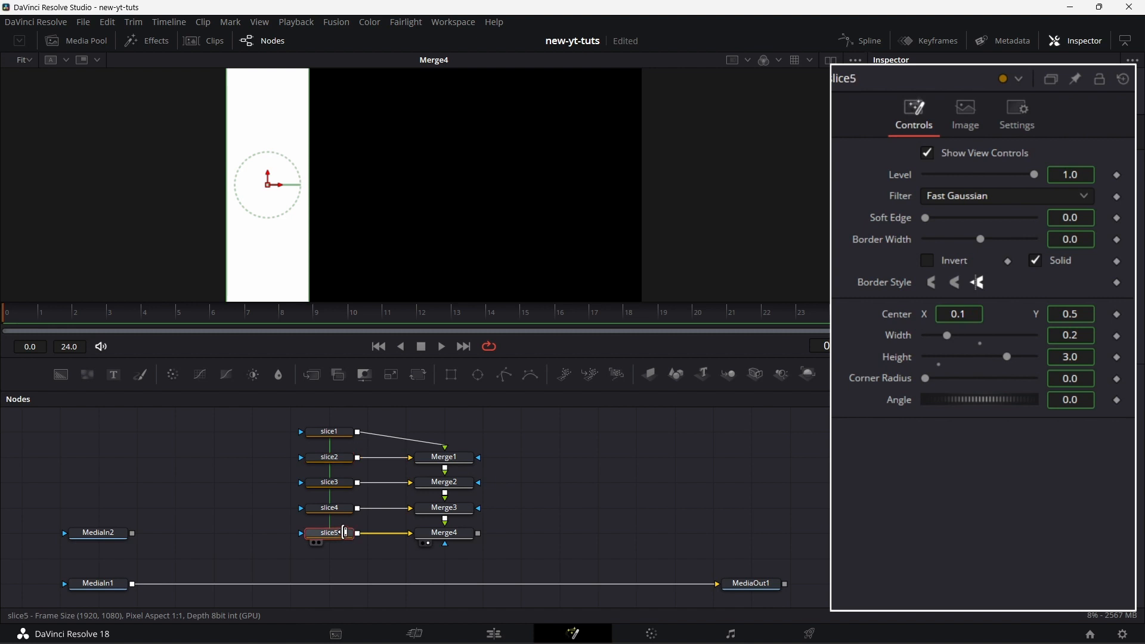
Deinstance the Center parameter of slice2 and set its Center X to 0.3.
{"action": "left_click", "coordinate": [341, 459]}
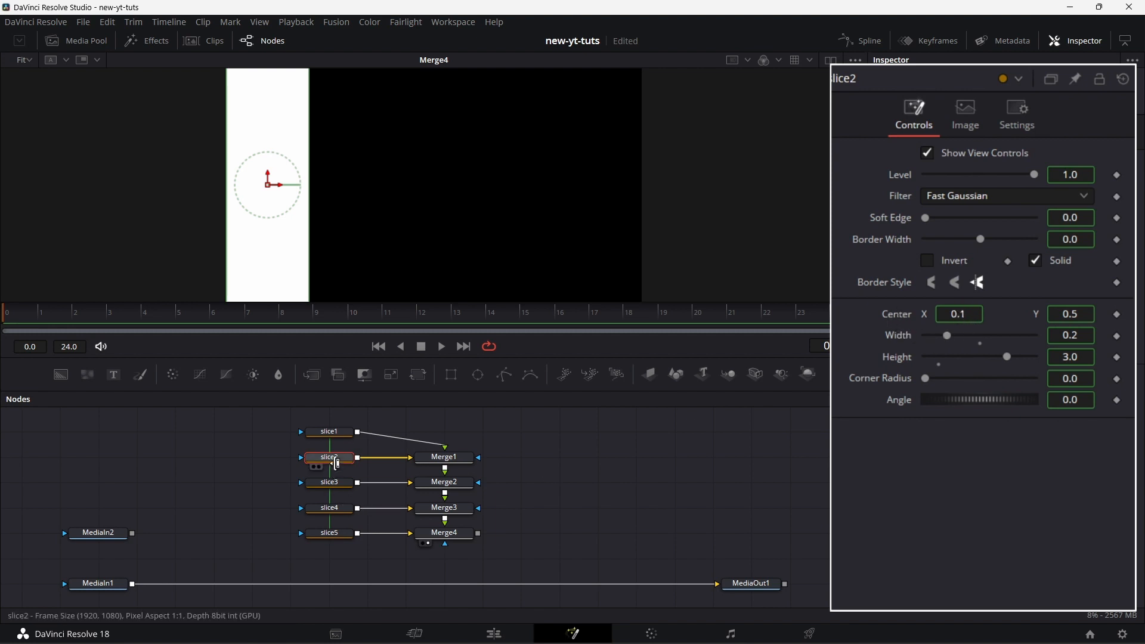
{"action": "right_click", "coordinate": [900, 316]}
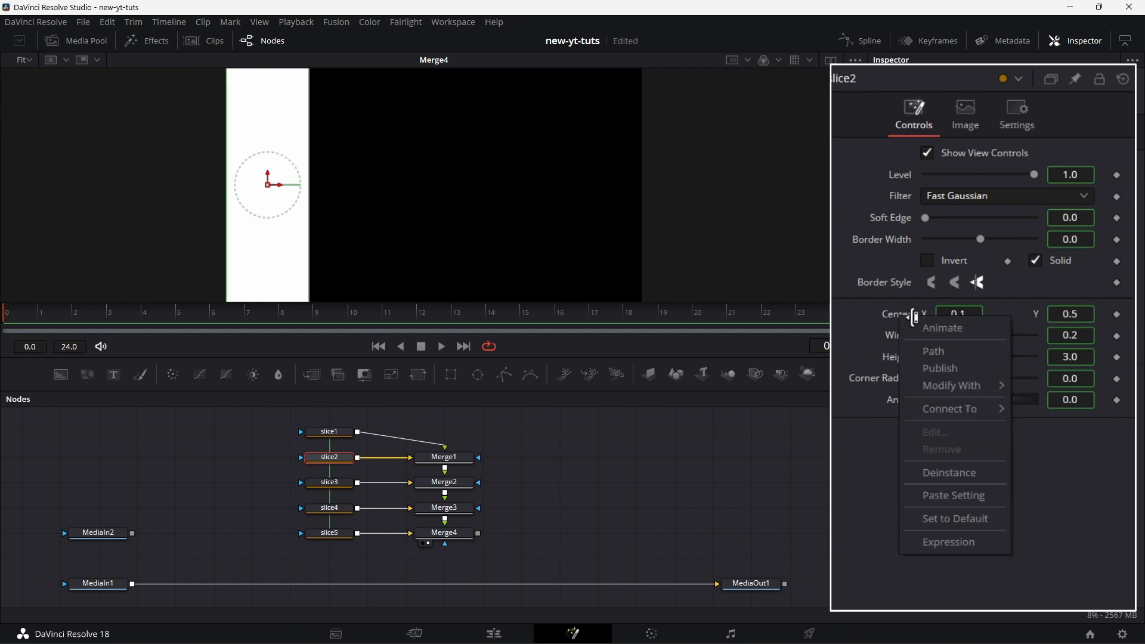
{"action": "left_click", "coordinate": [958, 474]}
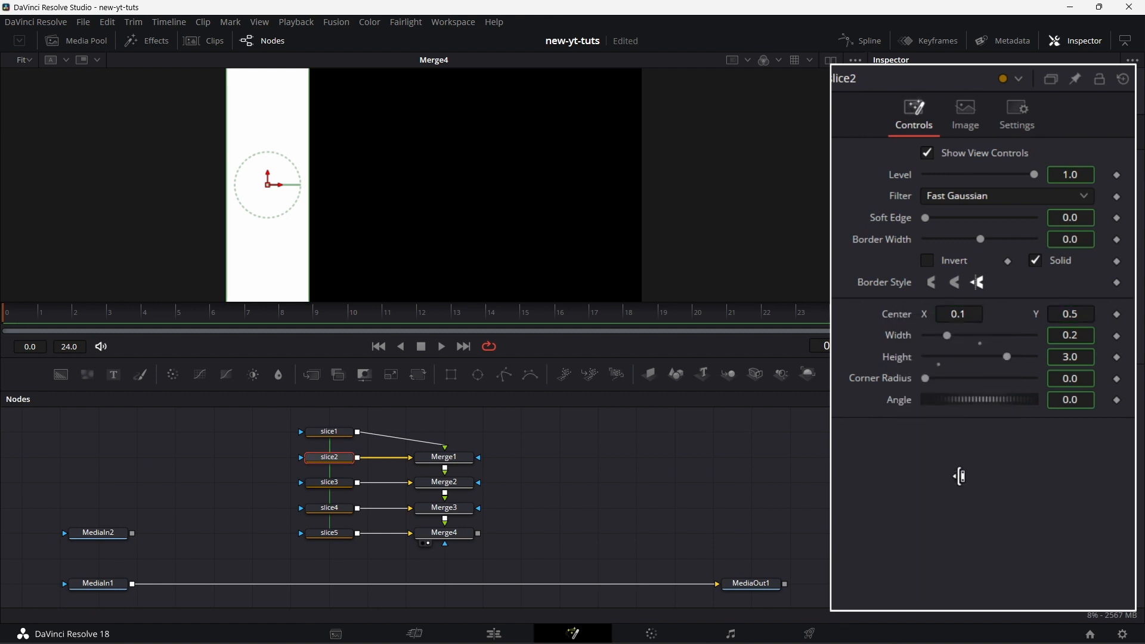
{"action": "left_click", "coordinate": [974, 313]}
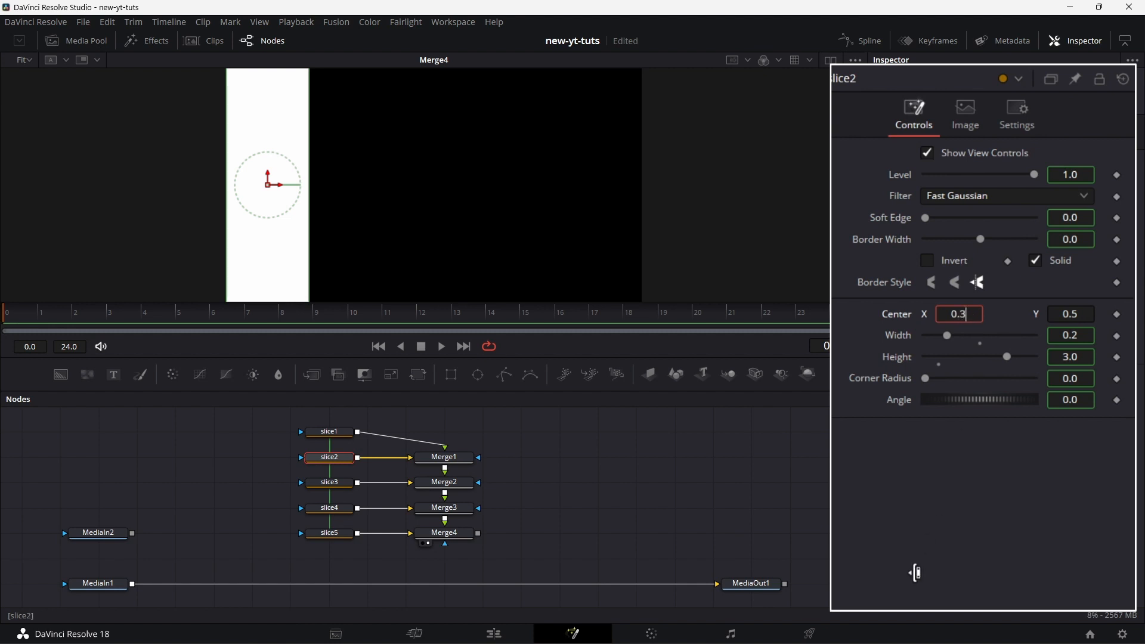
{"action": "key", "text": "Tab"}
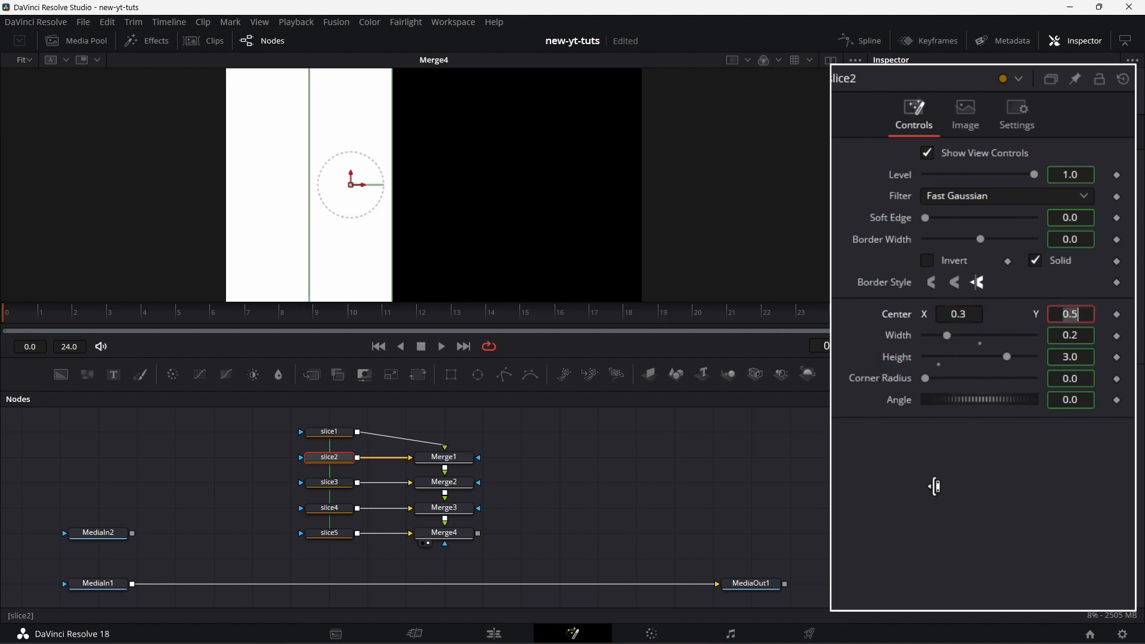
Deinstance the Center parameter of slice3 and set its Center X to 0.5.
{"action": "left_click", "coordinate": [330, 482]}
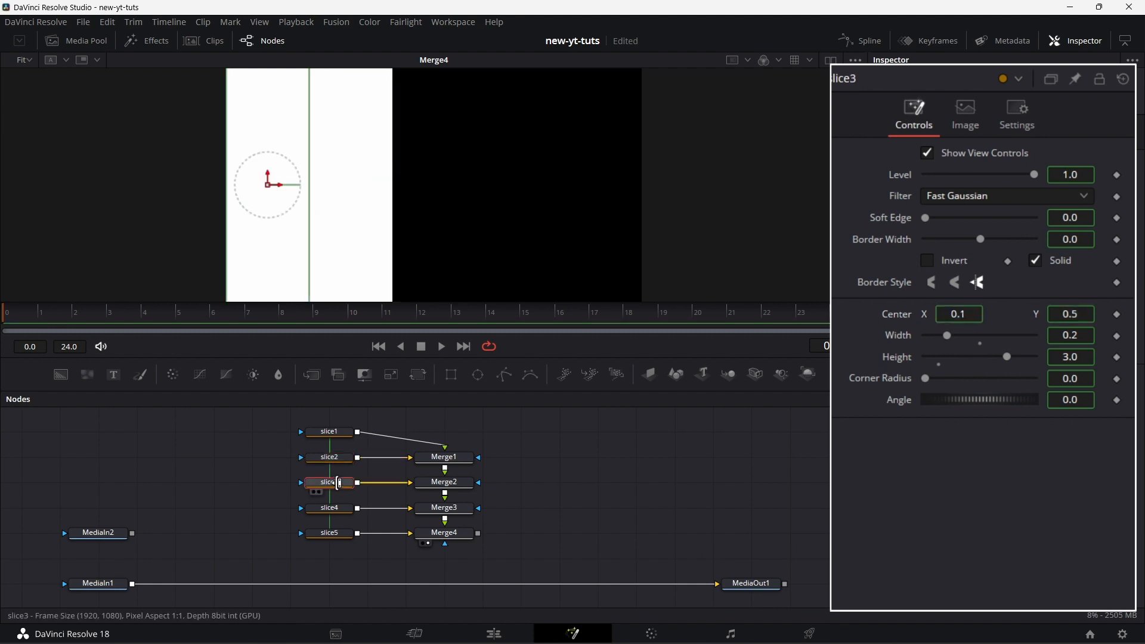
{"action": "right_click", "coordinate": [904, 314]}
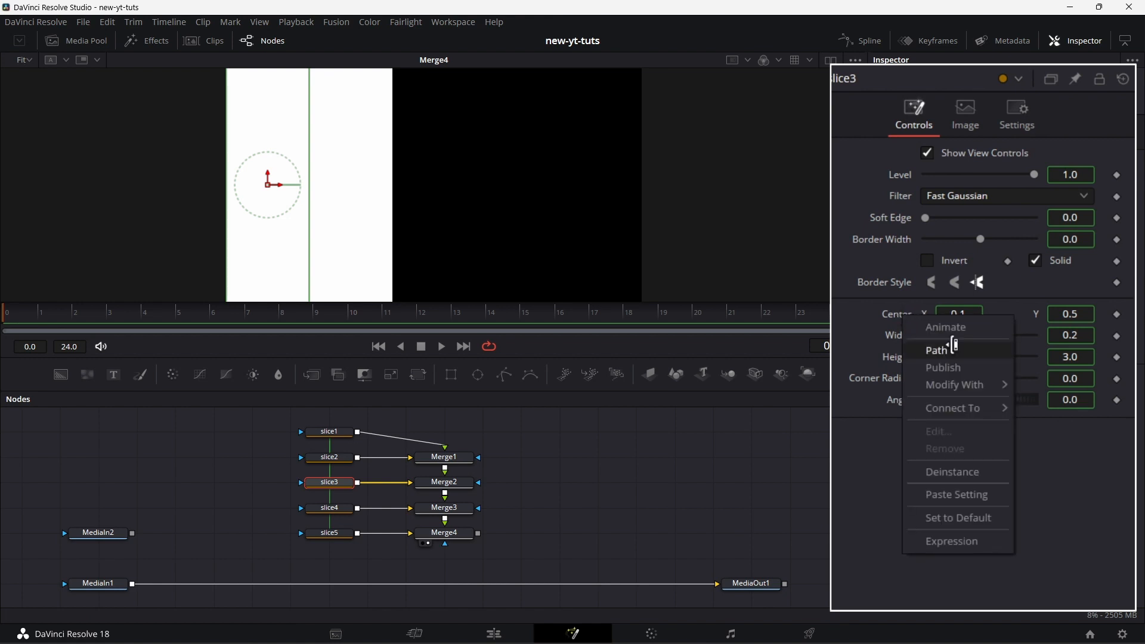
{"action": "left_click", "coordinate": [976, 476]}
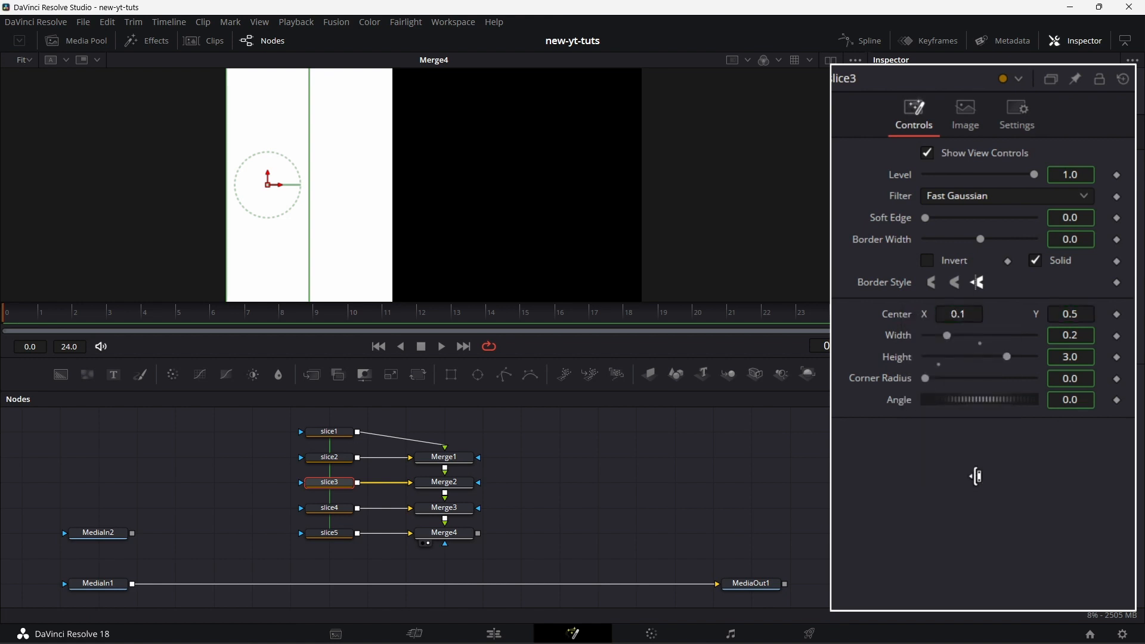
{"action": "left_click", "coordinate": [975, 313]}
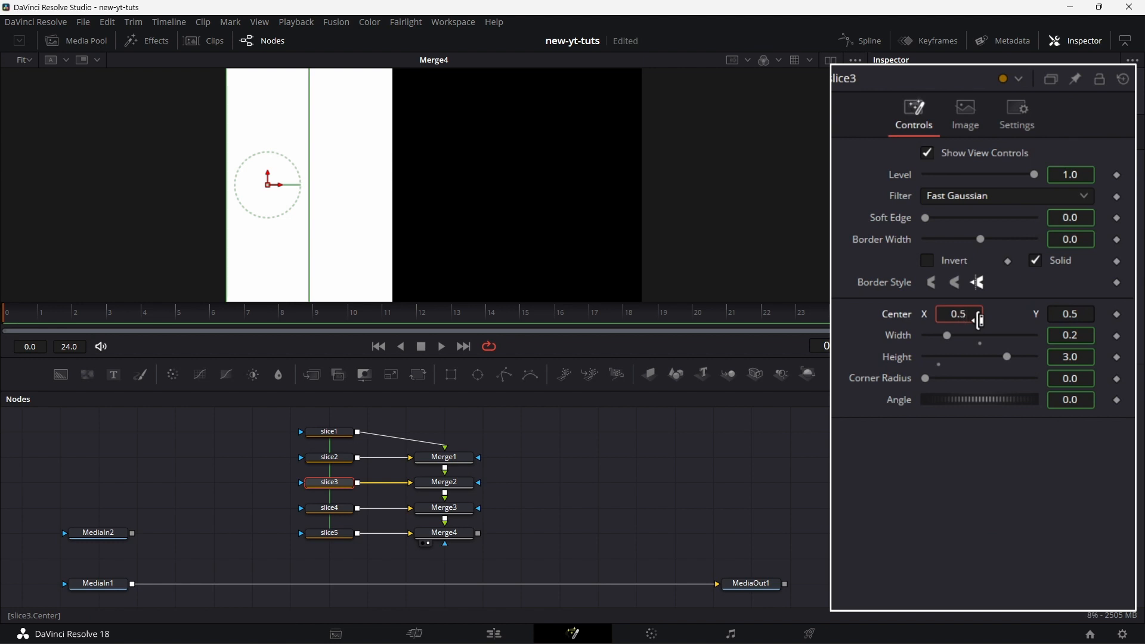
{"action": "key", "text": "Tab"}
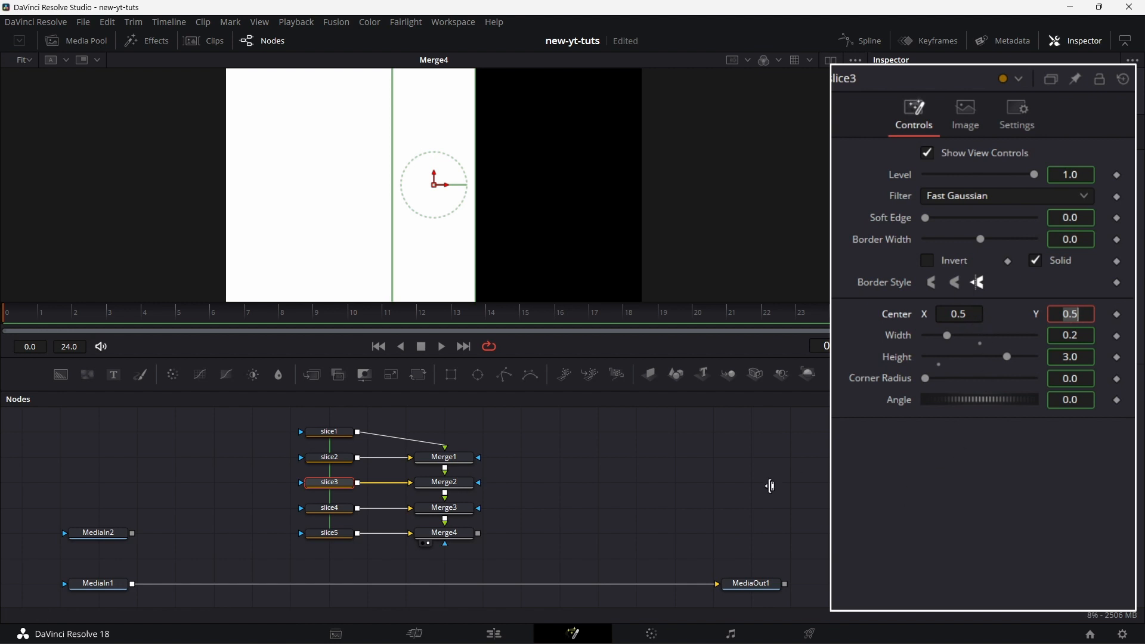
Deinstance the Center parameter of slice4 and set its Center X to 0.7.
{"action": "left_click", "coordinate": [331, 508]}
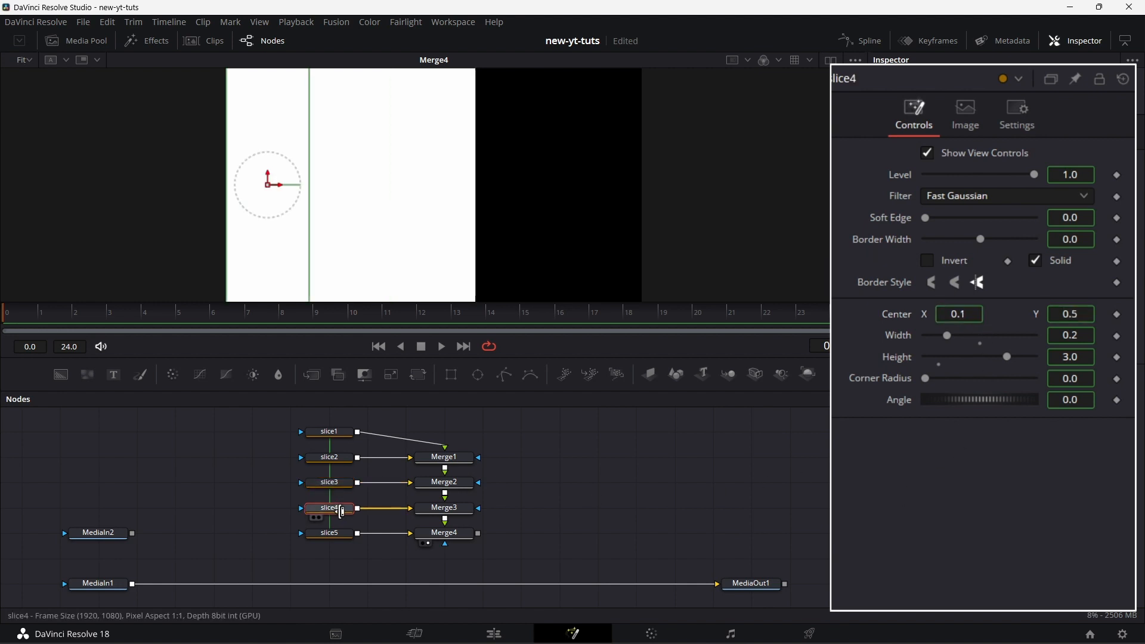
{"action": "right_click", "coordinate": [905, 314]}
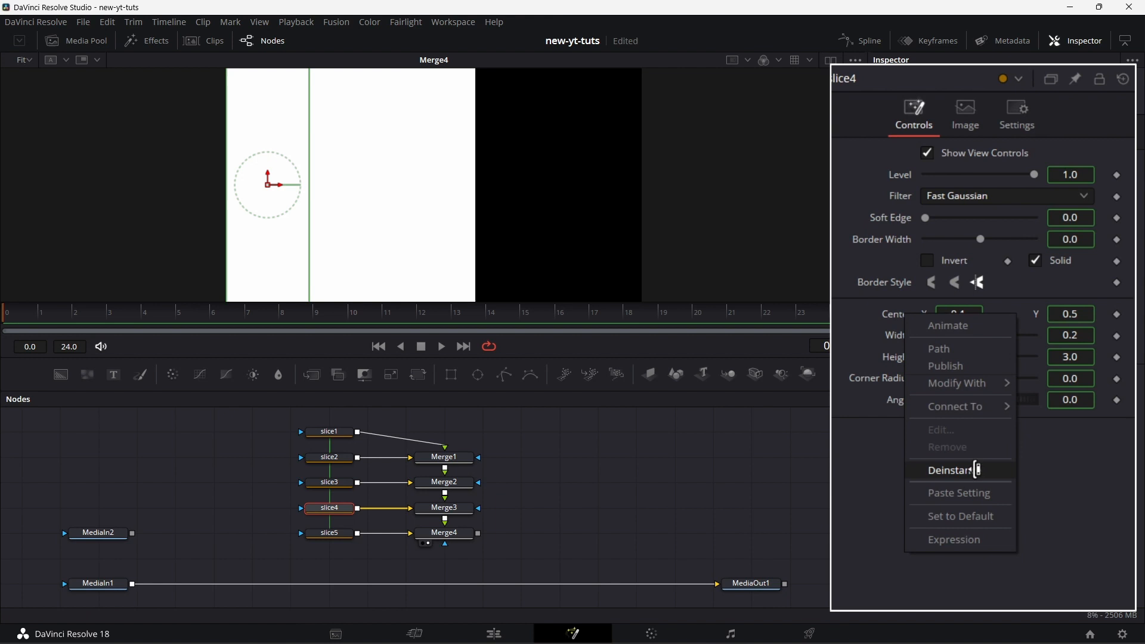
{"action": "left_click", "coordinate": [948, 471]}
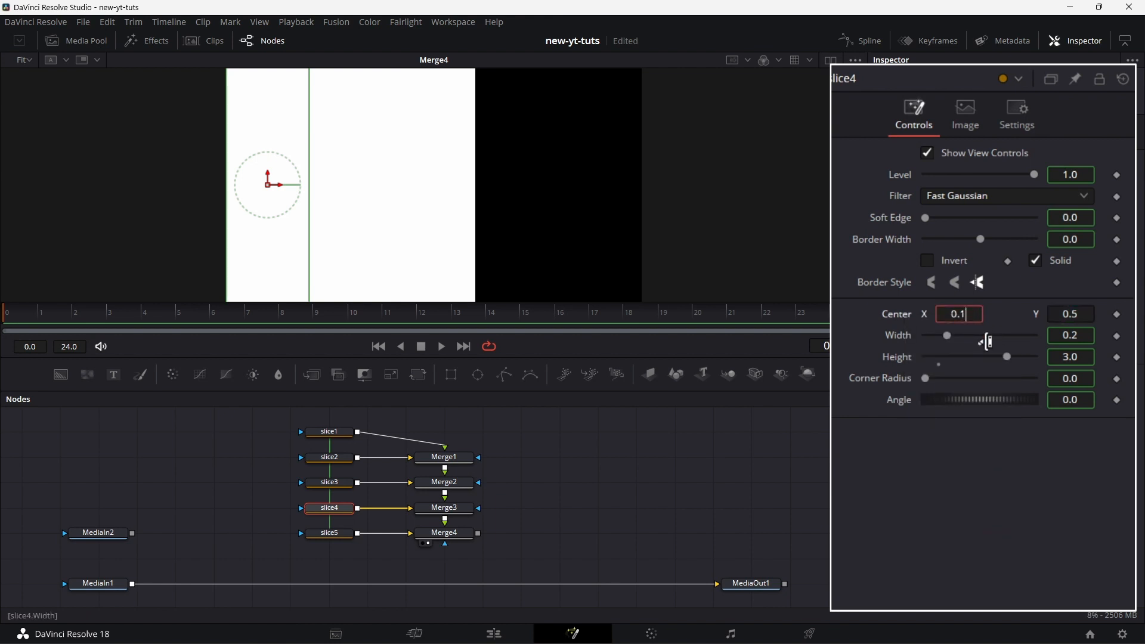
{"action": "key", "text": "Tab"}
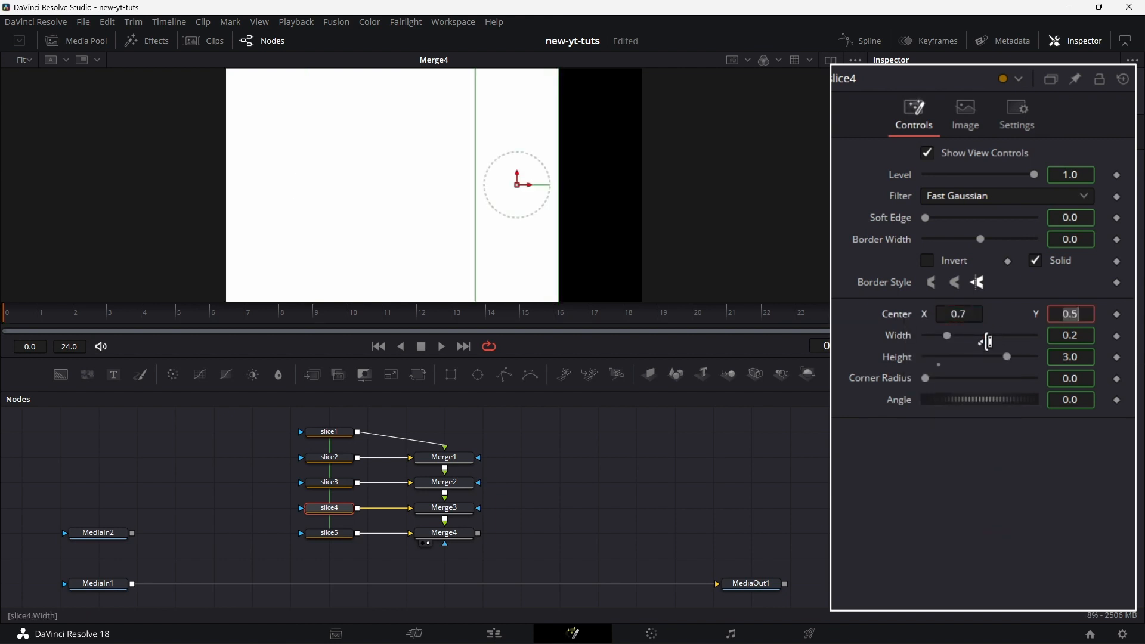
Deinstance the Center parameter of slice5 and set its Center X to 0.9.
{"action": "left_click", "coordinate": [343, 533]}
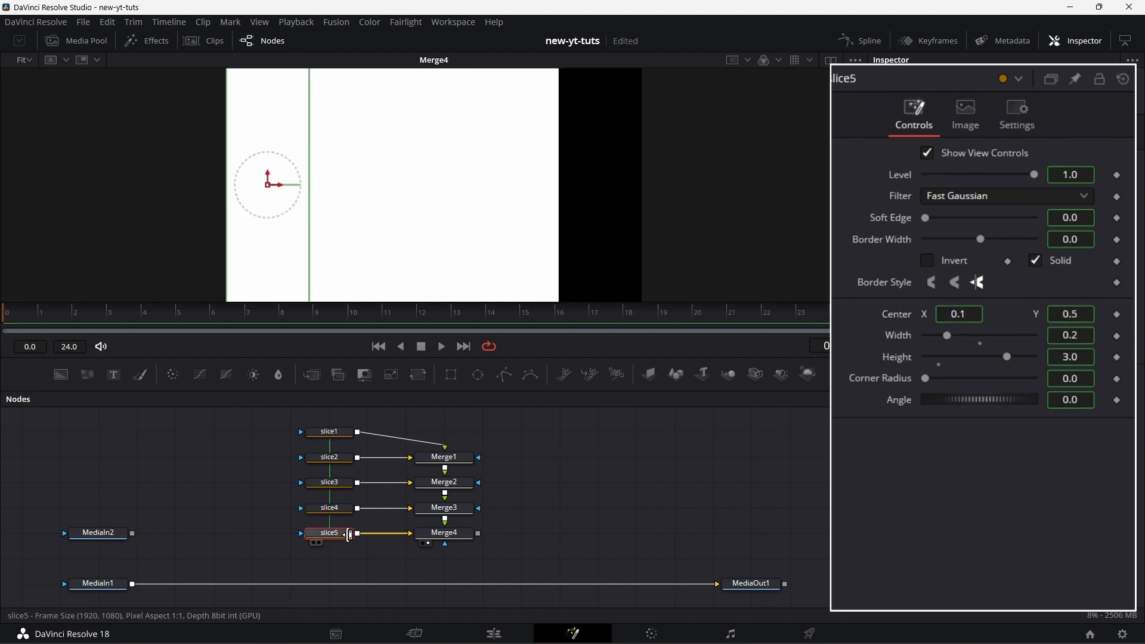
{"action": "right_click", "coordinate": [906, 314]}
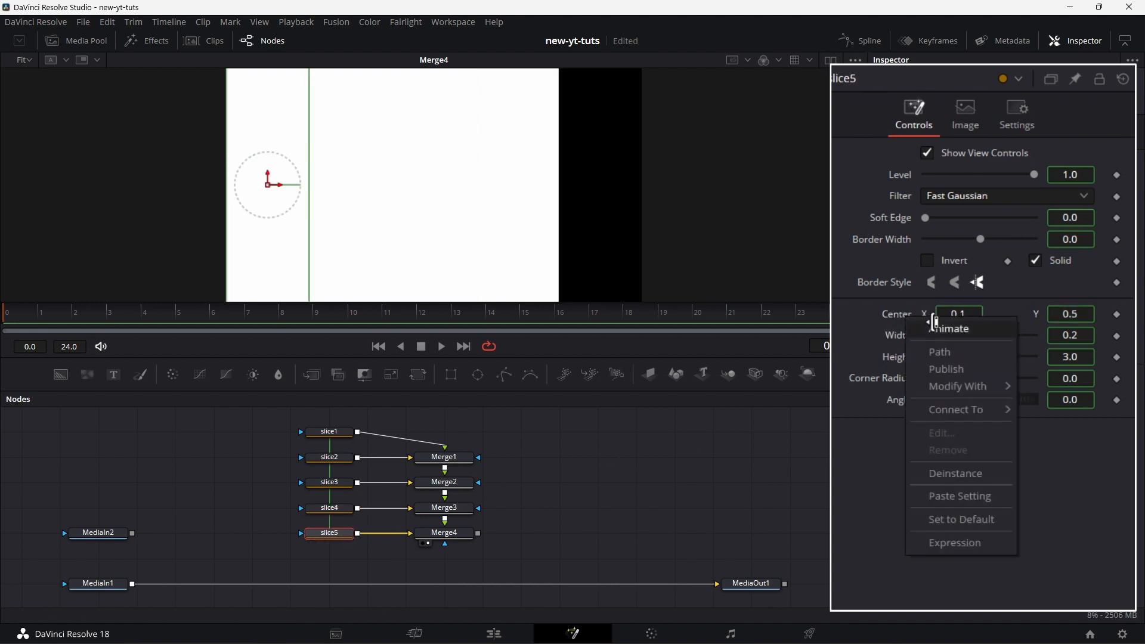
{"action": "left_click", "coordinate": [962, 476]}
{"action": "left_click", "coordinate": [975, 314]}
{"action": "type", "text": "0.9"}
{"action": "key", "text": "Tab"}
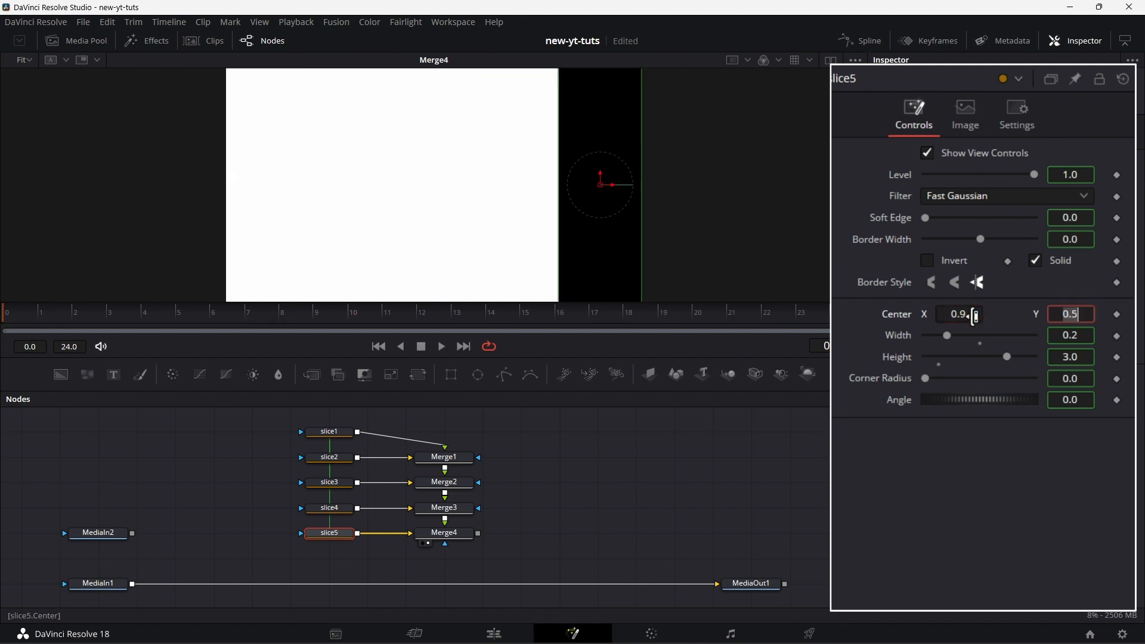
{"action": "key", "text": "Return"}
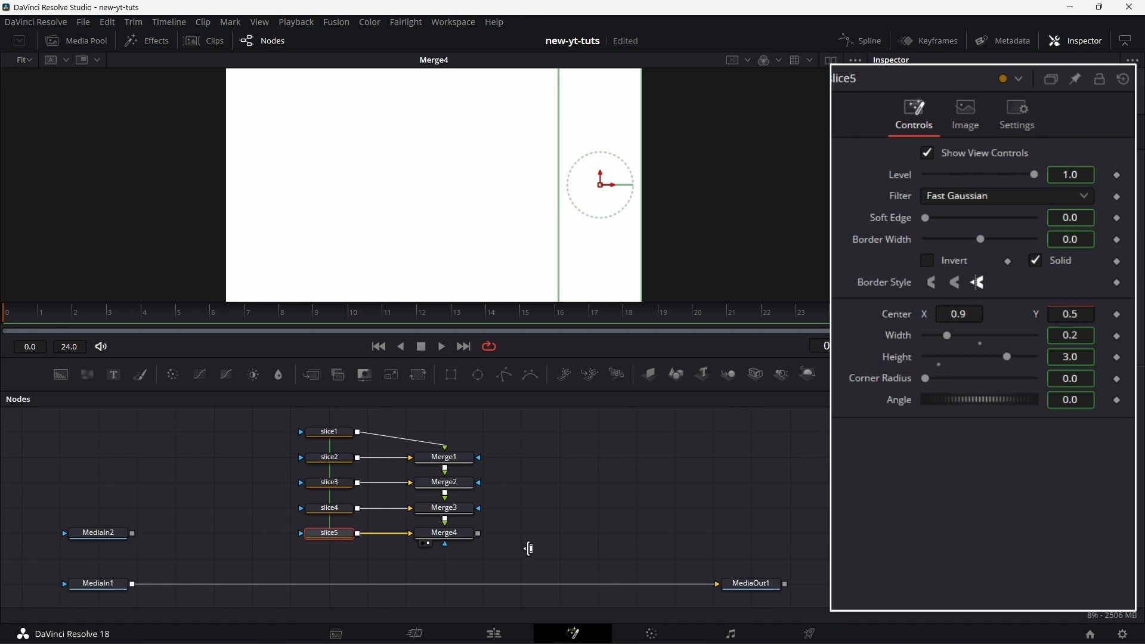
Move the four Merge nodes farther from the slices and insert a Transform node between slice1 and Merge1.
{"action": "left_click_drag", "start_coordinate": [528, 548], "coordinate": [549, 462]}
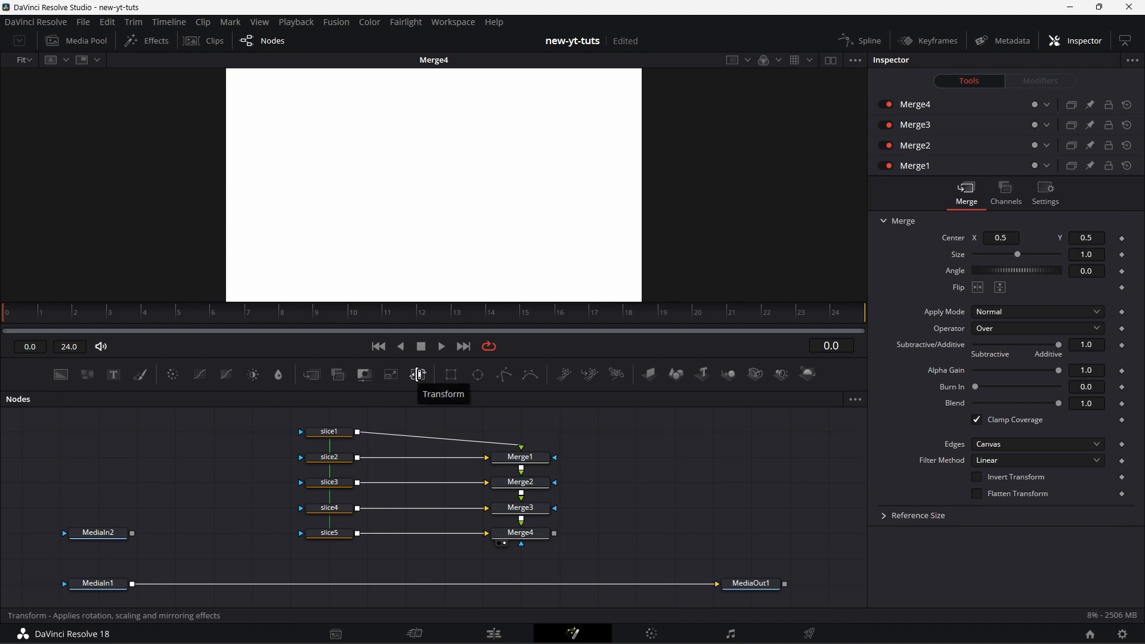
{"action": "left_click_drag", "start_coordinate": [418, 378], "coordinate": [420, 391]}
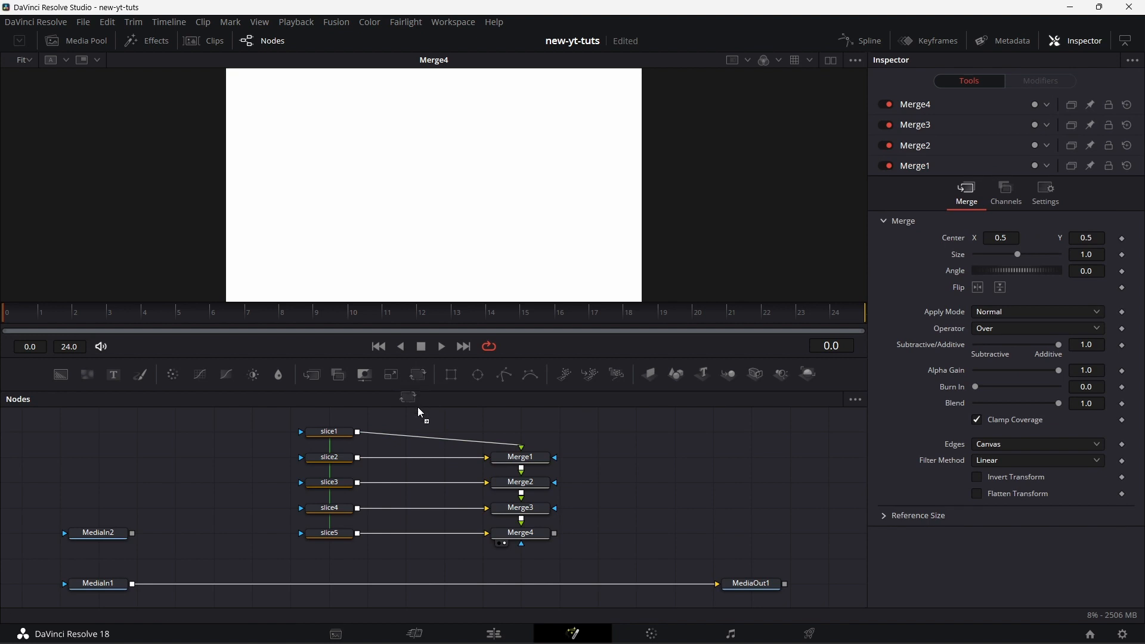
{"action": "left_click_drag", "start_coordinate": [420, 431], "coordinate": [423, 440]}
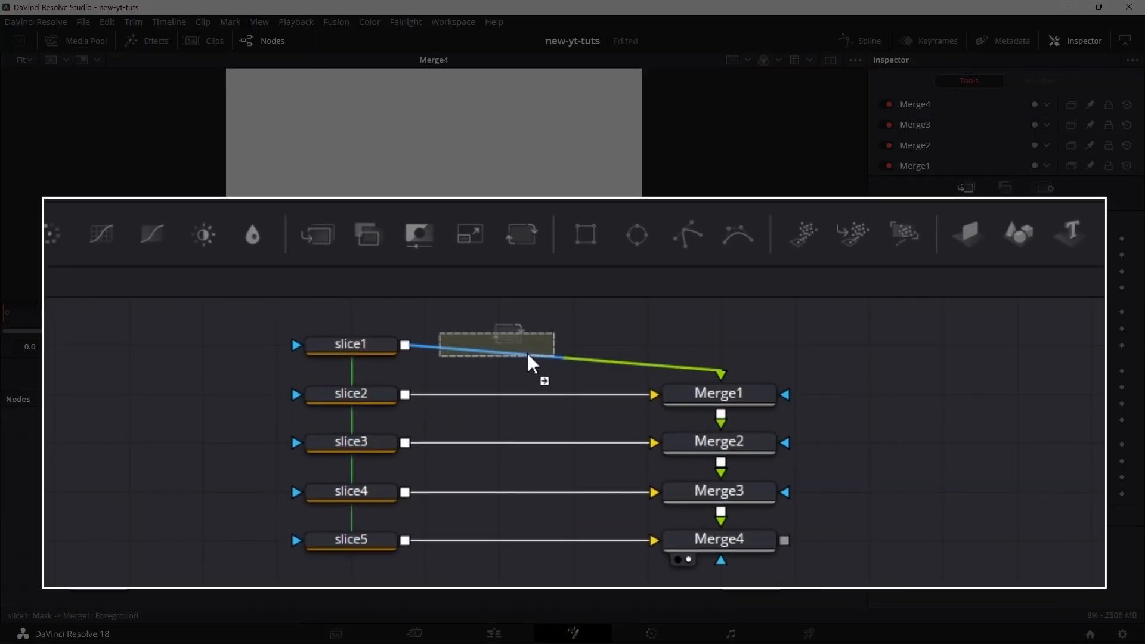
{"action": "left_click_drag", "start_coordinate": [527, 353], "coordinate": [527, 353]}
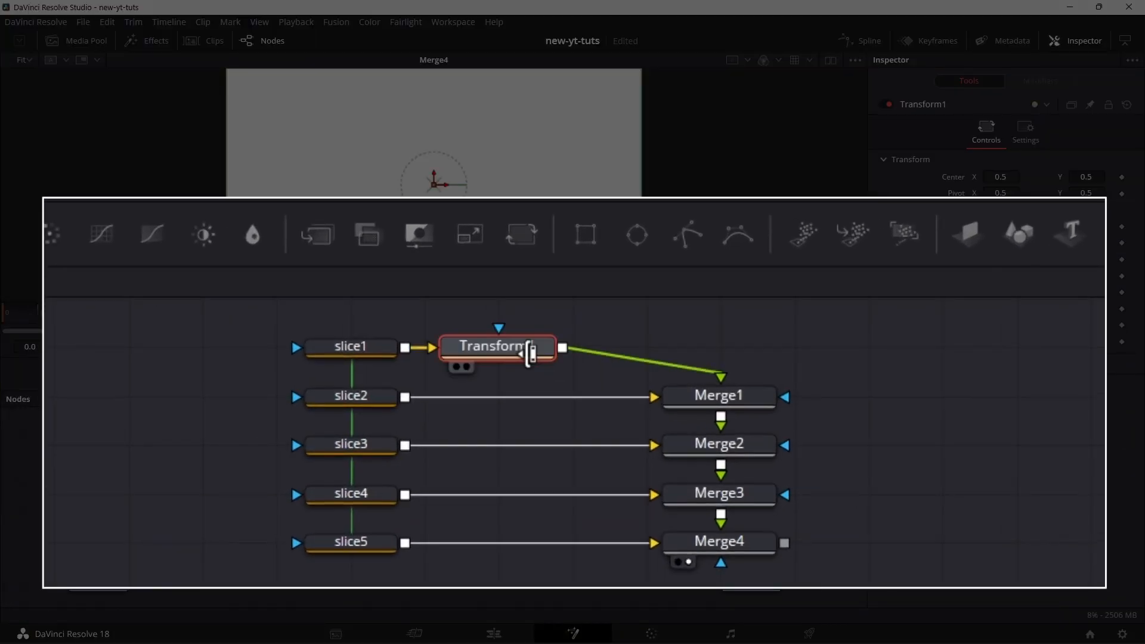
Insert a Transform node on each connection from slice2, slice3, slice4 and slice5 to its Merge node.
{"action": "left_click_drag", "start_coordinate": [527, 235], "coordinate": [518, 391]}
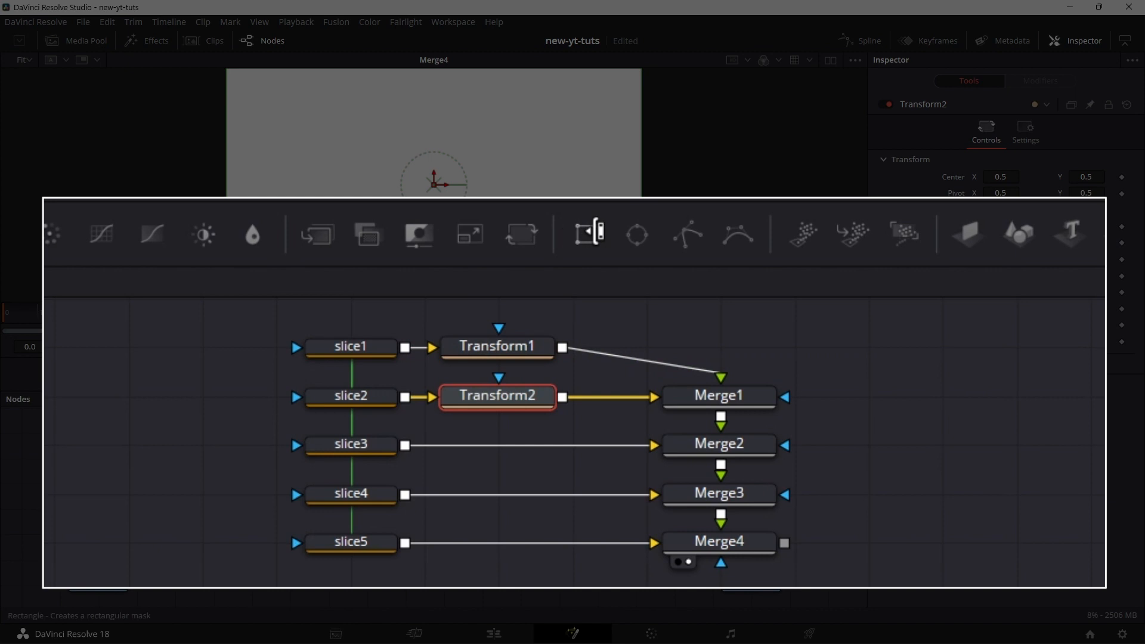
{"action": "left_click_drag", "start_coordinate": [524, 231], "coordinate": [512, 444]}
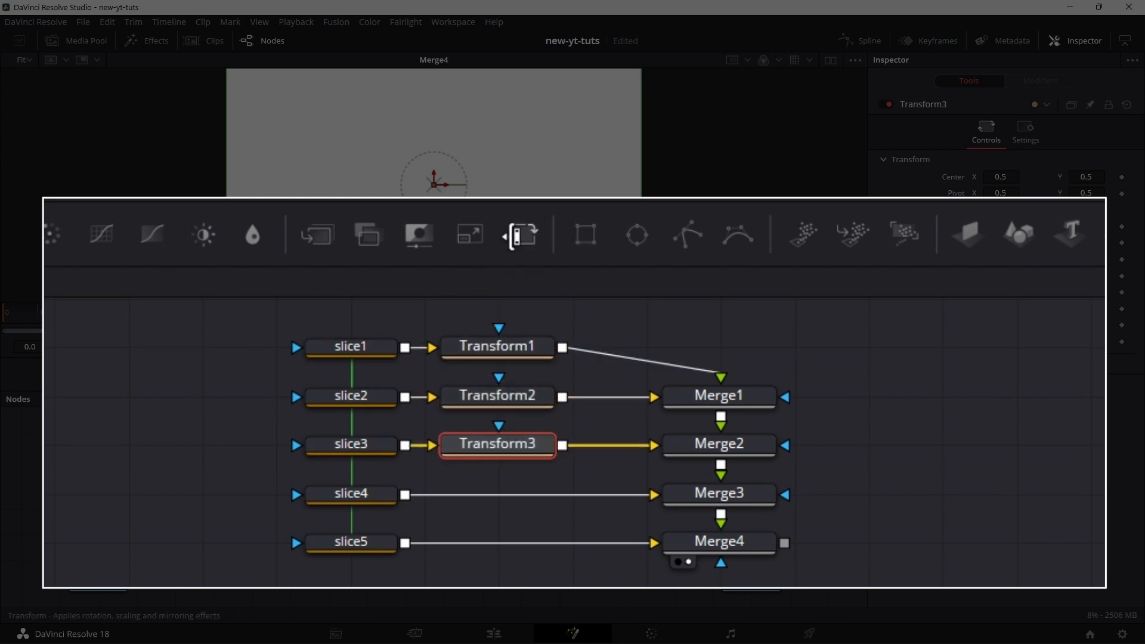
{"action": "left_click_drag", "start_coordinate": [520, 234], "coordinate": [504, 494]}
{"action": "left_click_drag", "start_coordinate": [521, 235], "coordinate": [504, 544]}
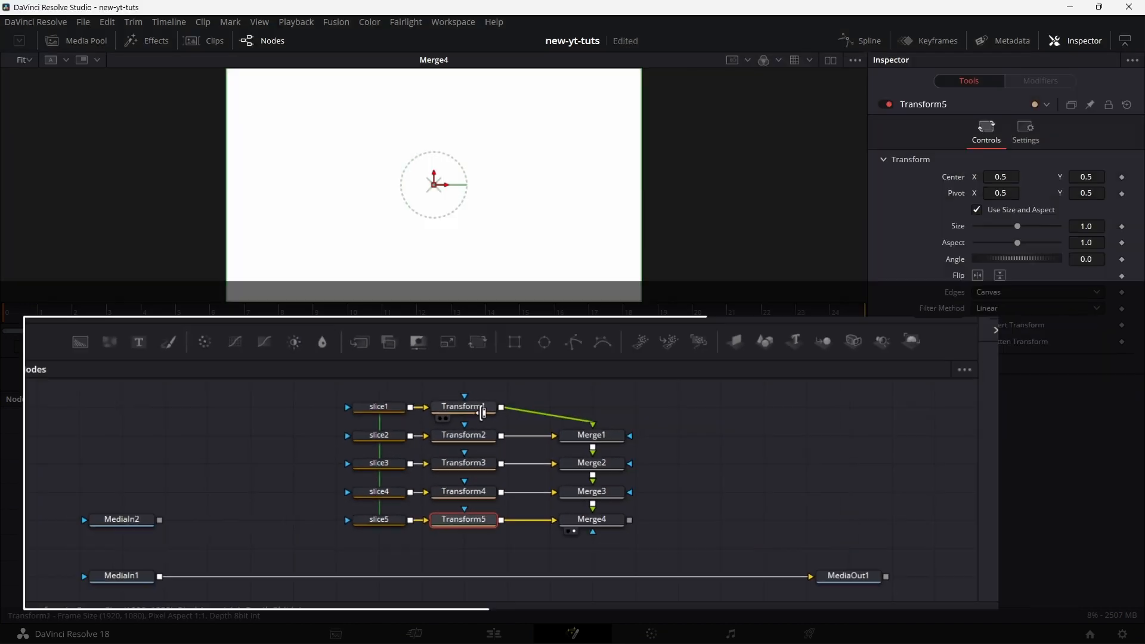
Set the Pivot Y of Transform1 to -1.5.
{"action": "left_click", "coordinate": [422, 433]}
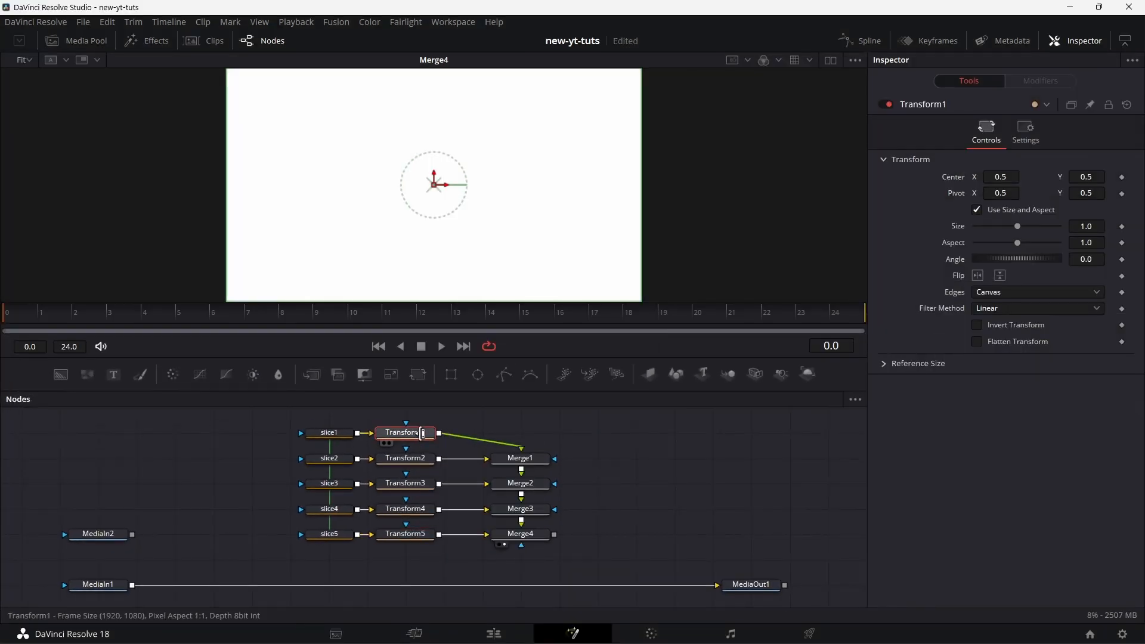
{"action": "left_click", "coordinate": [1085, 204]}
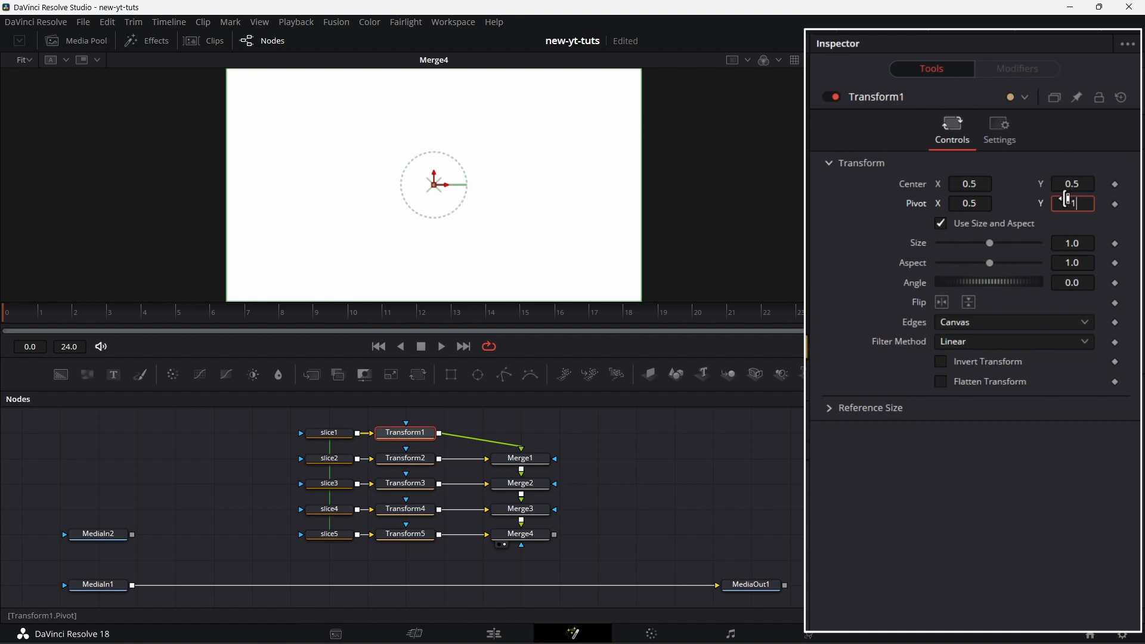
{"action": "type", "text": "-1.5"}
{"action": "key", "text": "Return"}
{"action": "key", "text": "Tab"}
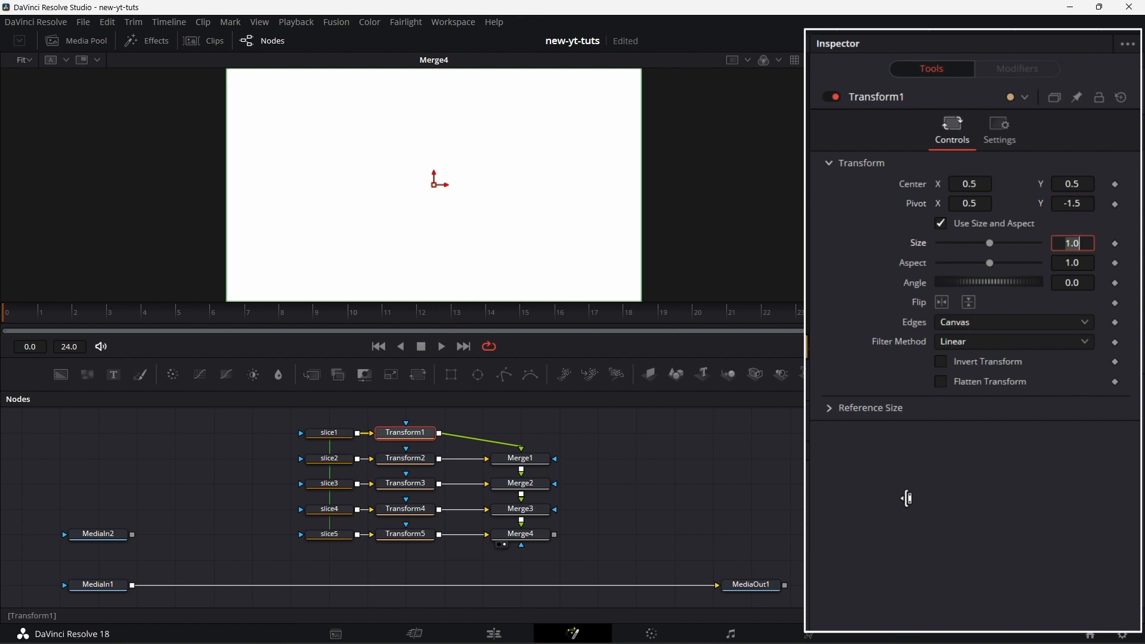
Set the Pivot Y of Transform2 and Transform3 to -1.5.
{"action": "left_click", "coordinate": [415, 461]}
{"action": "left_click", "coordinate": [1084, 204]}
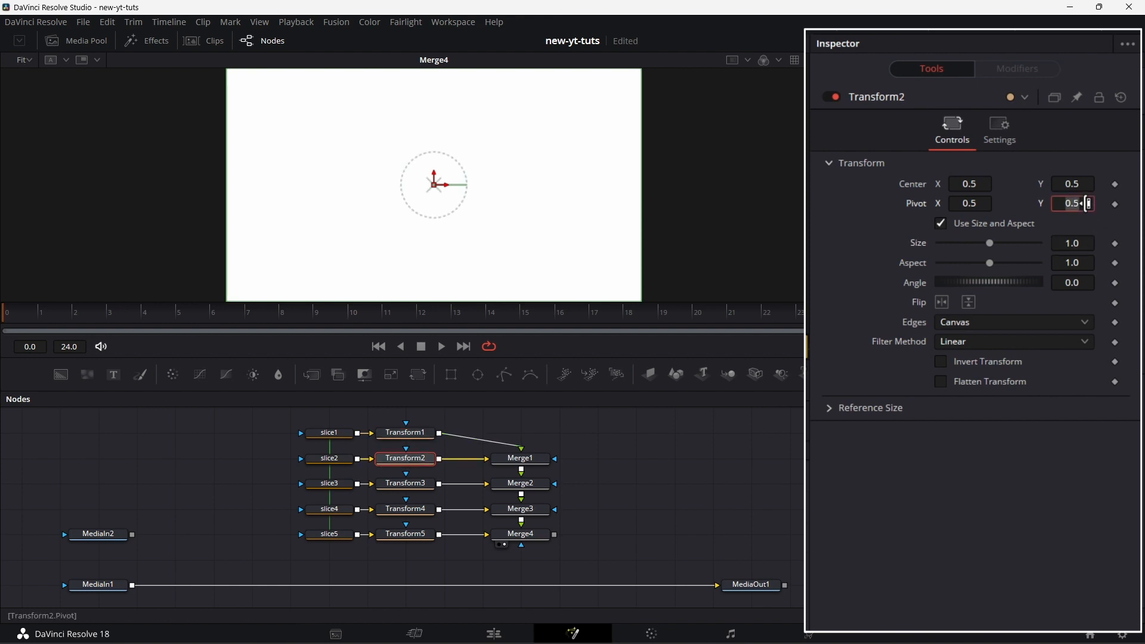
{"action": "type", "text": "-1.5"}
{"action": "key", "text": "Tab"}
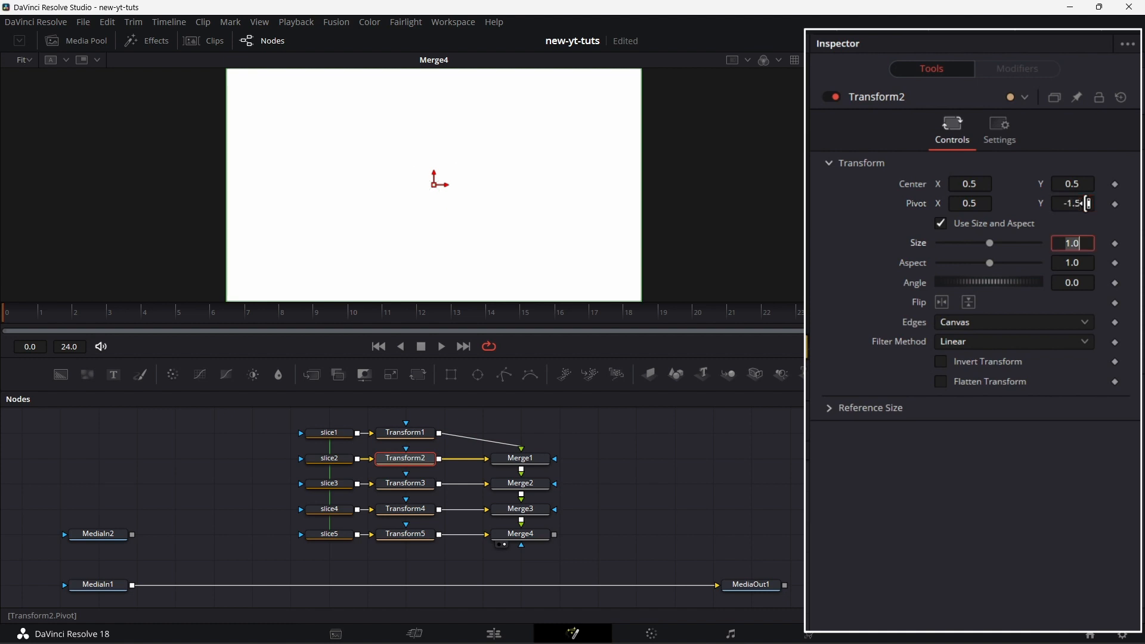
{"action": "left_click", "coordinate": [422, 485]}
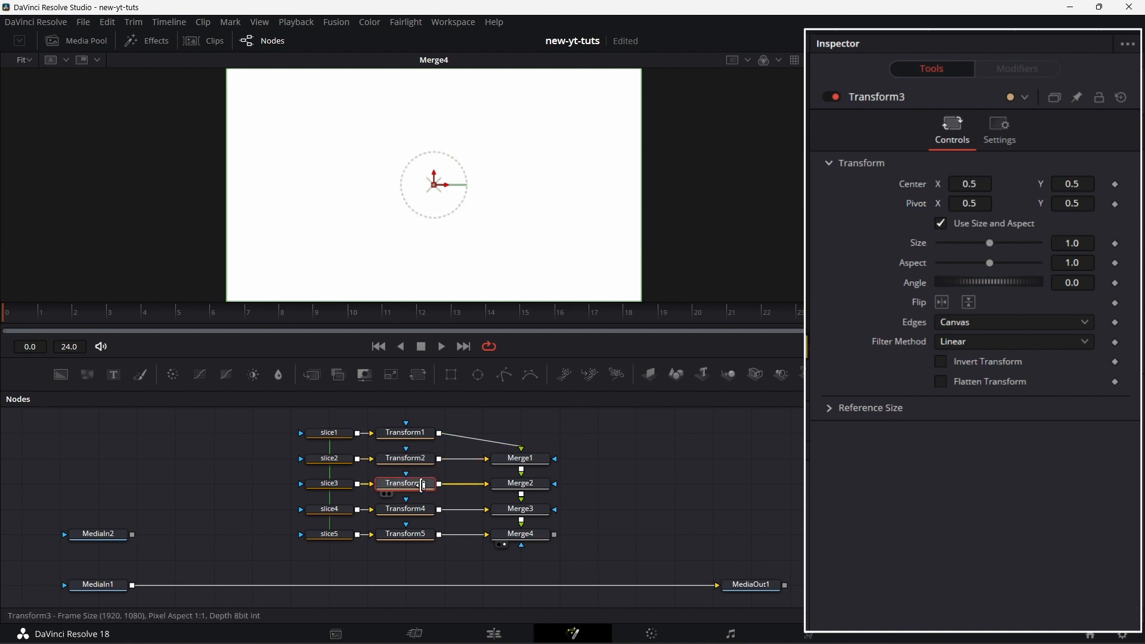
{"action": "left_click", "coordinate": [1092, 205]}
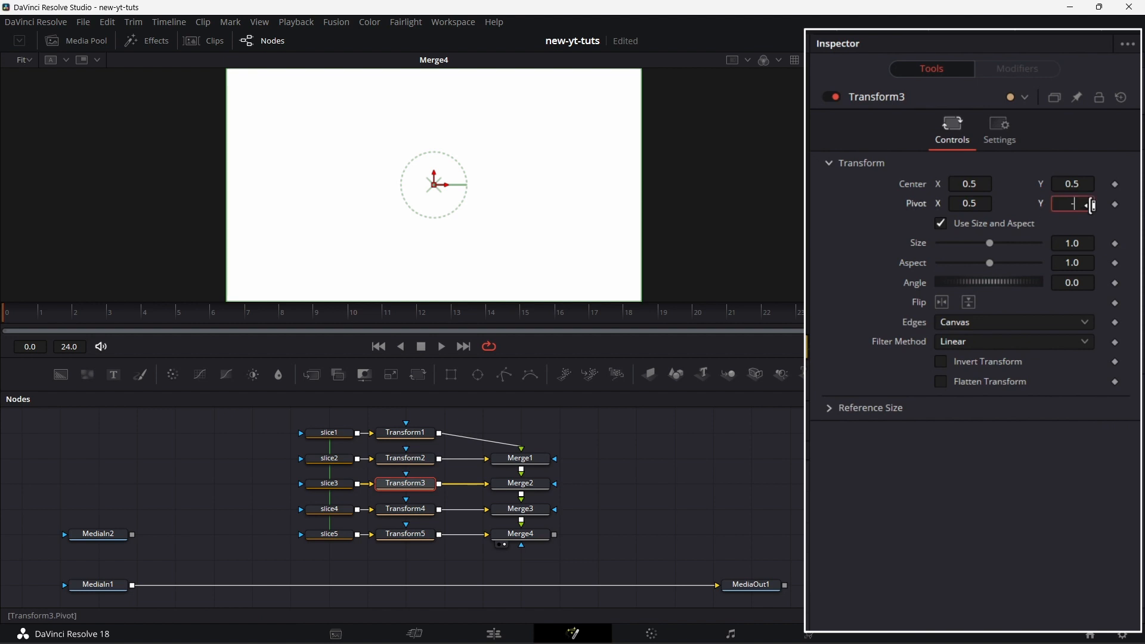
{"action": "type", "text": "-1.5"}
{"action": "key", "text": "Return"}
Set the Pivot Y of Transform4 and Transform5 to -1.5.
{"action": "left_click", "coordinate": [424, 511]}
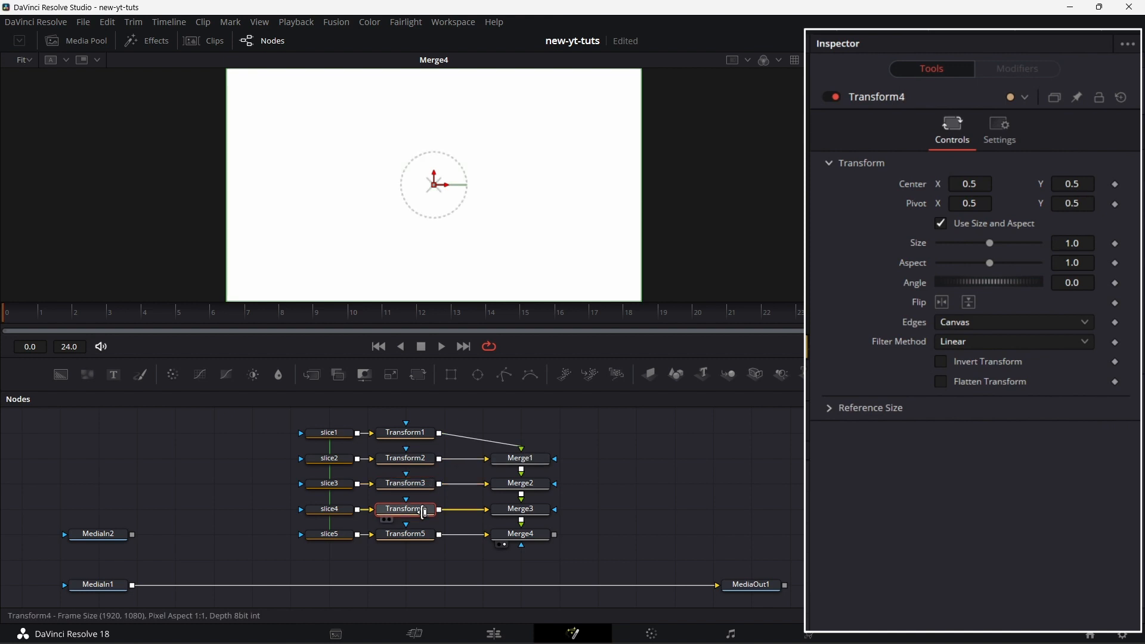
{"action": "left_click", "coordinate": [1079, 204]}
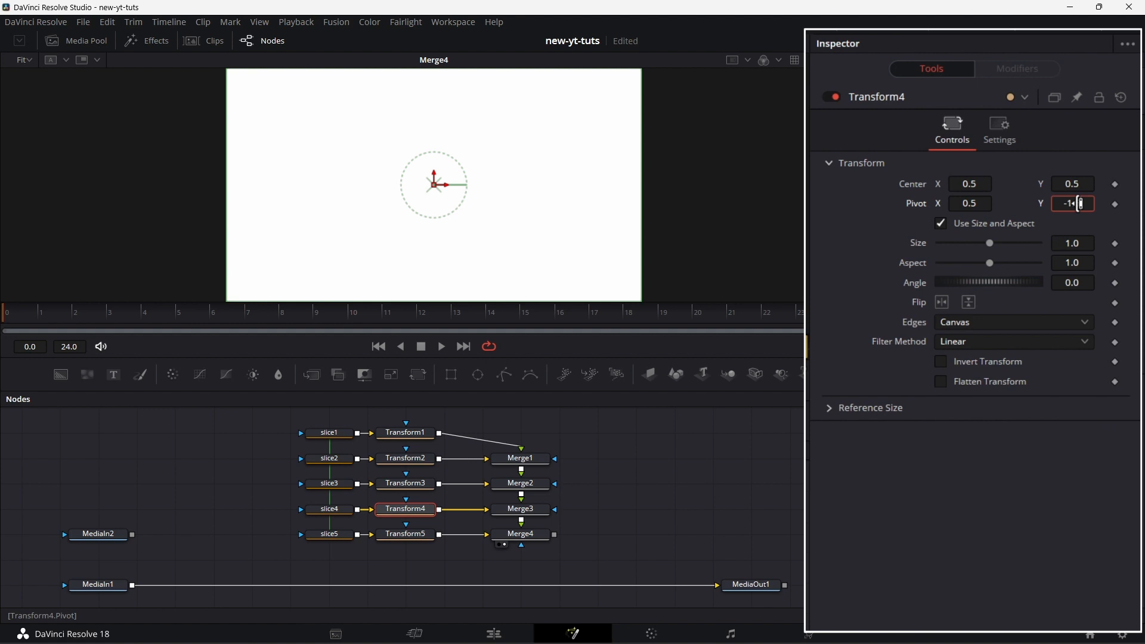
{"action": "left_click", "coordinate": [422, 535]}
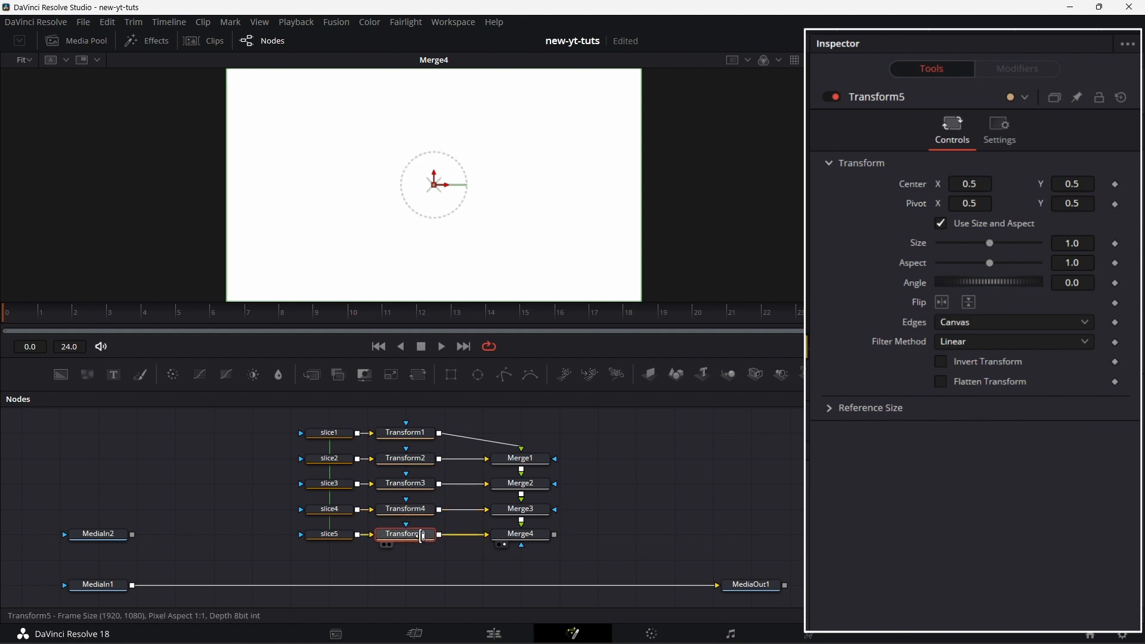
{"action": "left_click", "coordinate": [1077, 203]}
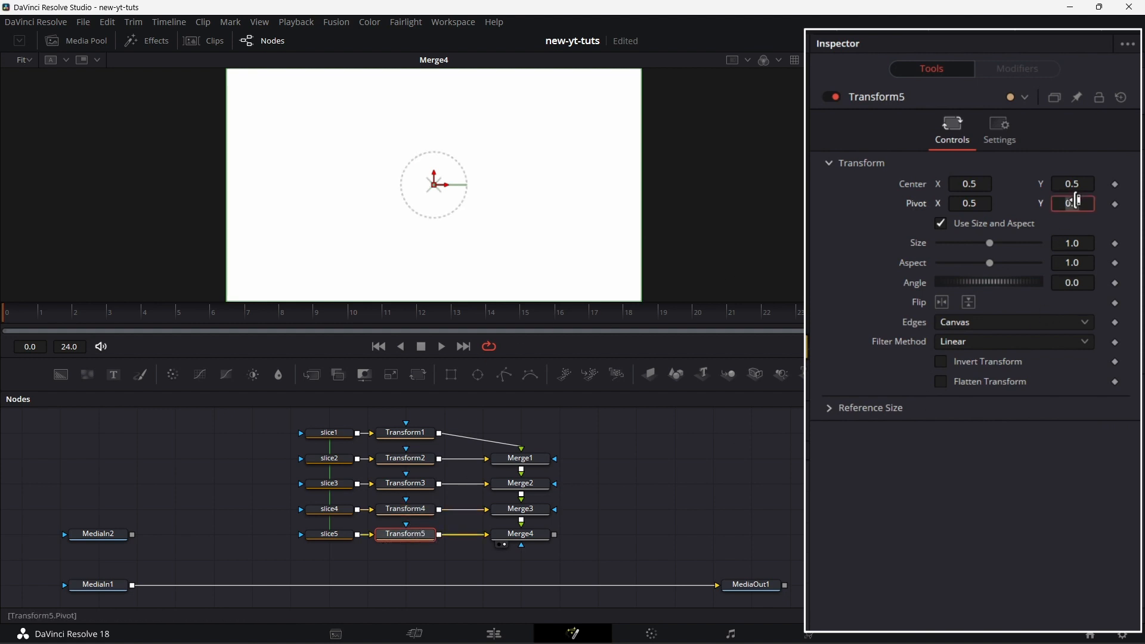
{"action": "type", "text": "-1.5"}
{"action": "key", "text": "Tab"}
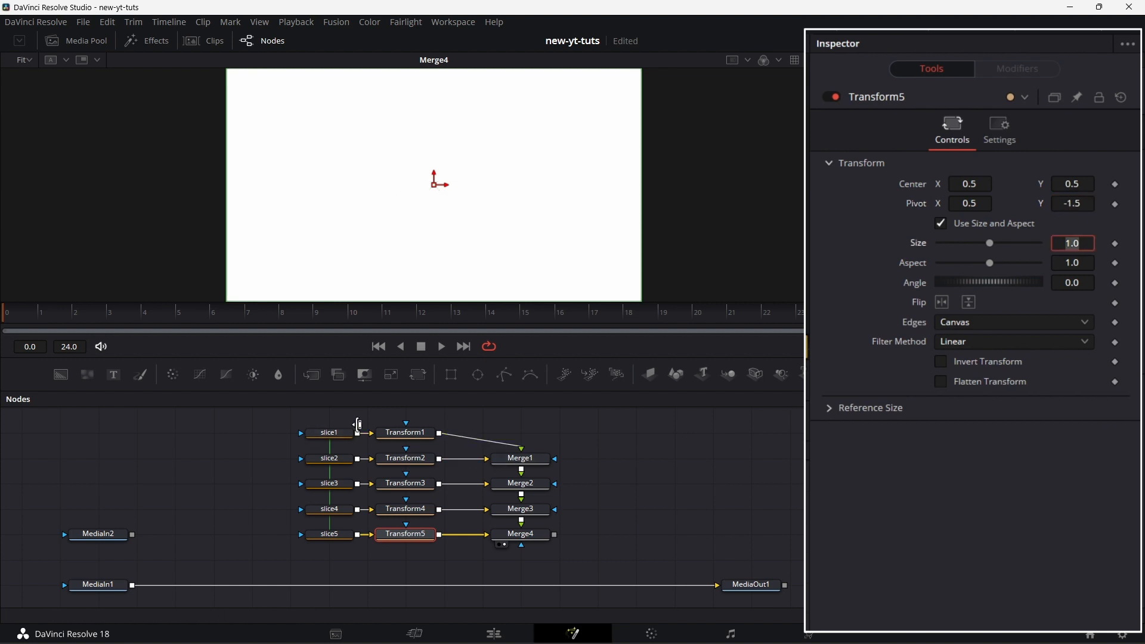
Display Transform1 in the viewer and test how changing its Angle swings the slice.
{"action": "left_click", "coordinate": [418, 437]}
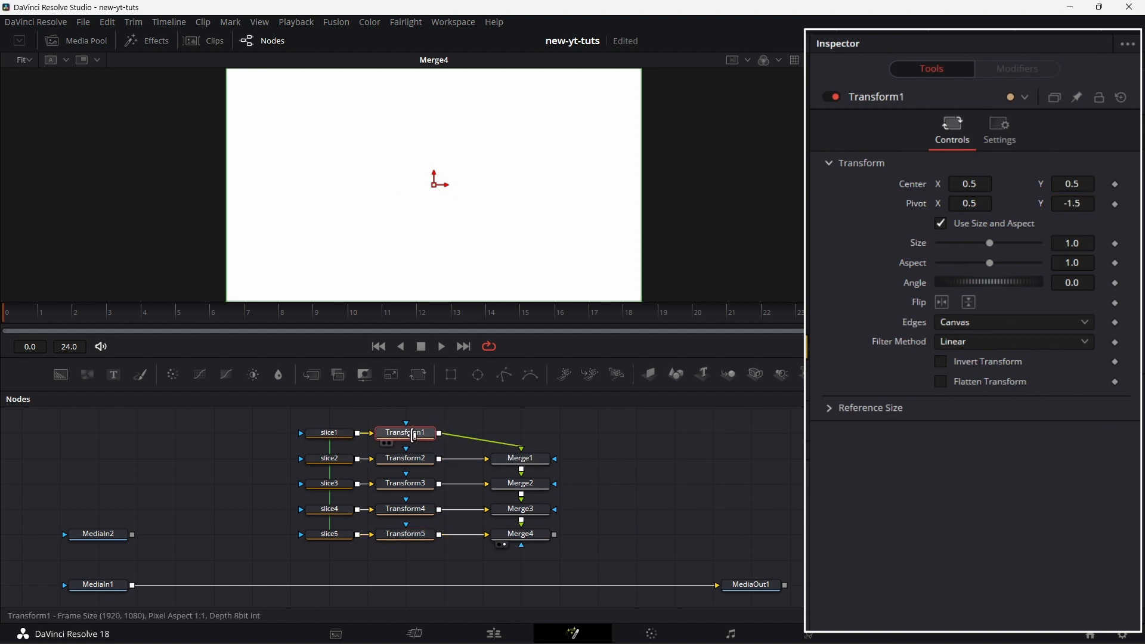
{"action": "key", "text": "1"}
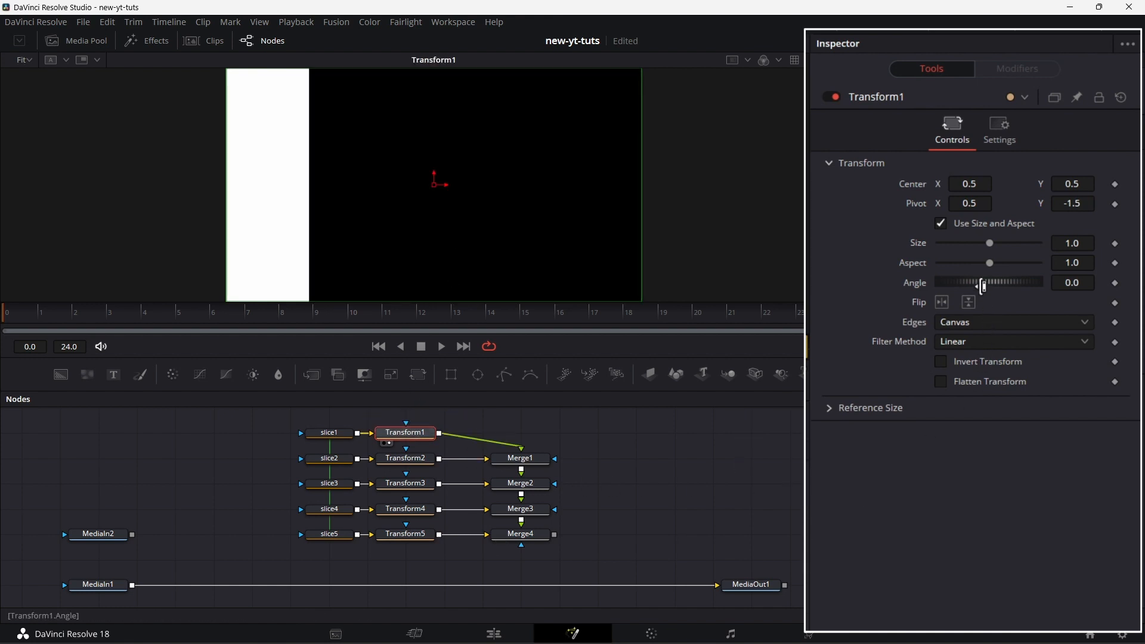
{"action": "mouse_move", "coordinate": [979, 282]}
{"action": "left_mouse_down"}
{"action": "mouse_move", "coordinate": [989, 281]}
{"action": "mouse_move", "coordinate": [969, 281]}
{"action": "mouse_move", "coordinate": [979, 276]}
{"action": "left_mouse_up"}
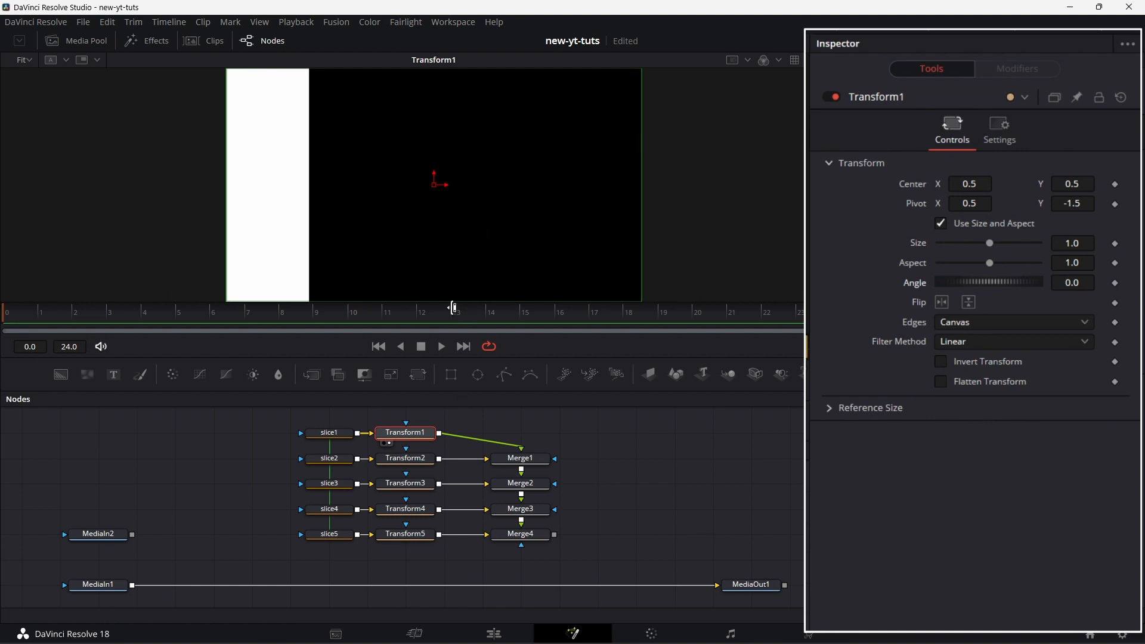
Modify the Angle of Transform1 with Anim Curves.
{"action": "right_click", "coordinate": [916, 282]}
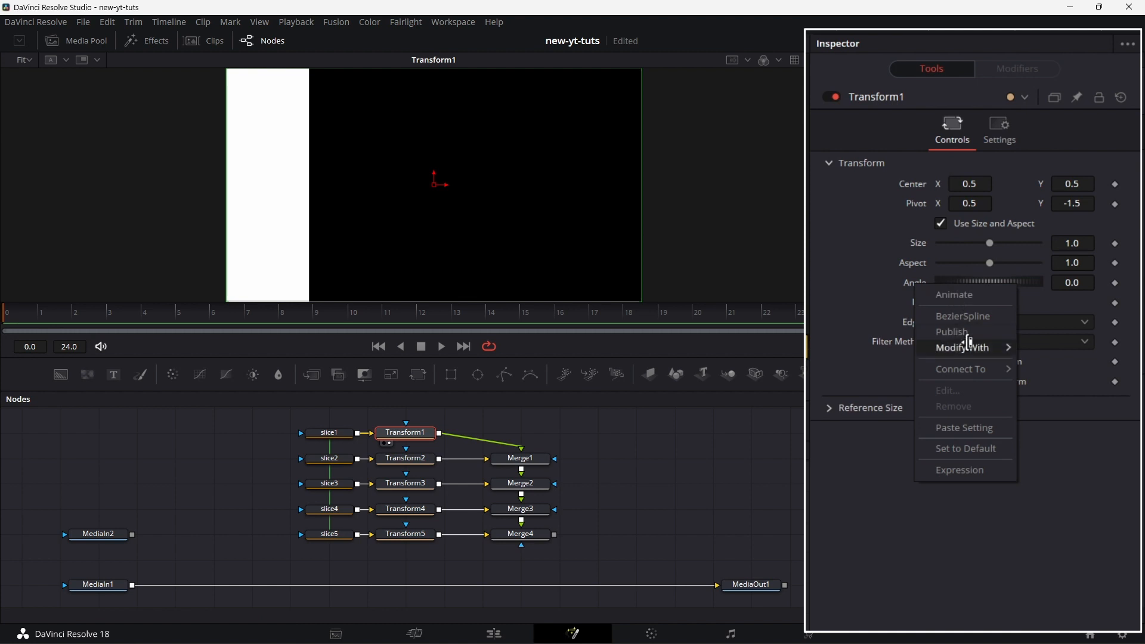
{"action": "mouse_move", "coordinate": [968, 344]}
{"action": "left_click", "coordinate": [863, 352]}
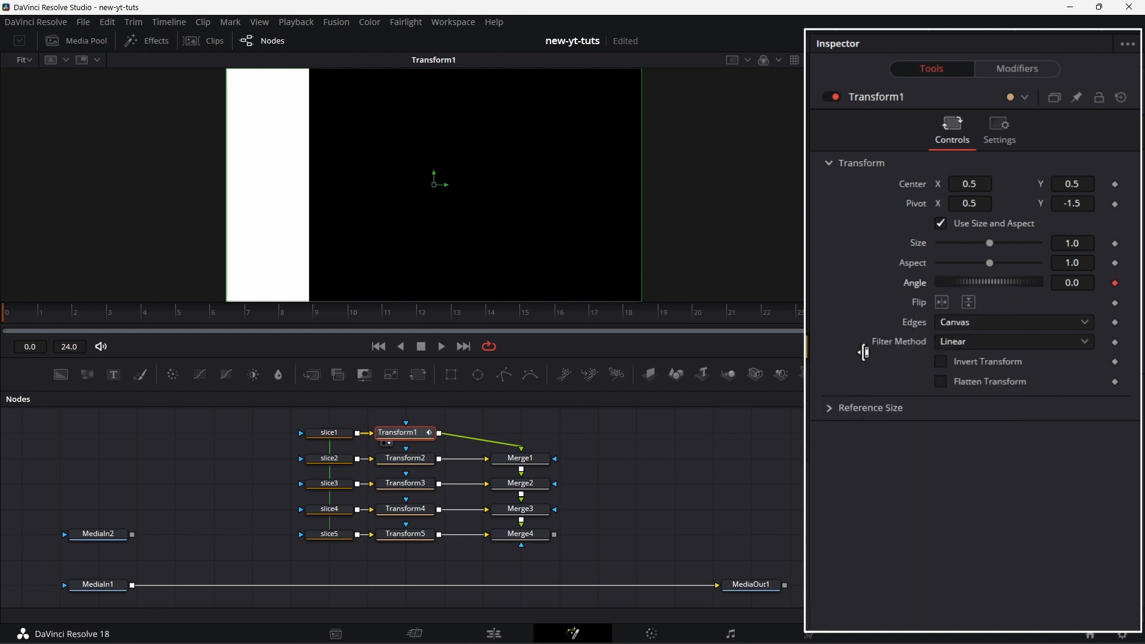
Set the Anim Curves modifier on Transform1's Angle to an Easing curve with Sine for both In and Out.
{"action": "left_click", "coordinate": [1020, 70]}
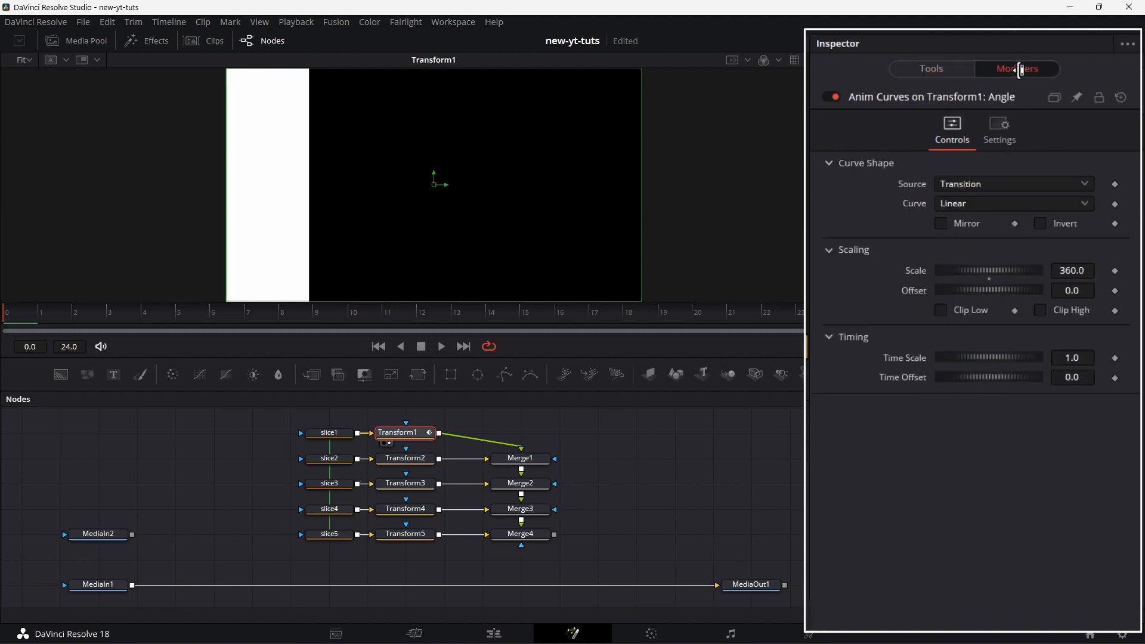
{"action": "left_click", "coordinate": [1017, 203]}
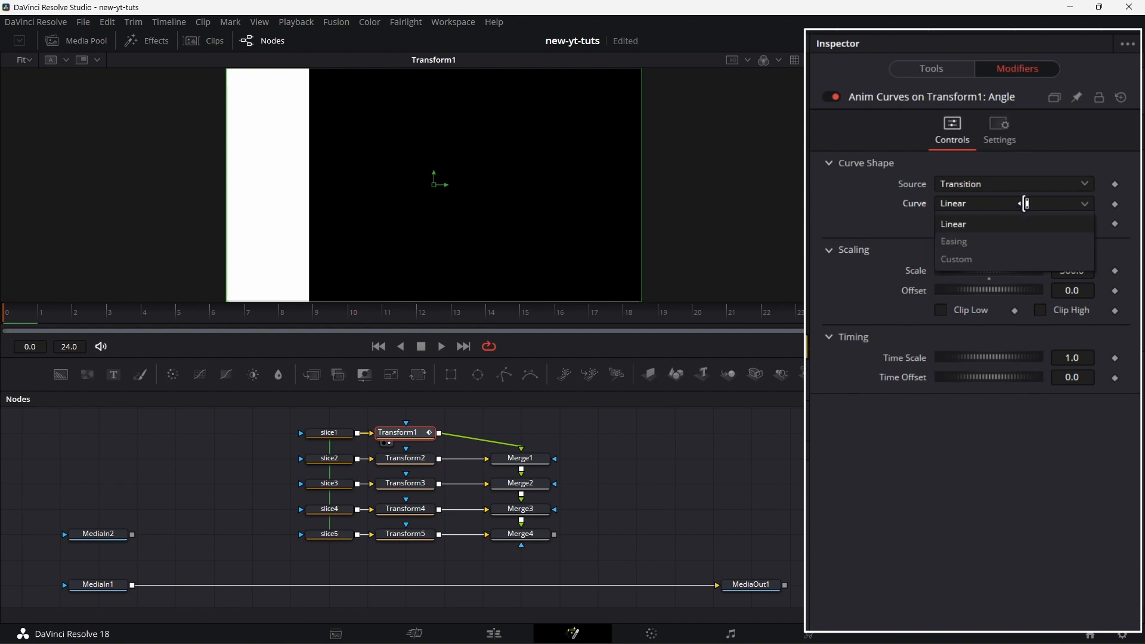
{"action": "left_click", "coordinate": [1011, 239]}
{"action": "left_click", "coordinate": [985, 224]}
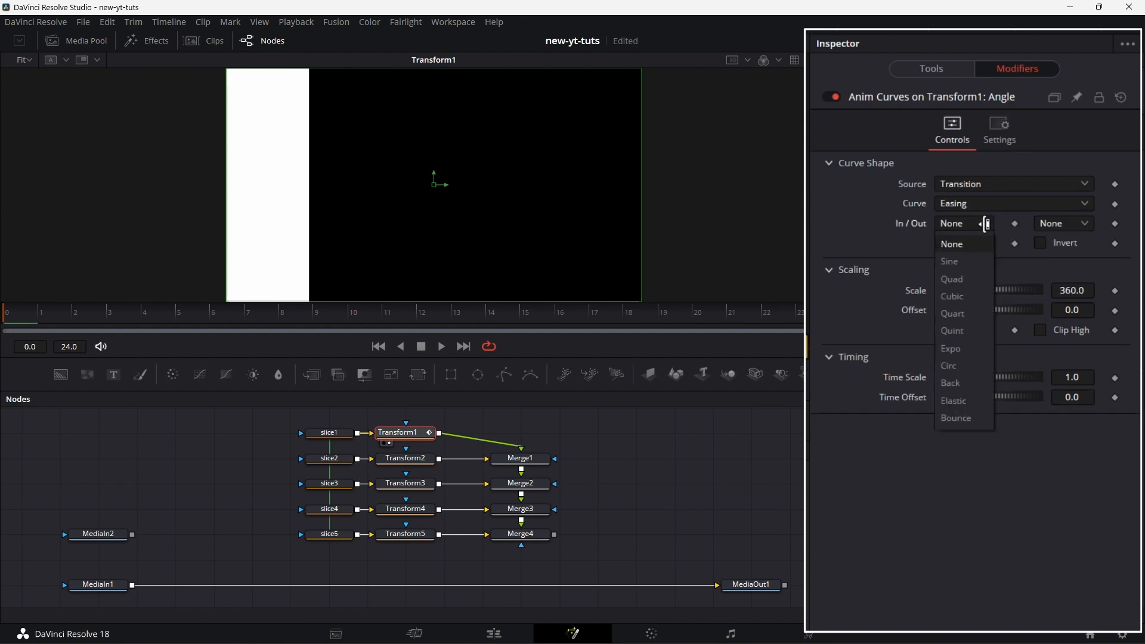
{"action": "left_click", "coordinate": [970, 262]}
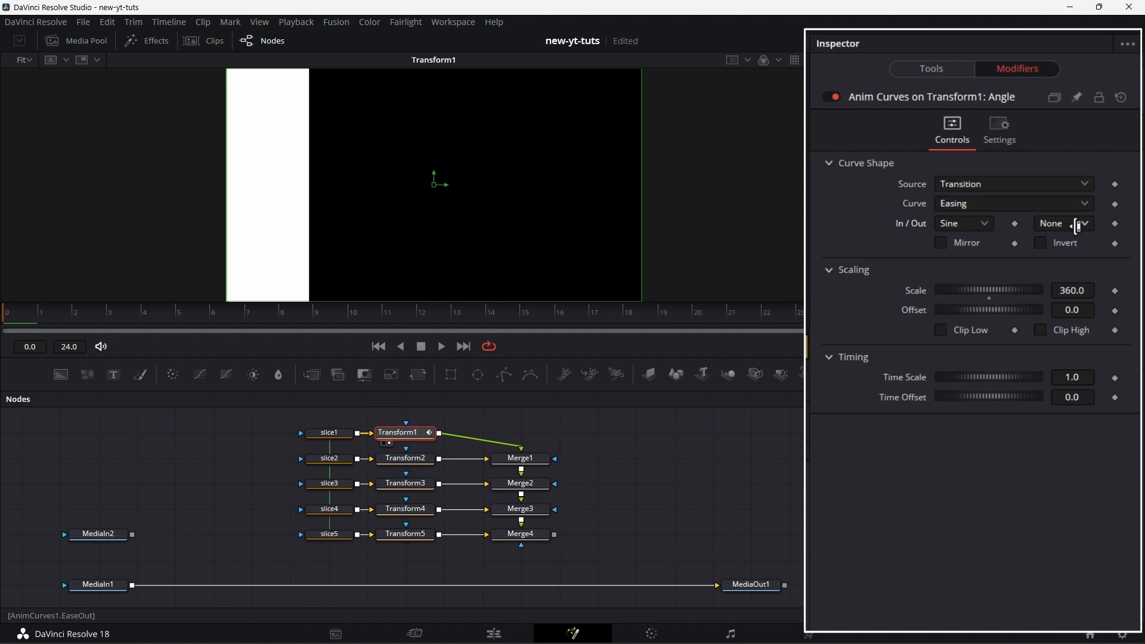
{"action": "left_click", "coordinate": [1078, 225]}
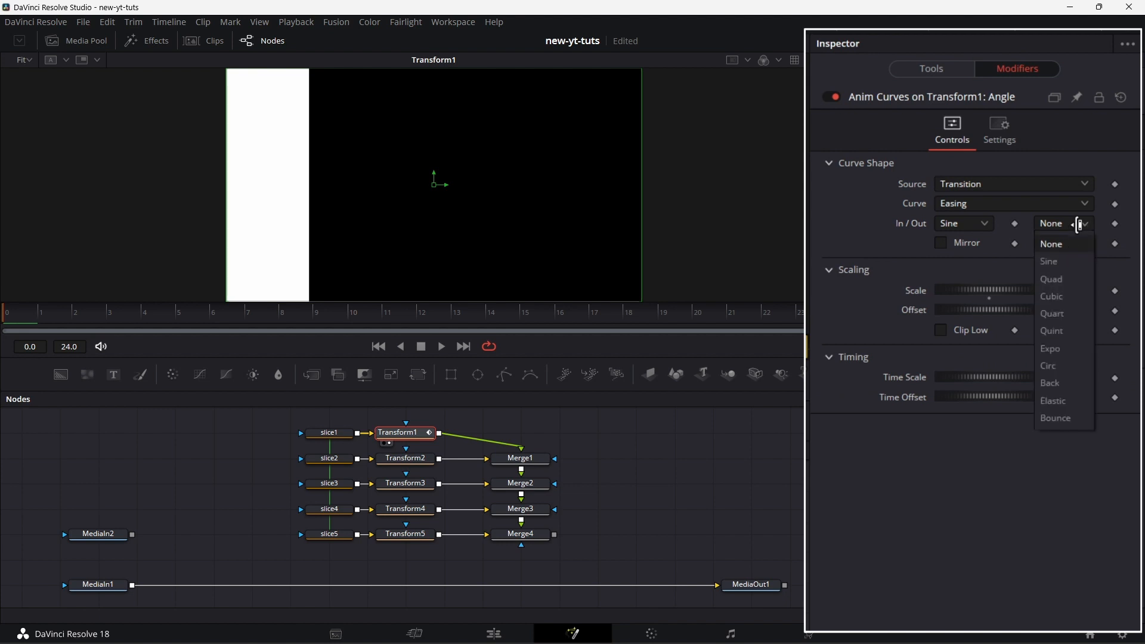
{"action": "left_click", "coordinate": [1069, 262]}
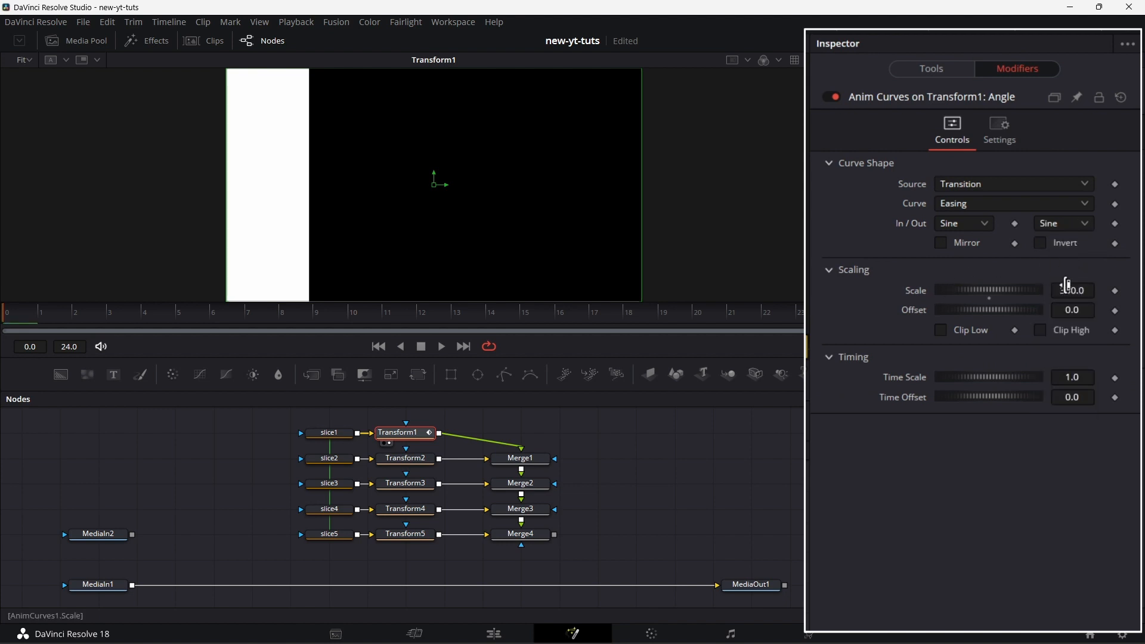
Set the Scale to 90, Offset to -90 and Time Scale to 2 for Transform1's angle curve.
{"action": "left_click", "coordinate": [1083, 290]}
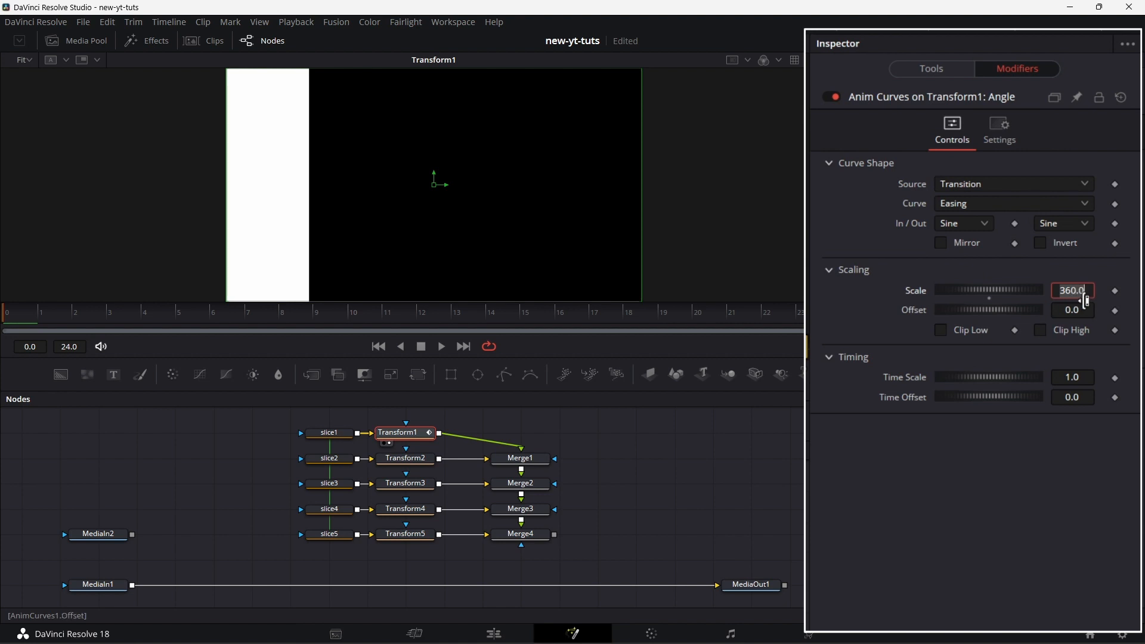
{"action": "type", "text": "90"}
{"action": "left_click", "coordinate": [1088, 307]}
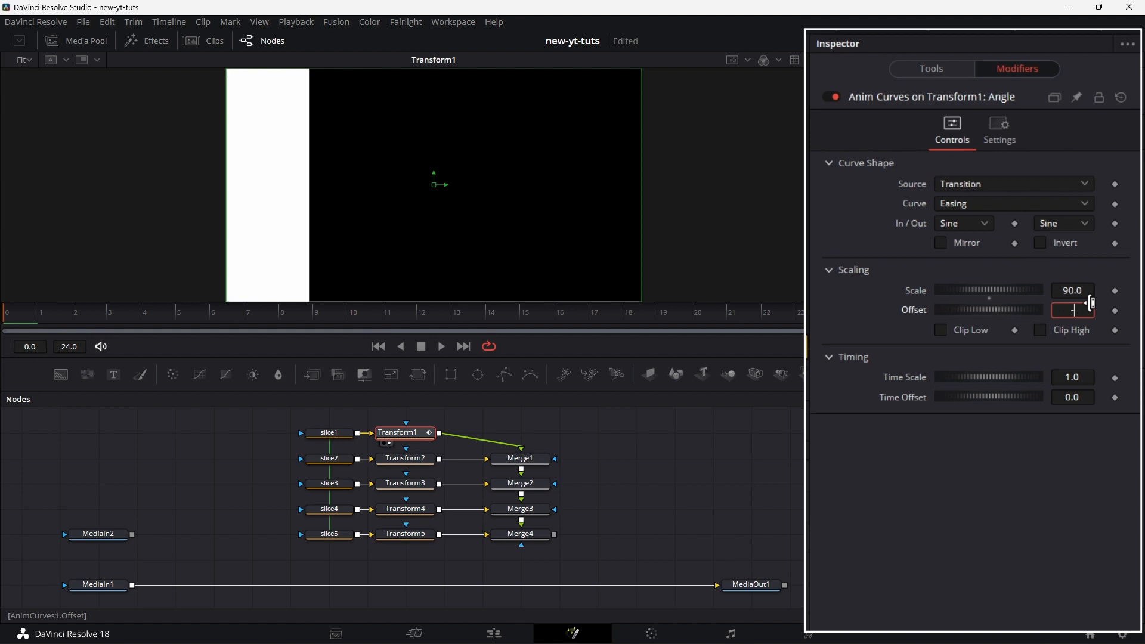
{"action": "type", "text": "-90"}
{"action": "key", "text": "Tab"}
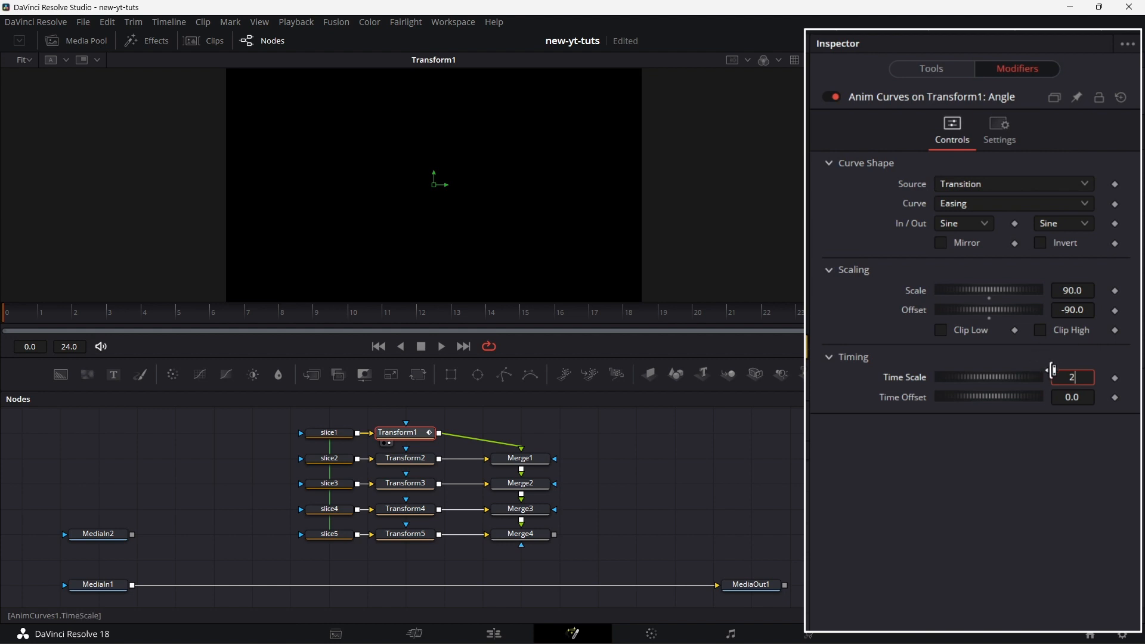
{"action": "key", "text": "Return"}
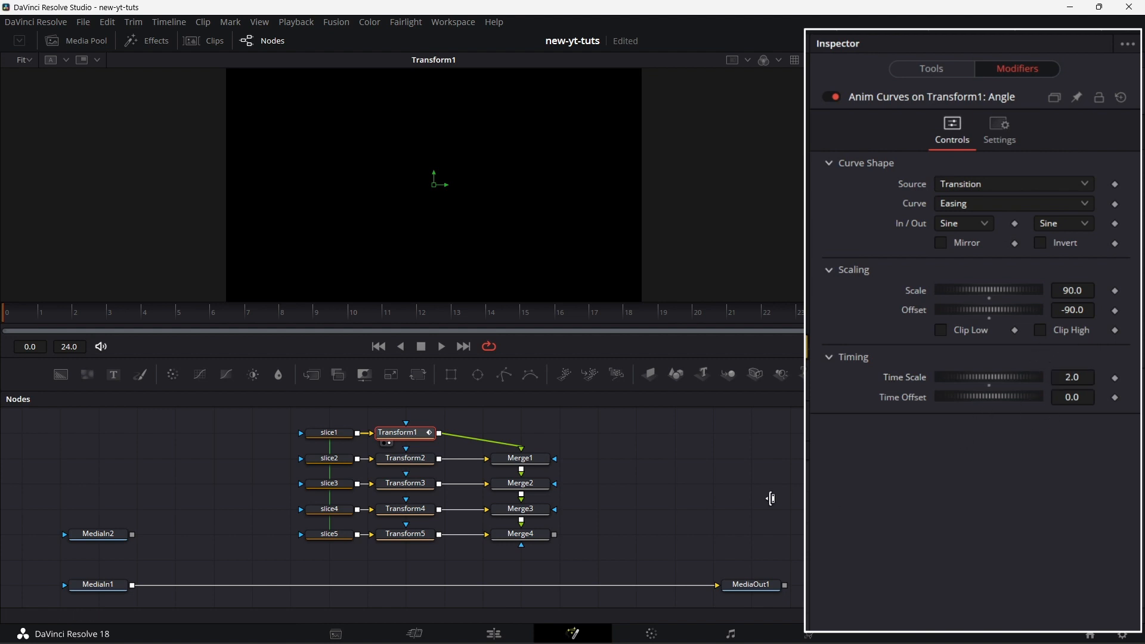
Play back the Transform1 rotation, stop it and check the slice at frame 12.
{"action": "left_click", "coordinate": [442, 347]}
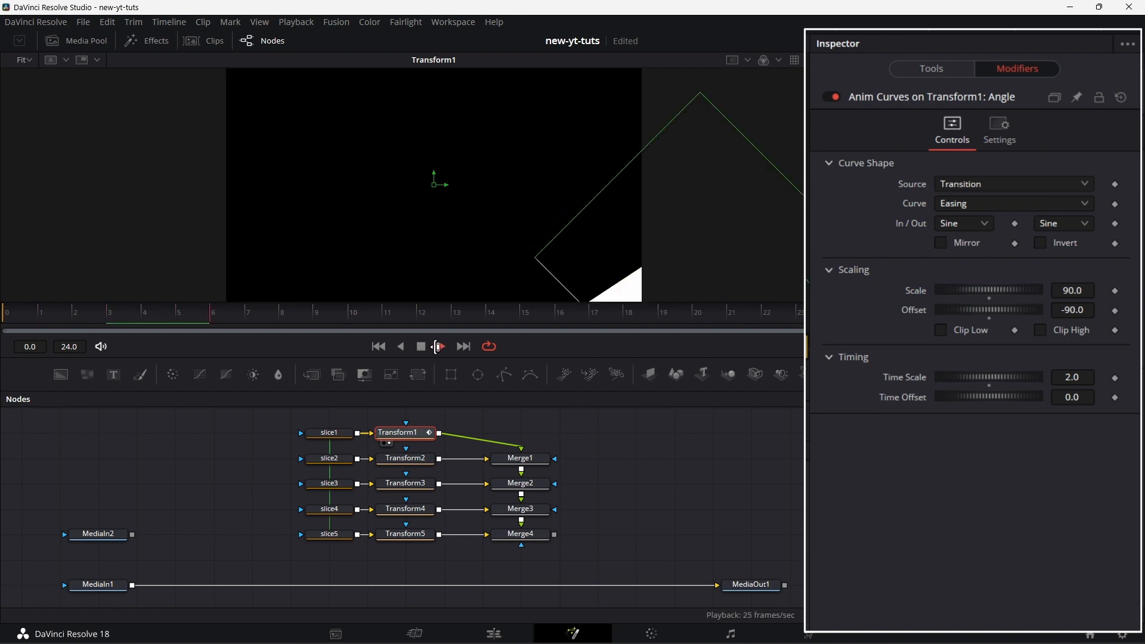
{"action": "left_click", "coordinate": [421, 347]}
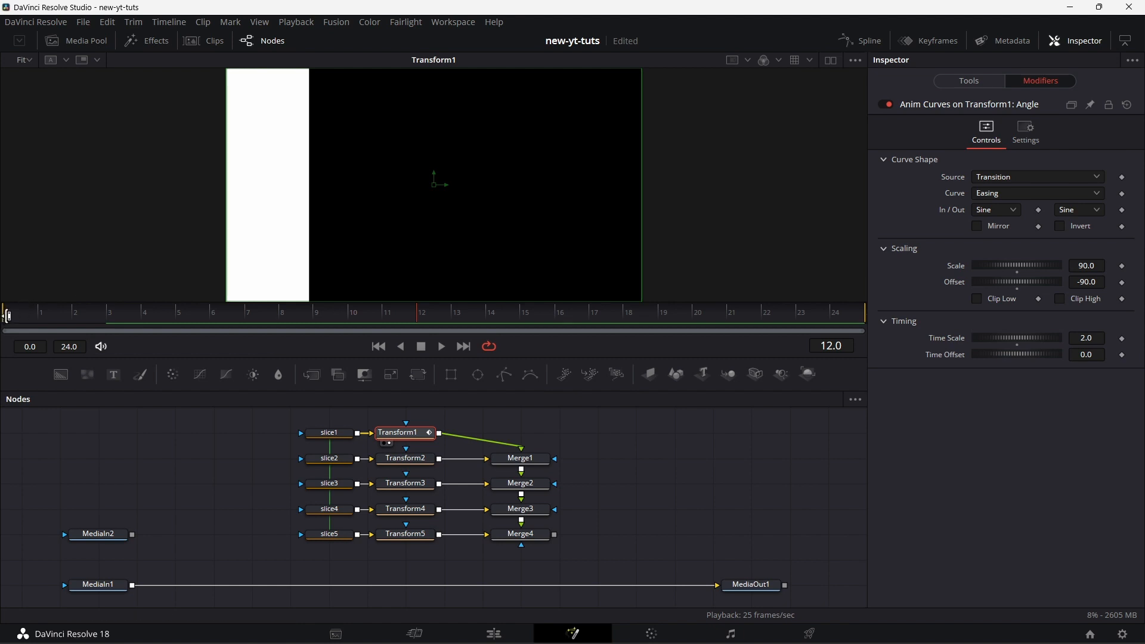
{"action": "right_click", "coordinate": [52, 312]}
{"action": "left_click", "coordinate": [420, 302]}
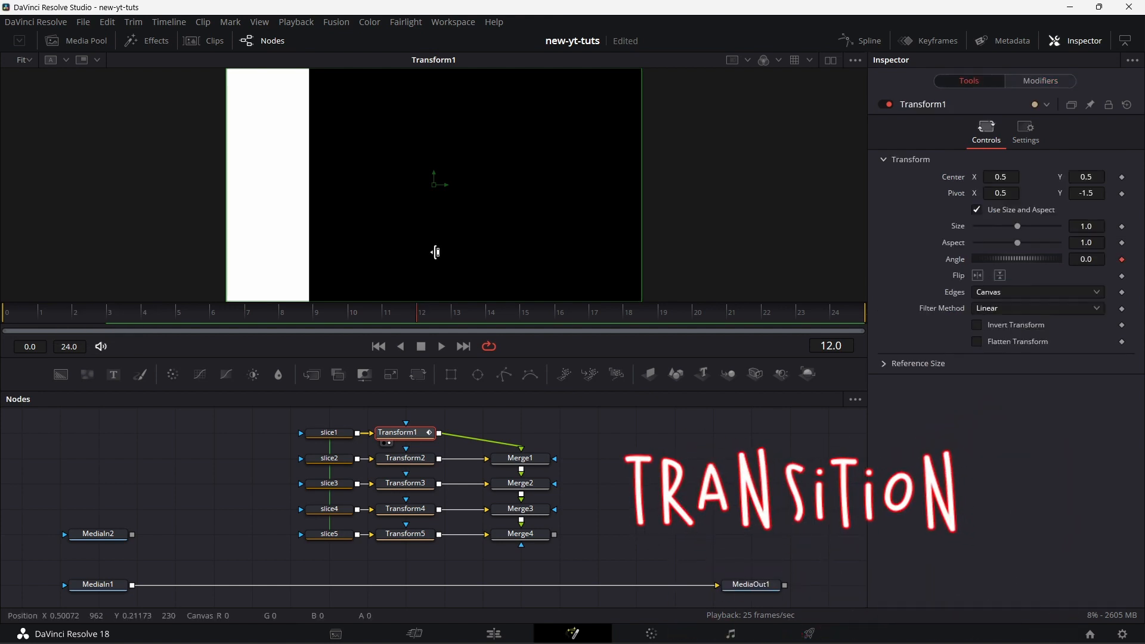
Modify the Angle of Transform2 with Anim Curves.
{"action": "left_click", "coordinate": [422, 459]}
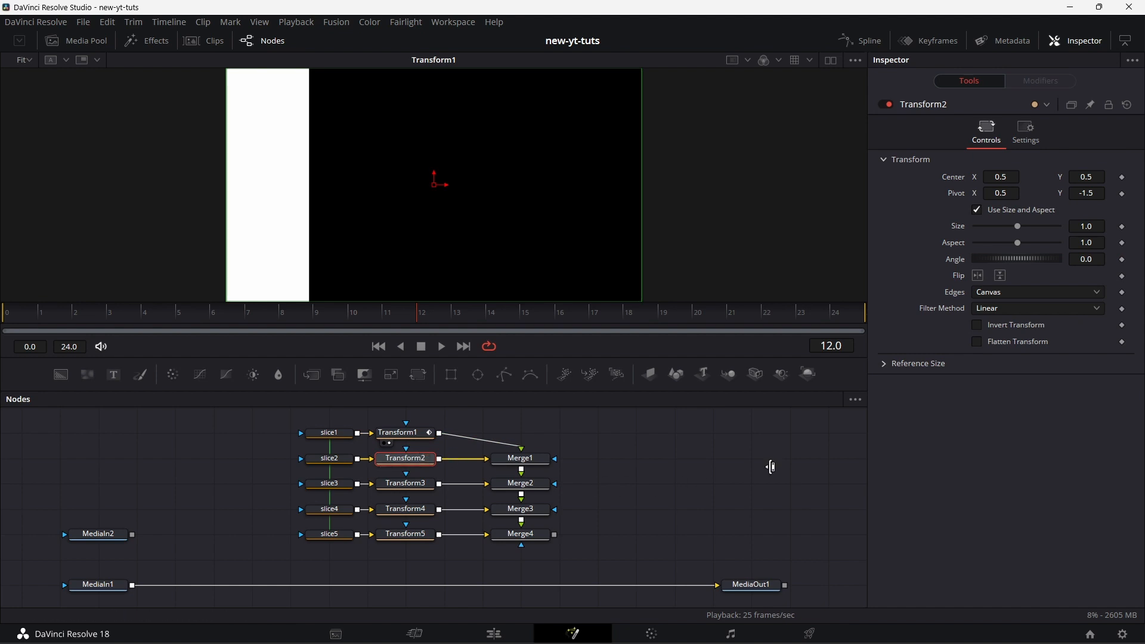
{"action": "right_click", "coordinate": [957, 260]}
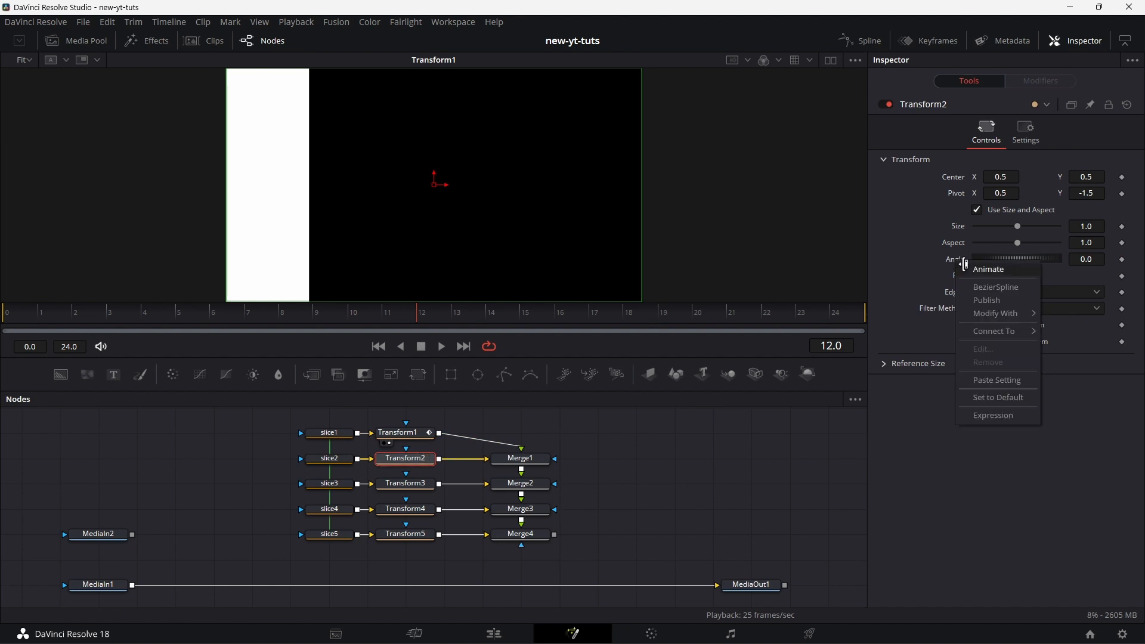
{"action": "mouse_move", "coordinate": [1014, 314]}
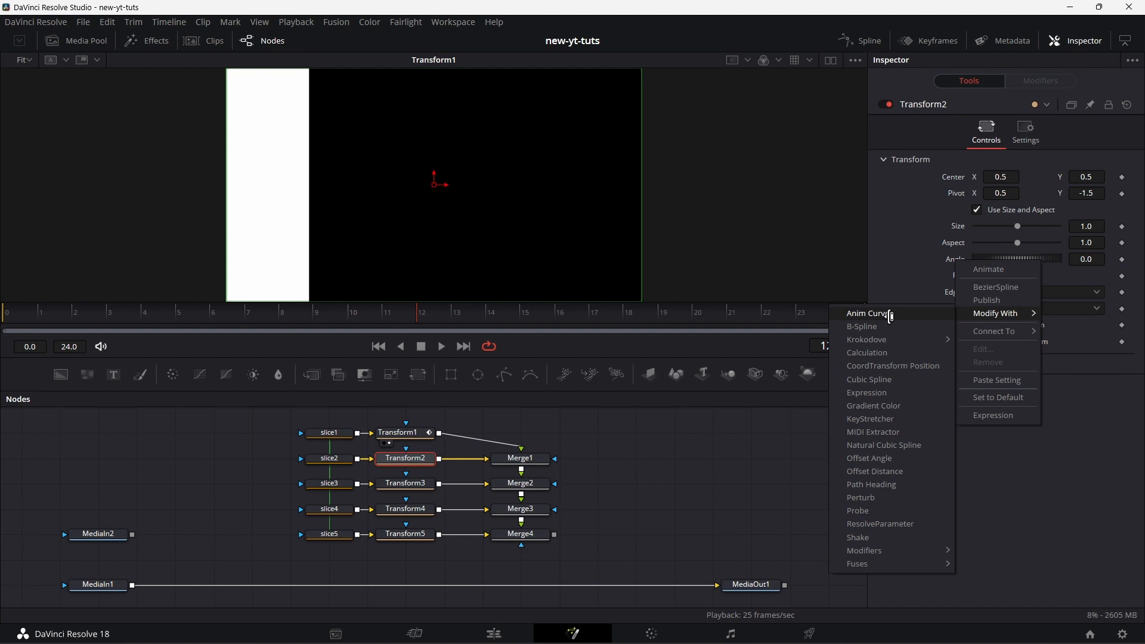
{"action": "left_click", "coordinate": [869, 313]}
Set the Anim Curves modifier on Transform2's Angle to an Easing curve with Sine for both In and Out.
{"action": "left_click", "coordinate": [985, 88]}
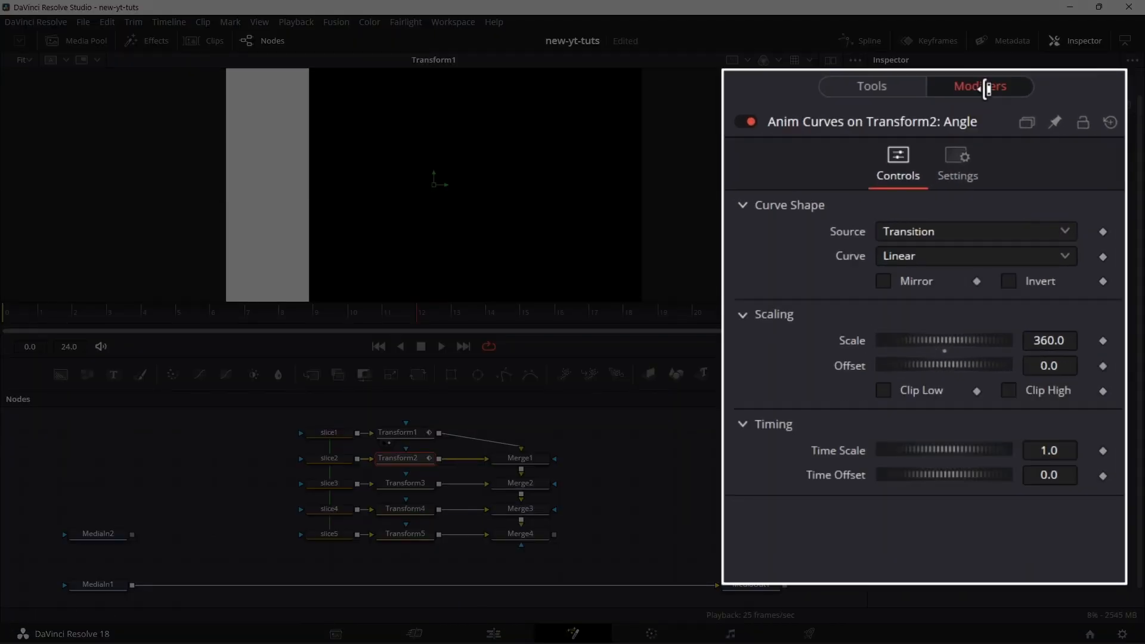
{"action": "left_click", "coordinate": [949, 256]}
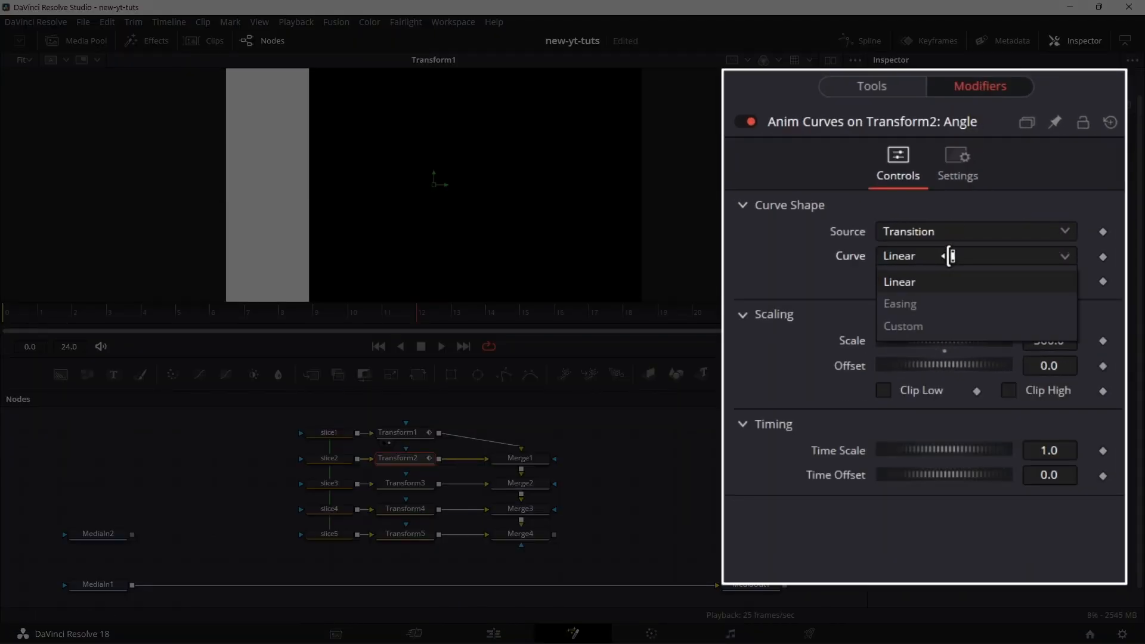
{"action": "left_click", "coordinate": [928, 304]}
{"action": "left_click", "coordinate": [939, 284]}
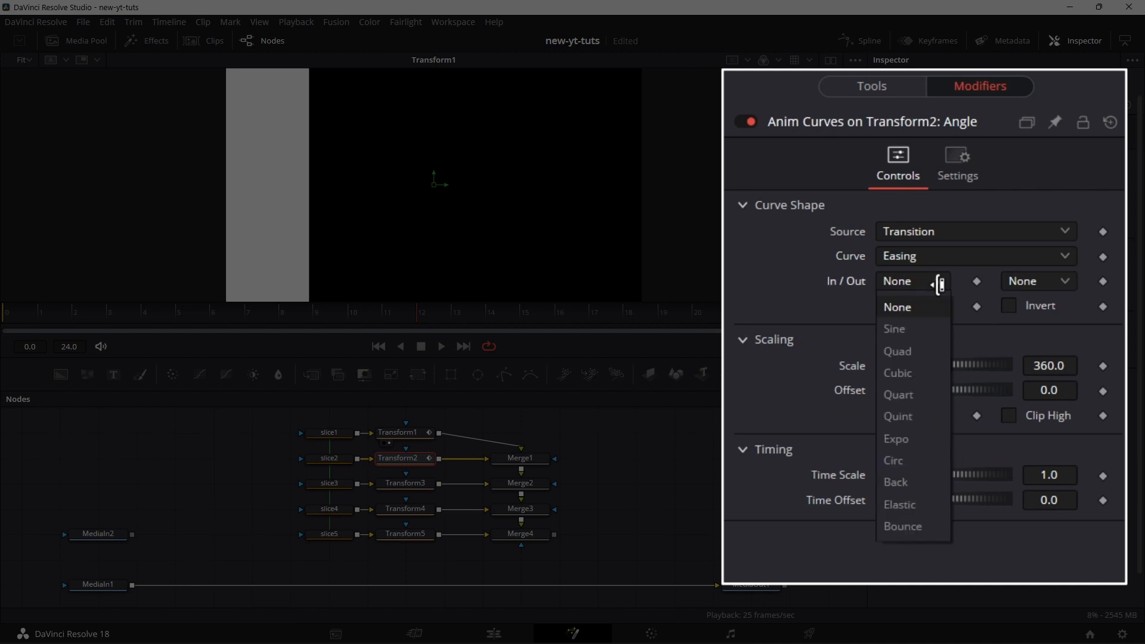
{"action": "left_click", "coordinate": [925, 327]}
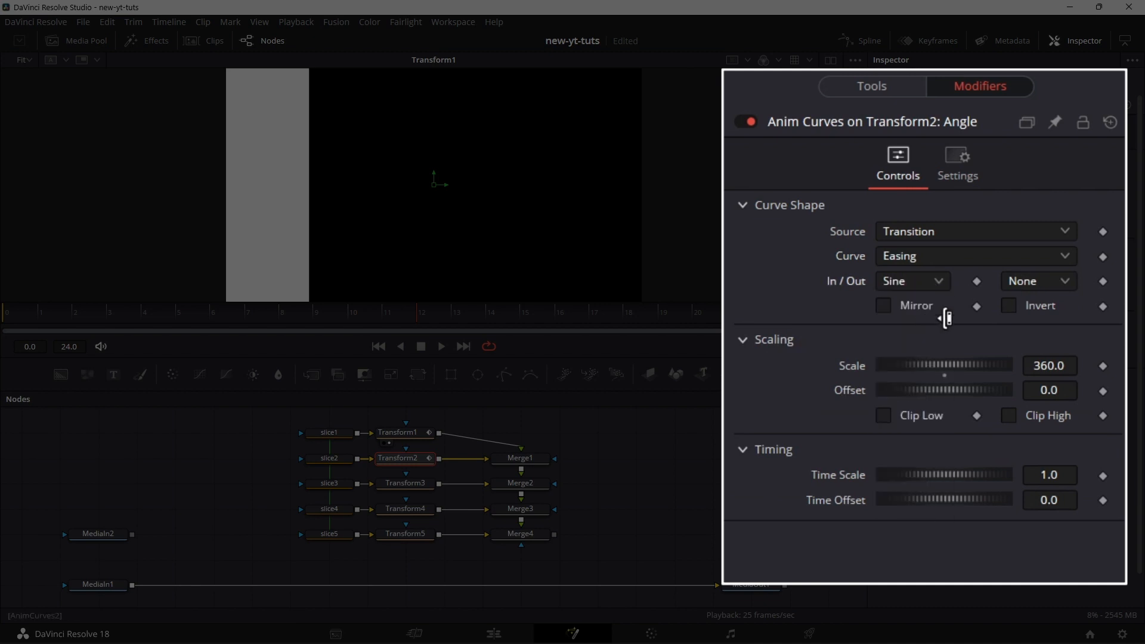
{"action": "left_click", "coordinate": [1061, 283]}
{"action": "left_click", "coordinate": [1036, 327]}
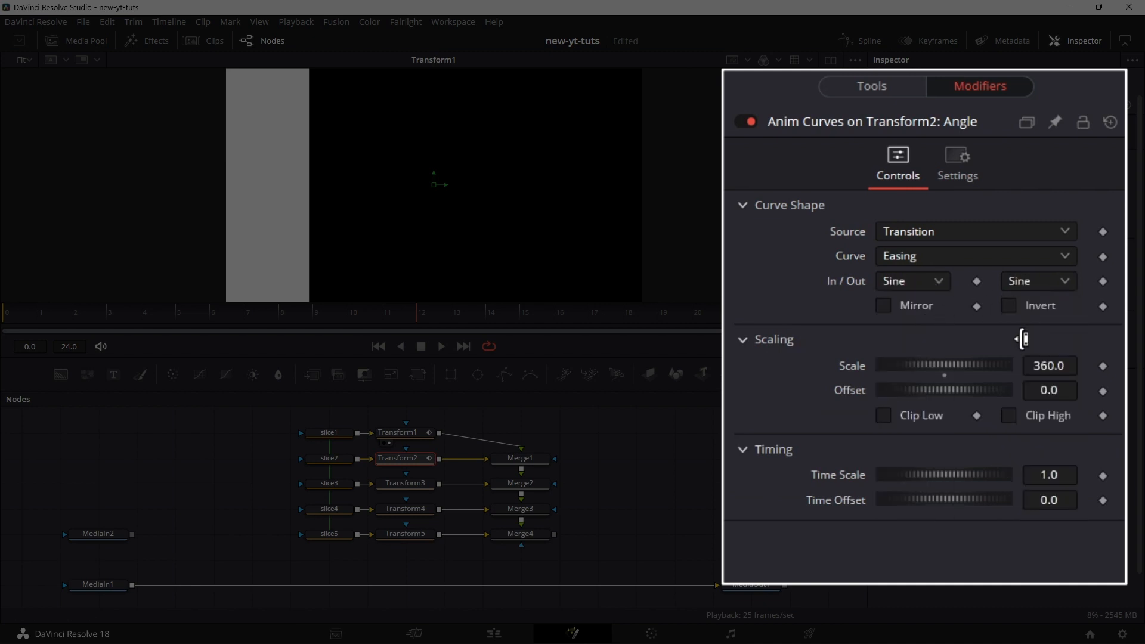
Set the Scale to 90, Offset to -90, Time Scale to 2 and Time Offset to 0.15 for Transform2's angle curve.
{"action": "left_click", "coordinate": [1058, 367]}
{"action": "type", "text": "90"}
{"action": "left_click", "coordinate": [1070, 391]}
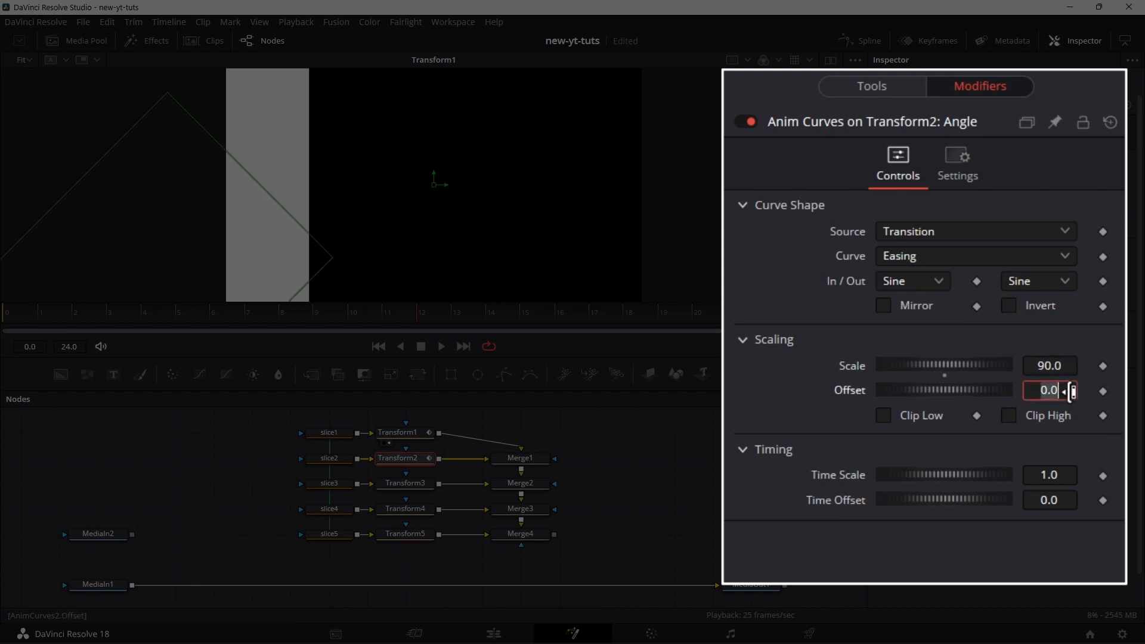
{"action": "key", "text": "BackSpace"}
{"action": "key", "text": "Tab"}
{"action": "type", "text": "2"}
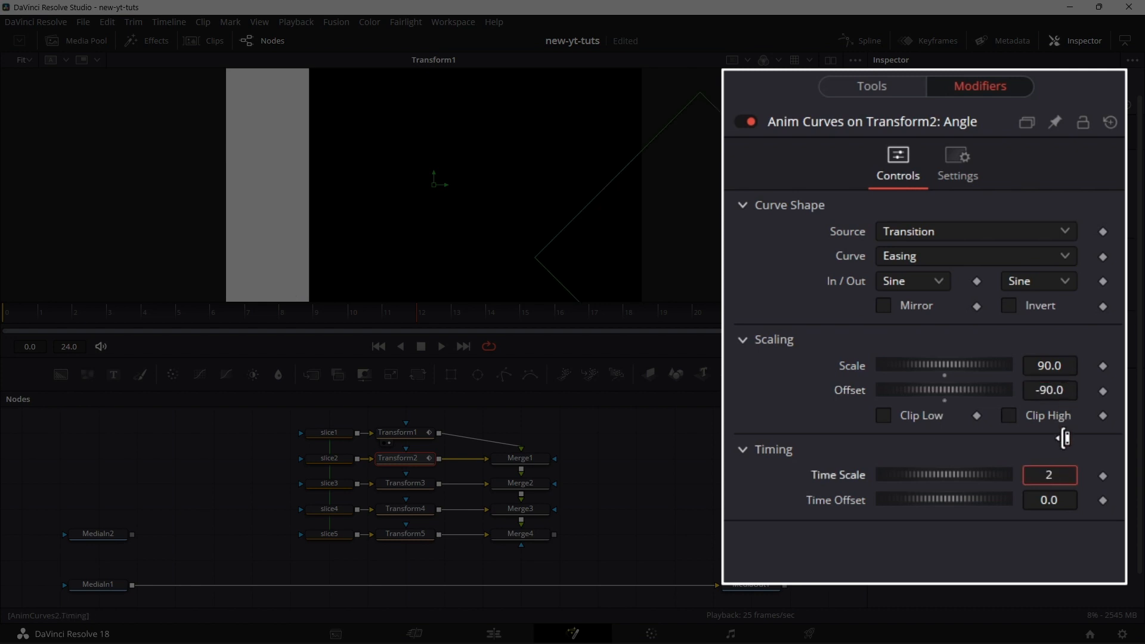
{"action": "left_click", "coordinate": [1067, 501]}
{"action": "left_click", "coordinate": [1069, 494]}
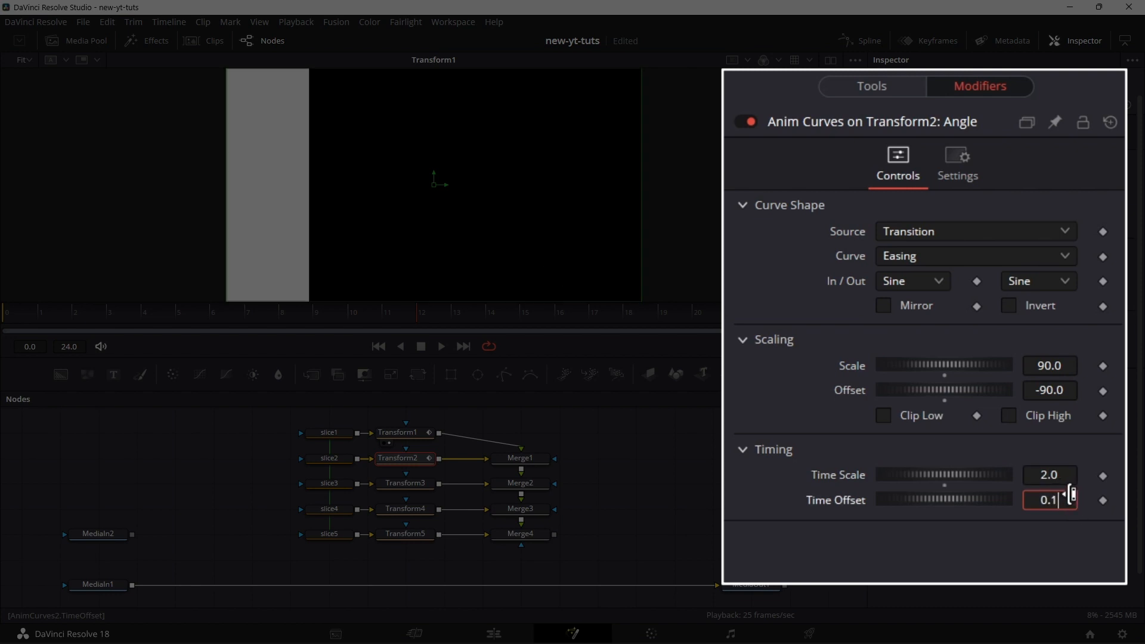
{"action": "key", "text": "Tab"}
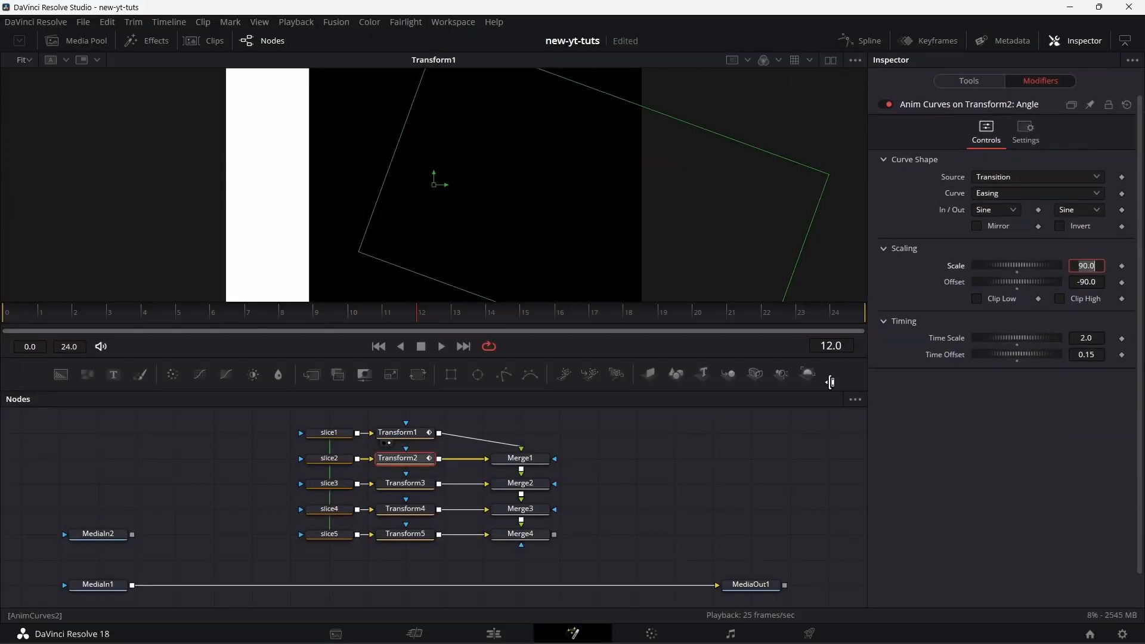
Pin the Anim Curves modifier of Transform1's Angle in the Inspector.
{"action": "left_click", "coordinate": [420, 486]}
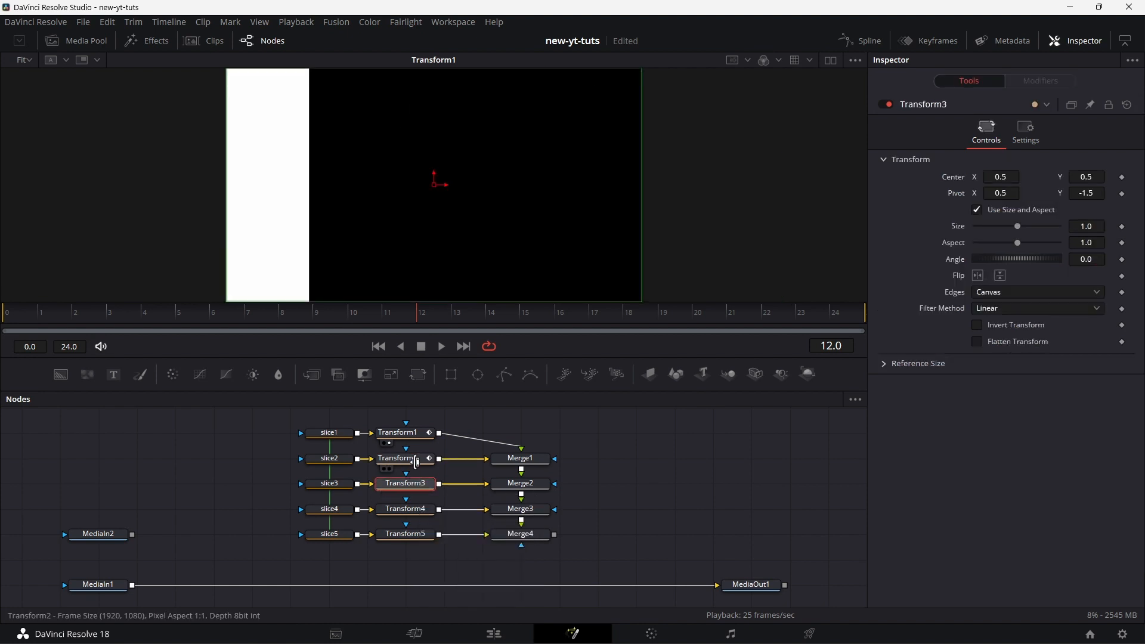
{"action": "left_click", "coordinate": [416, 462]}
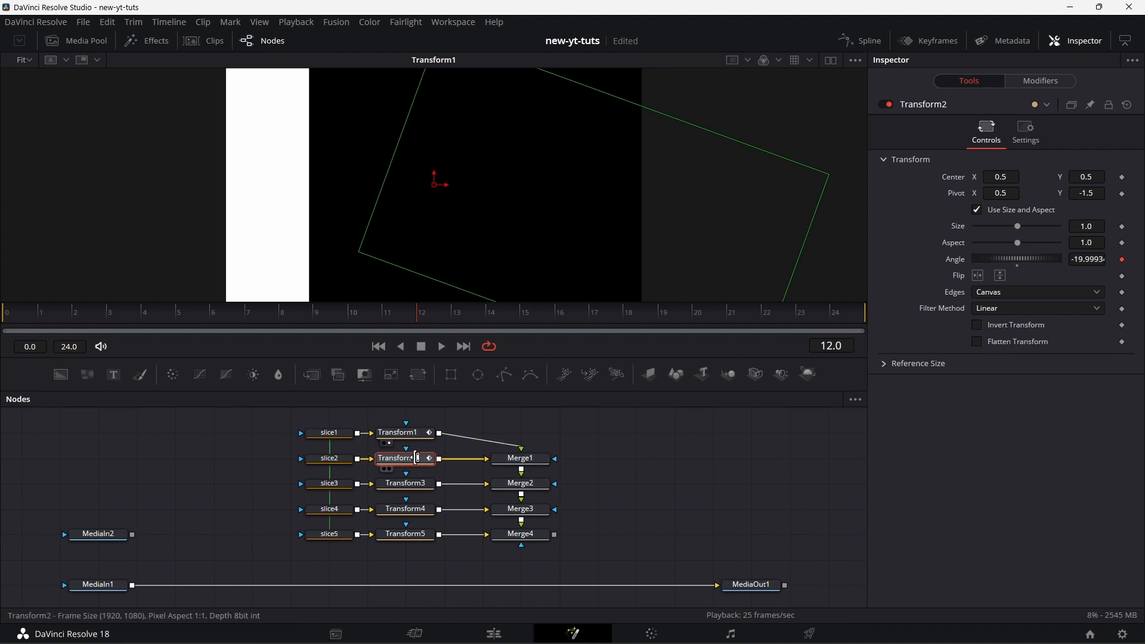
{"action": "left_click", "coordinate": [416, 433]}
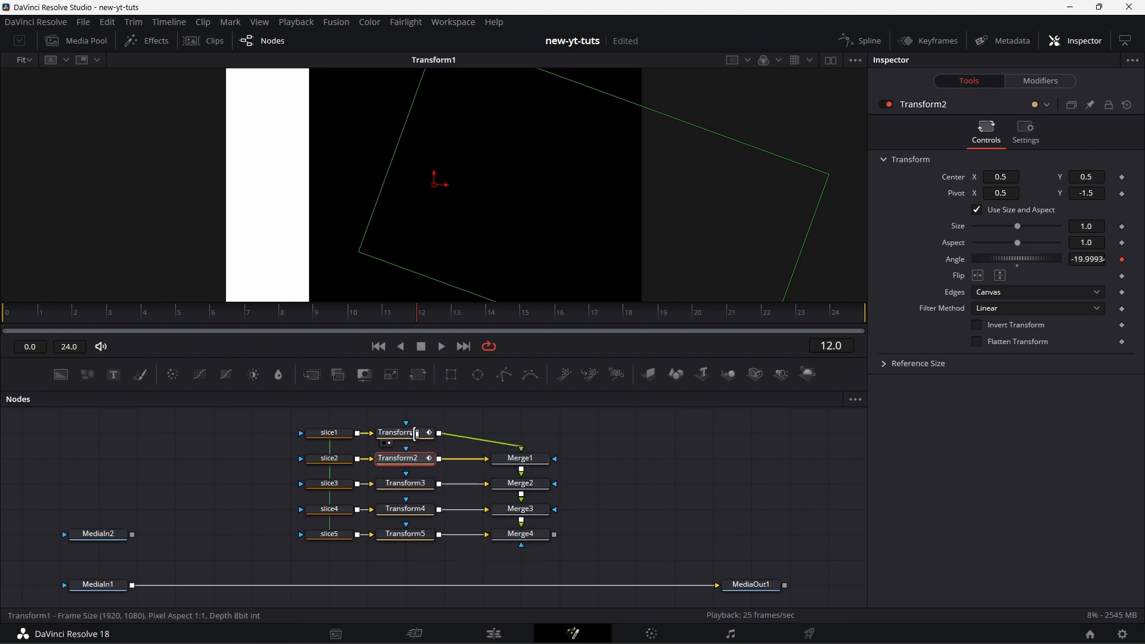
{"action": "left_click", "coordinate": [1043, 79]}
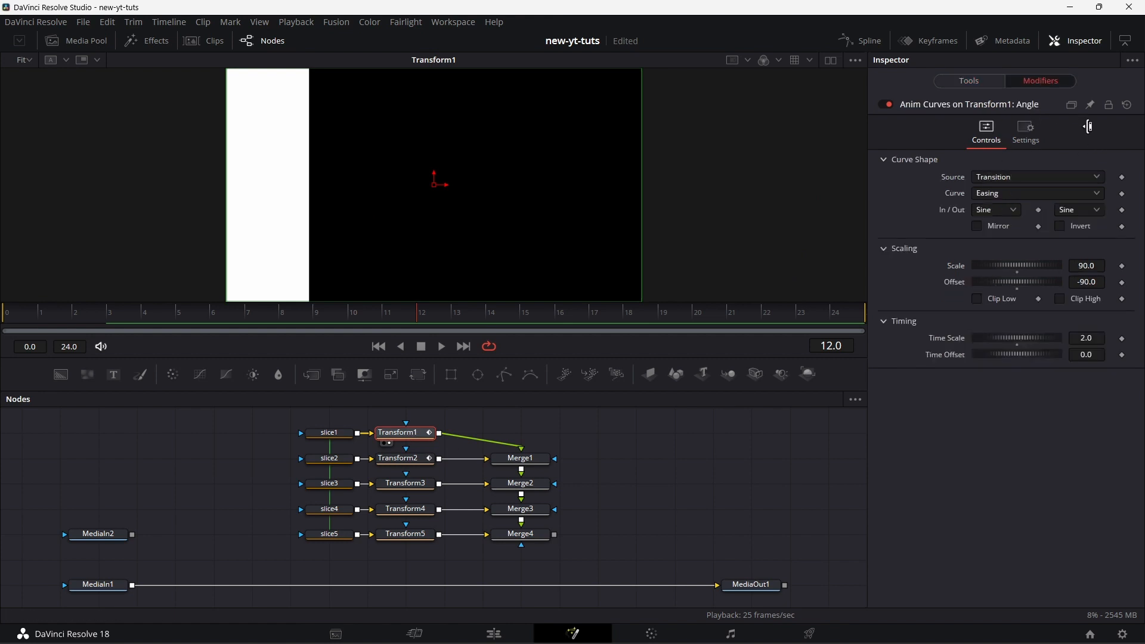
{"action": "left_click", "coordinate": [1091, 105]}
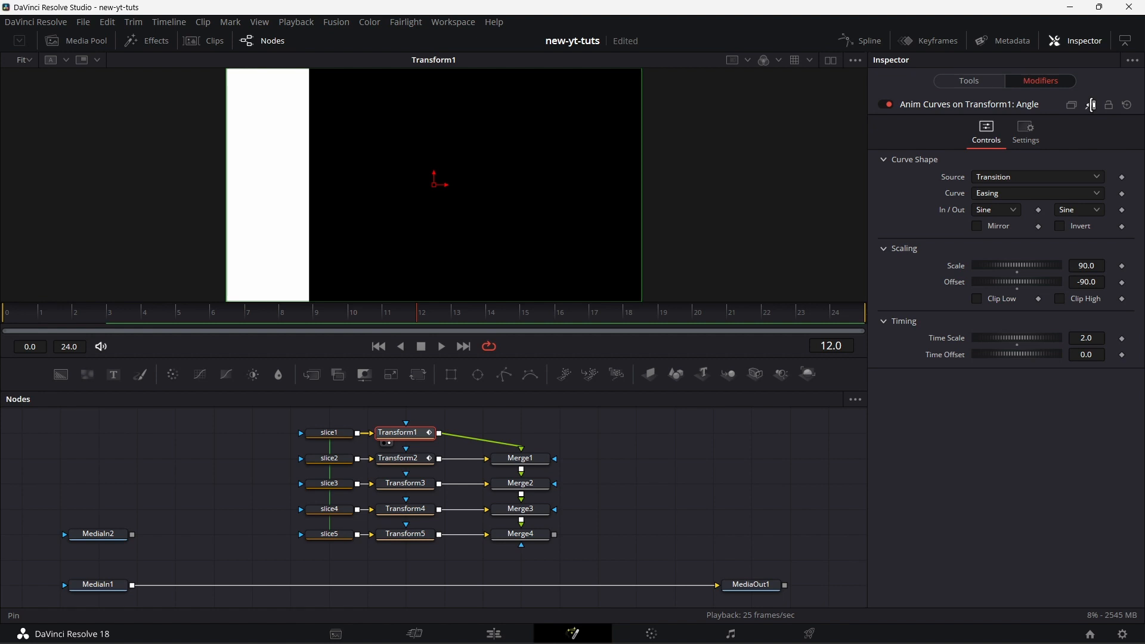
{"action": "left_click", "coordinate": [973, 80]}
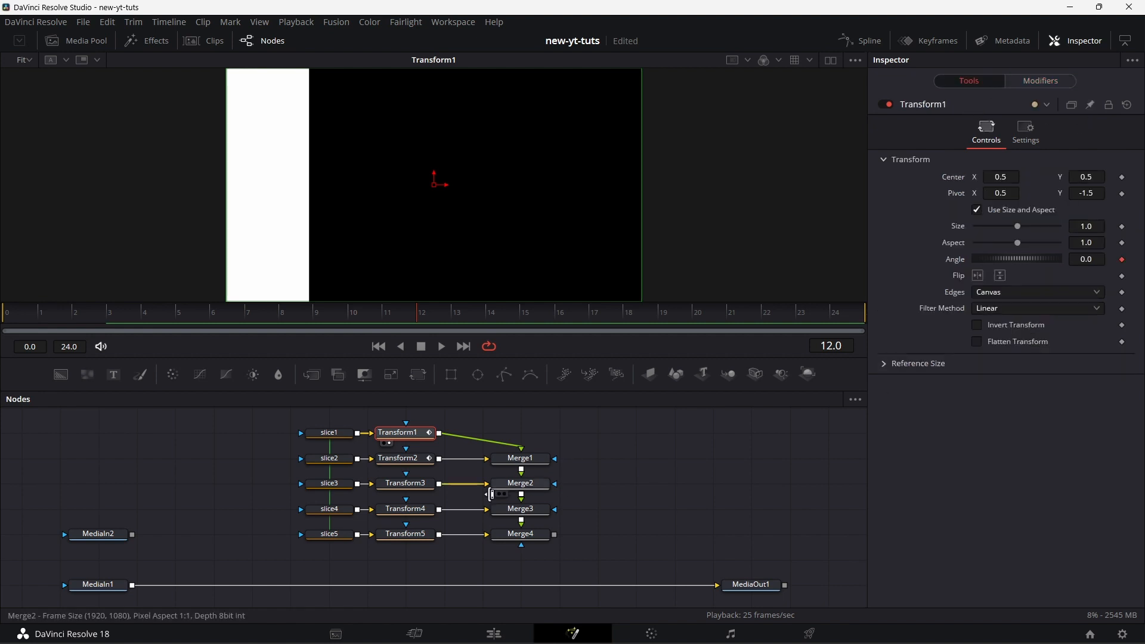
Link the In and Out easing of Transform2's Anim Curves to Transform1's In and Out with expressions.
{"action": "left_click", "coordinate": [415, 461]}
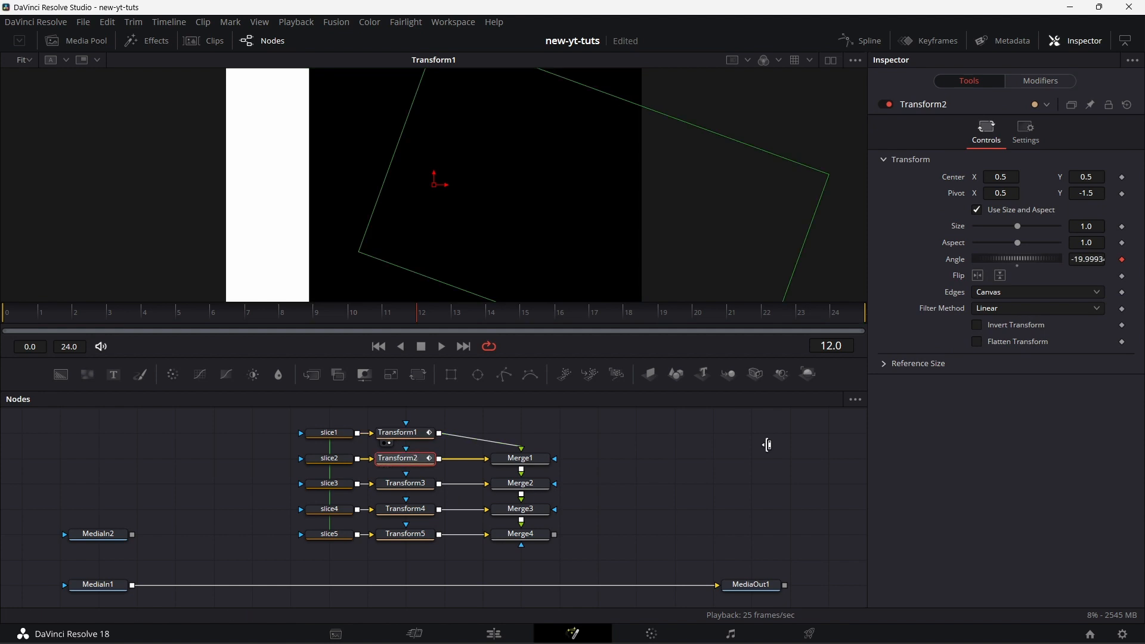
{"action": "left_click", "coordinate": [1052, 80]}
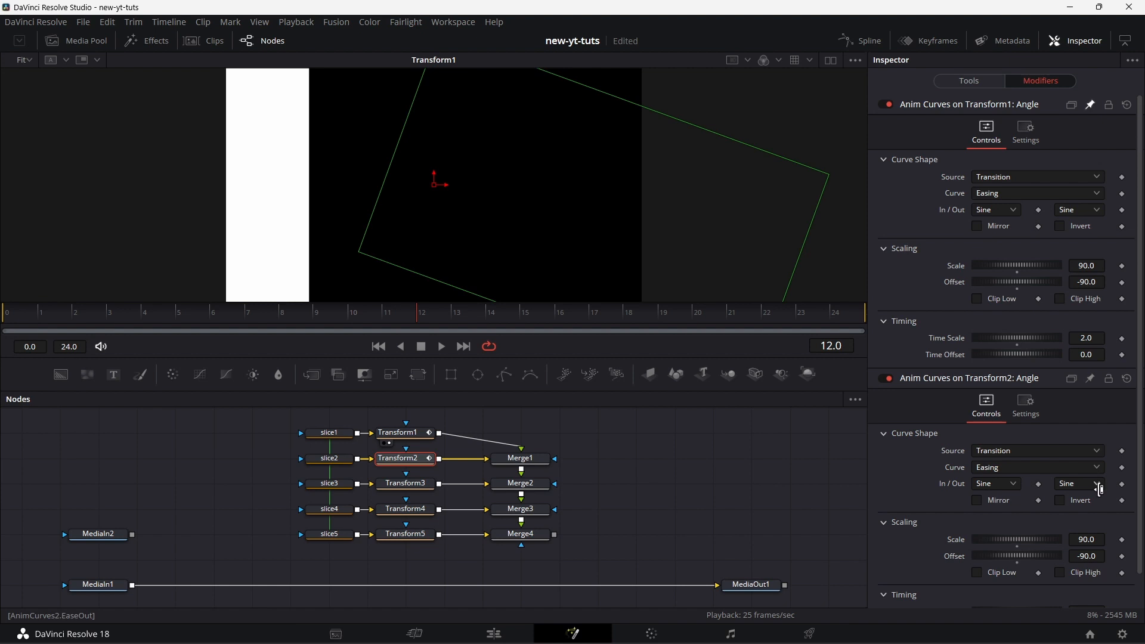
{"action": "right_click", "coordinate": [989, 483]}
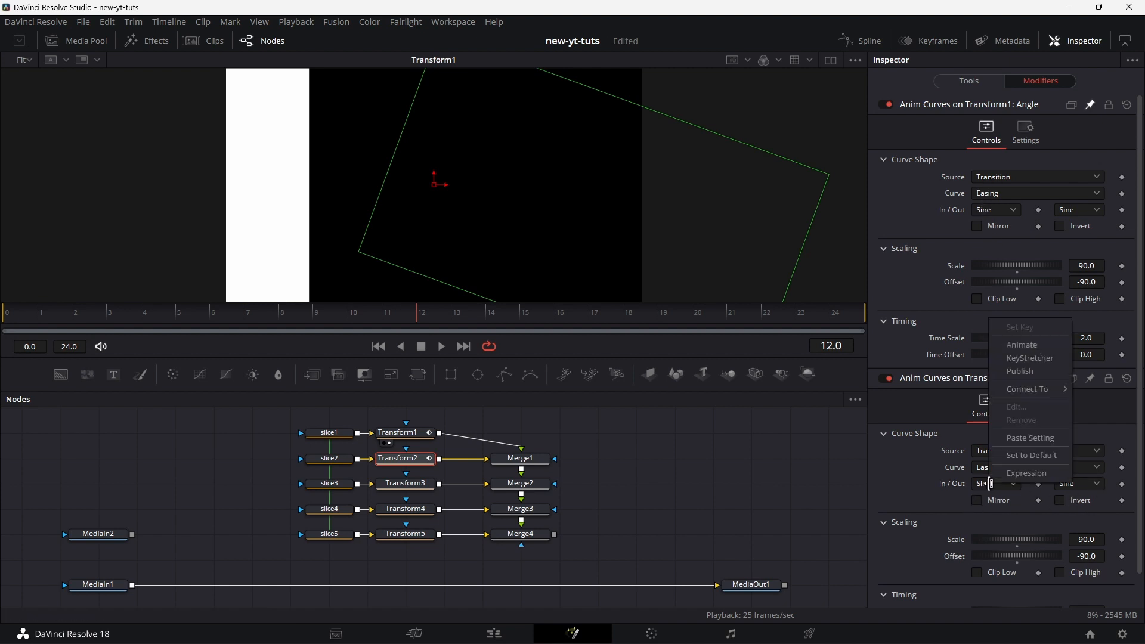
{"action": "left_click", "coordinate": [1024, 473]}
{"action": "left_click_drag", "start_coordinate": [977, 500], "coordinate": [980, 210]}
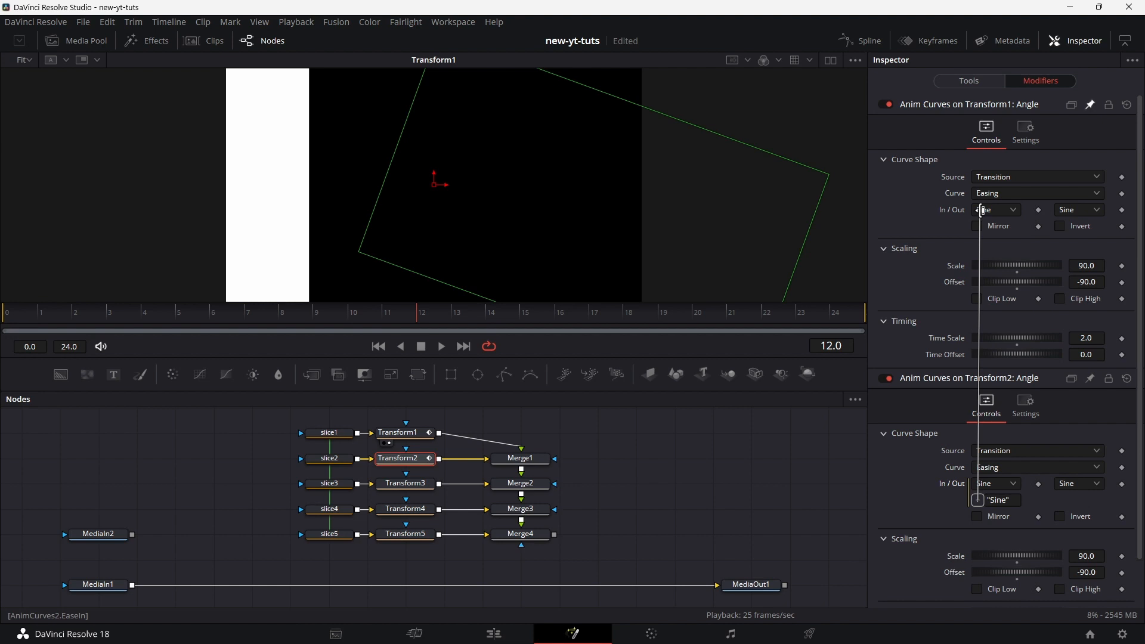
{"action": "left_click_drag", "start_coordinate": [979, 210], "coordinate": [980, 210]}
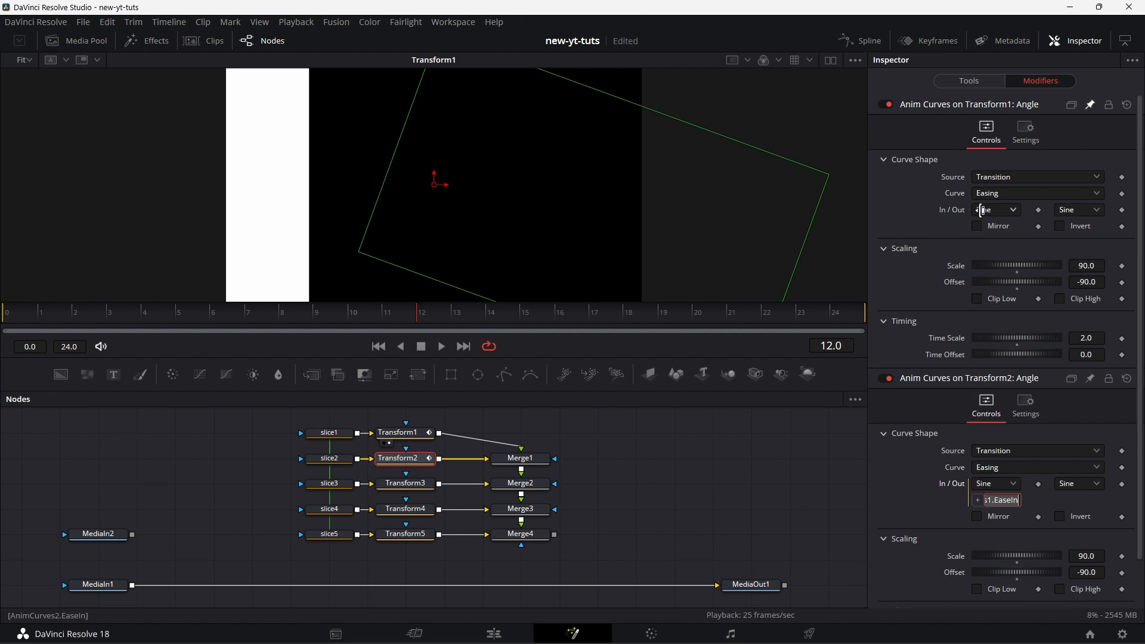
{"action": "right_click", "coordinate": [1085, 484]}
{"action": "left_click", "coordinate": [1096, 473]}
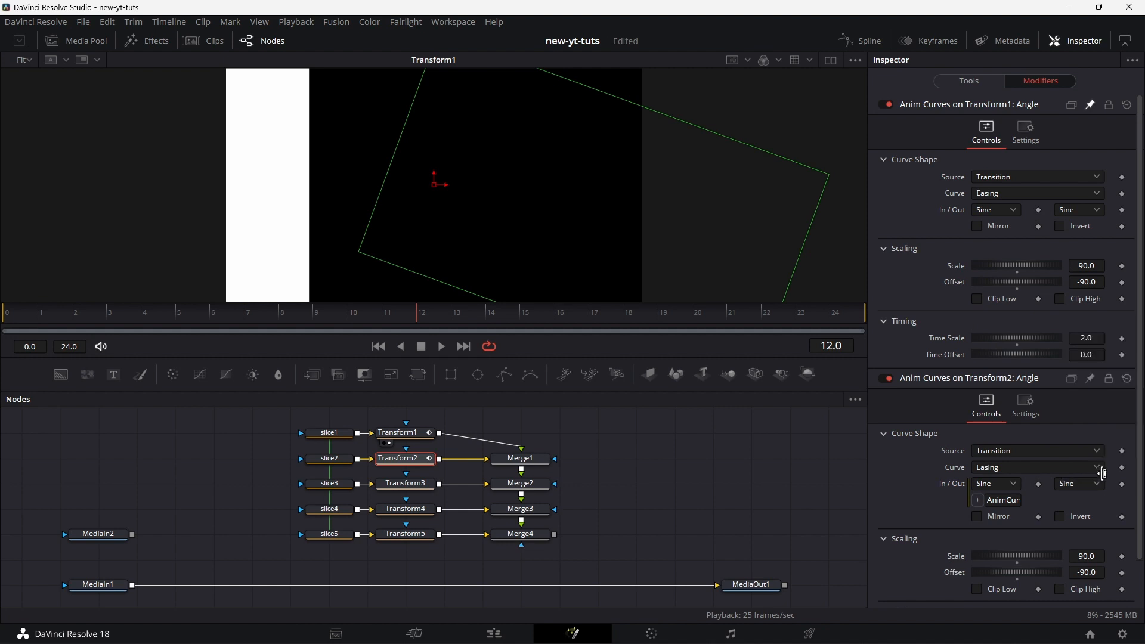
{"action": "left_click_drag", "start_coordinate": [1065, 502], "coordinate": [1071, 210]}
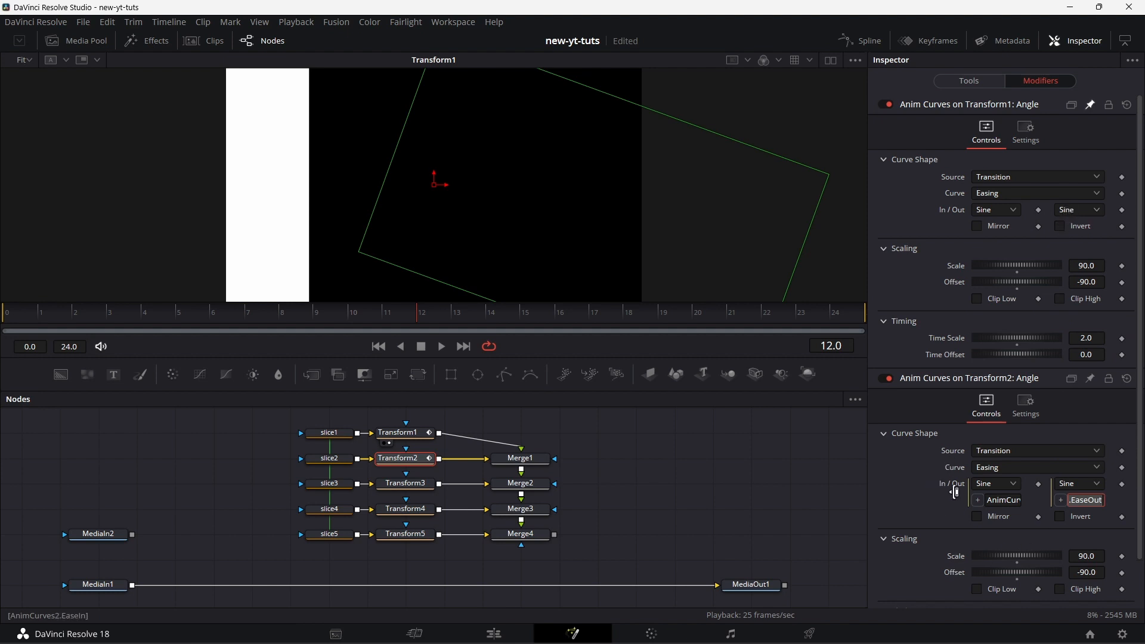
Modify the Angle of Transform3 with Anim Curves and display its modifier controls.
{"action": "left_click", "coordinate": [418, 484]}
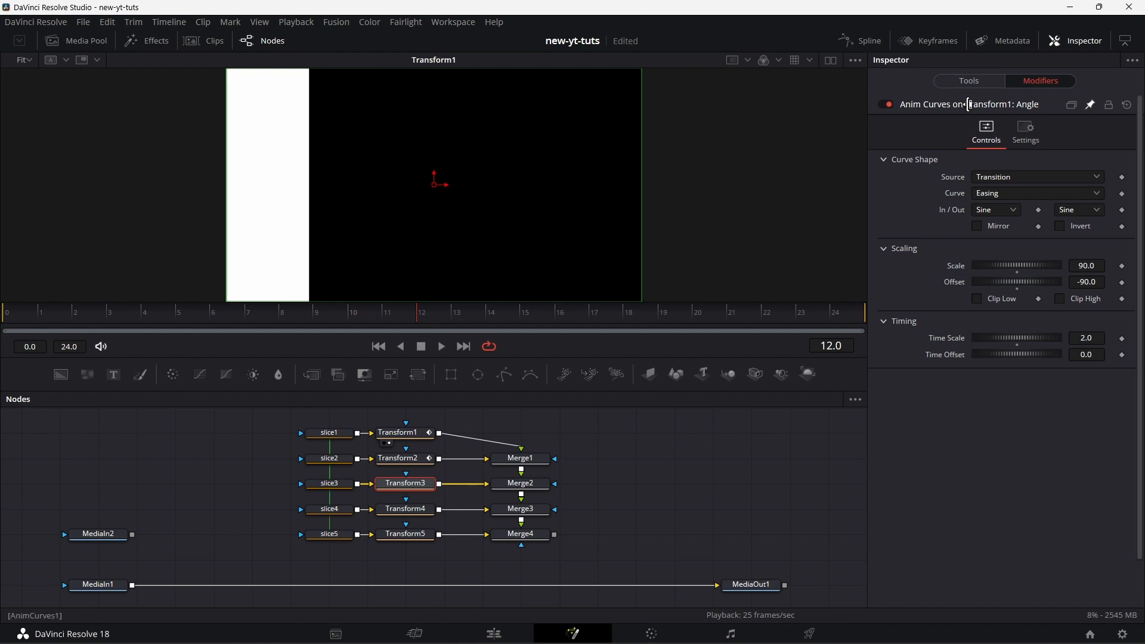
{"action": "left_click", "coordinate": [974, 80]}
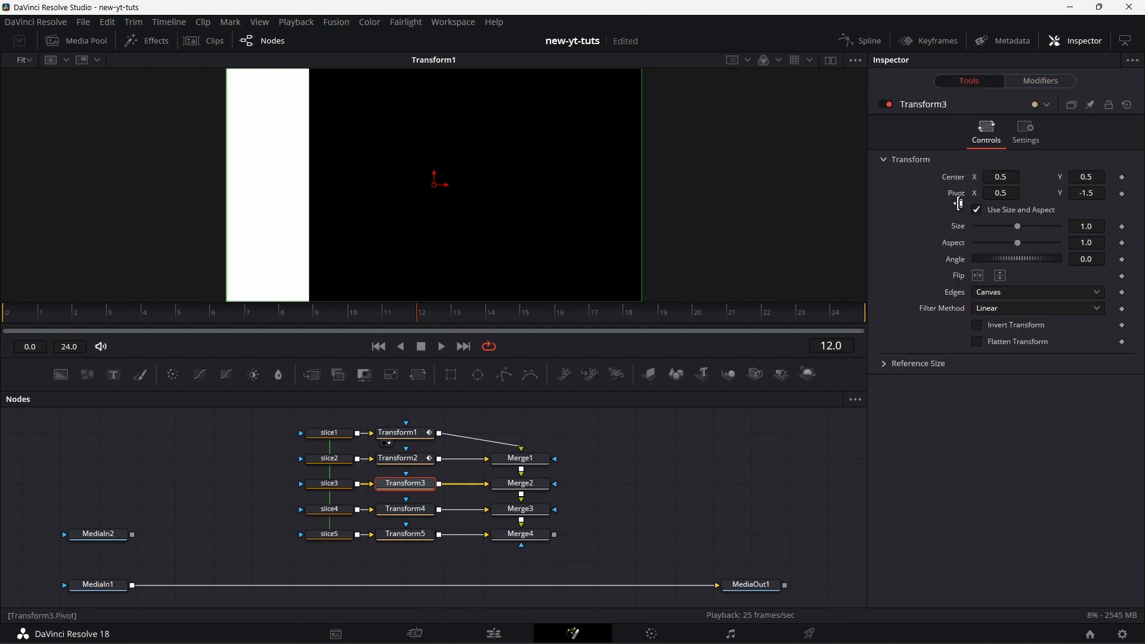
{"action": "right_click", "coordinate": [957, 259]}
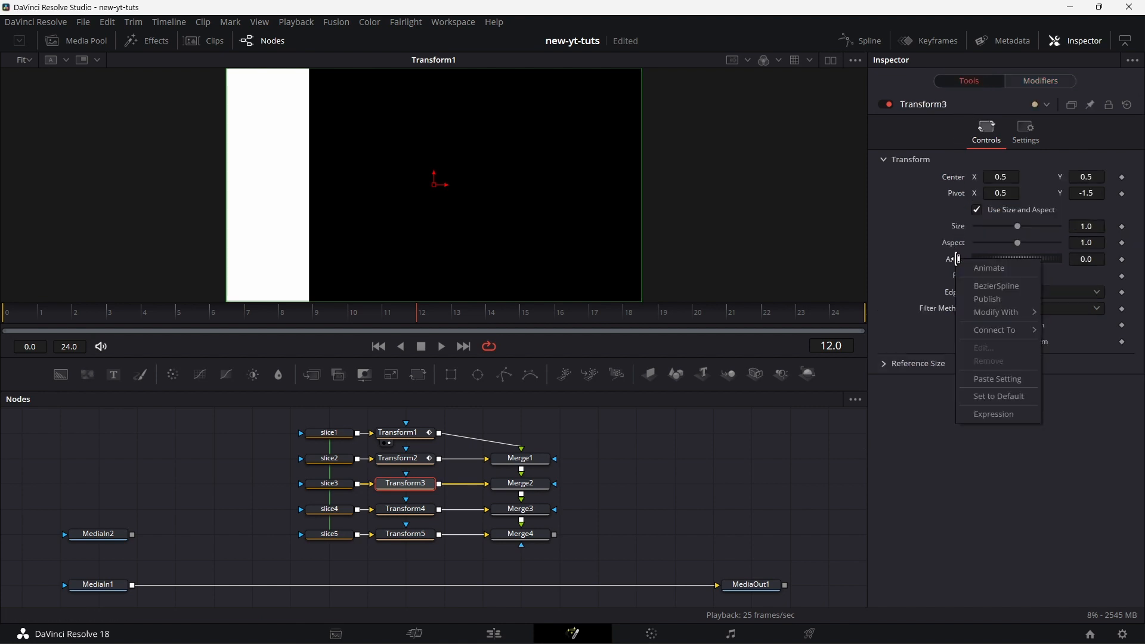
{"action": "mouse_move", "coordinate": [1008, 311]}
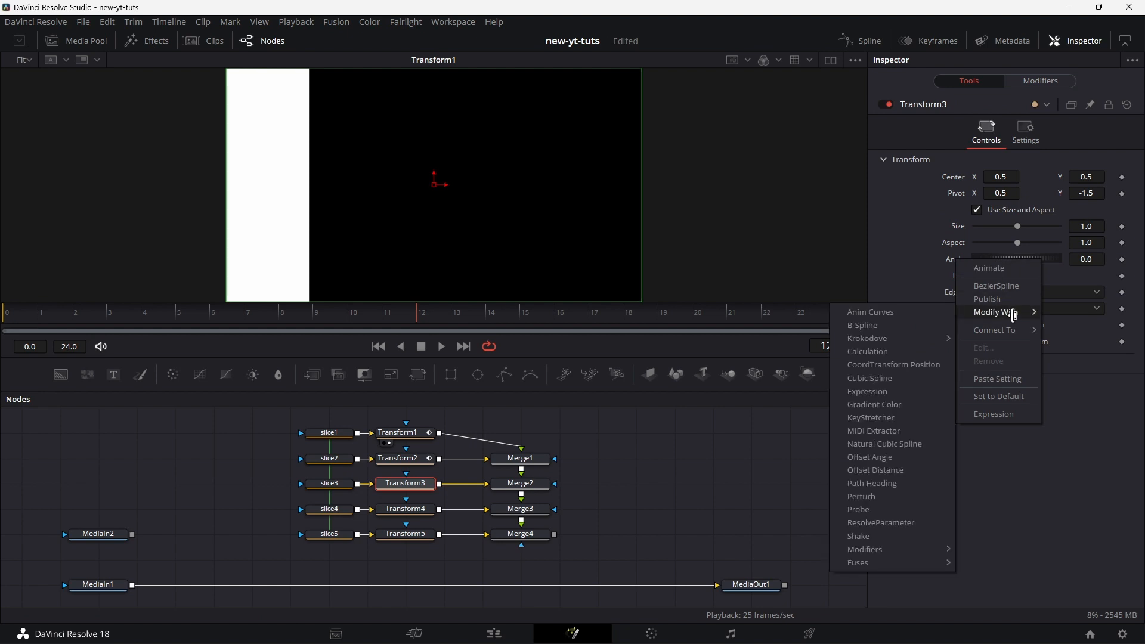
{"action": "left_click", "coordinate": [910, 316]}
{"action": "left_click", "coordinate": [1043, 82]}
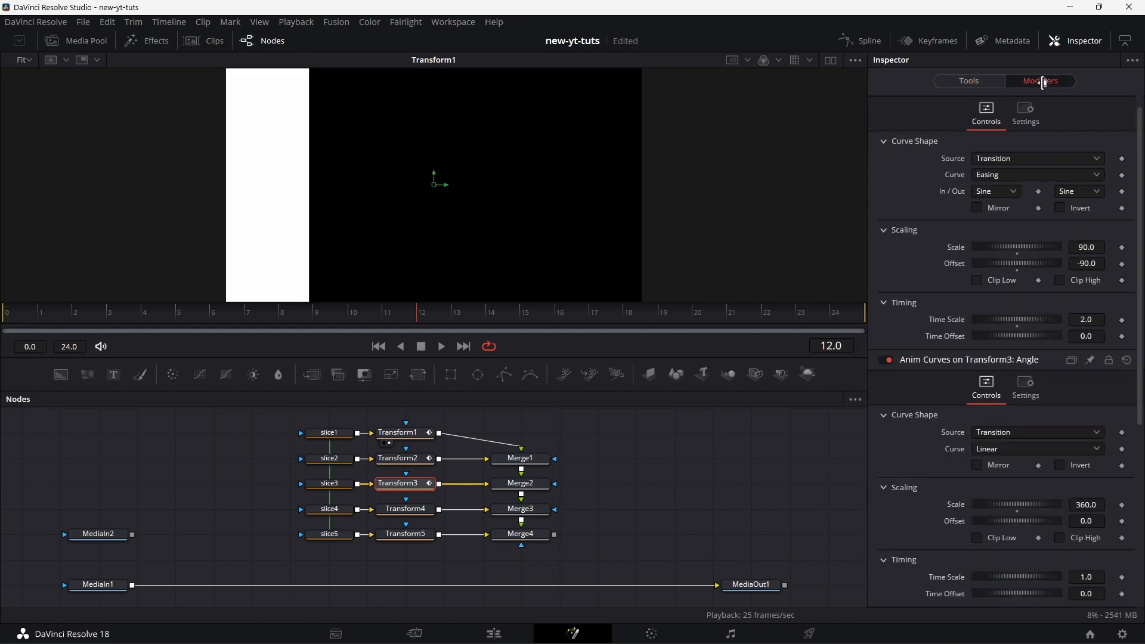
Set Transform3's angle curve to Easing and link its In and Out with expressions to Transform1's In and Out.
{"action": "left_click", "coordinate": [1018, 452]}
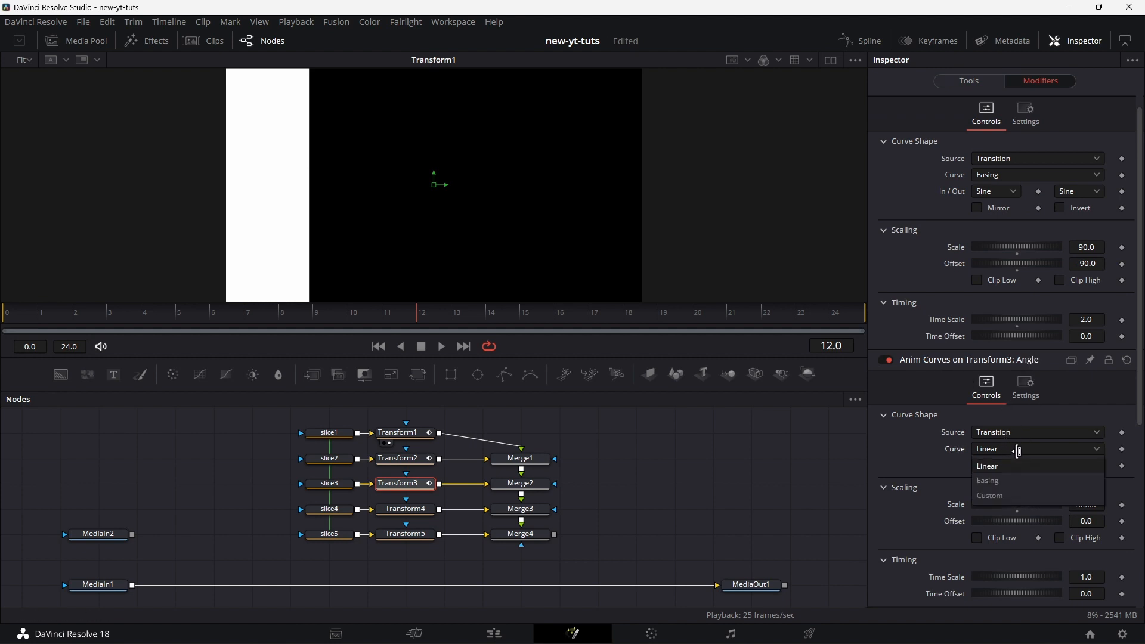
{"action": "left_click", "coordinate": [1012, 481]}
{"action": "right_click", "coordinate": [1000, 466]}
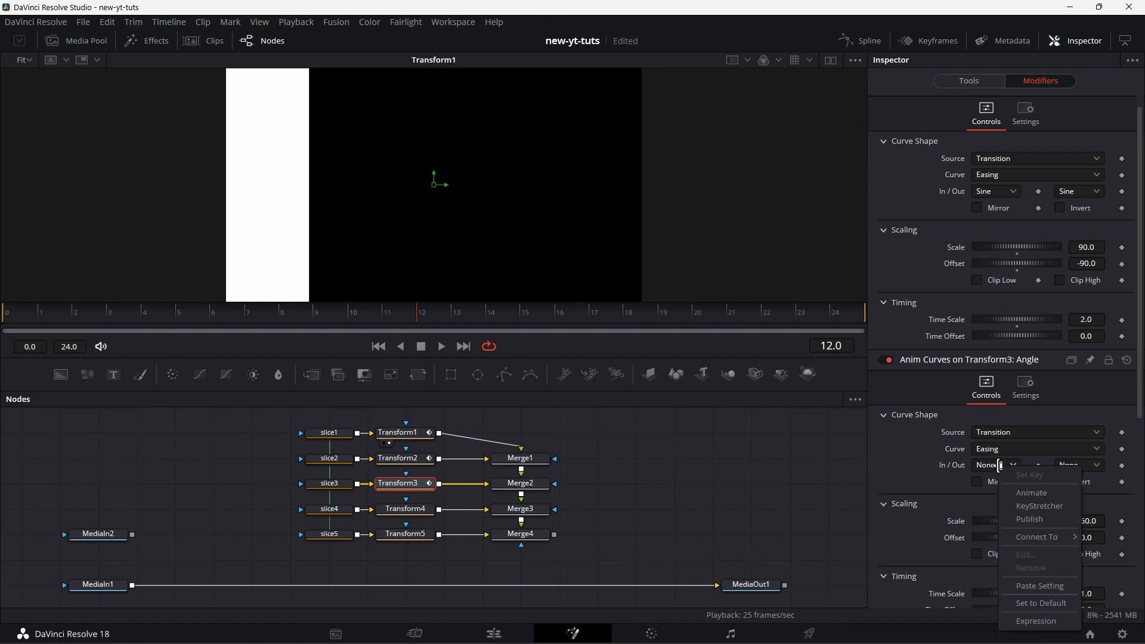
{"action": "left_click", "coordinate": [1027, 620]}
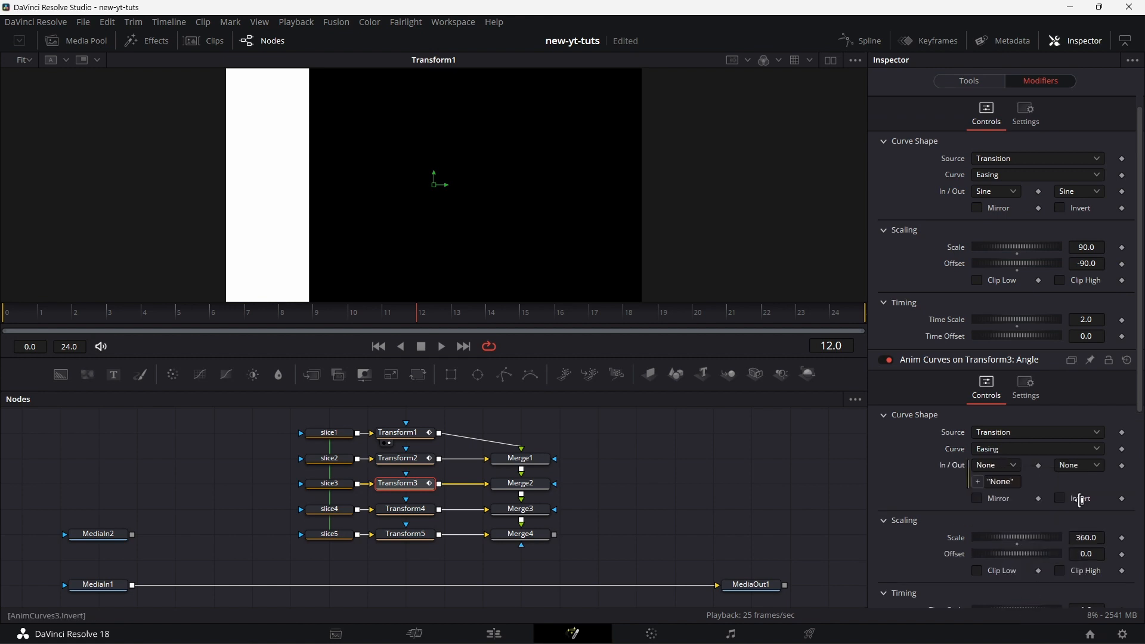
{"action": "right_click", "coordinate": [1075, 465]}
{"action": "left_click", "coordinate": [1092, 620]}
{"action": "left_click_drag", "start_coordinate": [977, 481], "coordinate": [986, 191]}
{"action": "left_click_drag", "start_coordinate": [1060, 482], "coordinate": [1067, 188]}
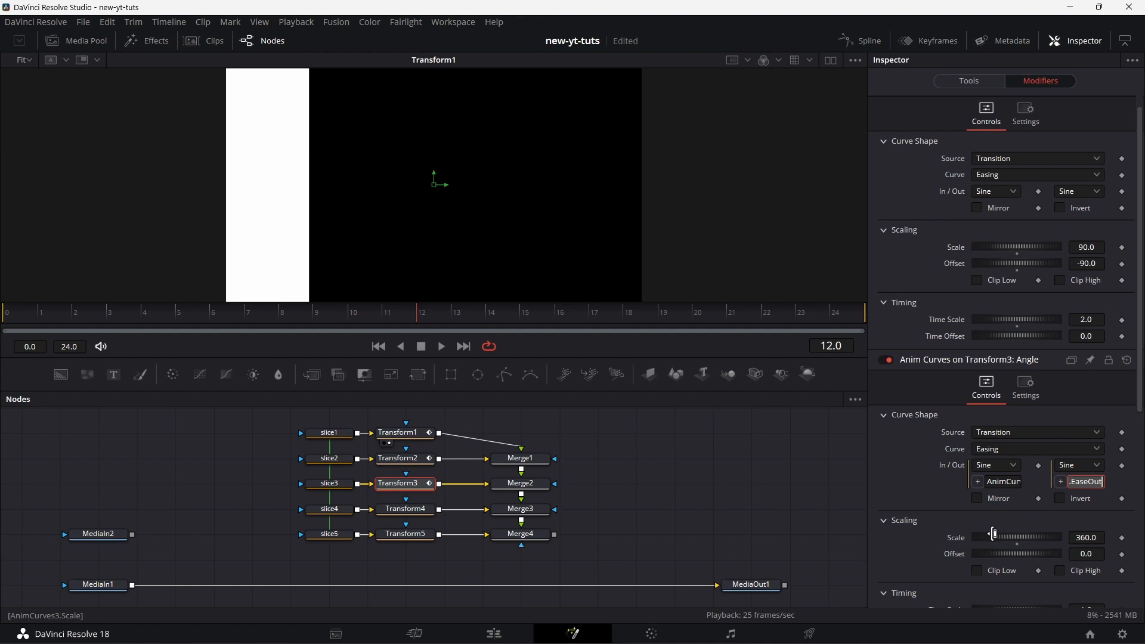
Set the Scale to 90, Offset to -90, Time Scale to 2 and Time Offset to 0.25 for Transform3's angle curve.
{"action": "left_click", "coordinate": [1091, 538]}
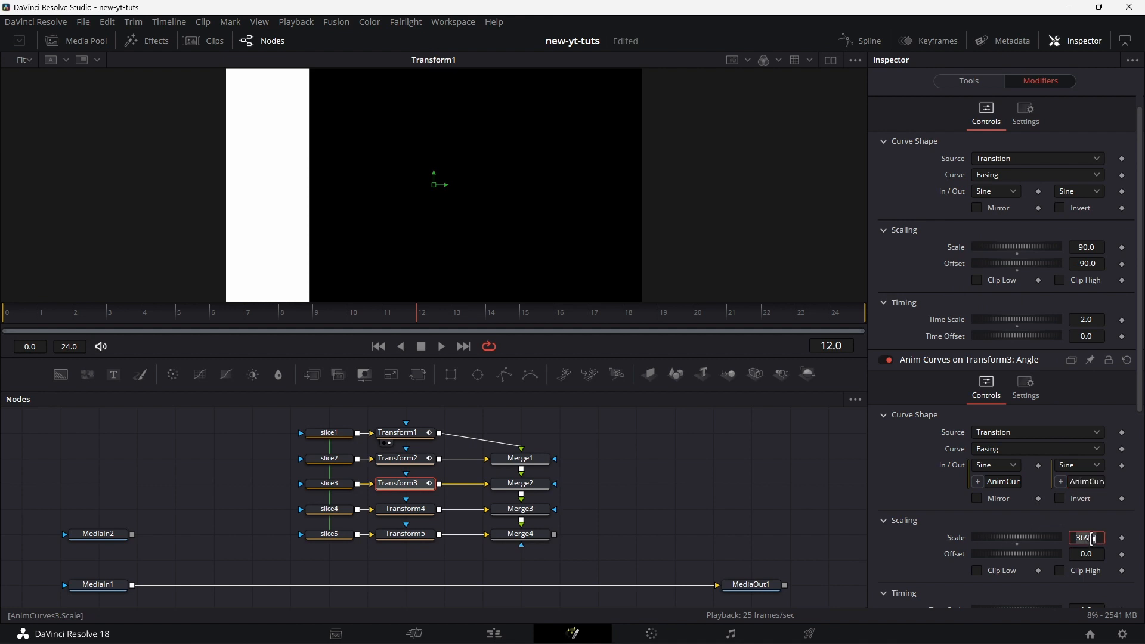
{"action": "left_click", "coordinate": [1095, 554]}
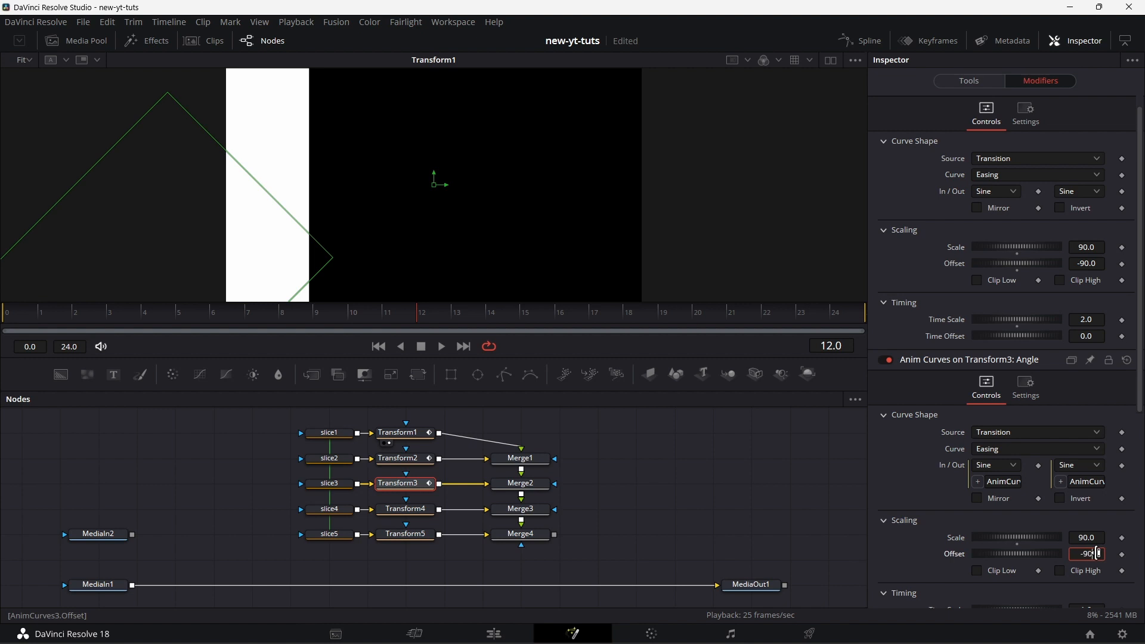
{"action": "scroll", "coordinate": [1074, 550], "scroll_direction": "down", "scroll_amount": 3}
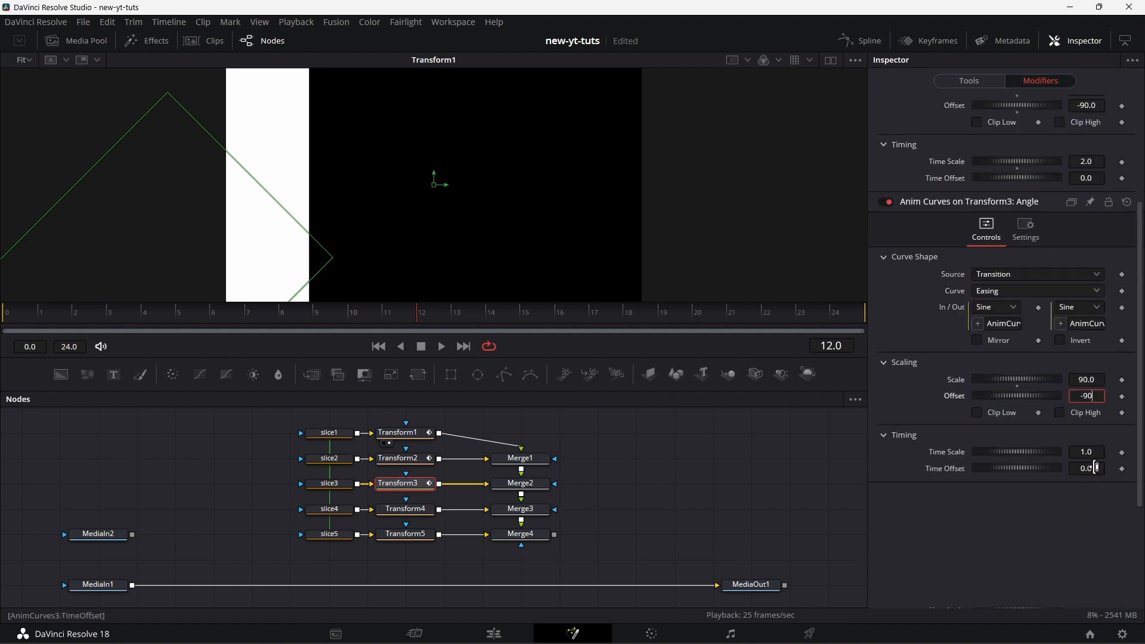
{"action": "left_click", "coordinate": [1093, 452]}
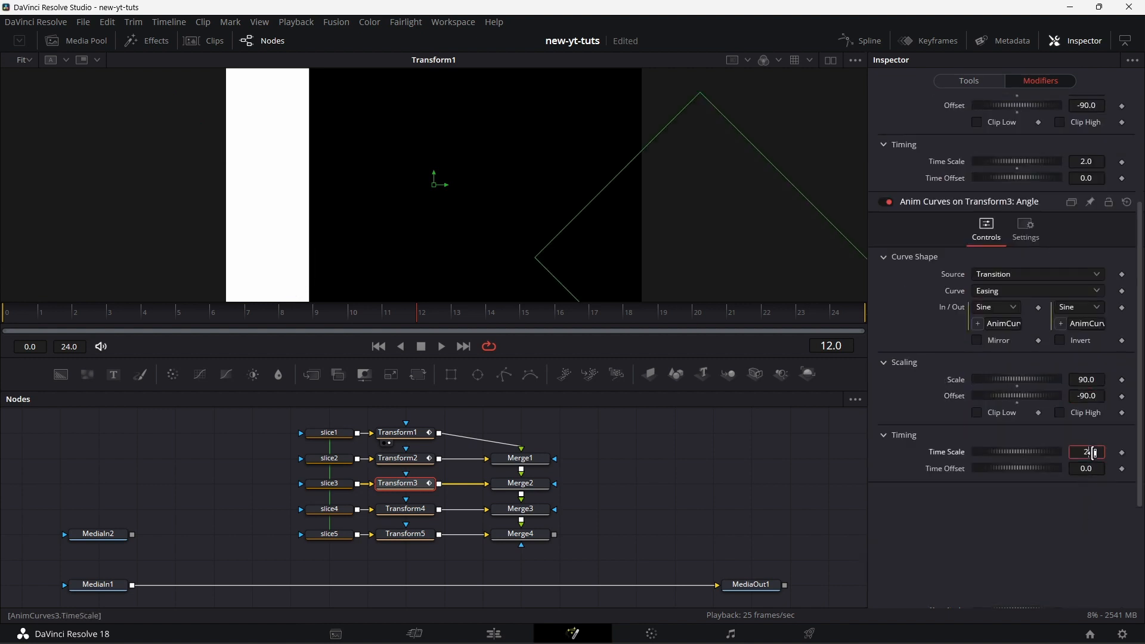
{"action": "left_click", "coordinate": [1099, 468]}
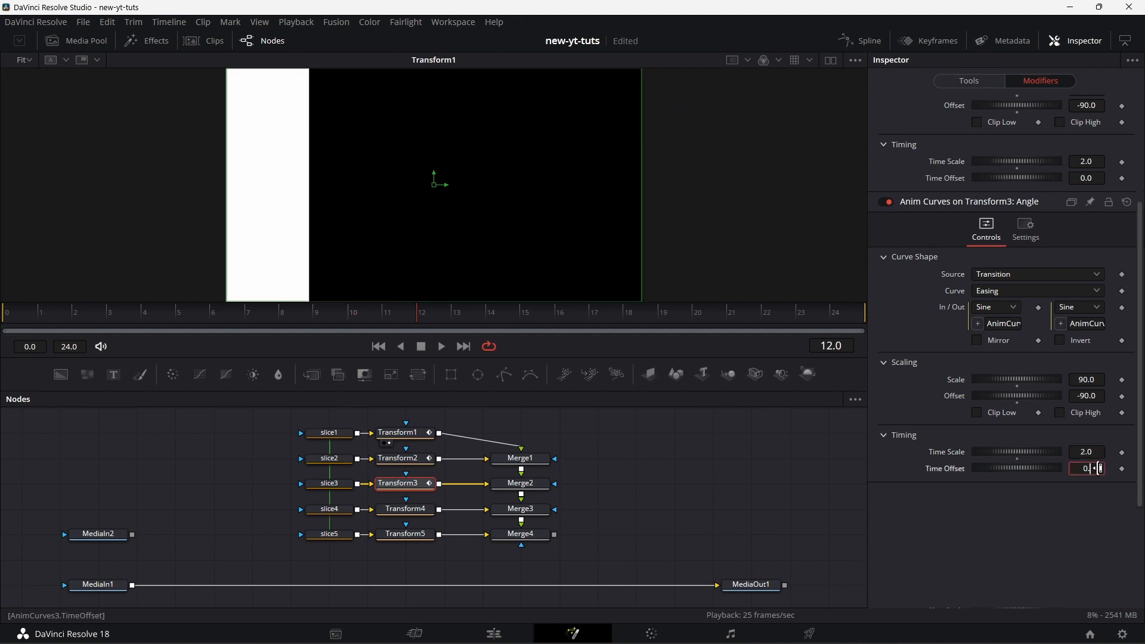
{"action": "left_click", "coordinate": [1059, 516]}
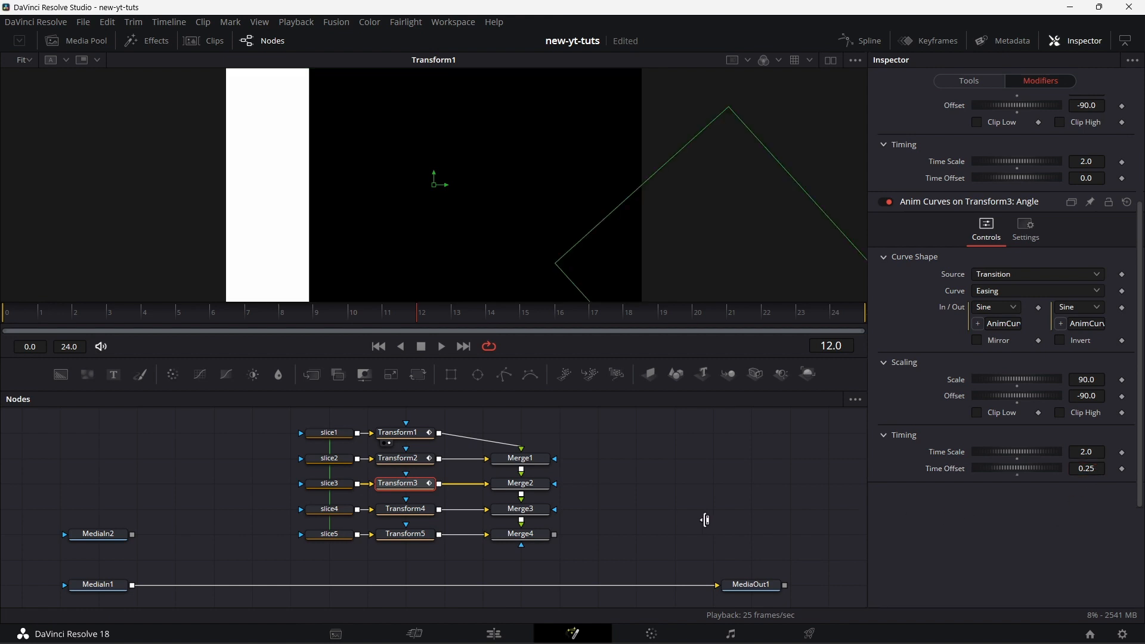
Modify the Angle of Transform4 with Anim Curves and display its modifier controls.
{"action": "left_click", "coordinate": [418, 511]}
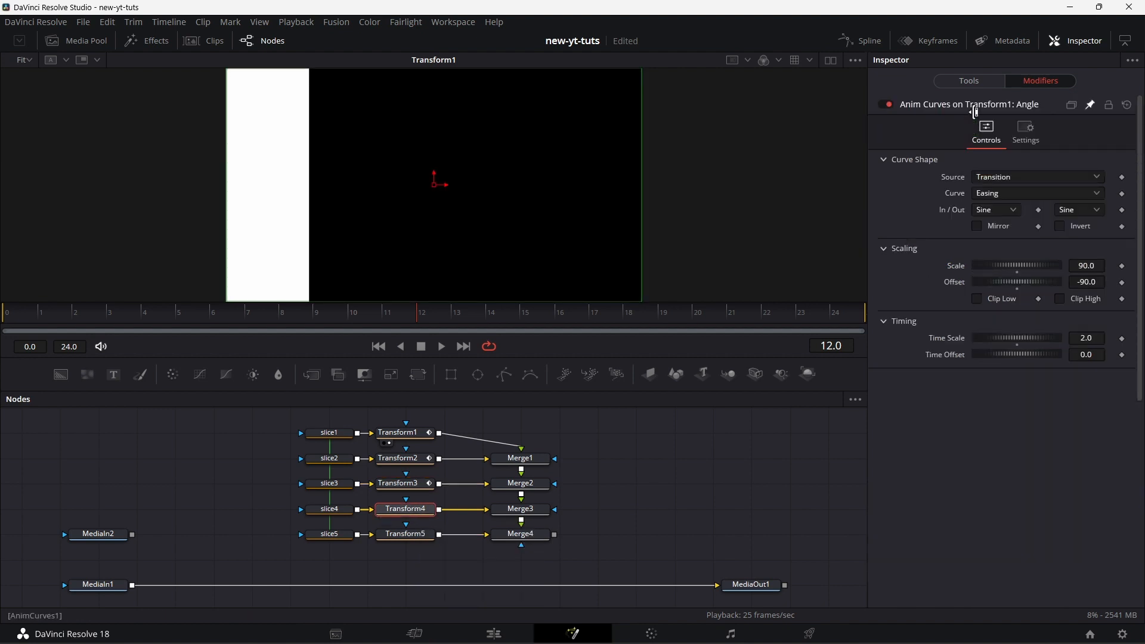
{"action": "left_click", "coordinate": [969, 81]}
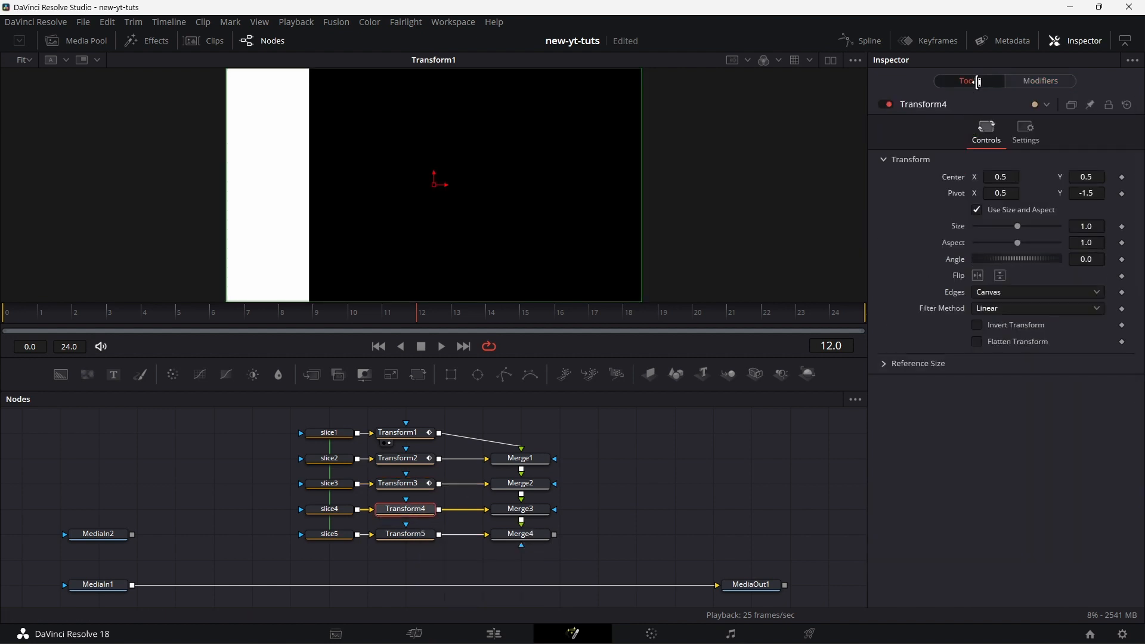
{"action": "right_click", "coordinate": [957, 260]}
{"action": "mouse_move", "coordinate": [989, 312]}
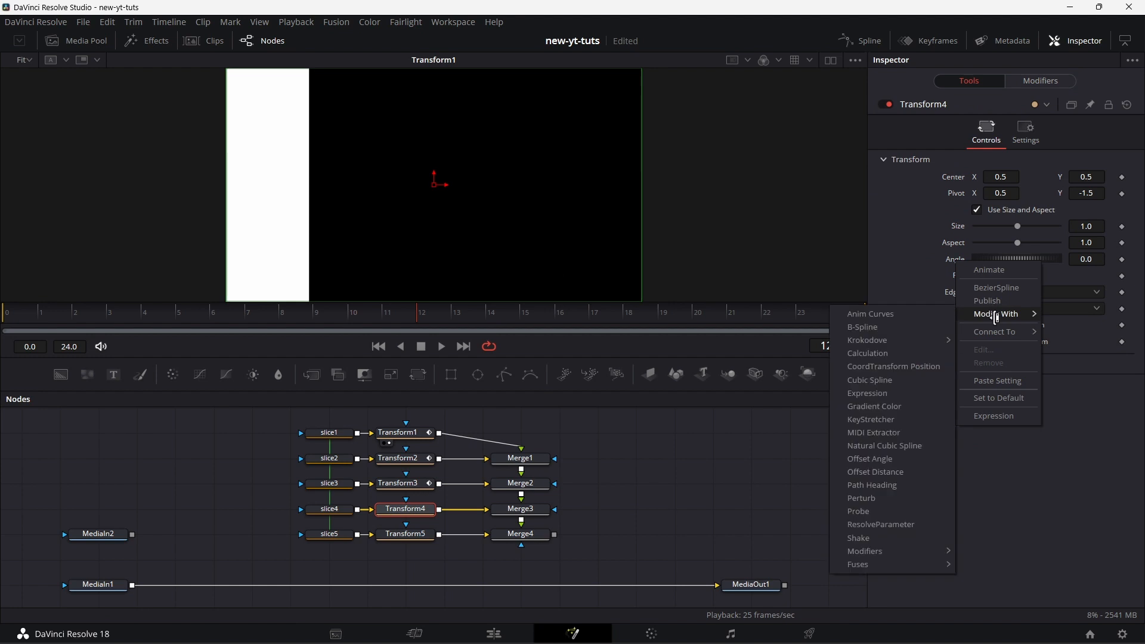
{"action": "left_click", "coordinate": [911, 313]}
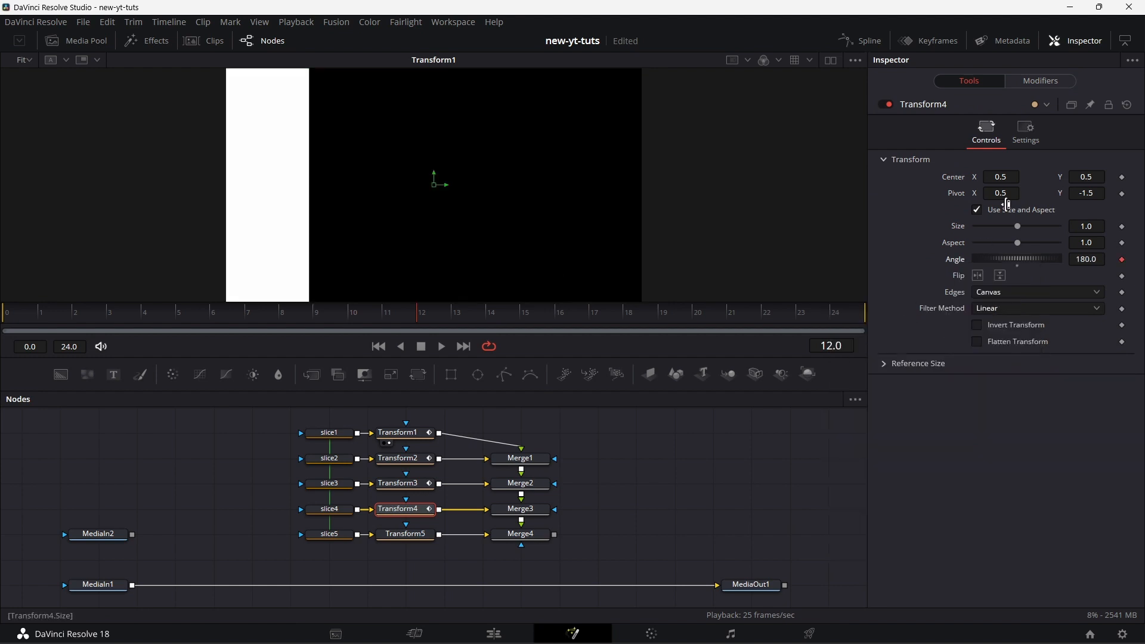
{"action": "left_click", "coordinate": [1048, 80]}
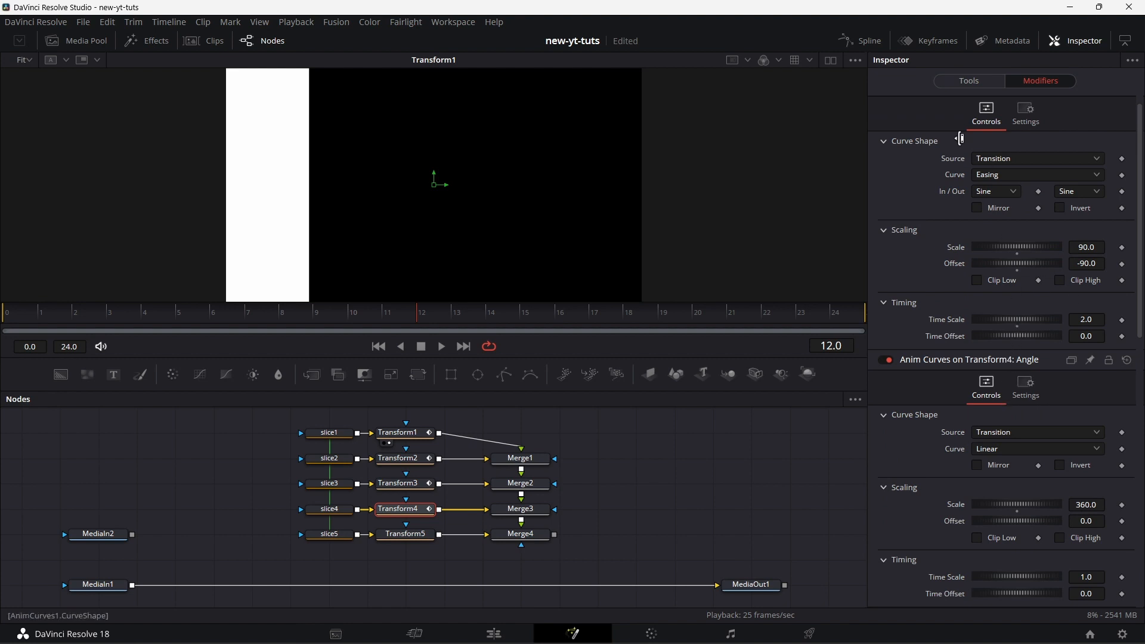
{"action": "scroll", "coordinate": [994, 206], "scroll_direction": "up", "scroll_amount": 1}
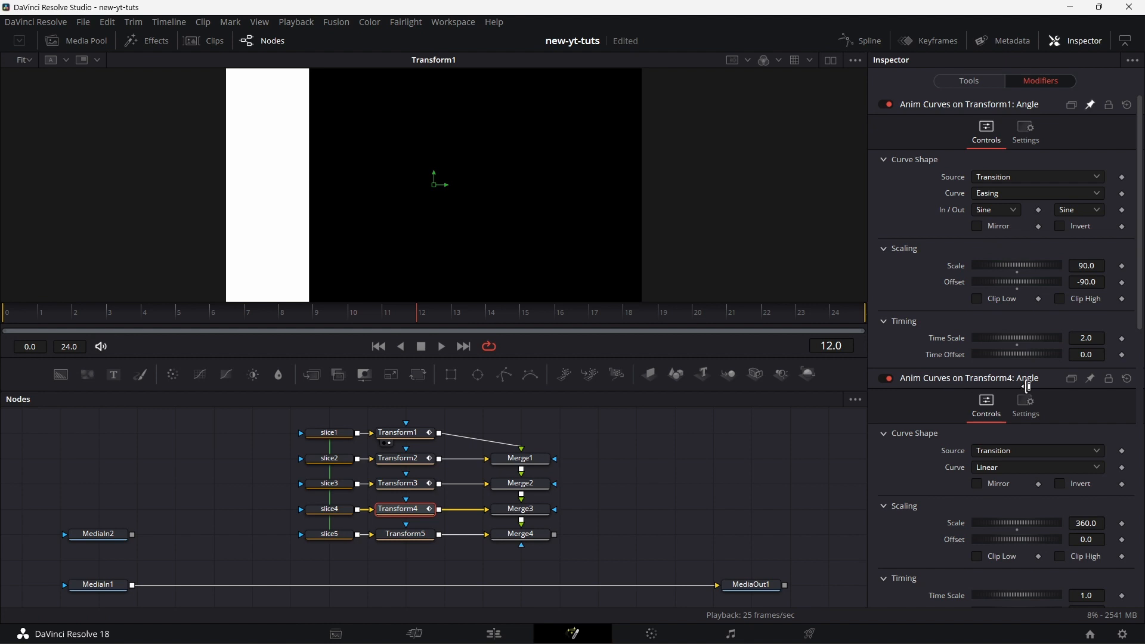
Set Transform4's angle curve to Easing and link its In and Out with expressions to Transform1's In and Out.
{"action": "left_click", "coordinate": [1026, 469]}
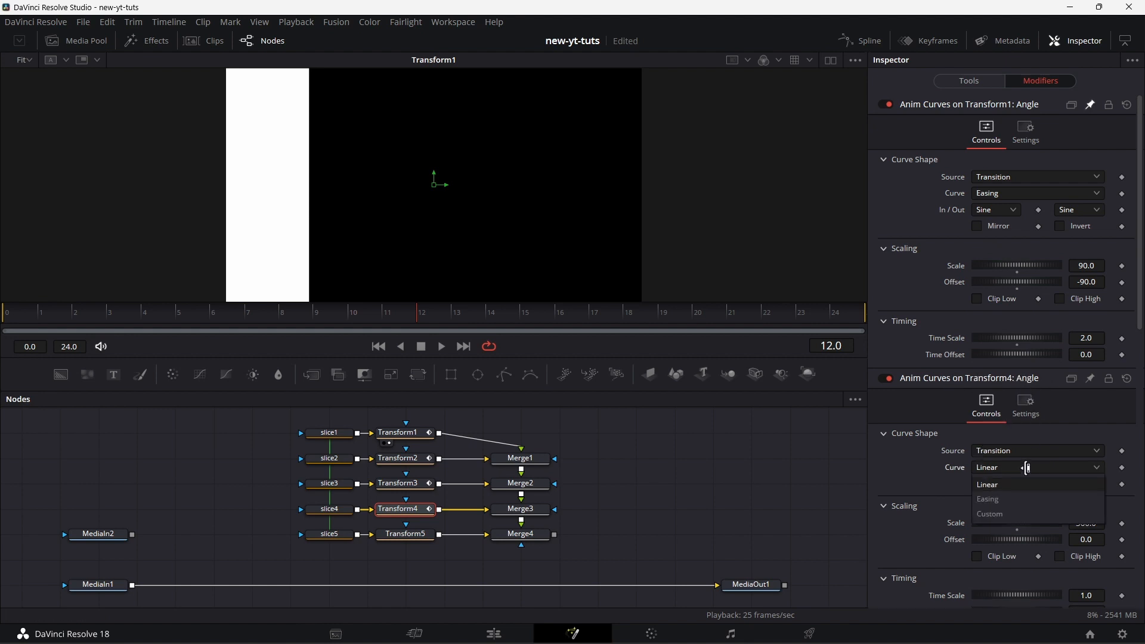
{"action": "left_click", "coordinate": [1018, 499]}
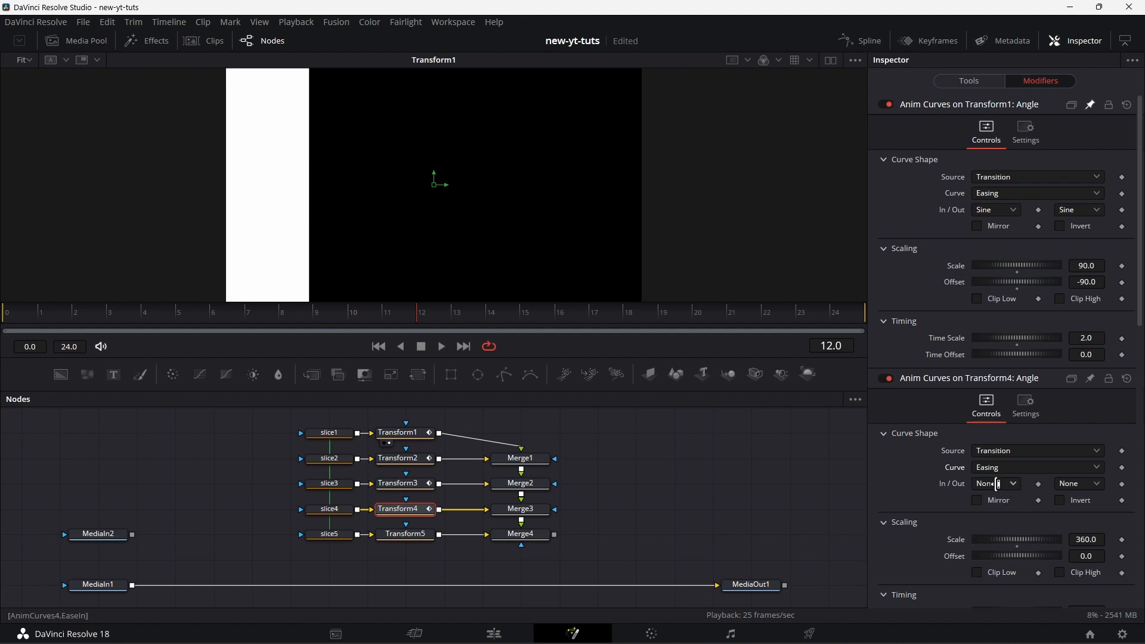
{"action": "right_click", "coordinate": [1014, 483]}
{"action": "left_click", "coordinate": [1030, 474]}
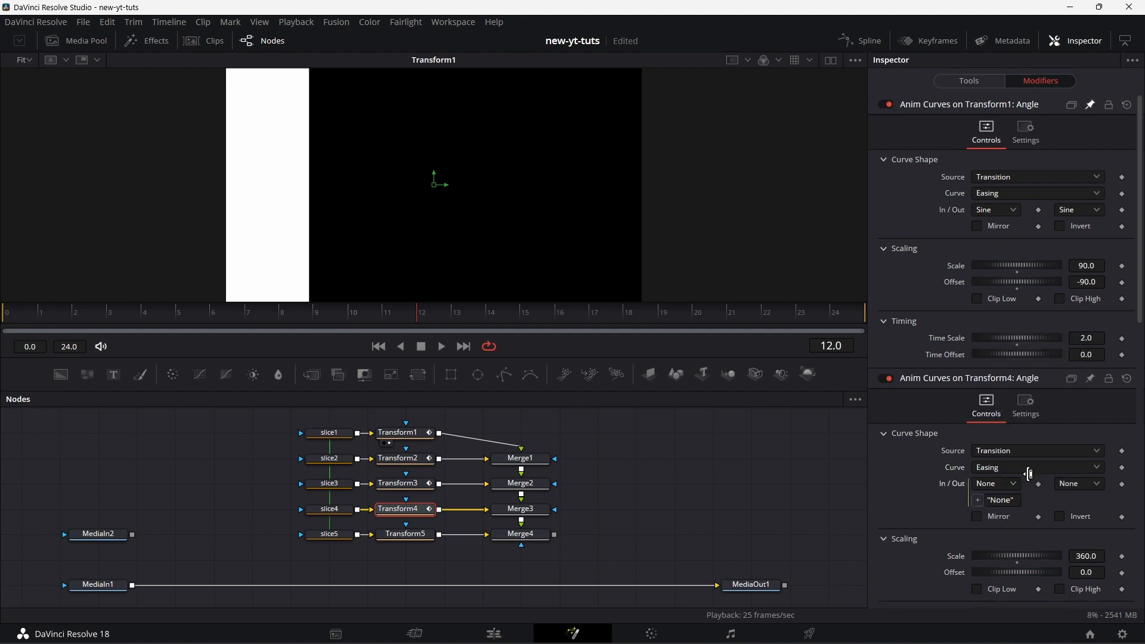
{"action": "right_click", "coordinate": [1070, 483]}
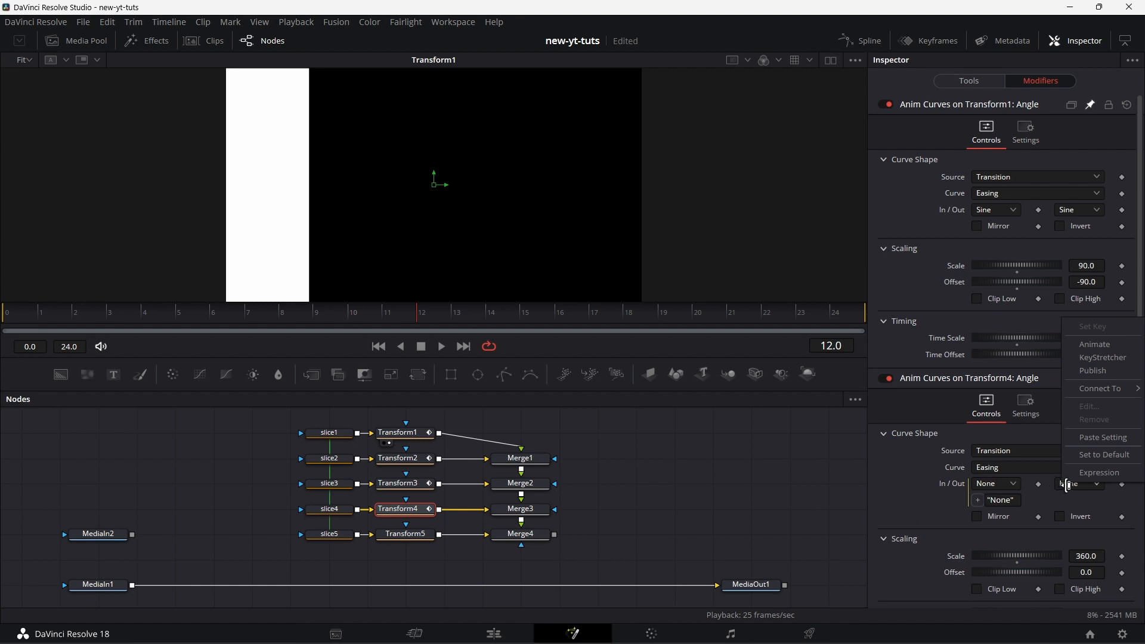
{"action": "left_click", "coordinate": [1095, 473]}
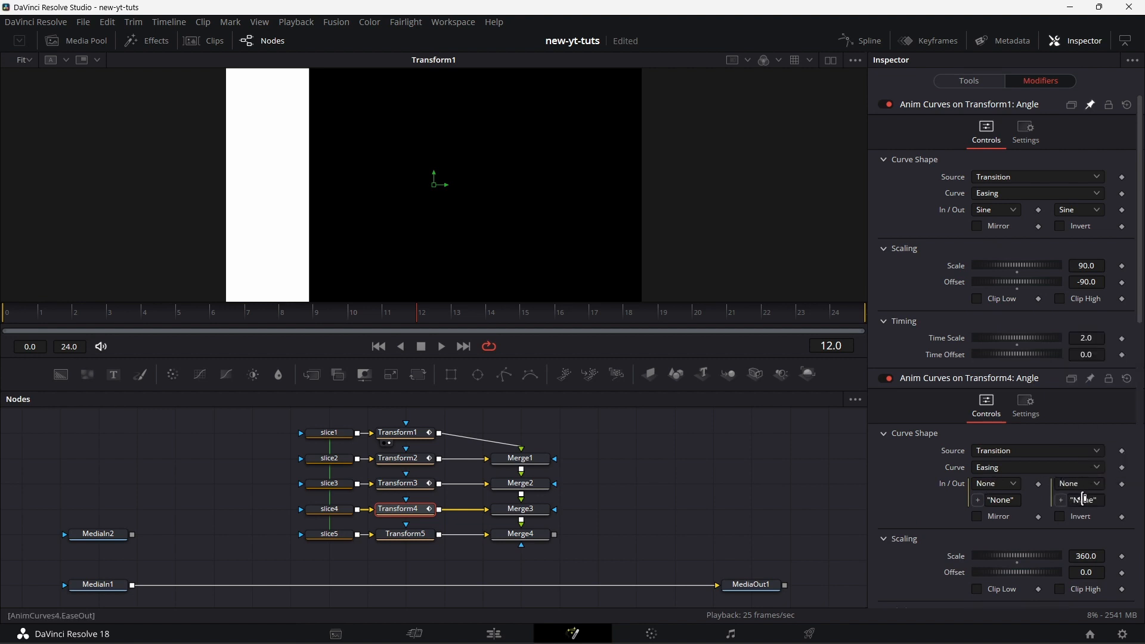
{"action": "left_click_drag", "start_coordinate": [978, 500], "coordinate": [985, 209]}
{"action": "left_click_drag", "start_coordinate": [1061, 499], "coordinate": [1067, 209]}
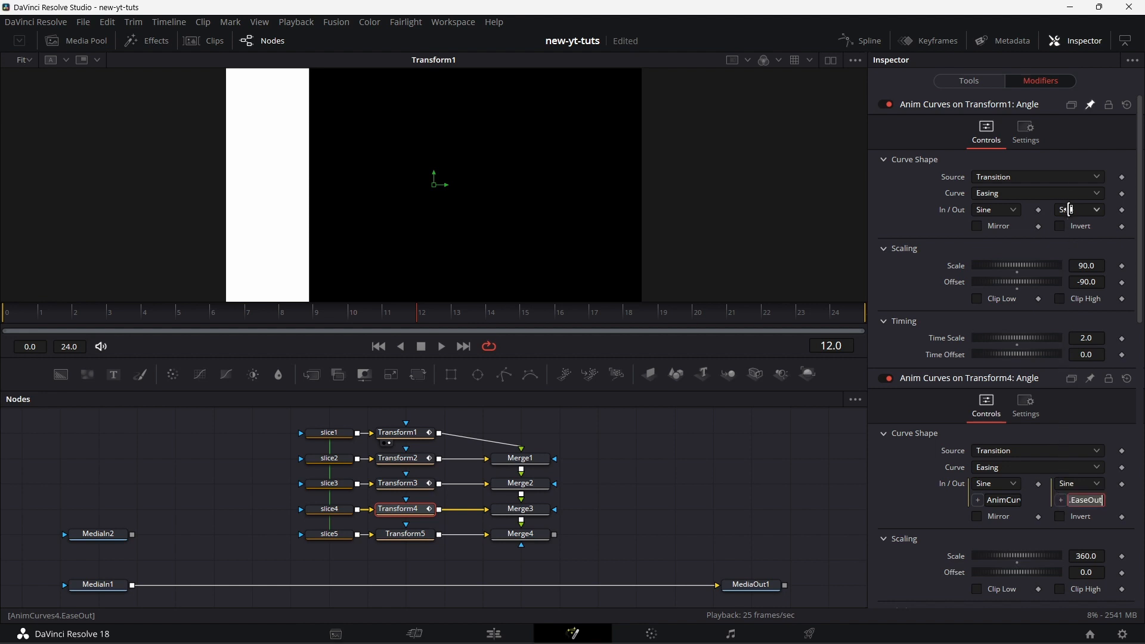
Set the Scale to 90, Offset to -90, Time Scale to 2 and Time Offset to 0.35 for Transform4's angle curve.
{"action": "left_click", "coordinate": [1091, 556]}
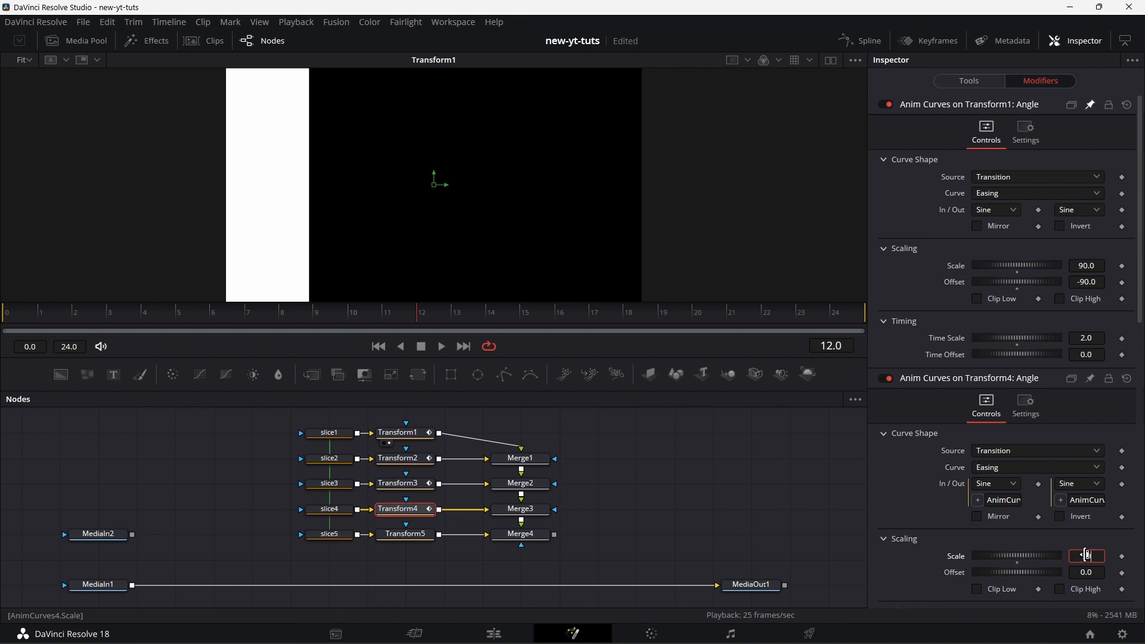
{"action": "type", "text": "90"}
{"action": "left_click", "coordinate": [1094, 571]}
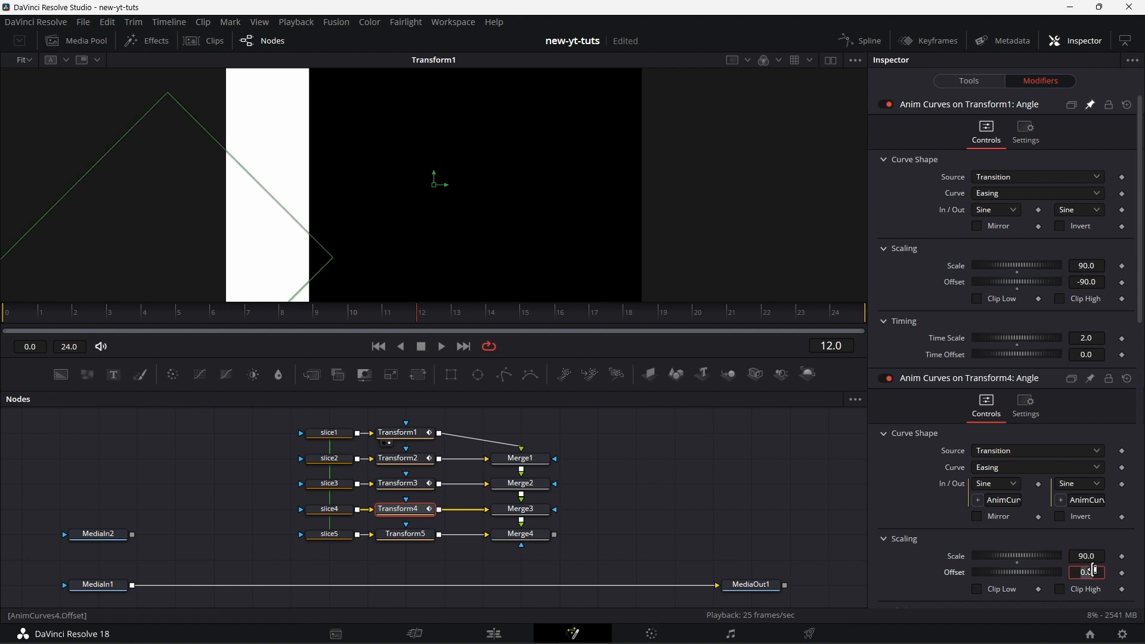
{"action": "type", "text": "-90"}
{"action": "scroll", "coordinate": [1093, 571], "scroll_direction": "down", "scroll_amount": 4}
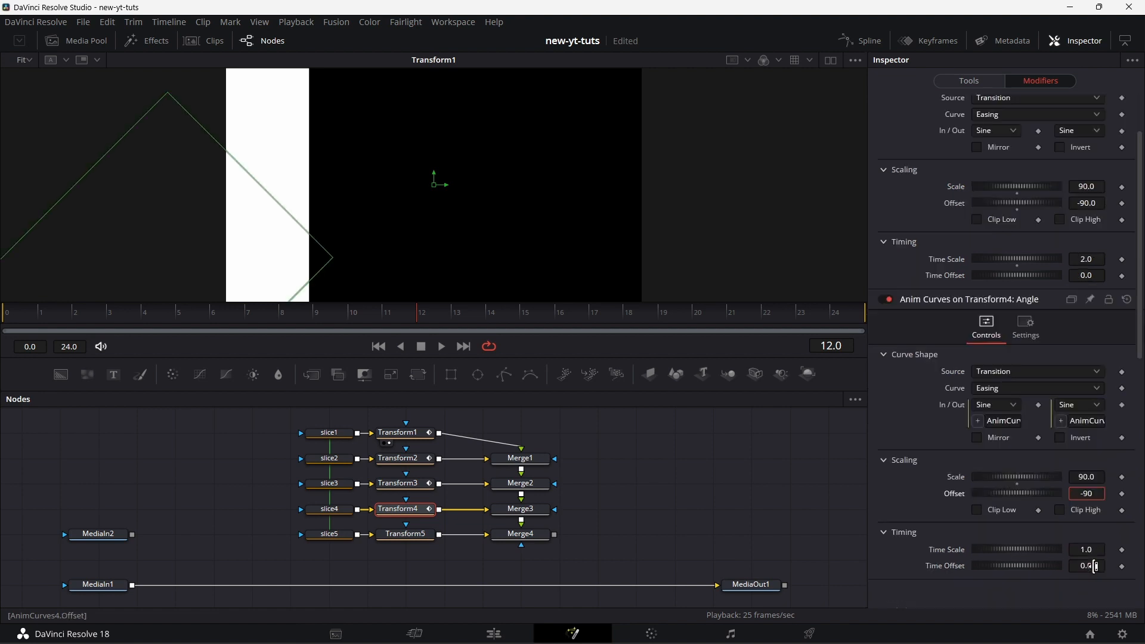
{"action": "left_click", "coordinate": [1095, 470]}
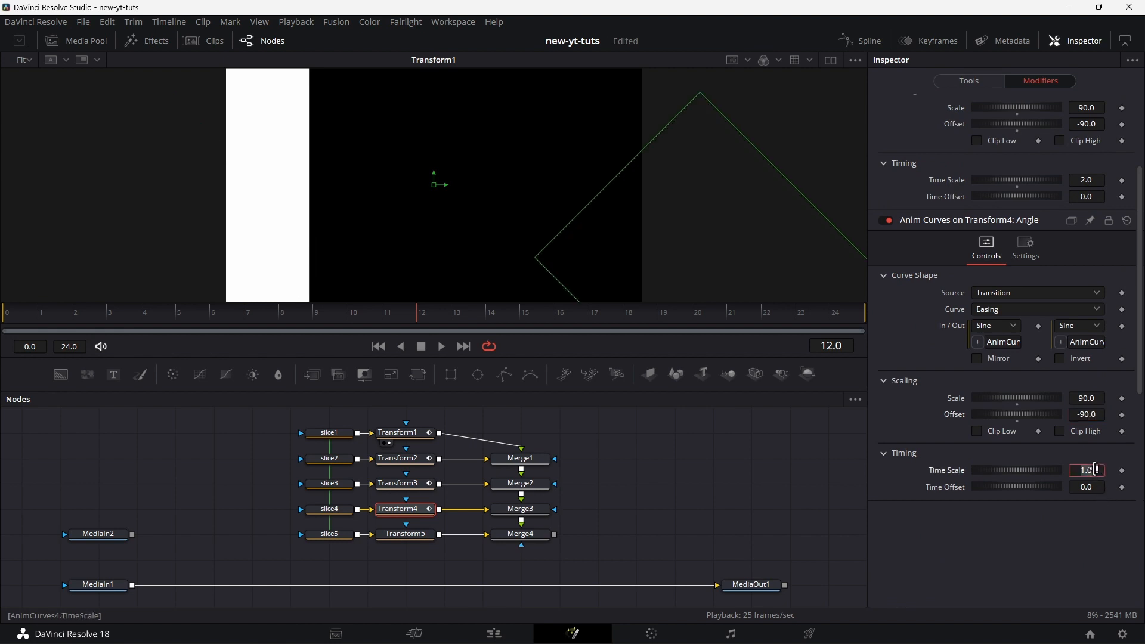
{"action": "type", "text": "2"}
{"action": "left_click", "coordinate": [1086, 487]}
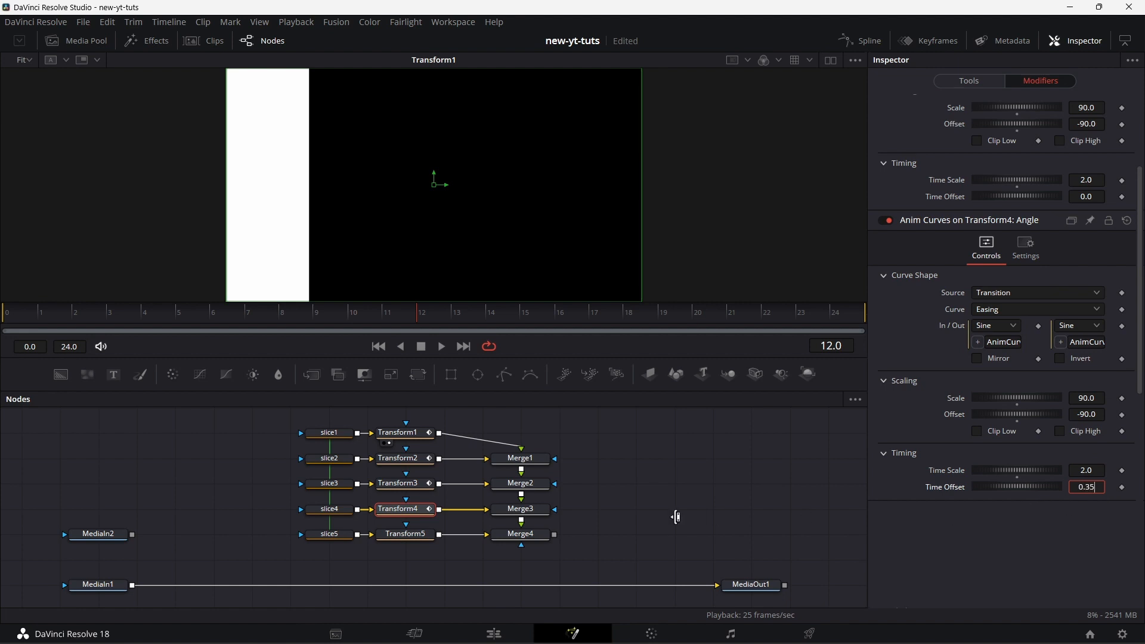
Modify the Angle of Transform5 with Anim Curves and display its modifier controls.
{"action": "left_click", "coordinate": [962, 81]}
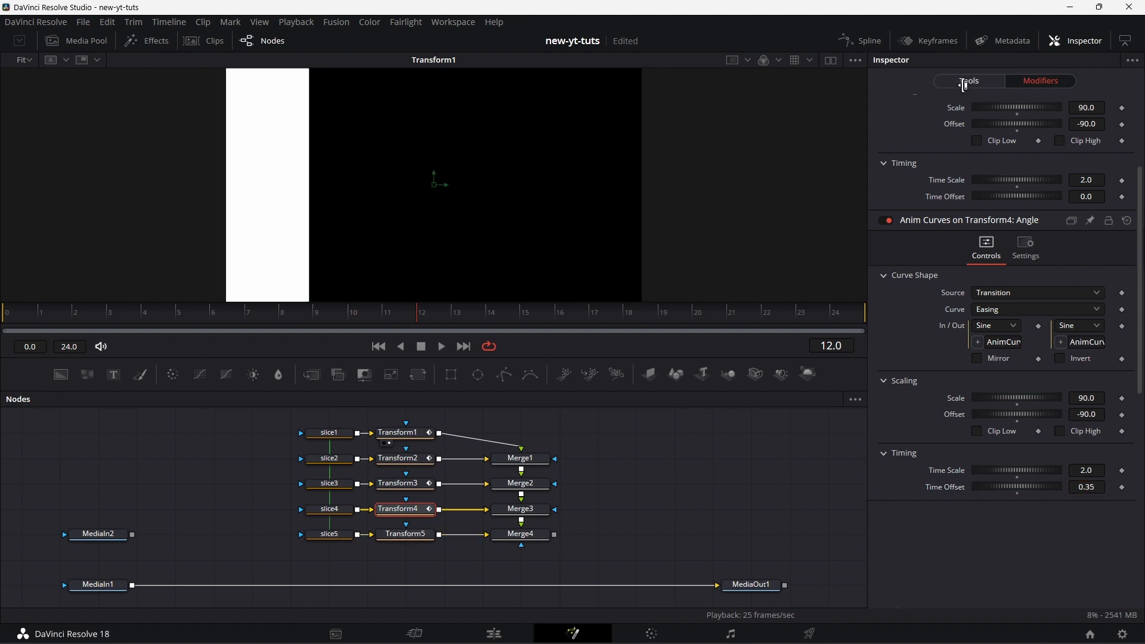
{"action": "left_click", "coordinate": [421, 536]}
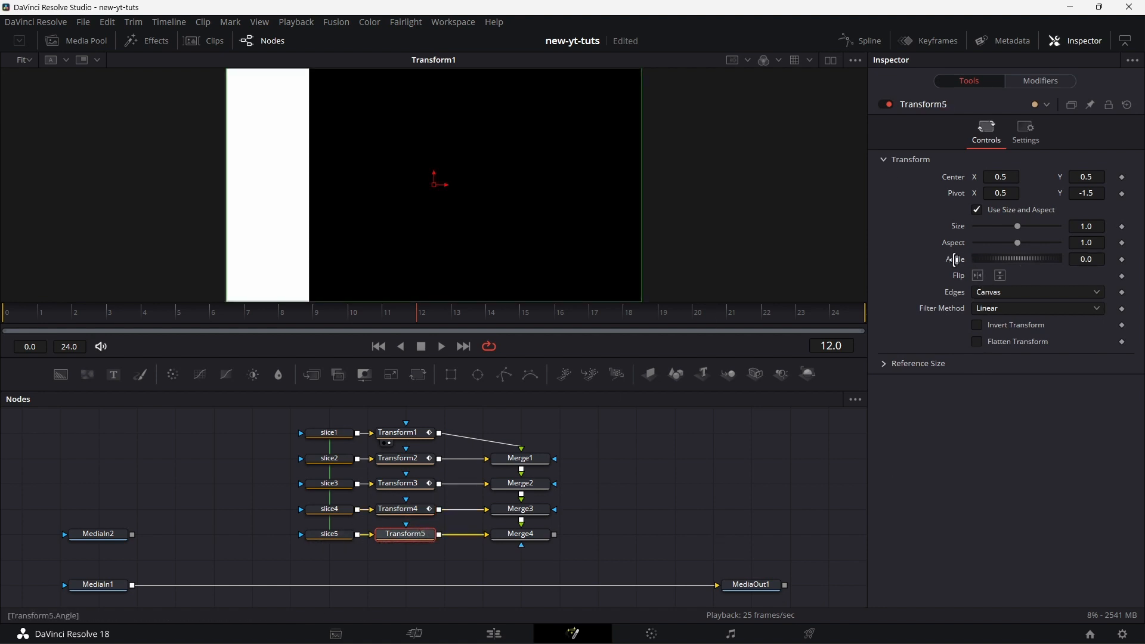
{"action": "right_click", "coordinate": [955, 259]}
{"action": "mouse_move", "coordinate": [1007, 315]}
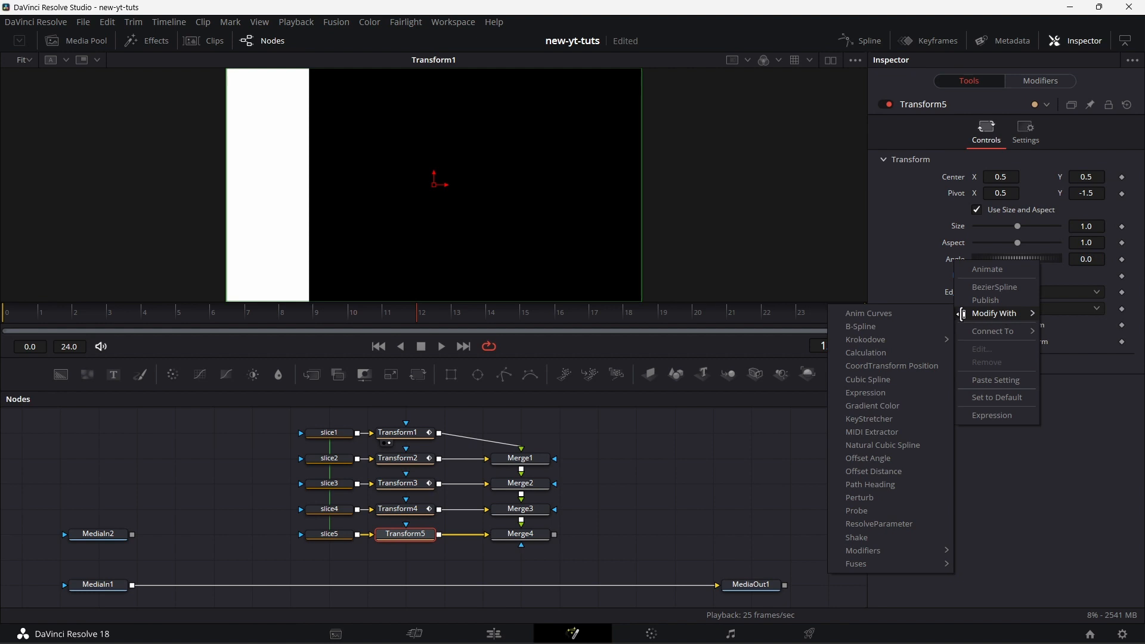
{"action": "left_click", "coordinate": [865, 313]}
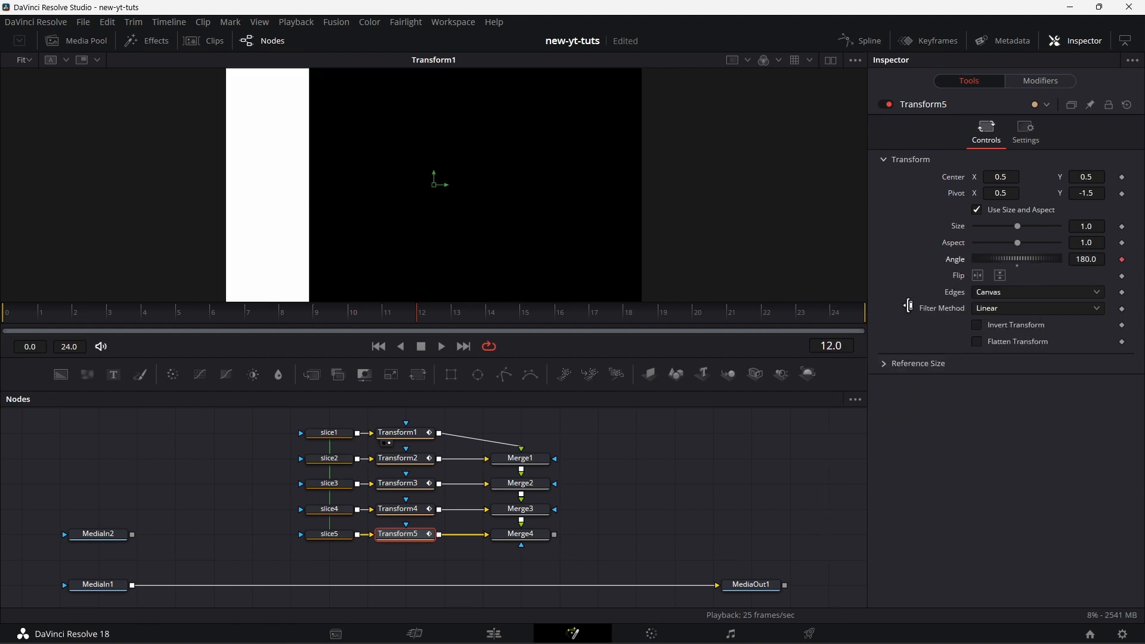
{"action": "left_click", "coordinate": [1050, 81]}
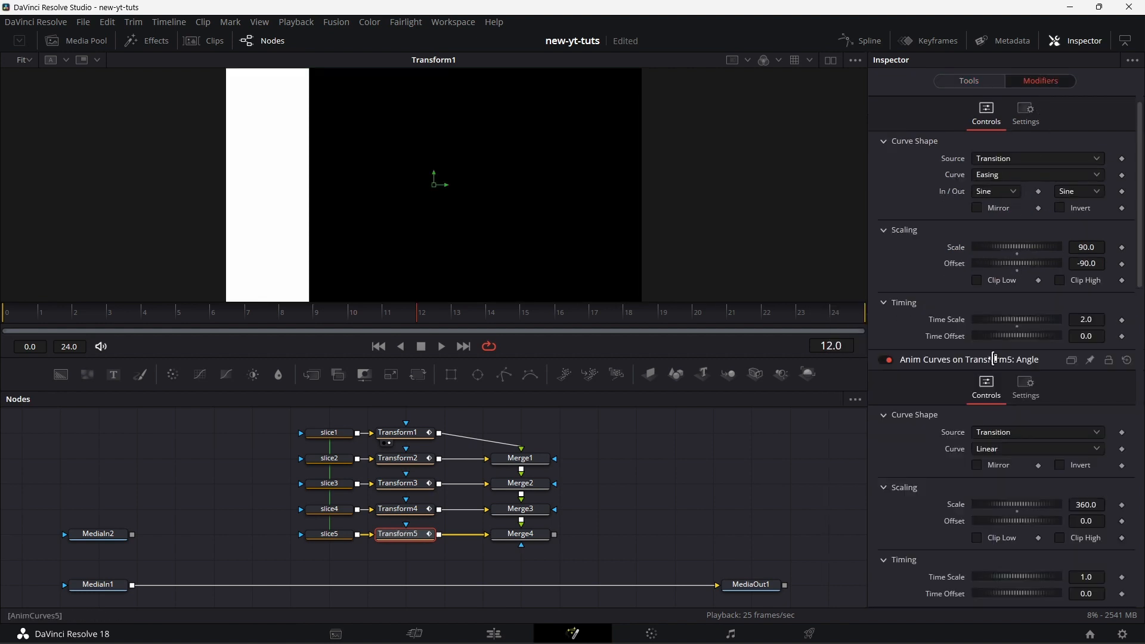
Set Transform5's angle curve to Easing and link its In and Out with expressions to Transform1's In and Out.
{"action": "left_click", "coordinate": [1002, 449]}
{"action": "left_click", "coordinate": [1000, 481]}
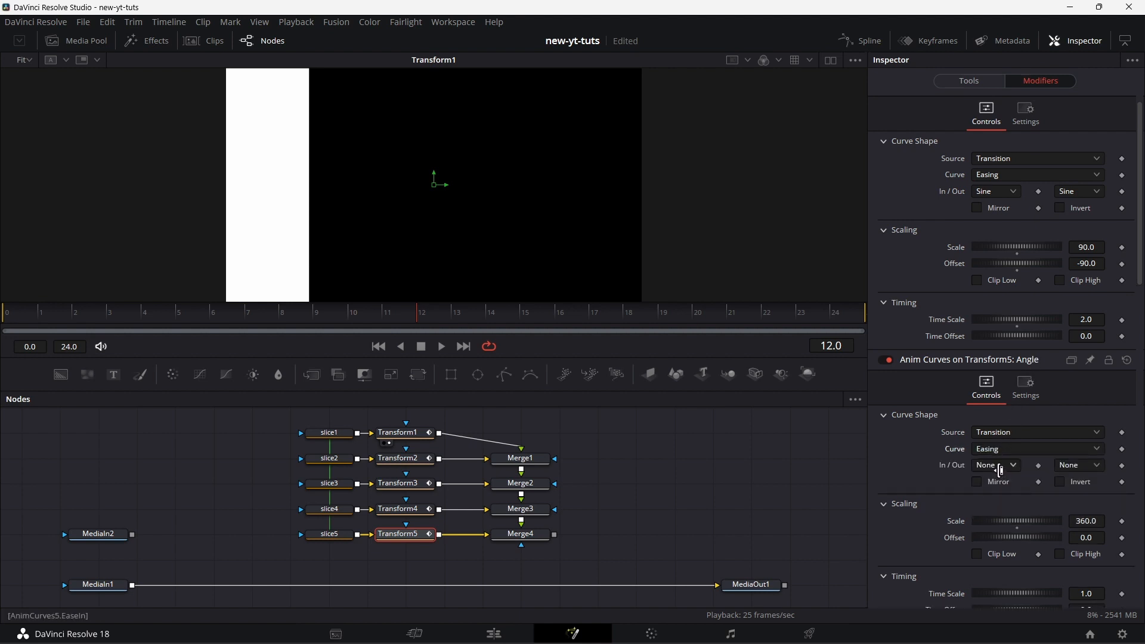
{"action": "right_click", "coordinate": [999, 465]}
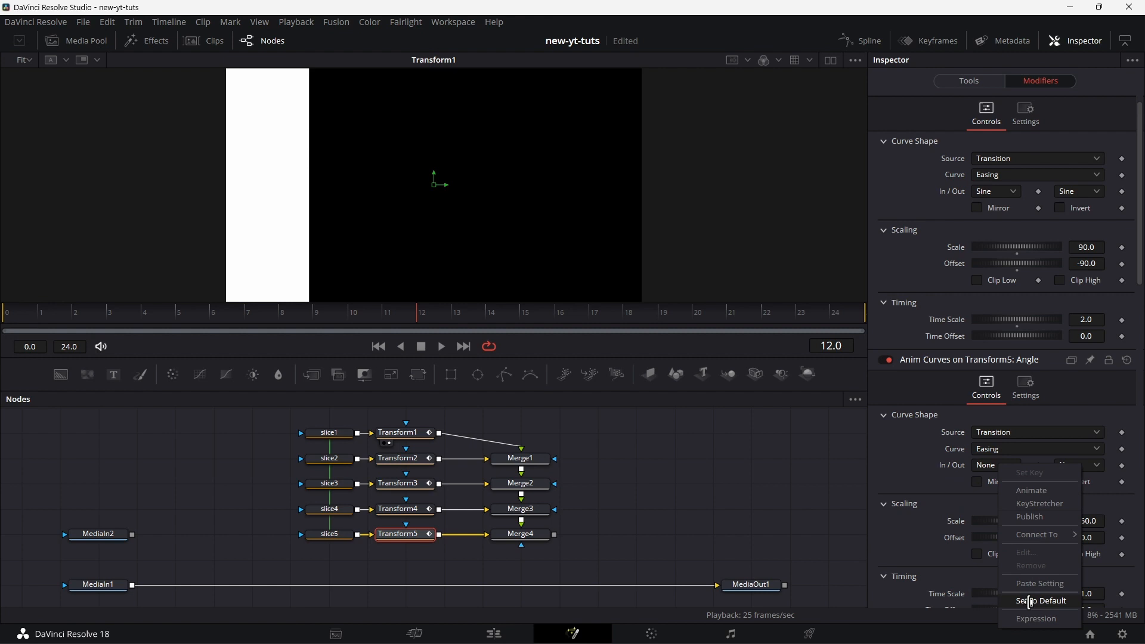
{"action": "left_click", "coordinate": [1040, 619]}
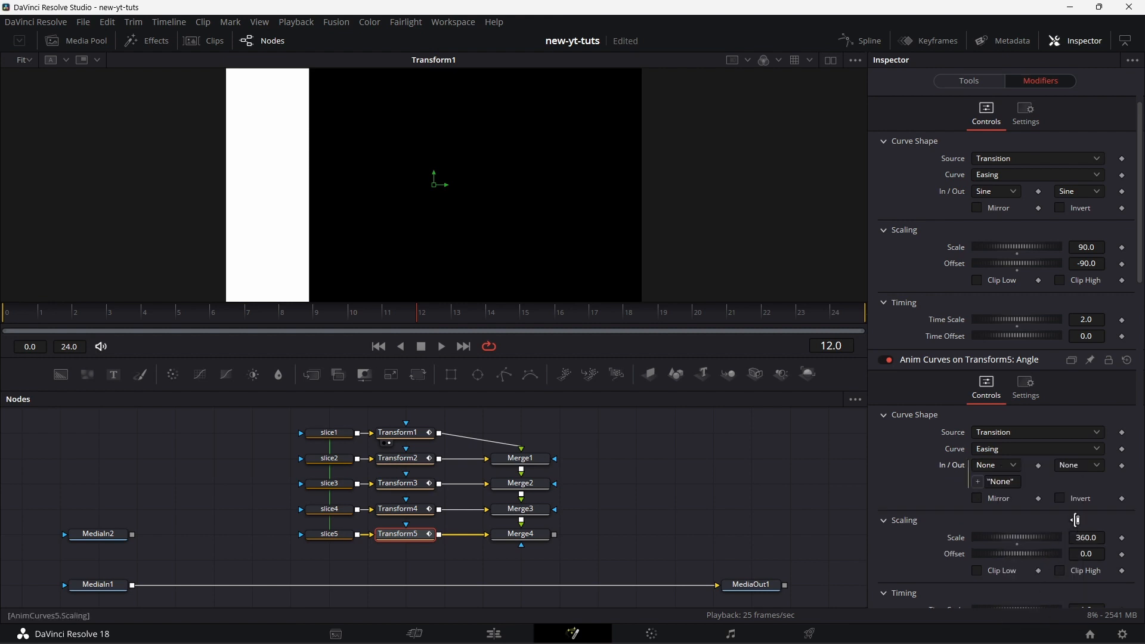
{"action": "right_click", "coordinate": [1081, 465]}
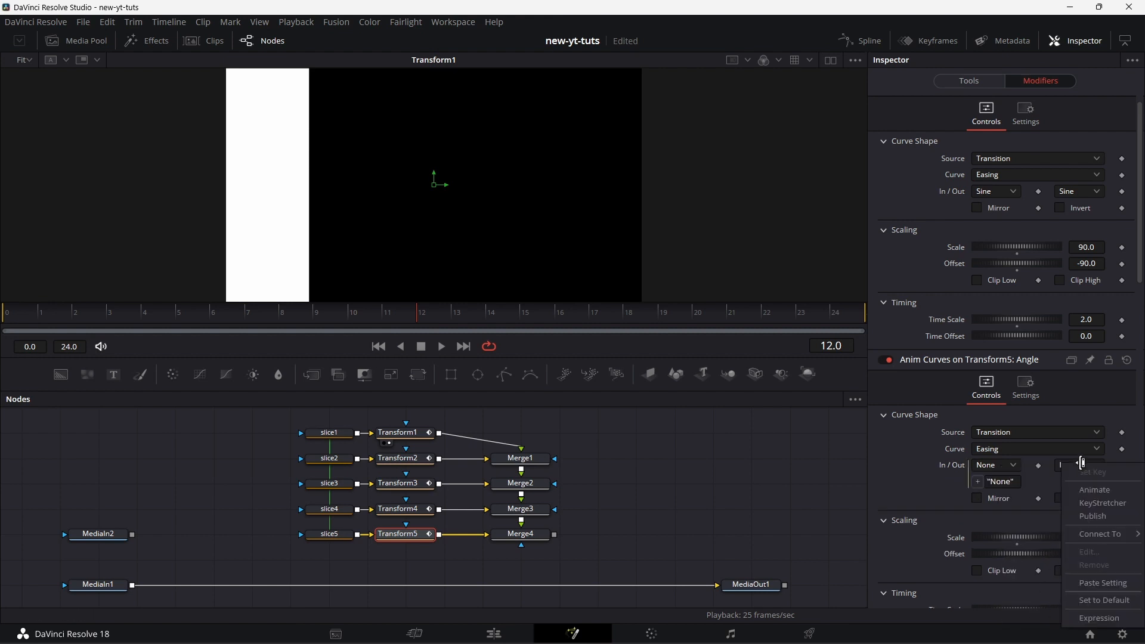
{"action": "left_click", "coordinate": [1099, 617]}
{"action": "left_click_drag", "start_coordinate": [983, 483], "coordinate": [988, 191]}
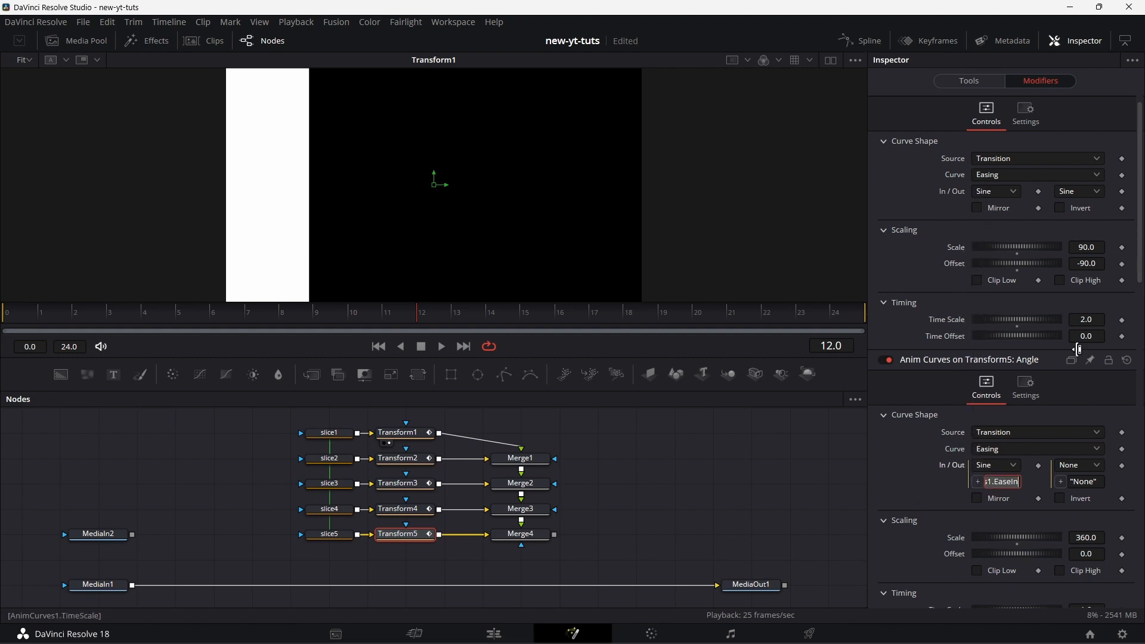
{"action": "left_click_drag", "start_coordinate": [1061, 481], "coordinate": [1074, 189]}
{"action": "left_click_drag", "start_coordinate": [1073, 191], "coordinate": [1074, 191]}
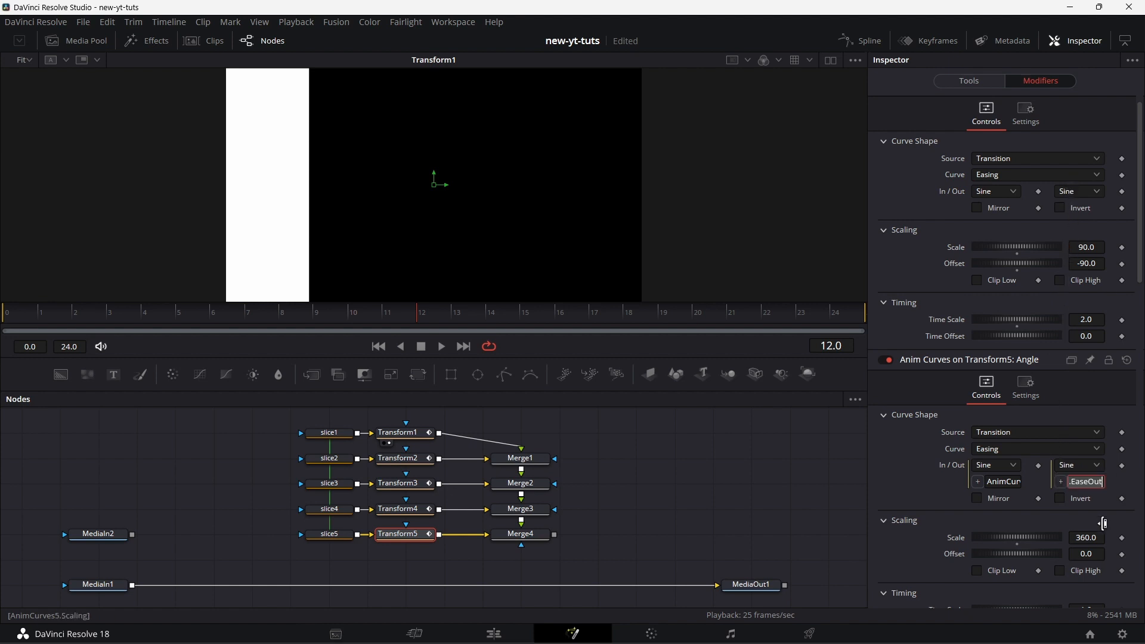
Set the Scale to 90, Offset to -90, Time Scale to 2 and Time Offset to 0.45 for Transform5's angle curve.
{"action": "scroll", "coordinate": [1088, 528], "scroll_direction": "down", "scroll_amount": 2}
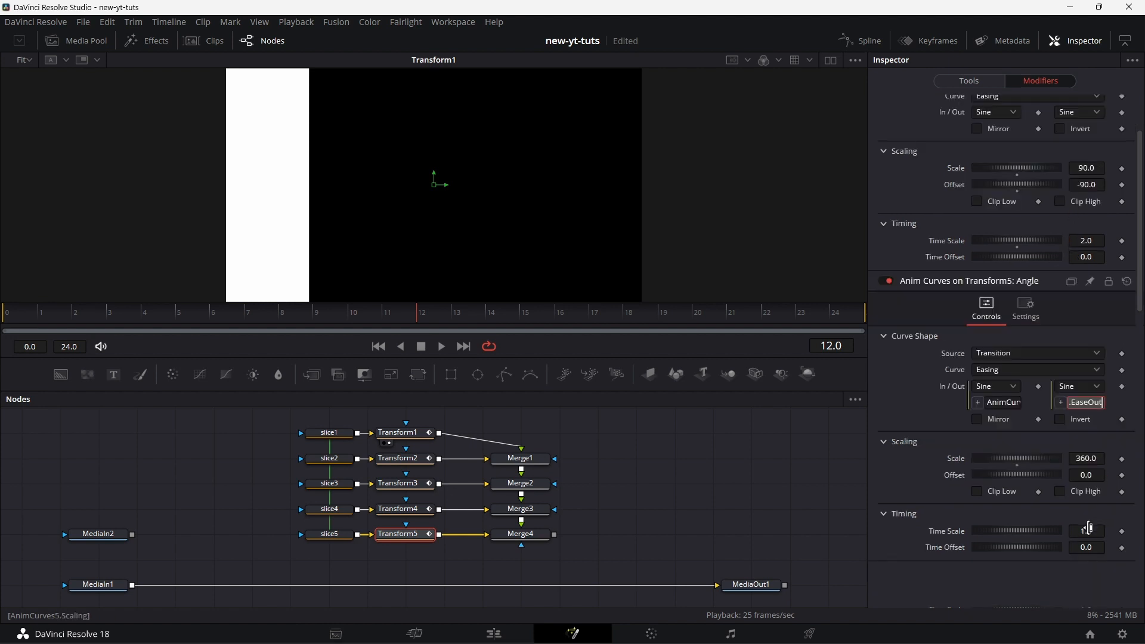
{"action": "left_click", "coordinate": [1096, 460]}
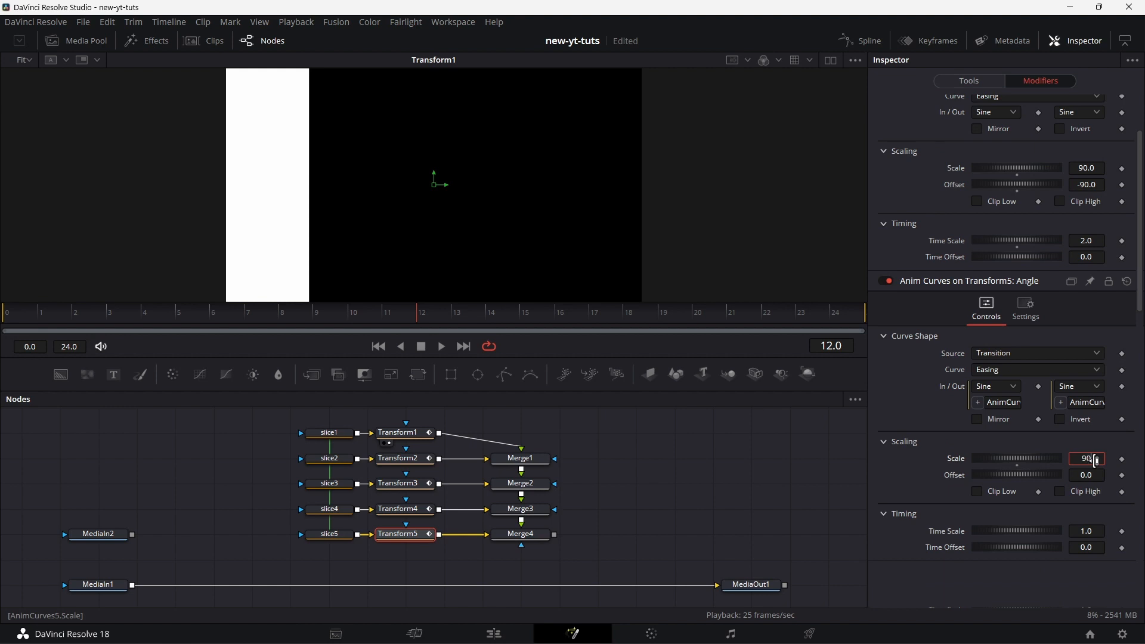
{"action": "left_click", "coordinate": [1091, 475]}
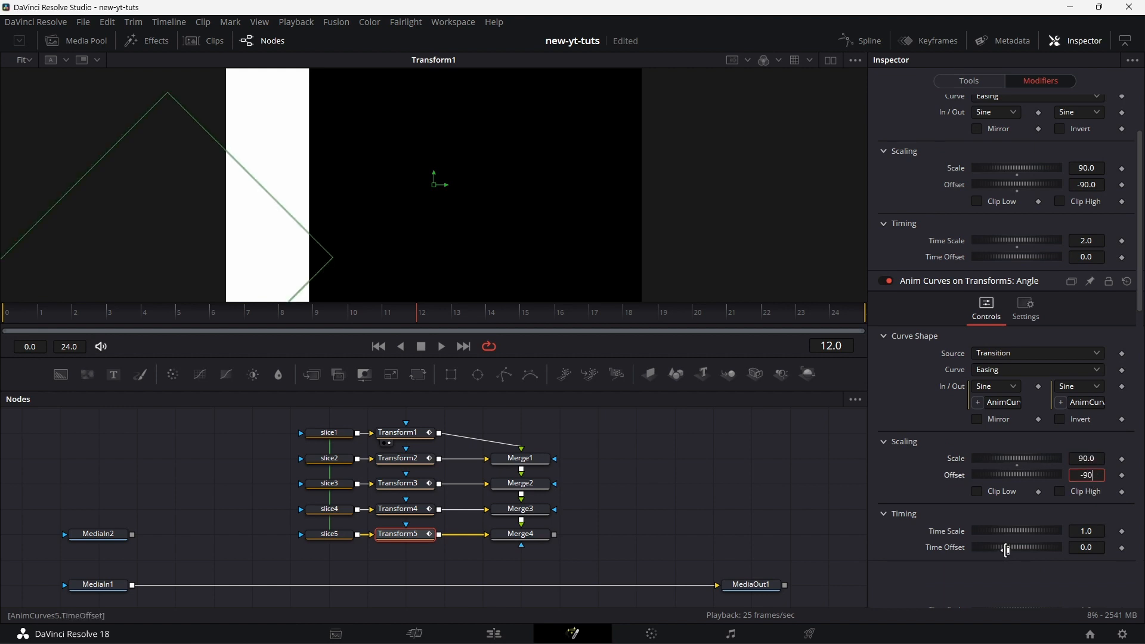
{"action": "left_click", "coordinate": [1086, 526]}
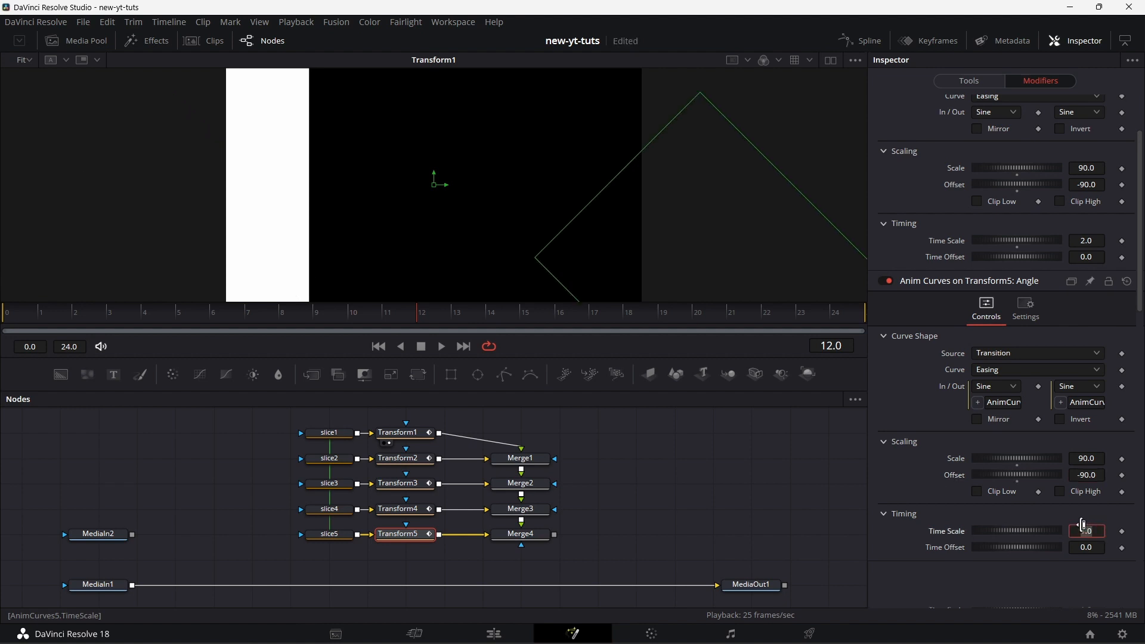
{"action": "left_click", "coordinate": [1094, 548]}
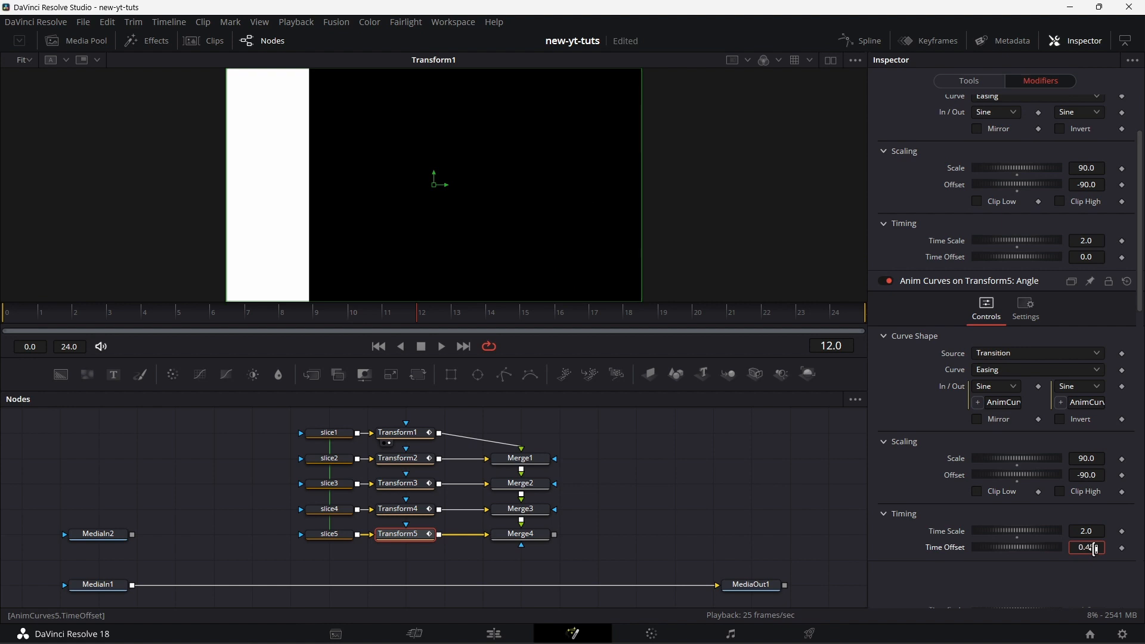
{"action": "type", "text": "0.4"}
{"action": "key", "text": "Tab"}
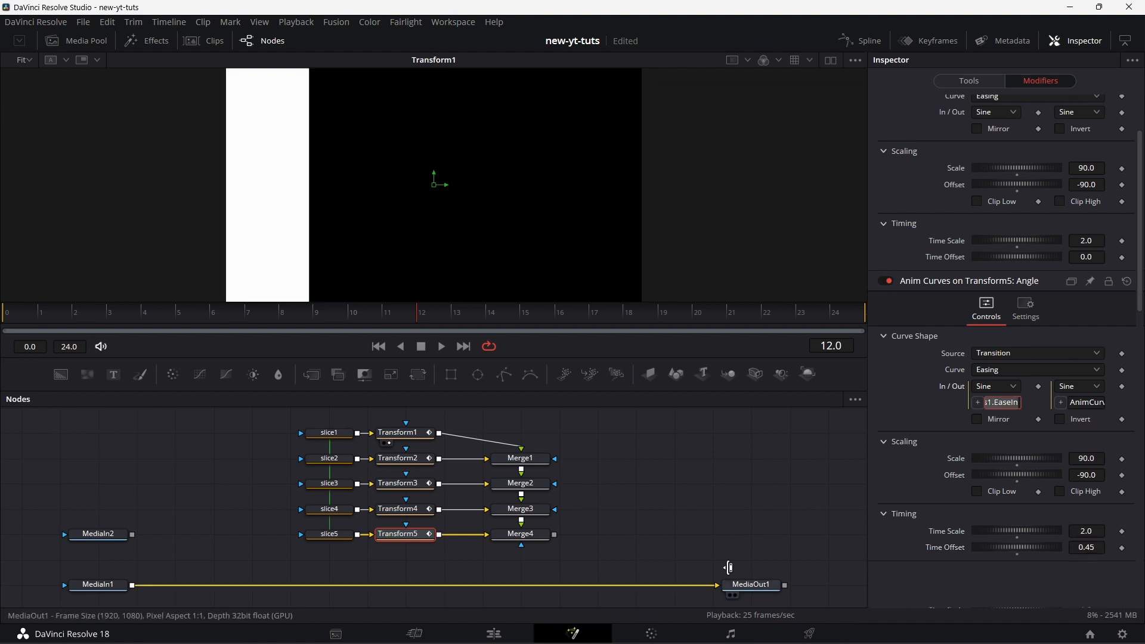
Show Merge4 in the viewer and play the combined slice animation from frame 0.
{"action": "left_click", "coordinate": [540, 536]}
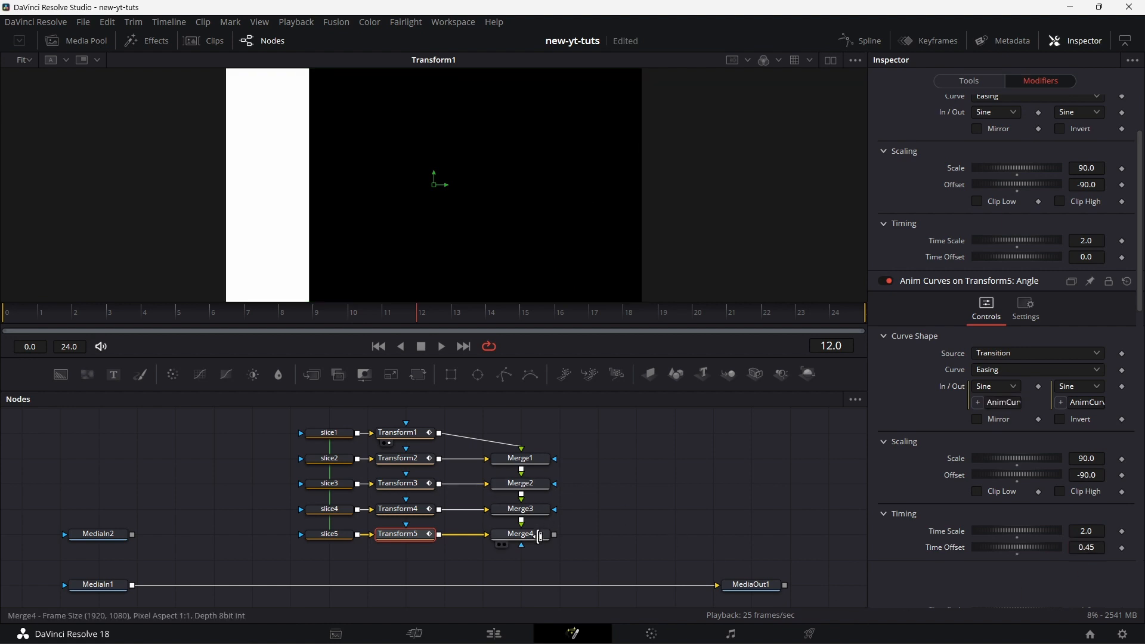
{"action": "key", "text": "1"}
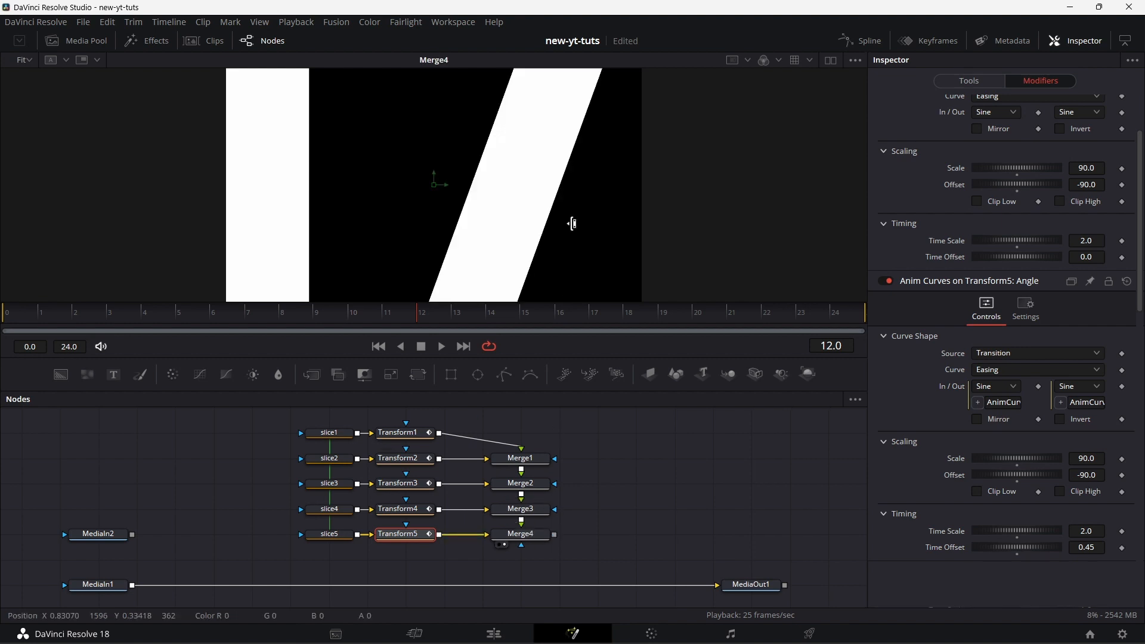
{"action": "left_click", "coordinate": [7, 315]}
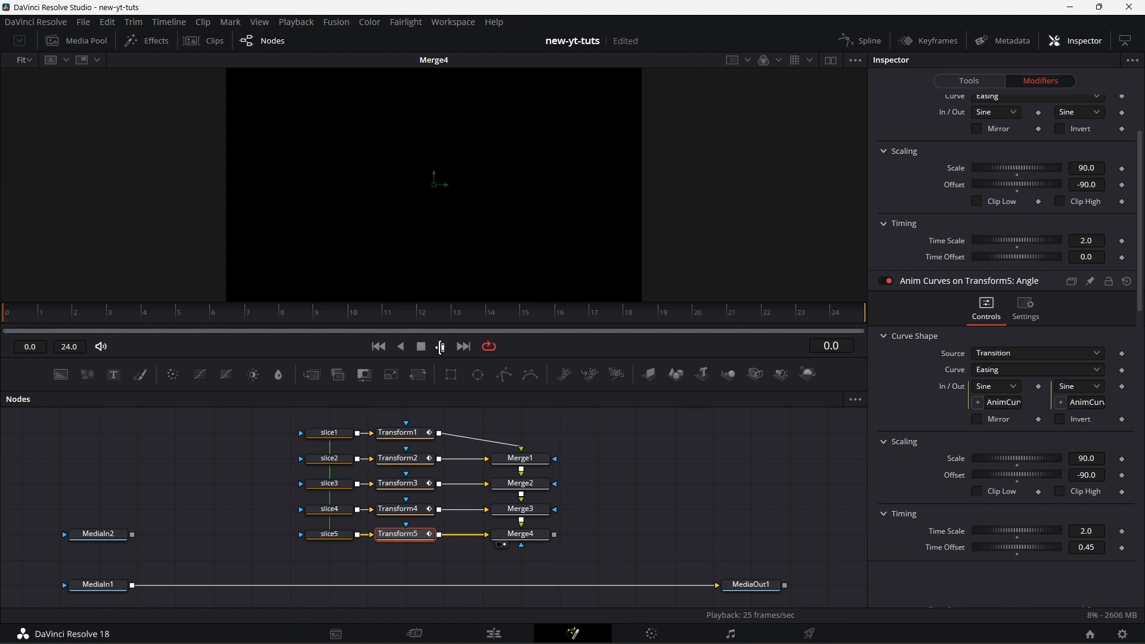
{"action": "left_click", "coordinate": [442, 347]}
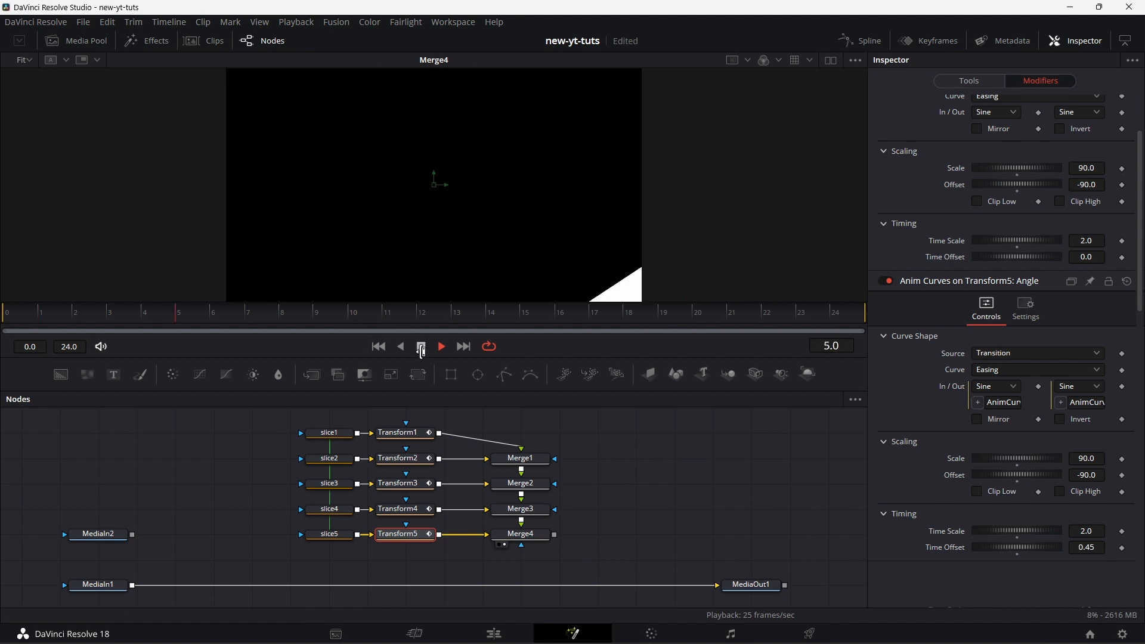
{"action": "left_click", "coordinate": [420, 347]}
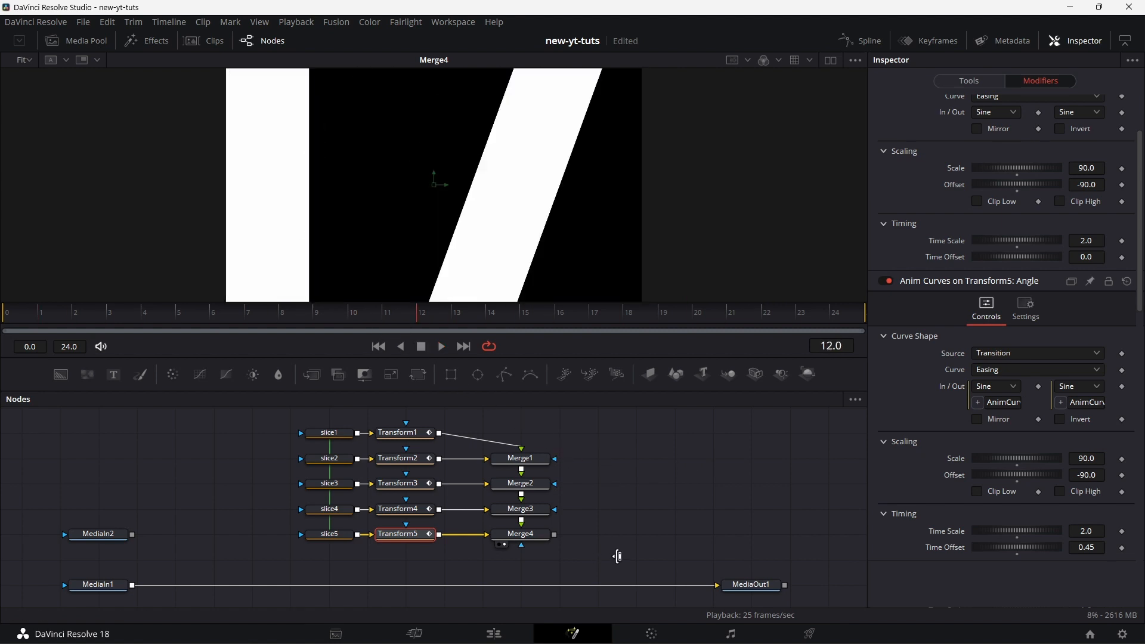
Move Merge1 to Merge4 together closer to the slice Transforms in the node graph.
{"action": "left_click_drag", "start_coordinate": [616, 555], "coordinate": [506, 459]}
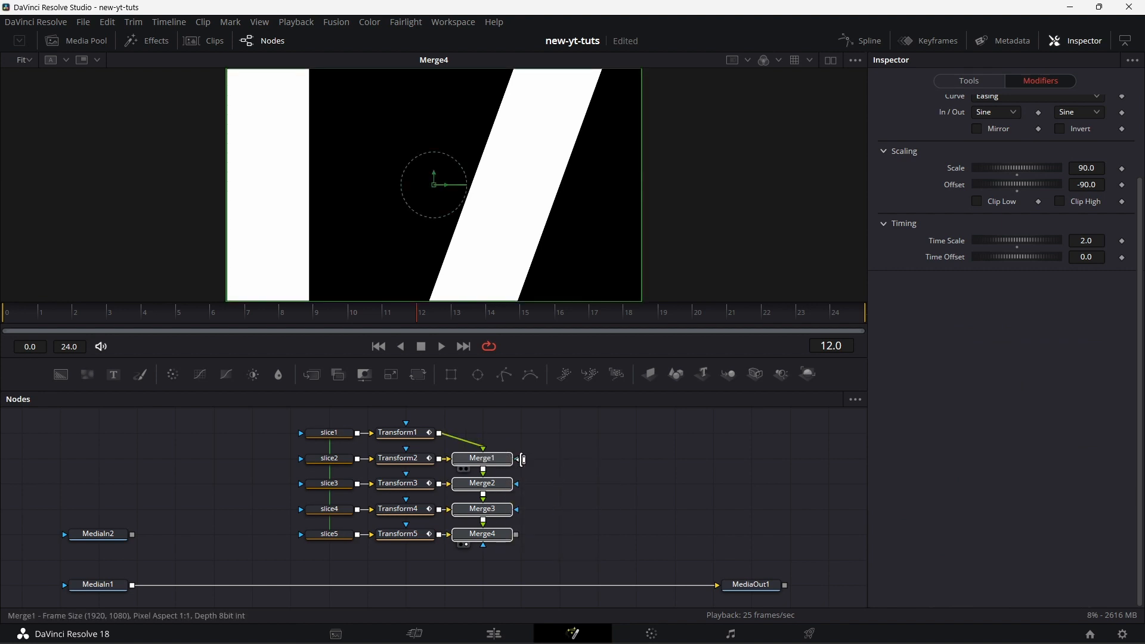
{"action": "left_click", "coordinate": [631, 514]}
{"action": "left_click_drag", "start_coordinate": [647, 521], "coordinate": [599, 523]}
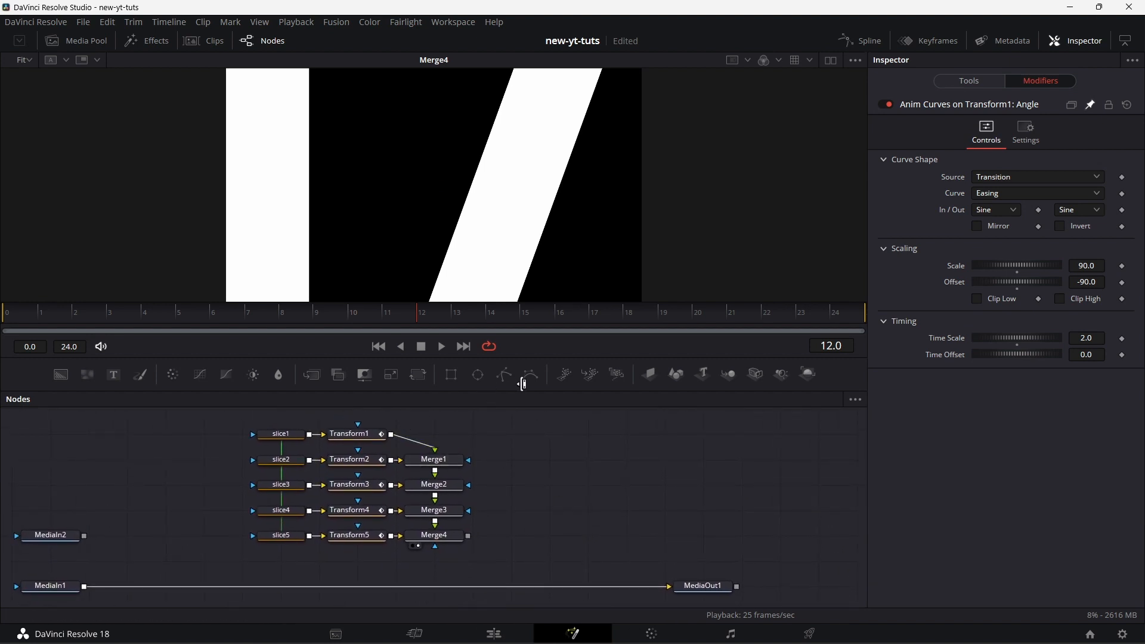
Add a Transform node after Merge4, rotate it by about 28.7 degrees and show it in the viewer.
{"action": "left_click_drag", "start_coordinate": [389, 384], "coordinate": [528, 539]}
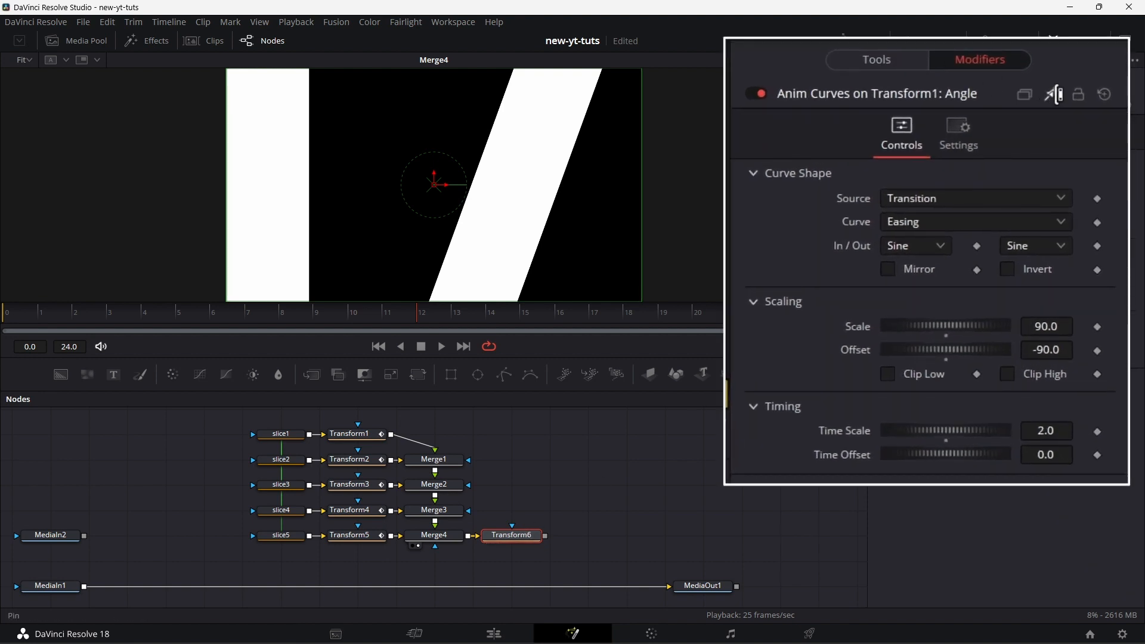
{"action": "left_click", "coordinate": [876, 59]}
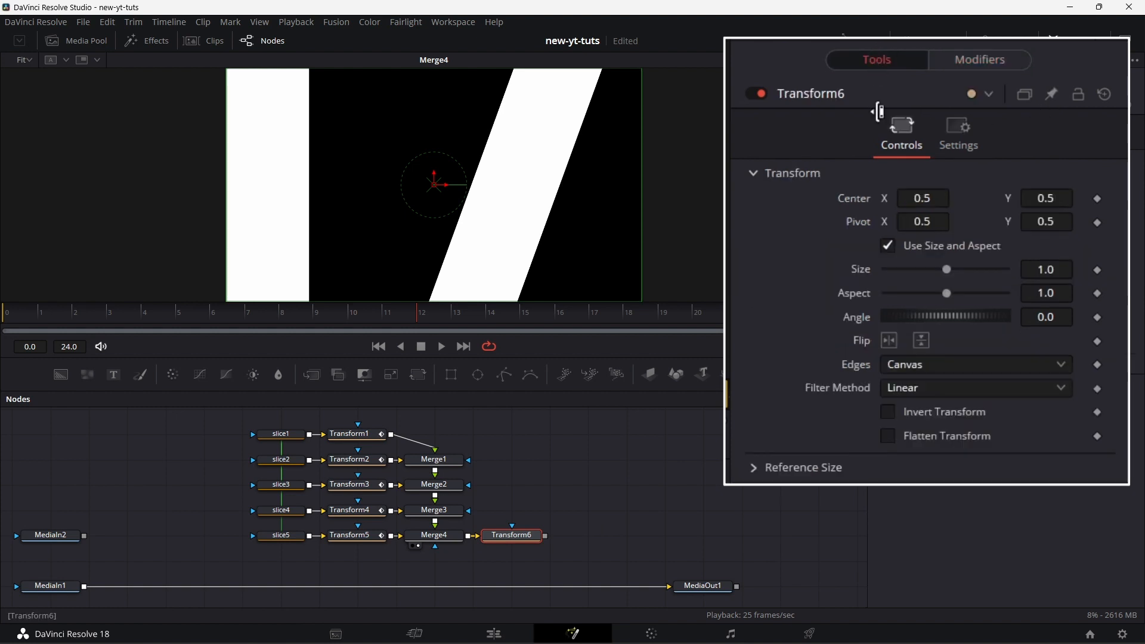
{"action": "left_click_drag", "start_coordinate": [932, 316], "coordinate": [945, 316]}
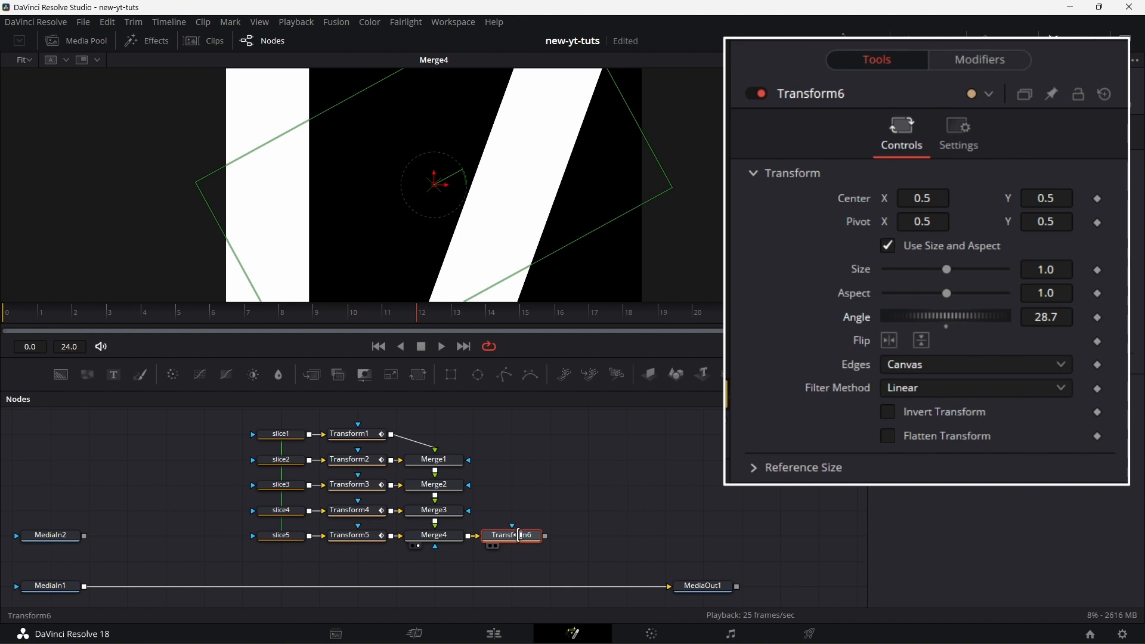
{"action": "key", "text": "1"}
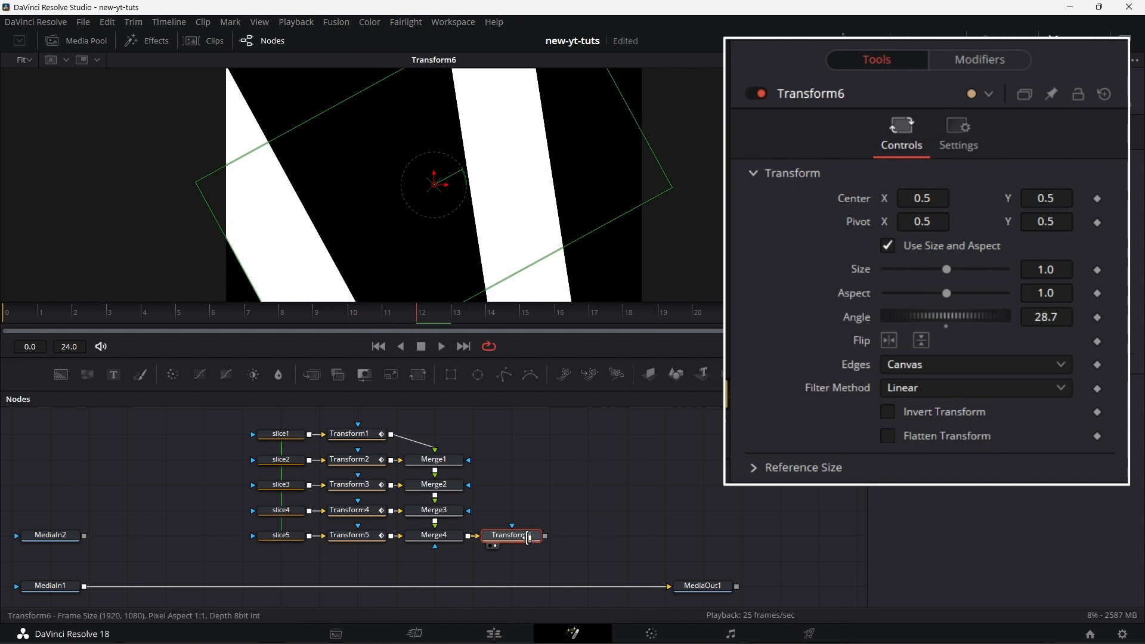
Set Transform6's Angle to 45 and play back the rotated strips.
{"action": "left_click", "coordinate": [1048, 317]}
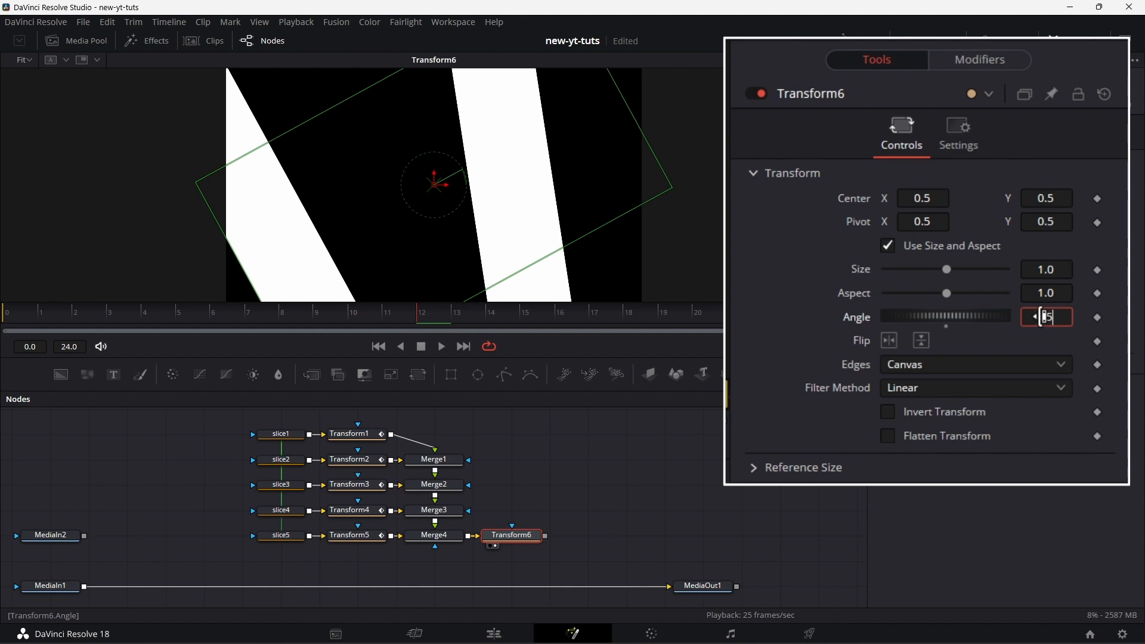
{"action": "type", "text": "45"}
{"action": "key", "text": "Tab"}
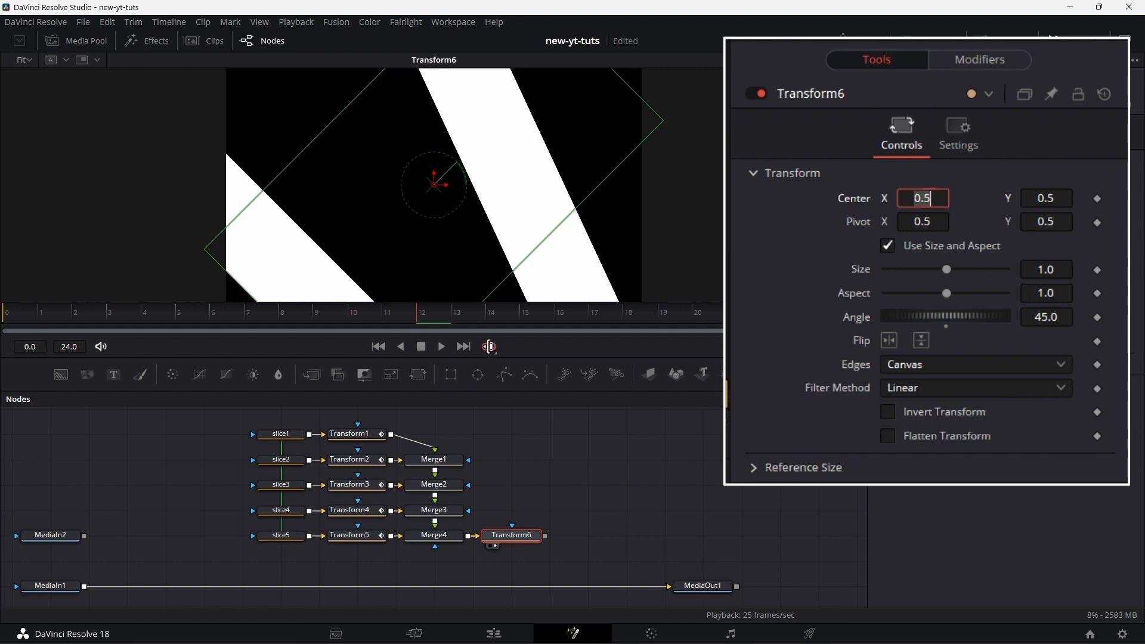
{"action": "left_click", "coordinate": [441, 347]}
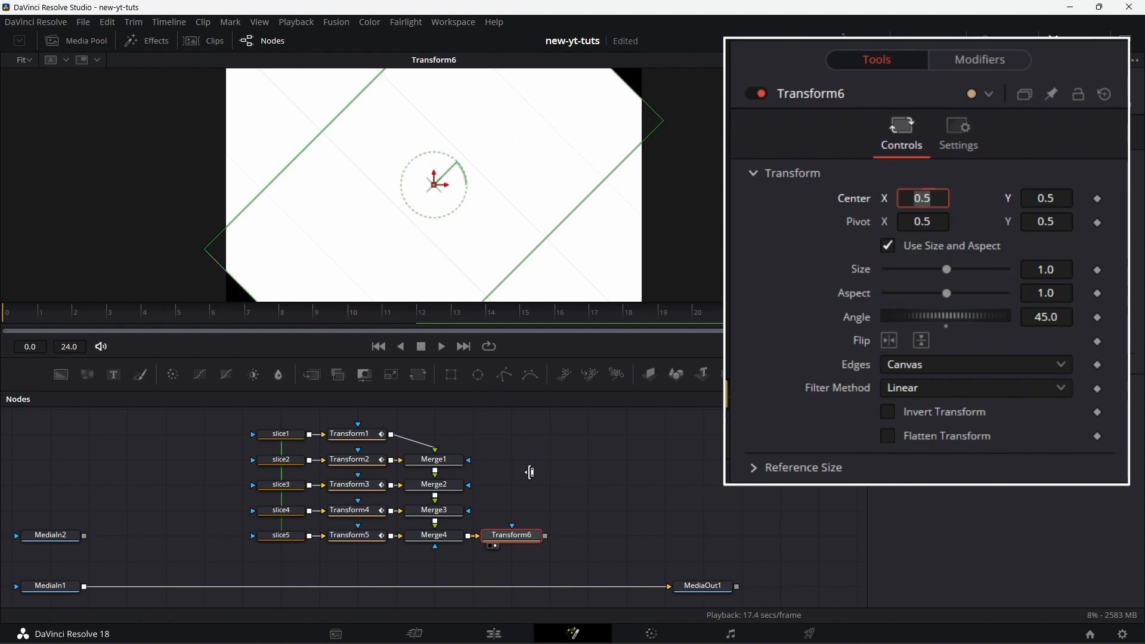
Set slice1's Width to 0.3.
{"action": "left_click", "coordinate": [289, 434]}
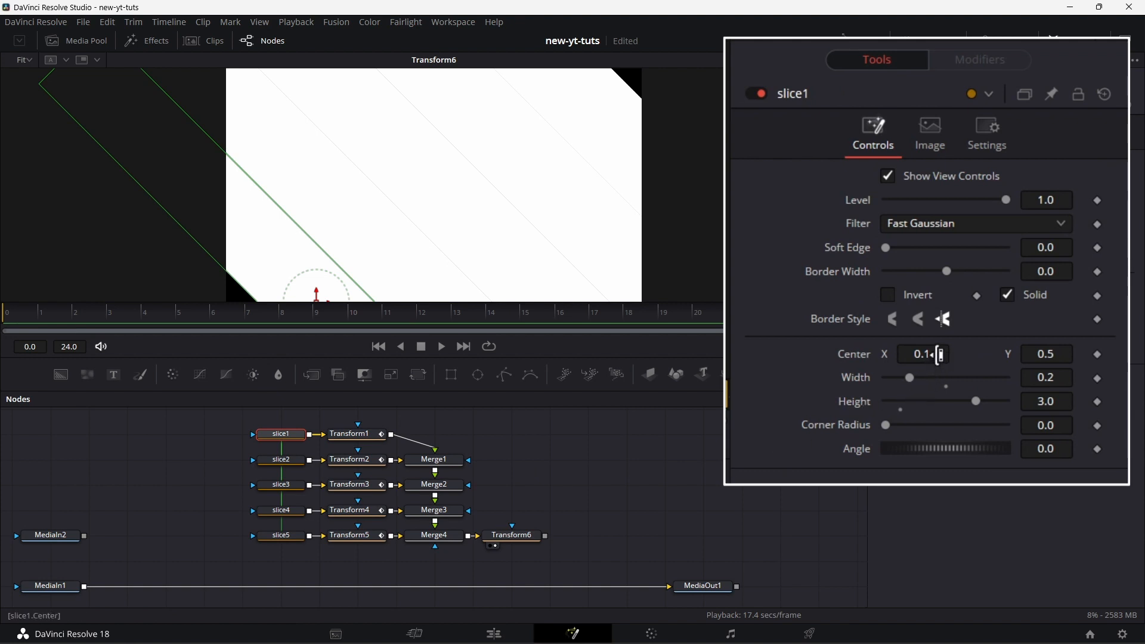
{"action": "left_click", "coordinate": [1063, 377]}
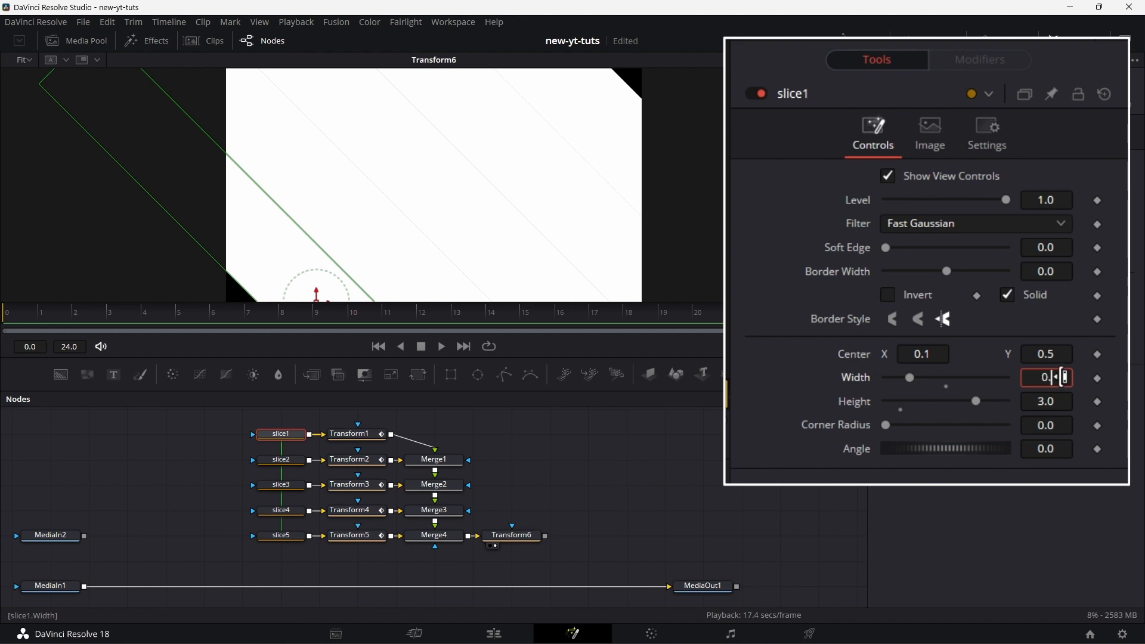
{"action": "type", "text": "0.3"}
{"action": "key", "text": "Tab"}
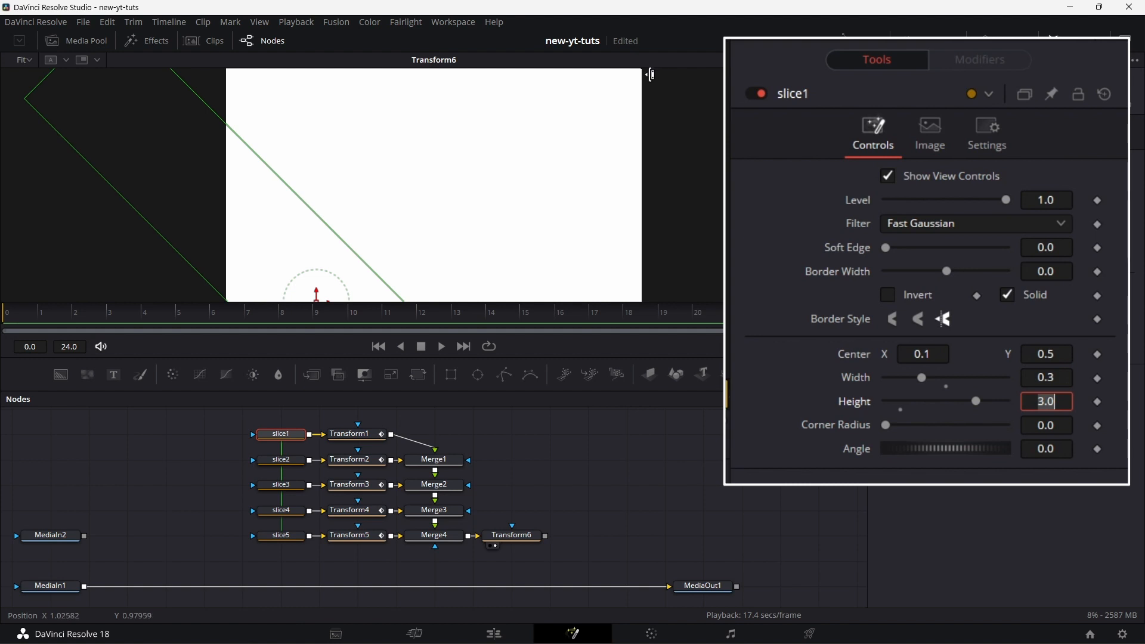
Deinstance the Width parameter of slice2, slice3, slice4 and slice5 so each can be set independently of slice1.
{"action": "left_click", "coordinate": [292, 462]}
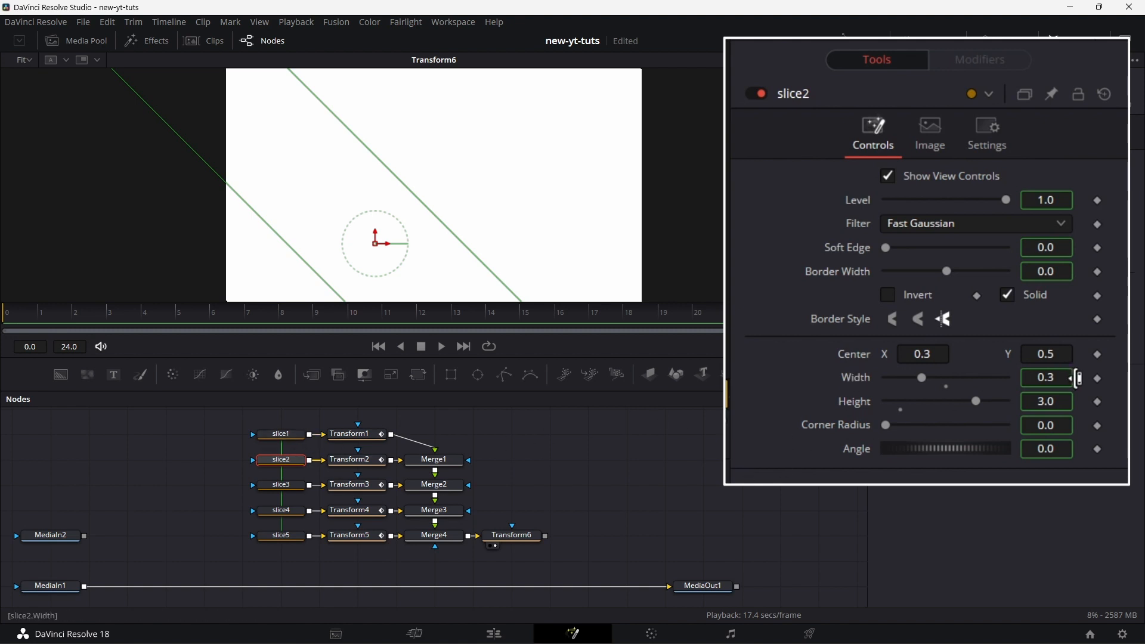
{"action": "right_click", "coordinate": [861, 377]}
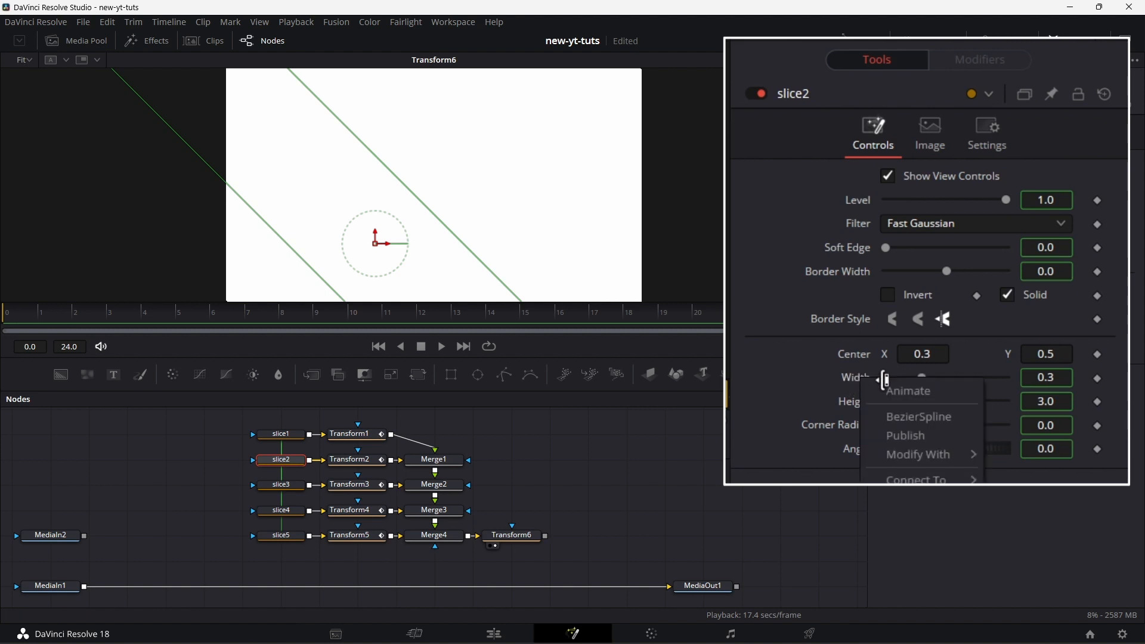
{"action": "key", "text": "Escape"}
{"action": "left_click", "coordinate": [280, 485]}
{"action": "right_click", "coordinate": [854, 377]}
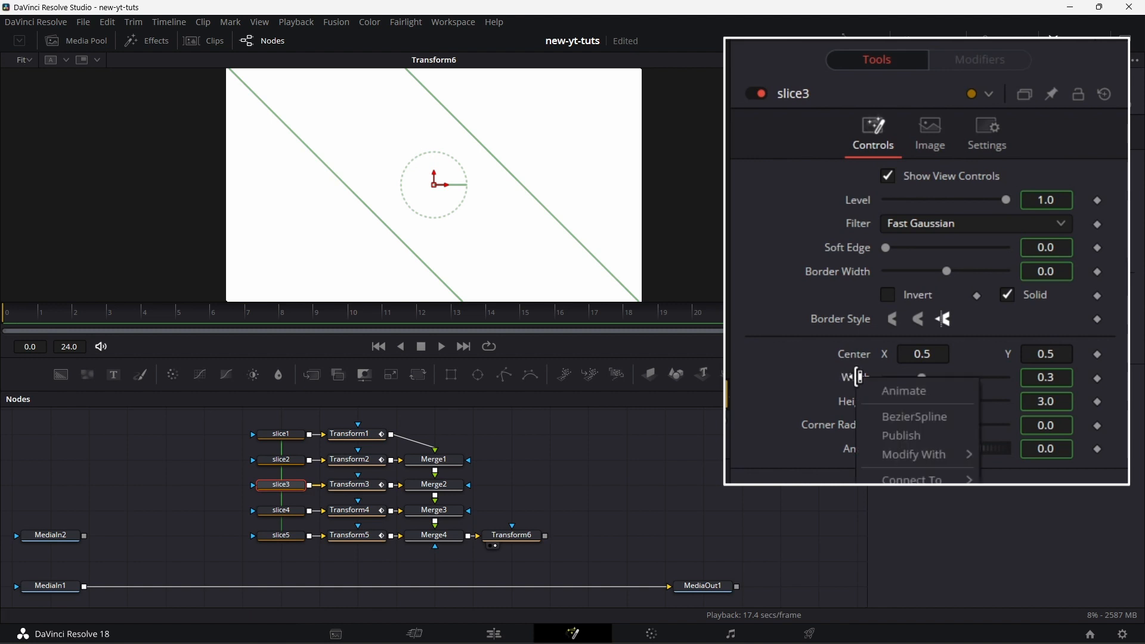
{"action": "key", "text": "Escape"}
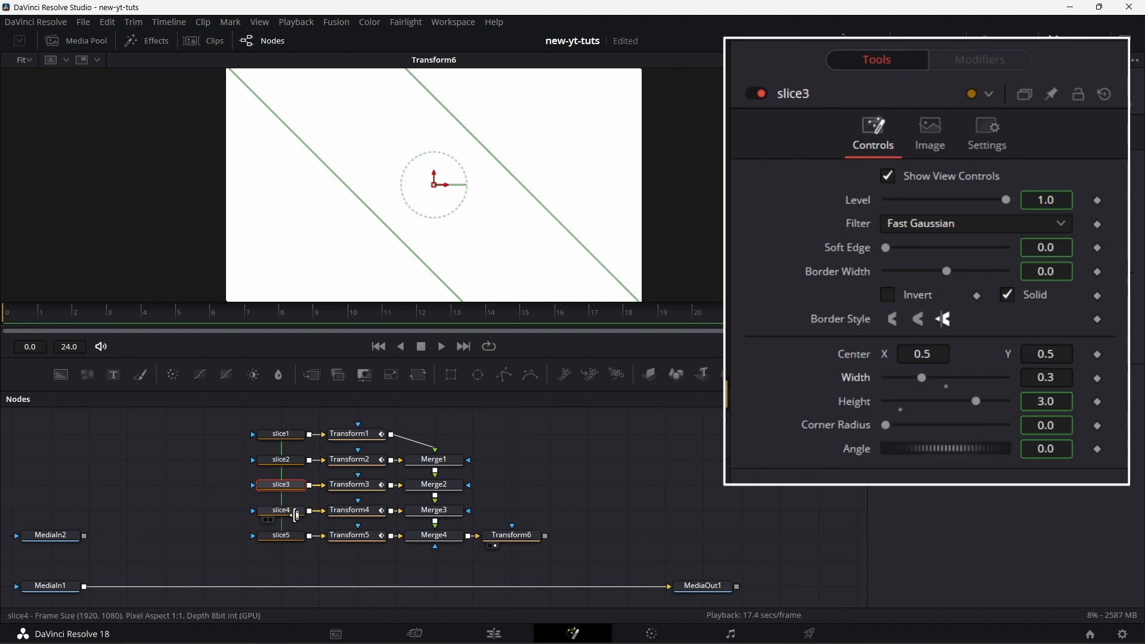
{"action": "left_click", "coordinate": [295, 511]}
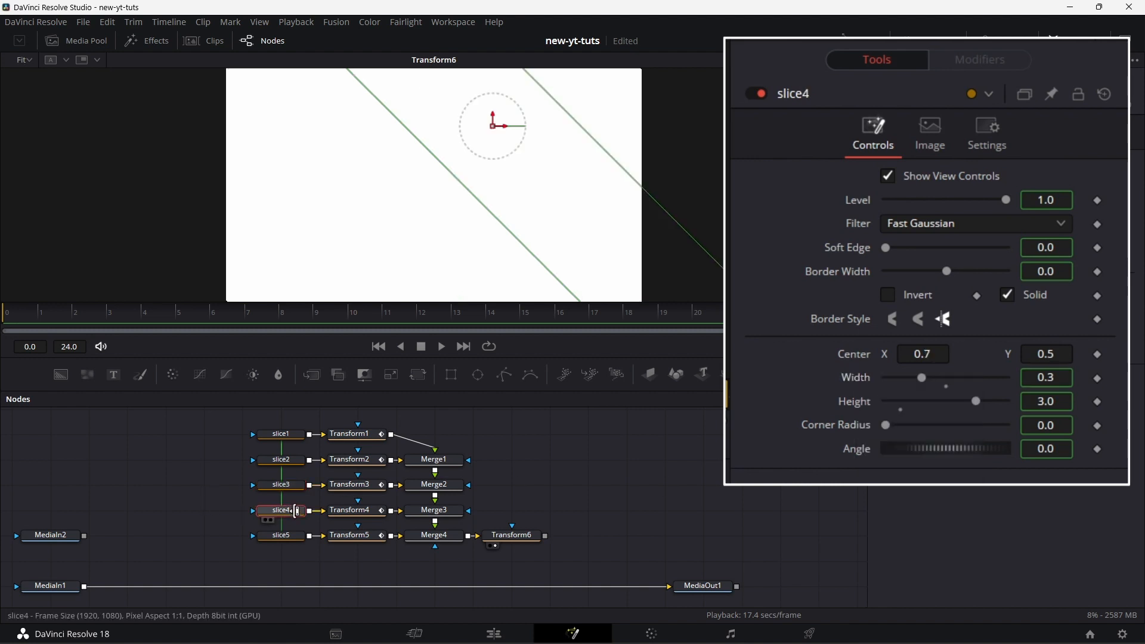
{"action": "right_click", "coordinate": [859, 377]}
{"action": "key", "text": "Escape"}
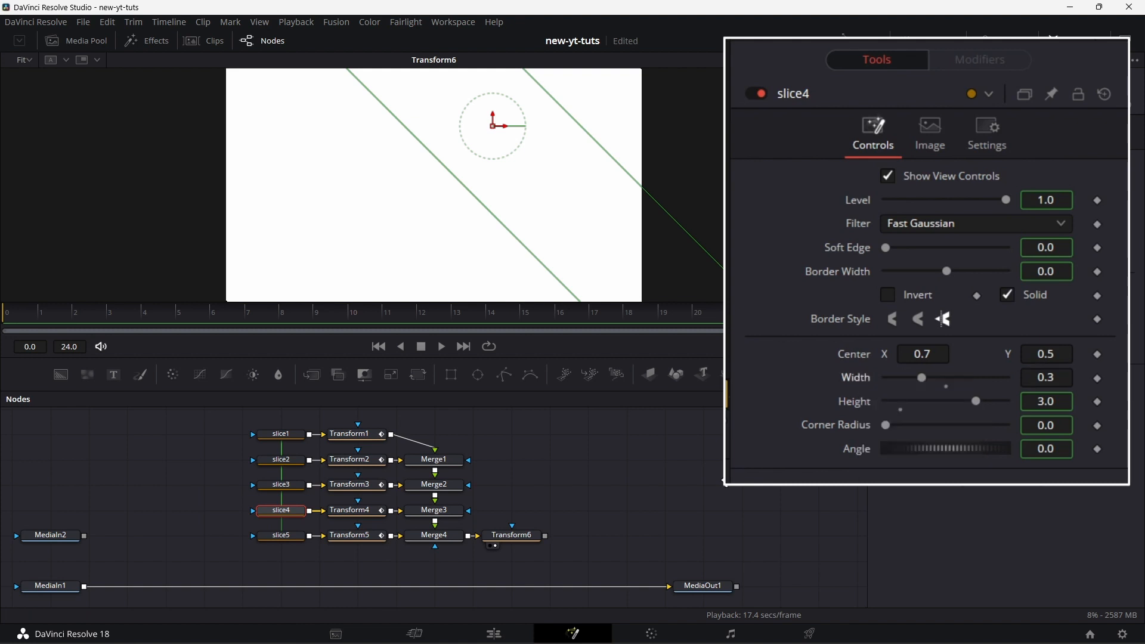
{"action": "left_click", "coordinate": [294, 538]}
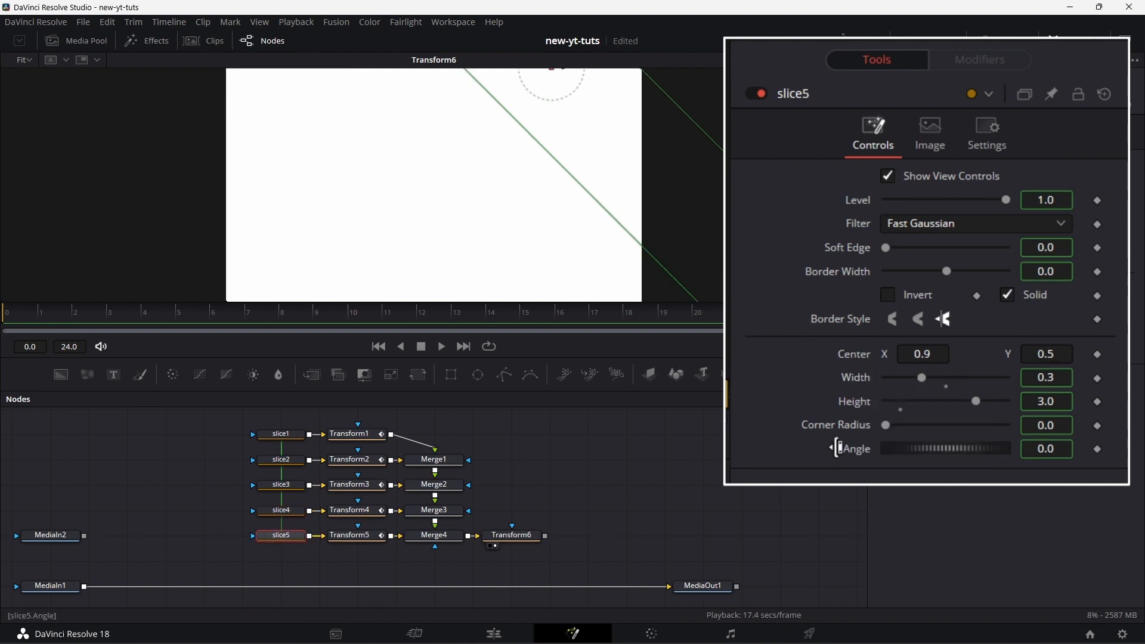
{"action": "right_click", "coordinate": [861, 378]}
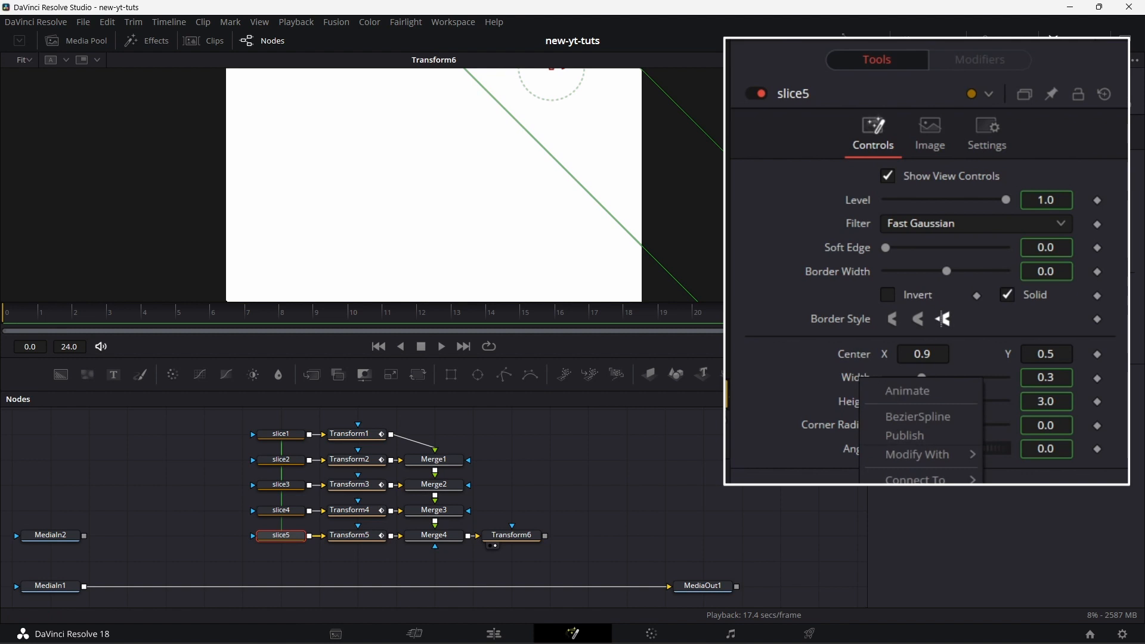
{"action": "left_click", "coordinate": [905, 504]}
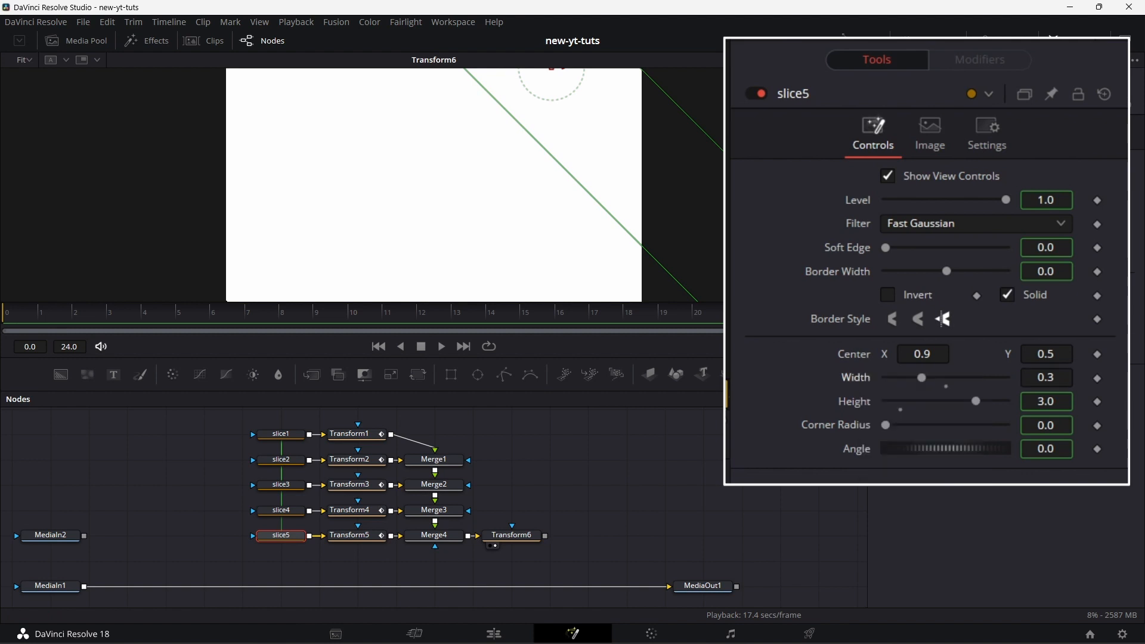
Set the Width of slice2 and slice3 to 0.2.
{"action": "left_click", "coordinate": [278, 460]}
{"action": "left_click", "coordinate": [1050, 377]}
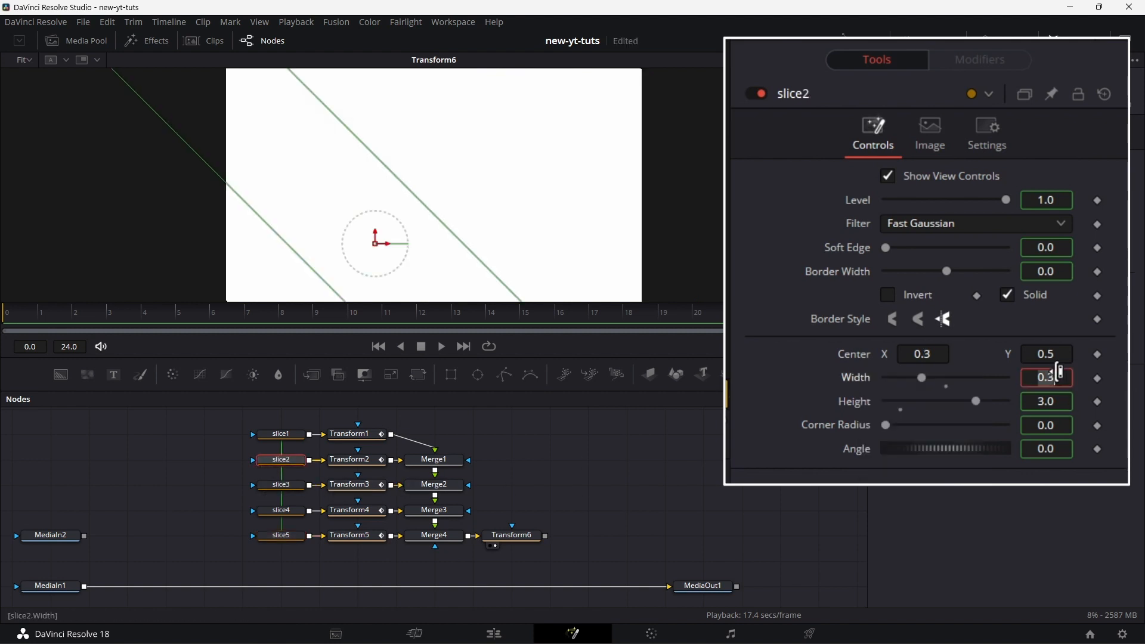
{"action": "left_click", "coordinate": [1058, 376]}
{"action": "type", "text": "2"}
{"action": "key", "text": "Tab"}
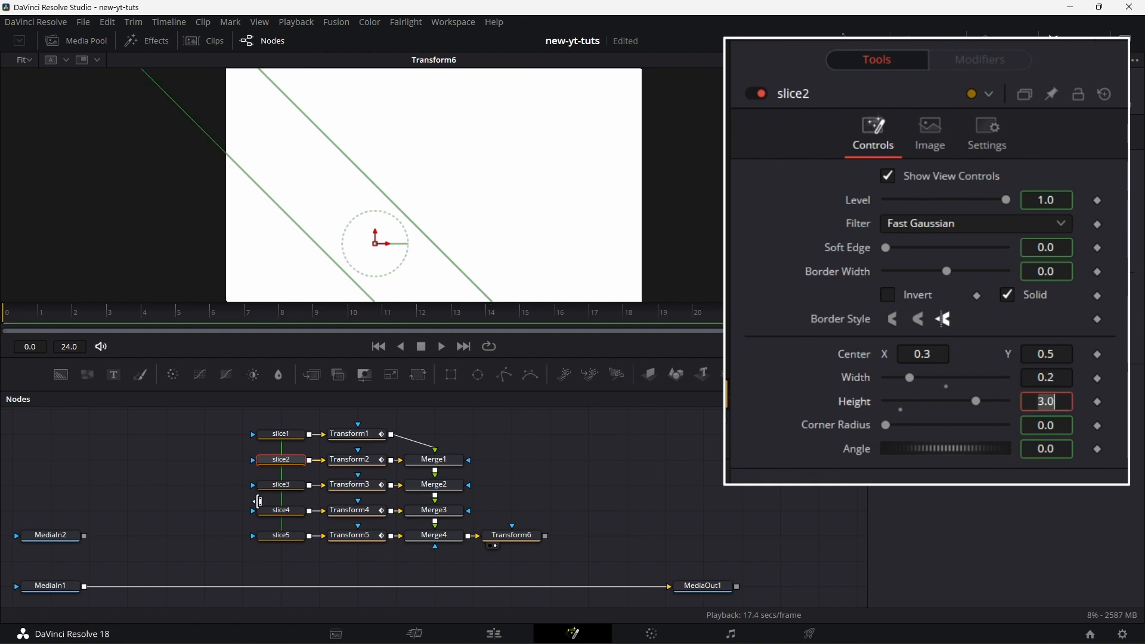
{"action": "left_click", "coordinate": [281, 484]}
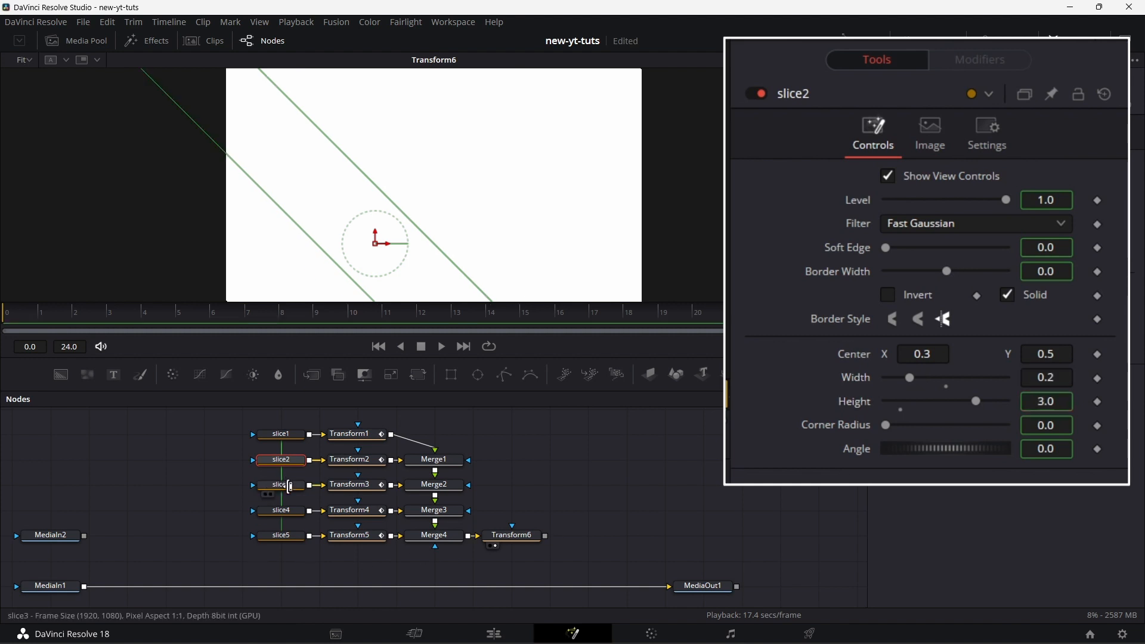
{"action": "left_click", "coordinate": [1067, 386]}
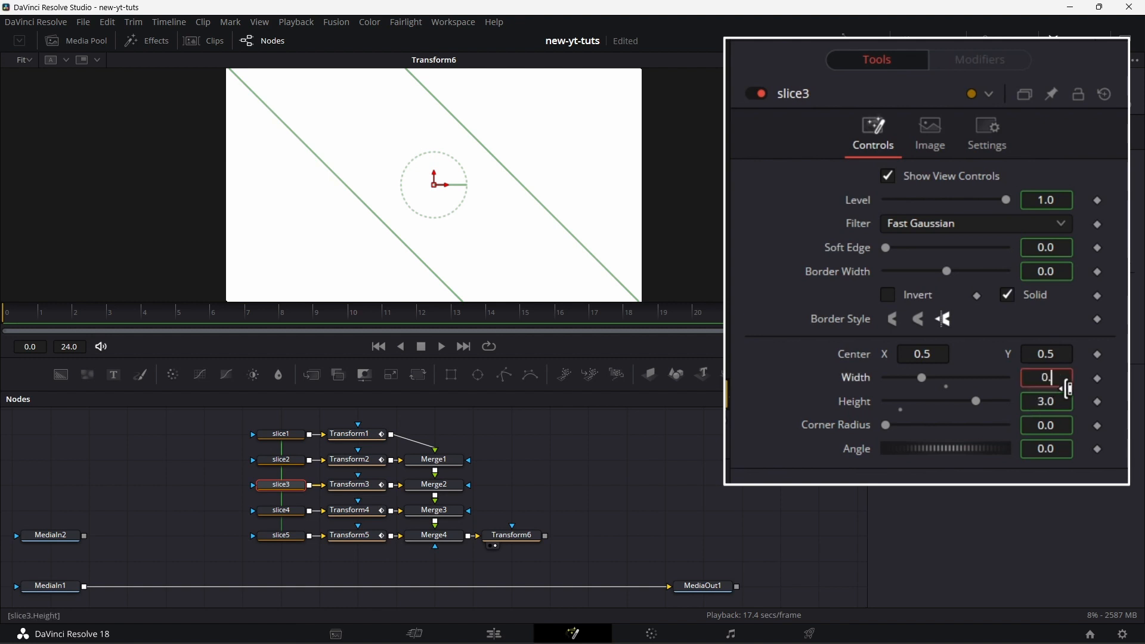
{"action": "key", "text": "Tab"}
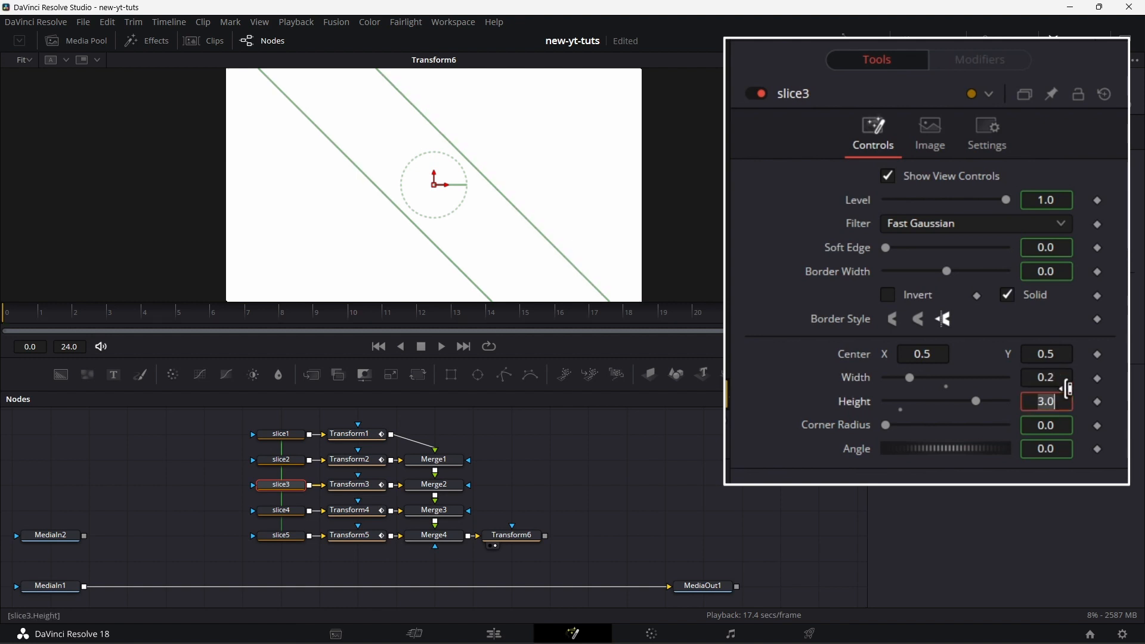
Set slice4's Width to 0.2.
{"action": "left_click", "coordinate": [293, 512]}
{"action": "left_click", "coordinate": [1056, 381]}
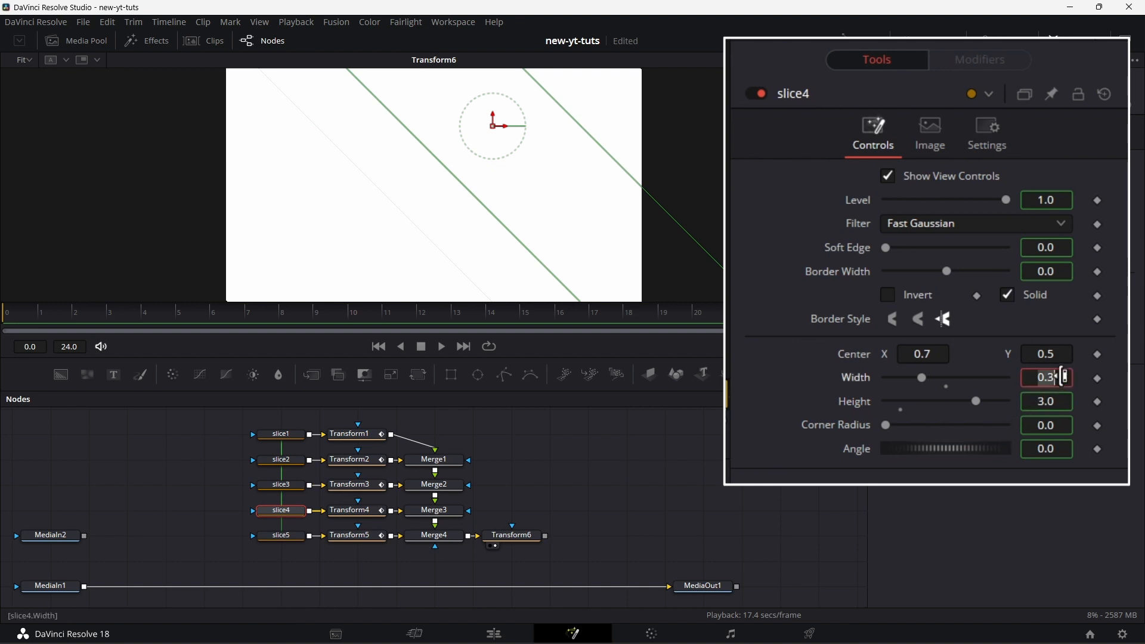
{"action": "key", "text": "BackSpace"}
{"action": "type", "text": "2"}
{"action": "key", "text": "Tab"}
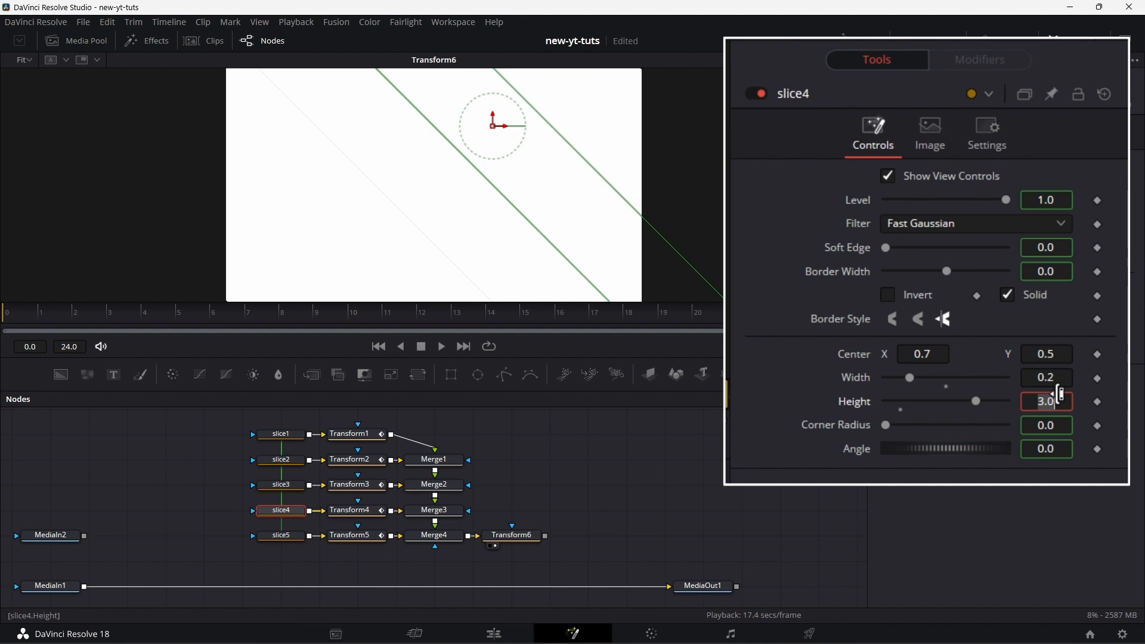
Set slice5's Width to 0.2.
{"action": "left_click", "coordinate": [292, 537]}
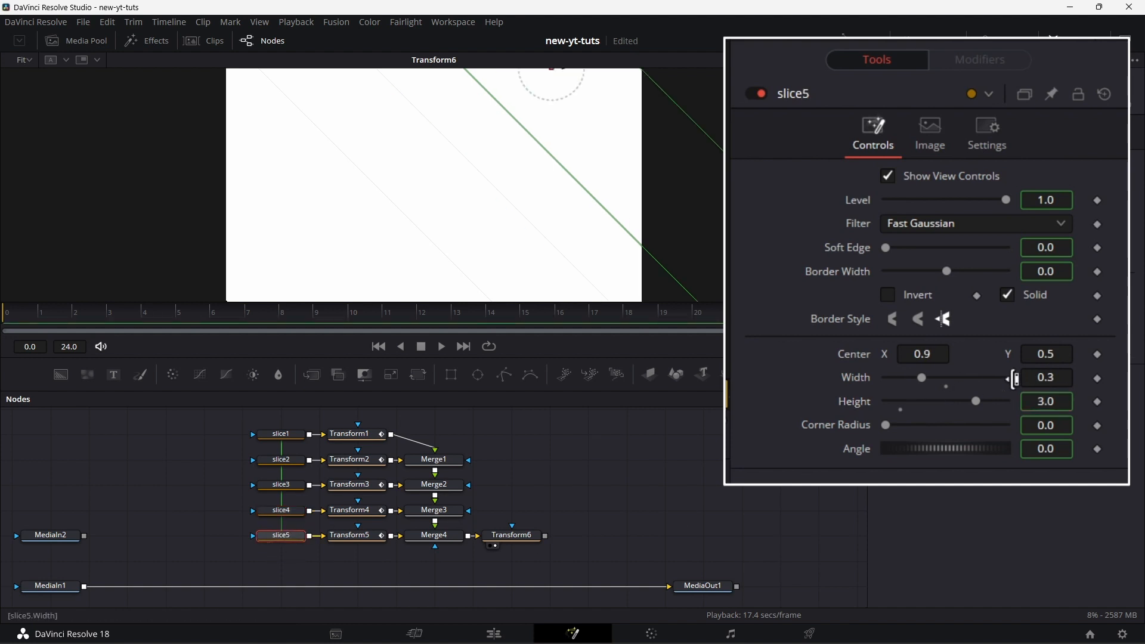
{"action": "left_click", "coordinate": [1066, 377]}
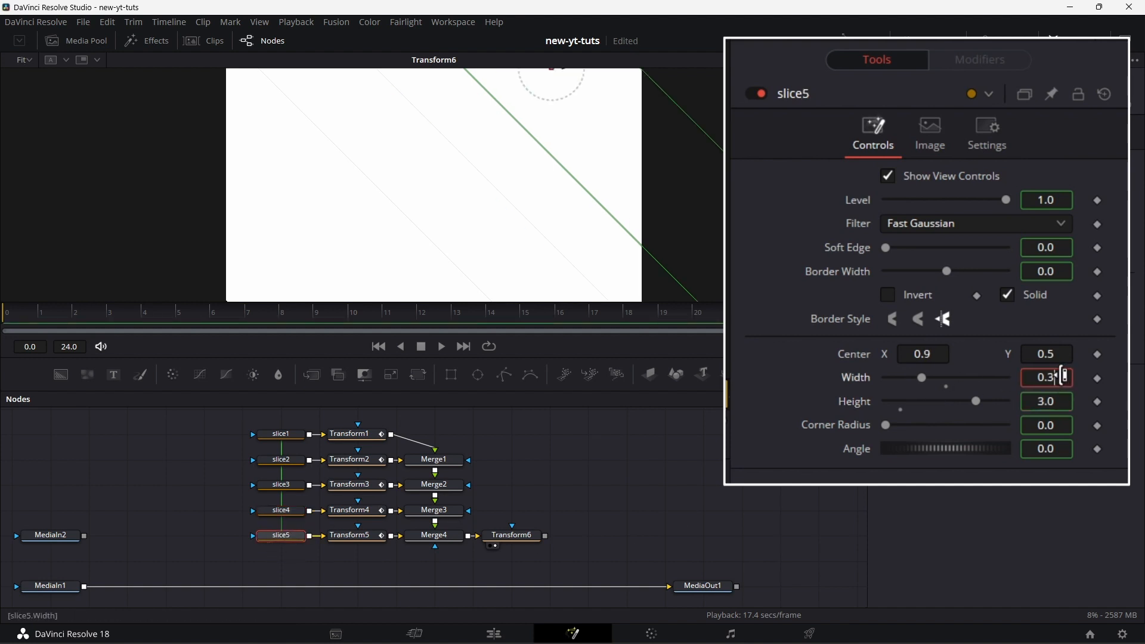
{"action": "type", "text": "2"}
{"action": "key", "text": "Tab"}
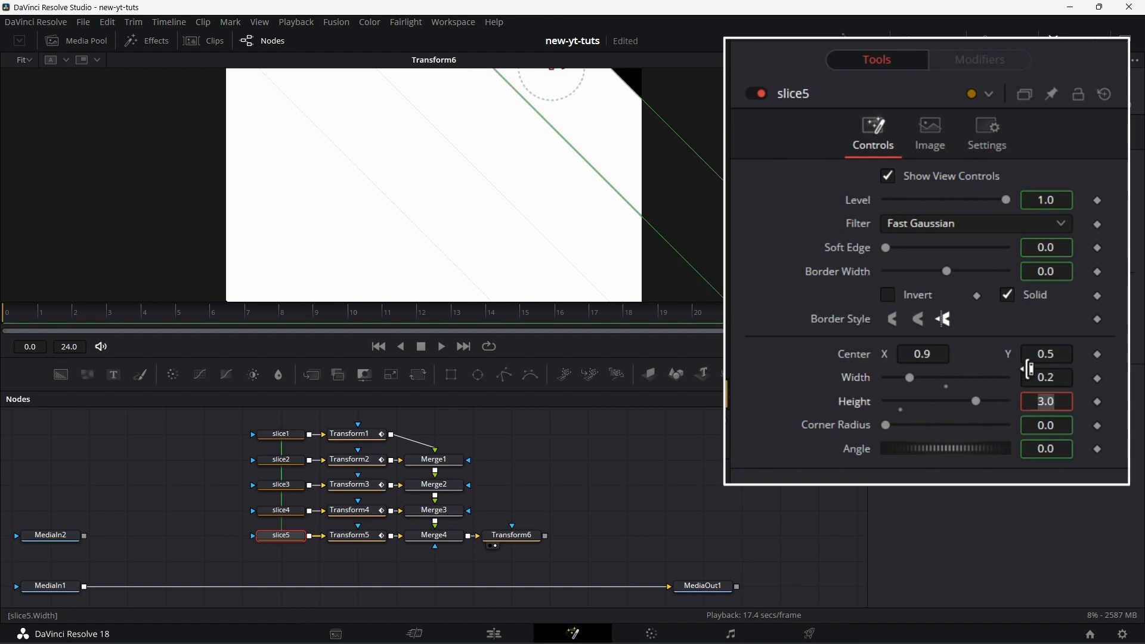
Set slice1's Center X to 0.05.
{"action": "left_click", "coordinate": [291, 435]}
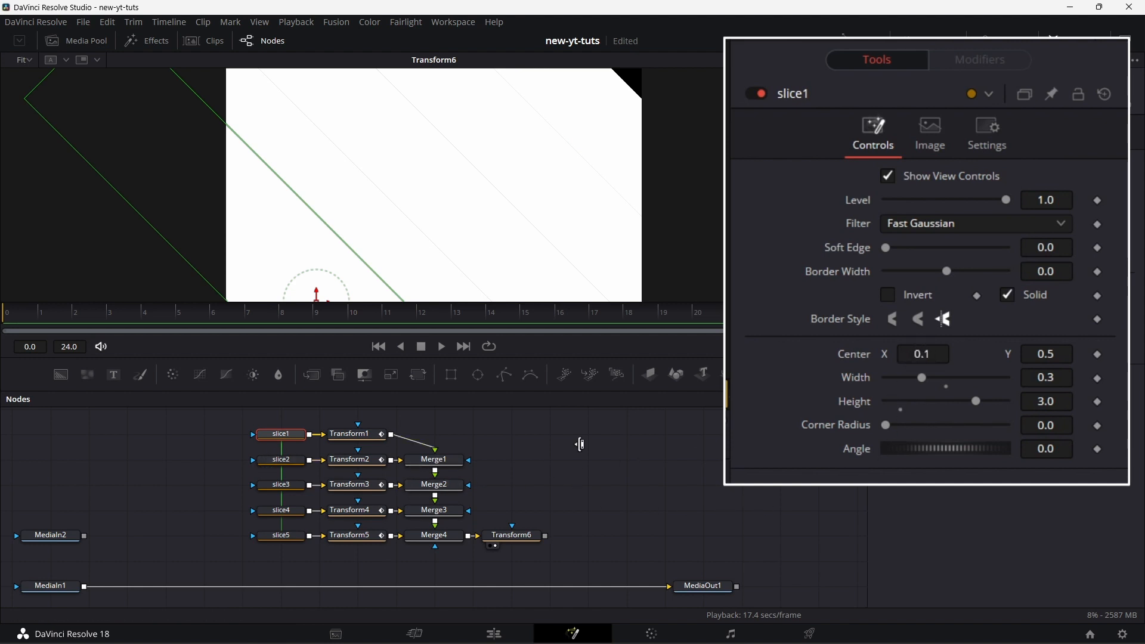
{"action": "left_click", "coordinate": [947, 356]}
{"action": "left_click", "coordinate": [950, 356]}
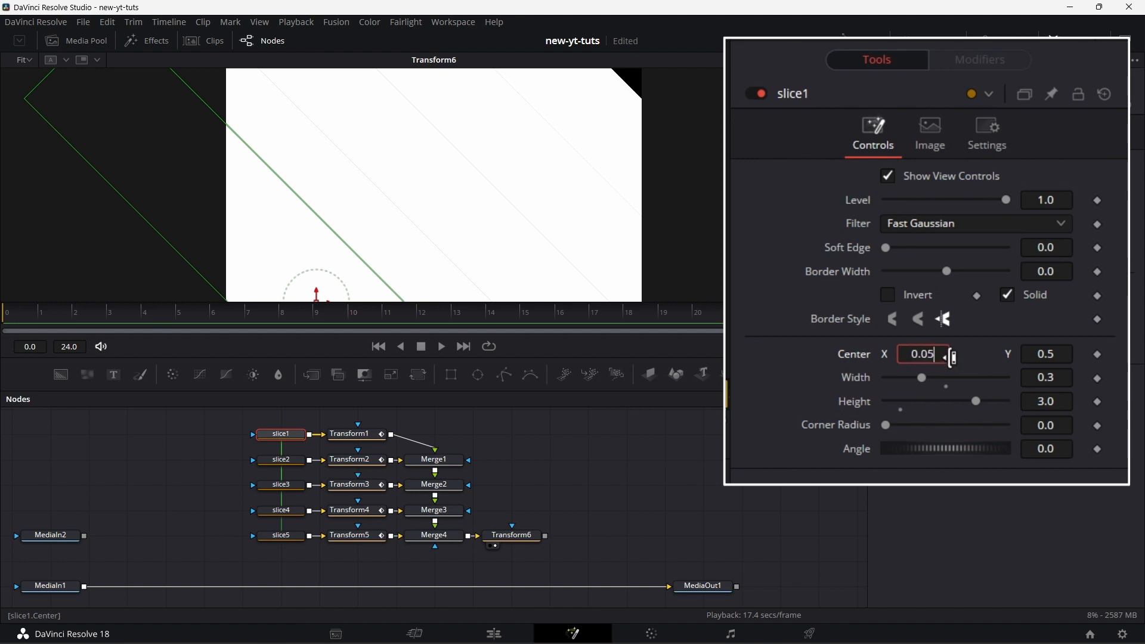
{"action": "key", "text": "Tab"}
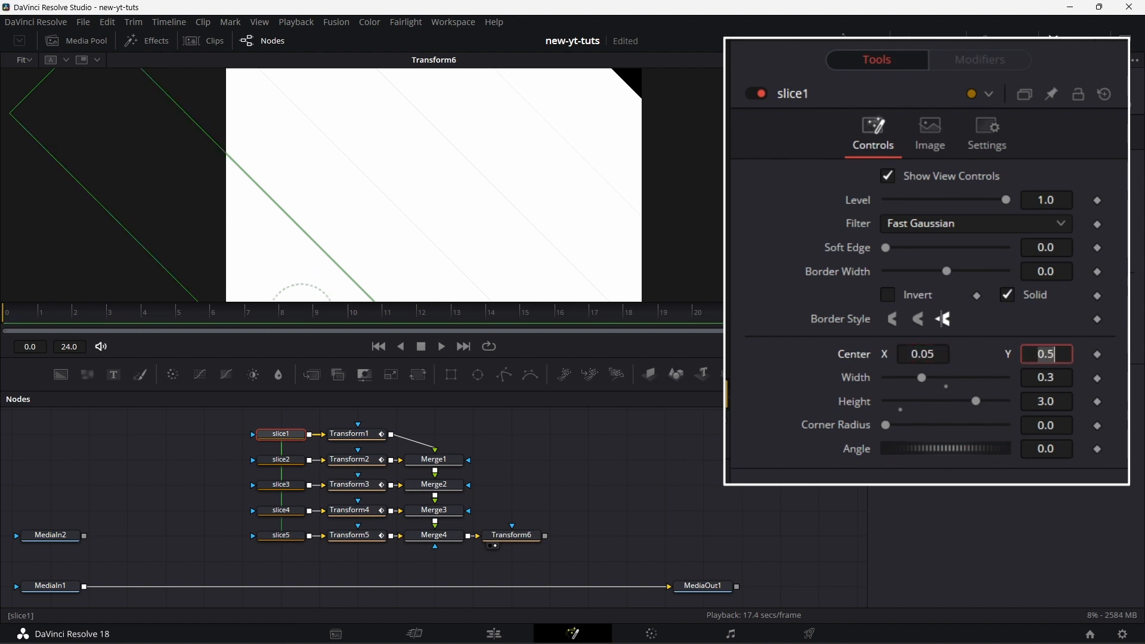
Set slice5's Width to 0.3 and its Center X to 0.95.
{"action": "left_click", "coordinate": [283, 536]}
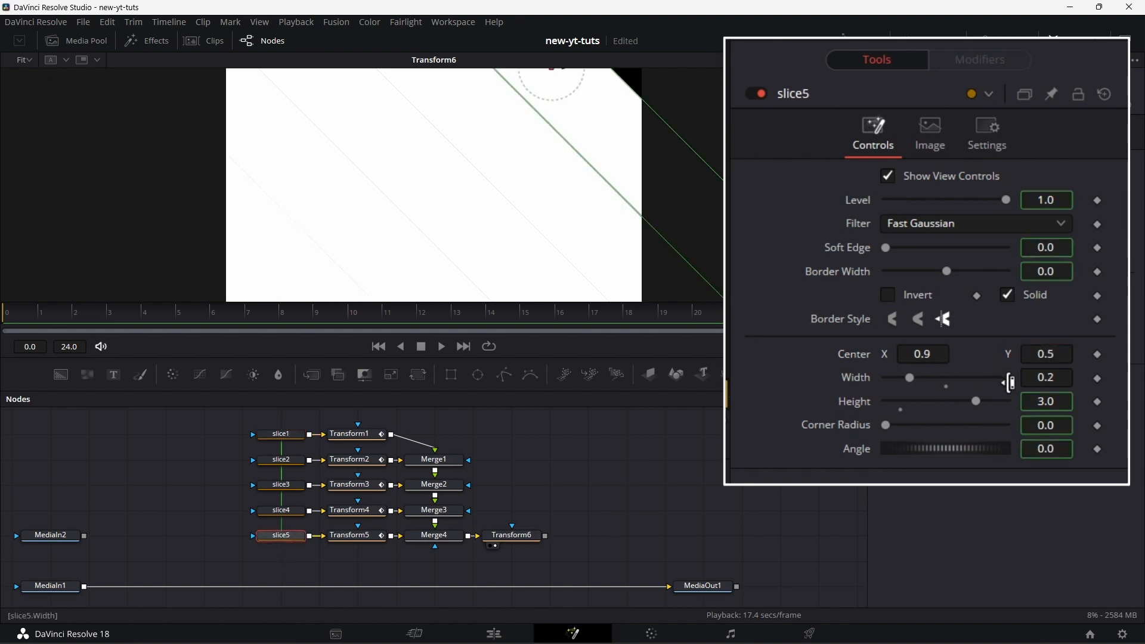
{"action": "left_click", "coordinate": [1064, 379]}
{"action": "left_click", "coordinate": [1055, 381]}
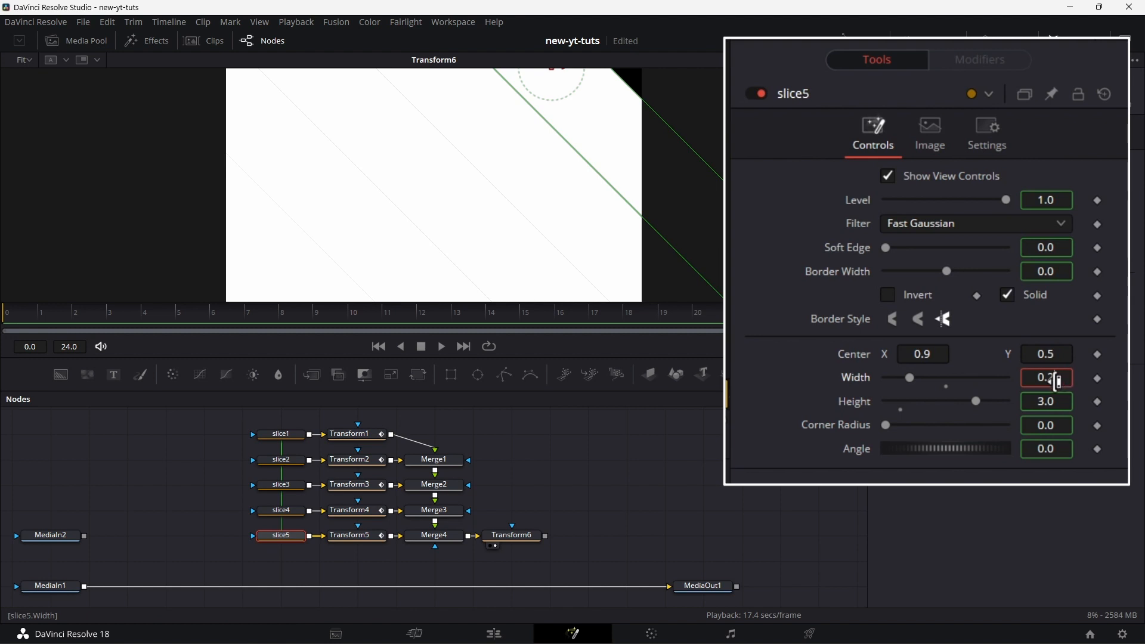
{"action": "key", "text": "BackSpace"}
{"action": "type", "text": "3"}
{"action": "key", "text": "Return"}
{"action": "left_click", "coordinate": [935, 351]}
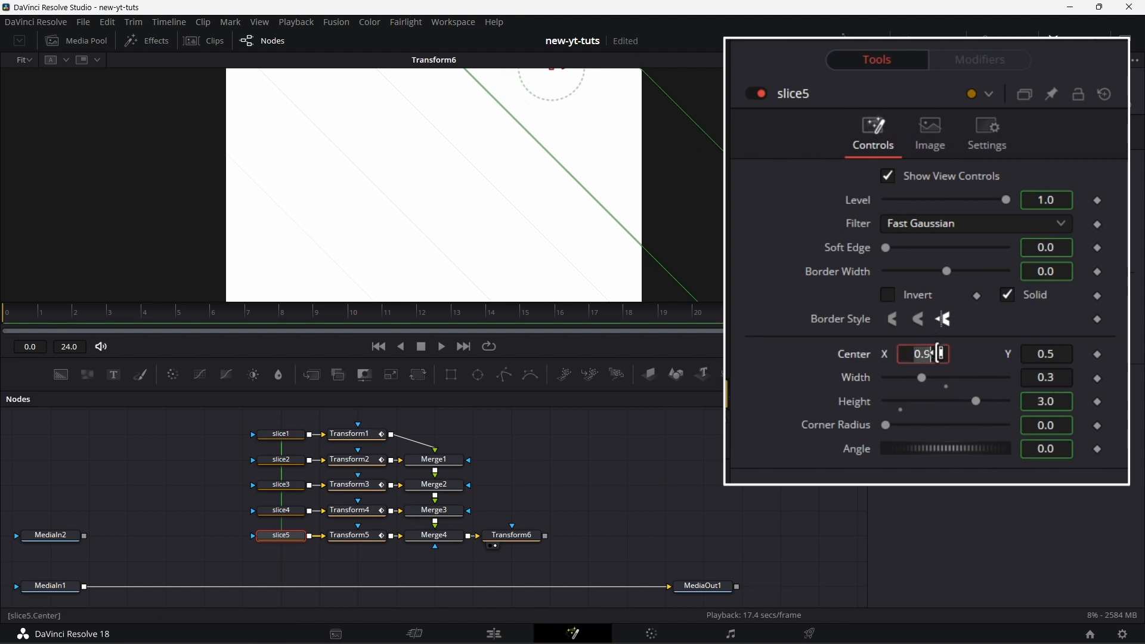
{"action": "type", "text": "5"}
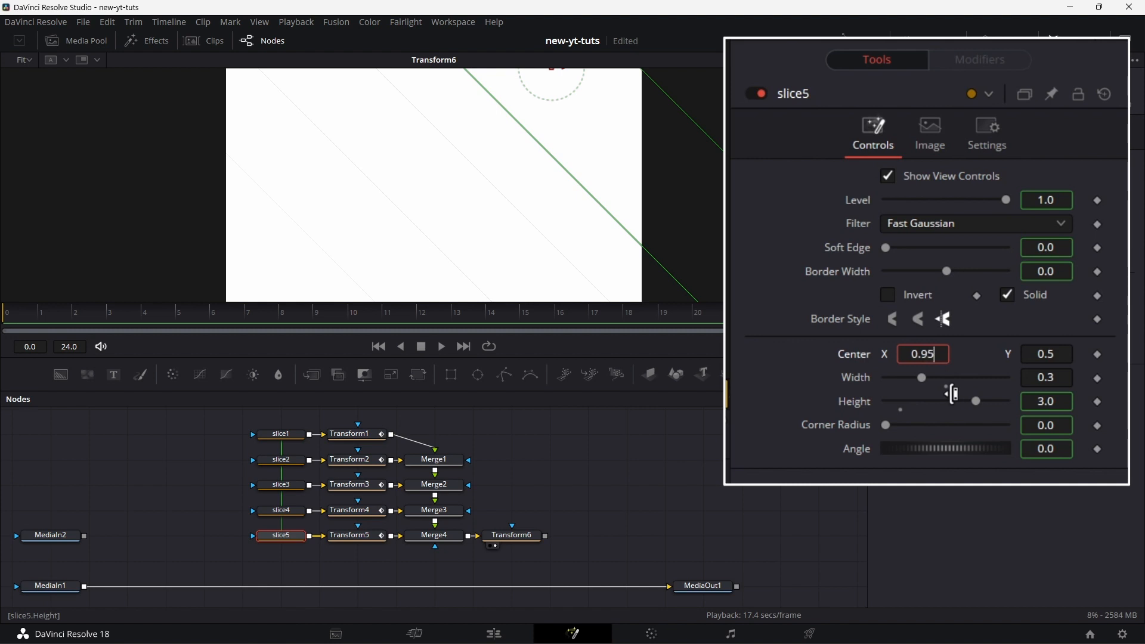
{"action": "key", "text": "Return"}
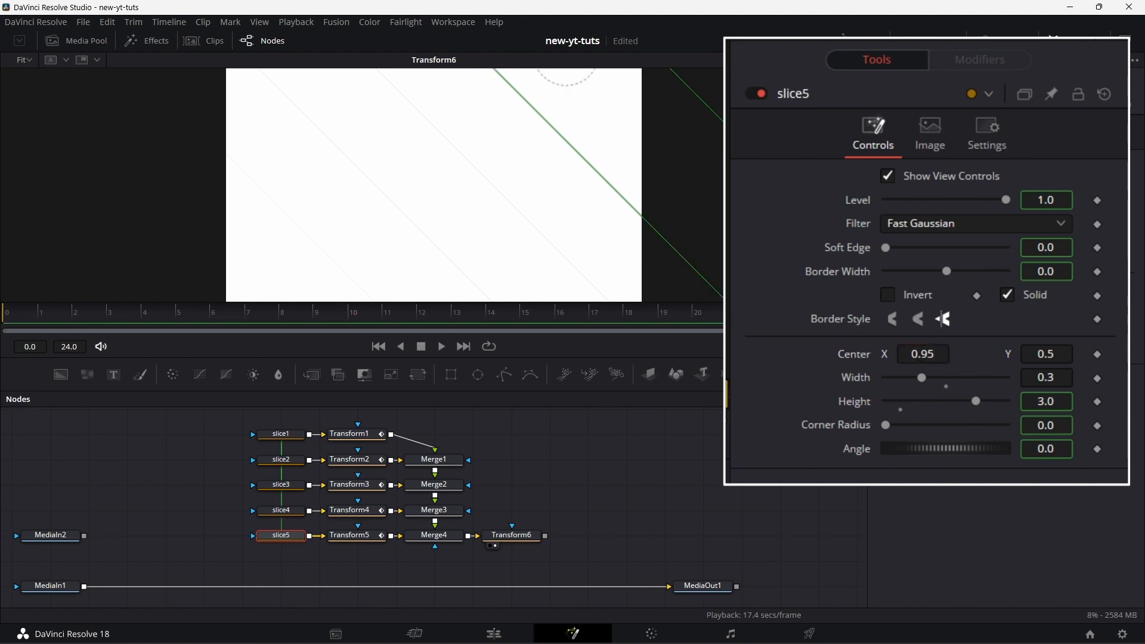
Try a different rotation on Transform6 and reset its Angle to 0.0.
{"action": "left_click", "coordinate": [517, 538]}
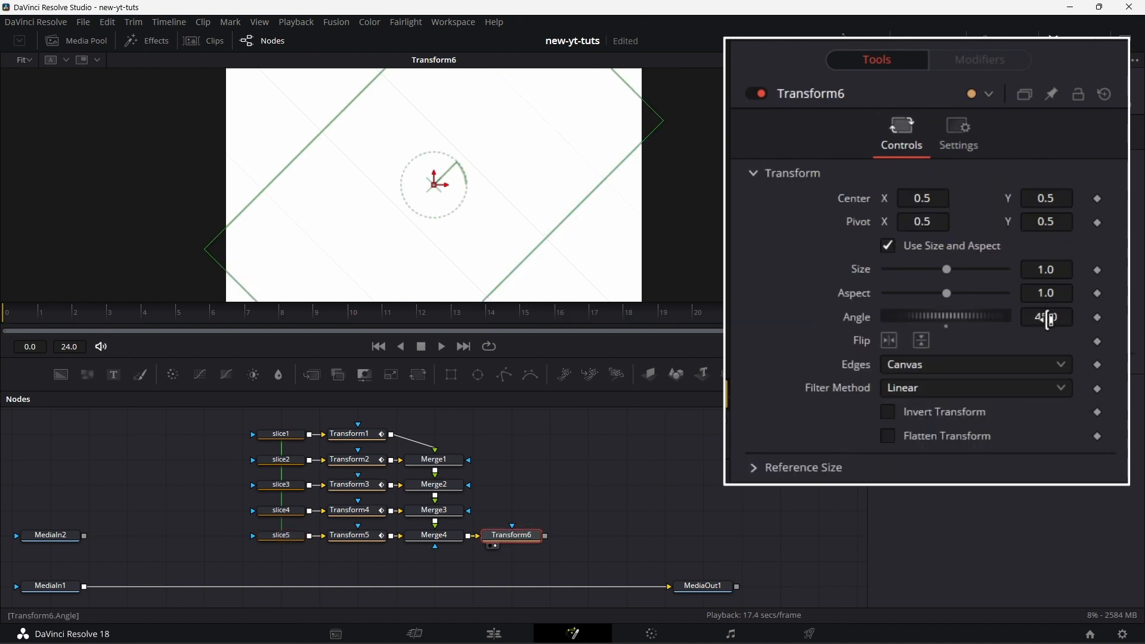
{"action": "left_click_drag", "start_coordinate": [948, 316], "coordinate": [991, 310]}
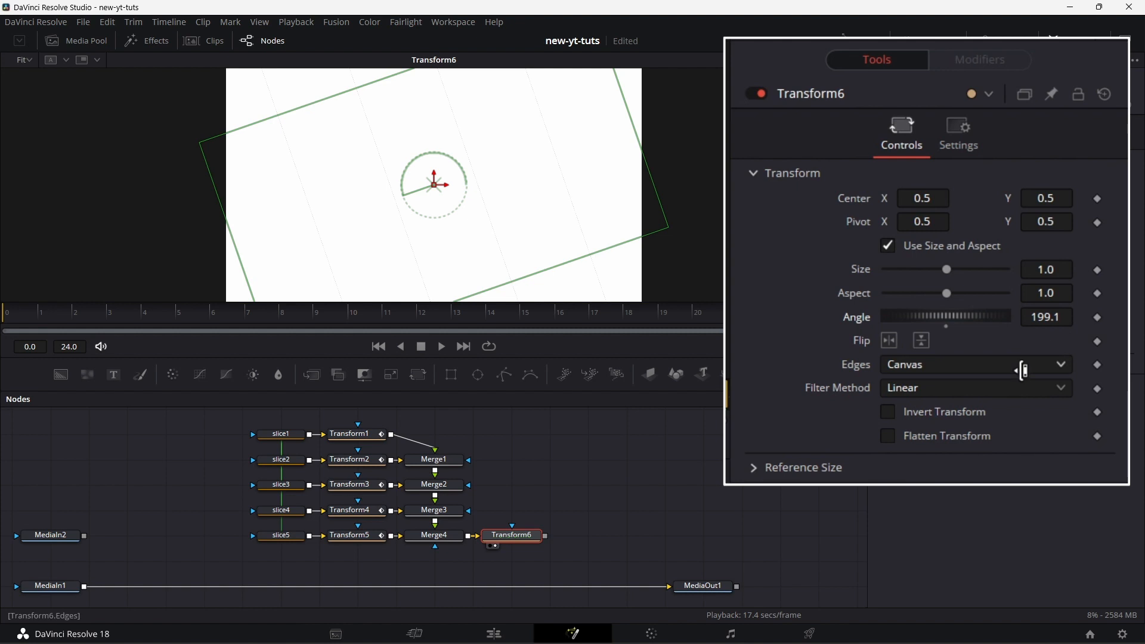
{"action": "double_click", "coordinate": [859, 316]}
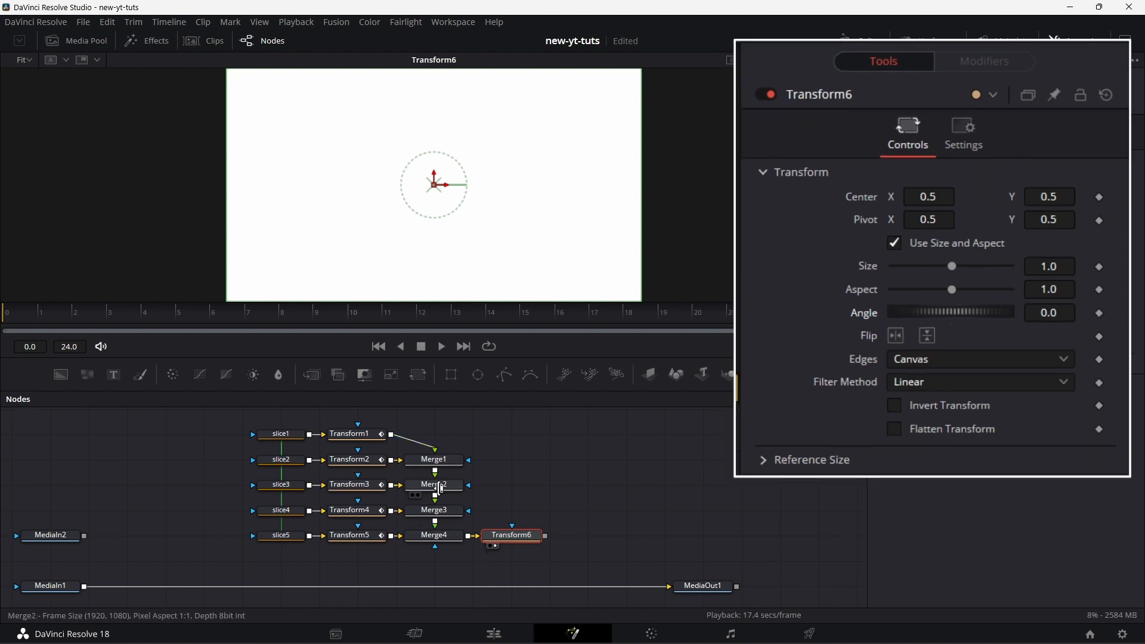
Add a Merge node beside Transform6 and connect Transform6's output to its foreground input.
{"action": "left_click", "coordinate": [501, 511]}
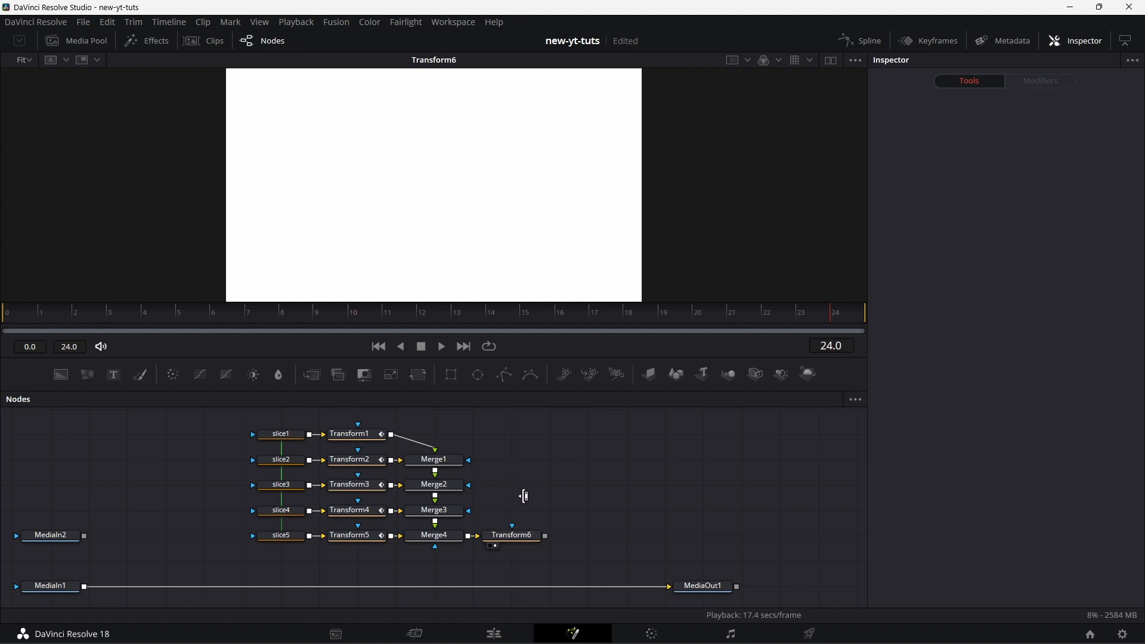
{"action": "left_click_drag", "start_coordinate": [311, 375], "coordinate": [594, 529]}
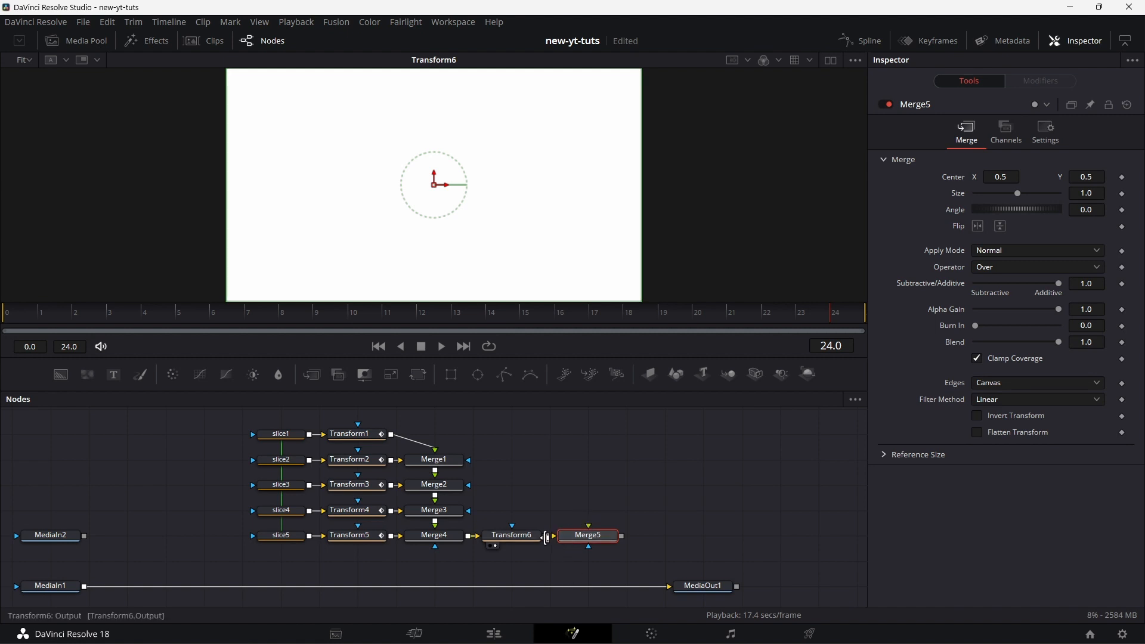
{"action": "left_click_drag", "start_coordinate": [551, 534], "coordinate": [577, 534]}
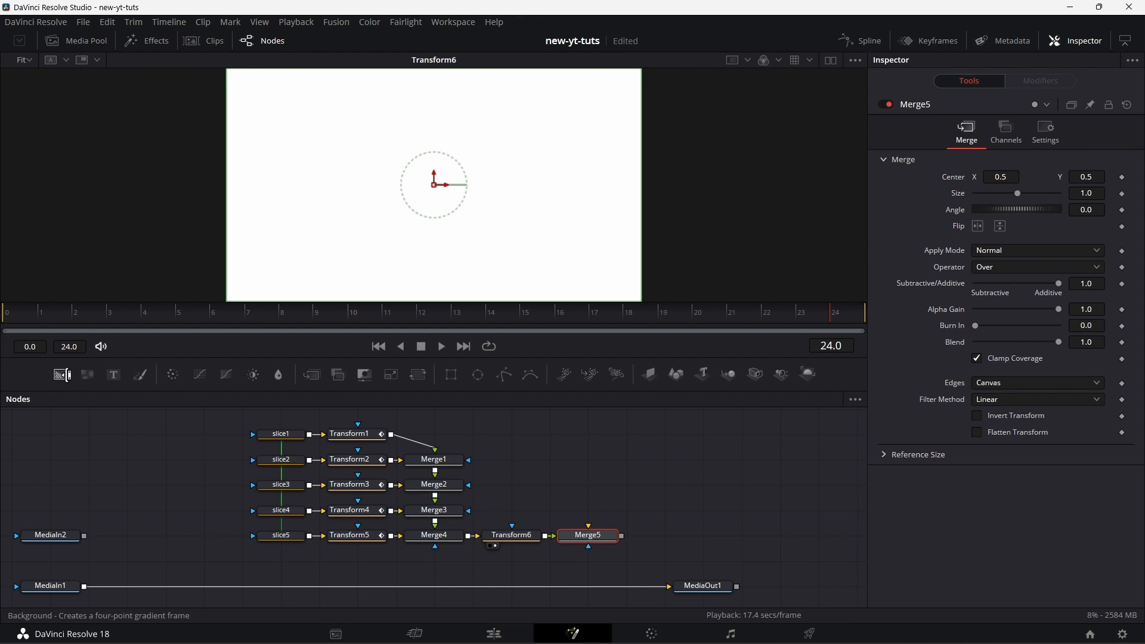
Add a Background node above Merge5 with Alpha 0.0 and connect it to Merge5's background input.
{"action": "left_click_drag", "start_coordinate": [61, 374], "coordinate": [592, 499]}
{"action": "left_click_drag", "start_coordinate": [1059, 305], "coordinate": [954, 301]}
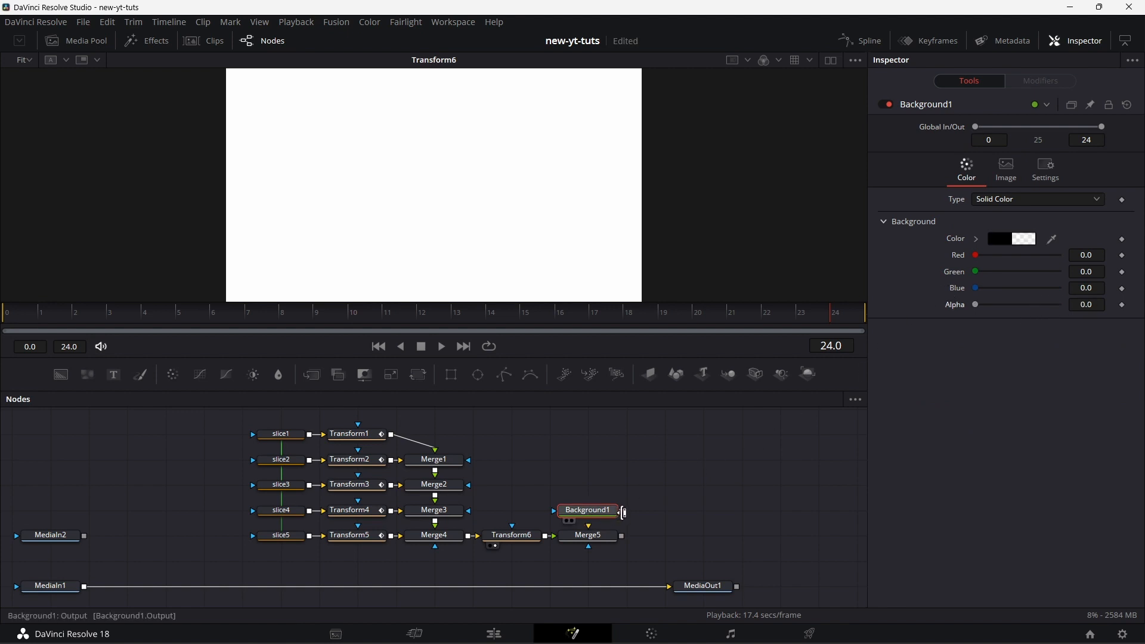
{"action": "left_click_drag", "start_coordinate": [623, 511], "coordinate": [592, 528]}
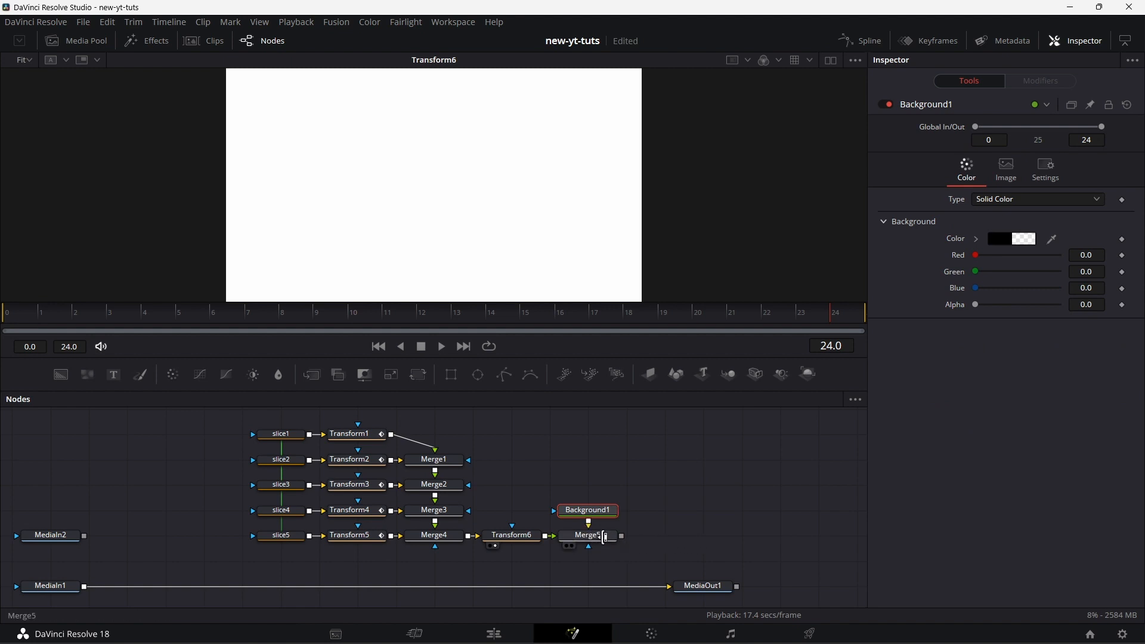
Enable Motion Blur on Merge5 with Quality 10 and Shutter Angle 90, and view Merge5's output at frame 14.
{"action": "left_click", "coordinate": [604, 538]}
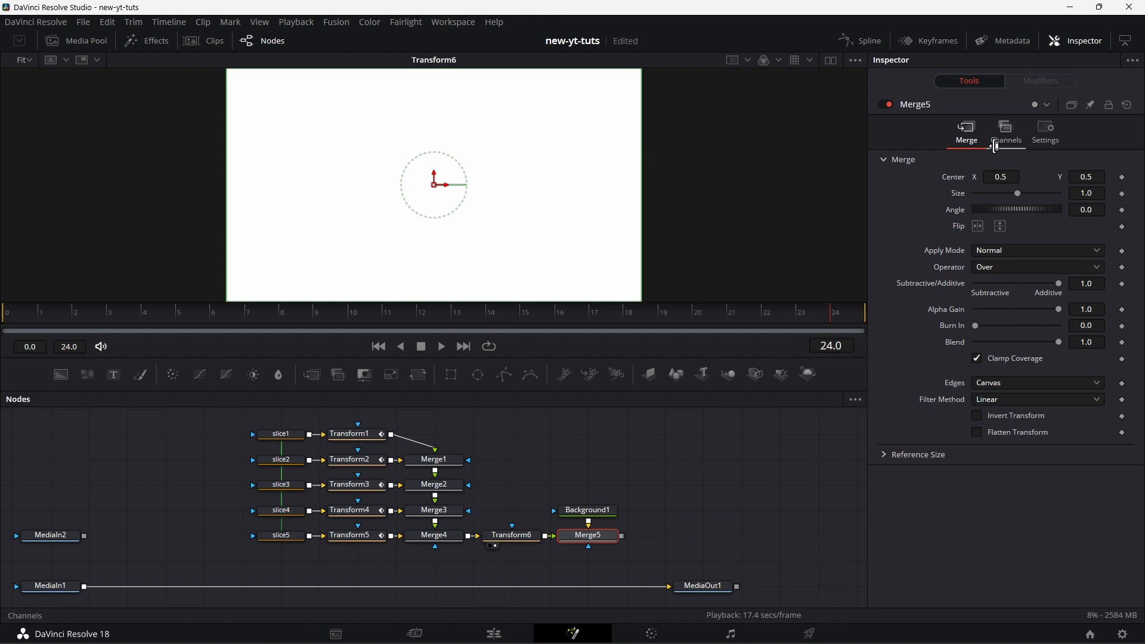
{"action": "left_click", "coordinate": [1044, 139]}
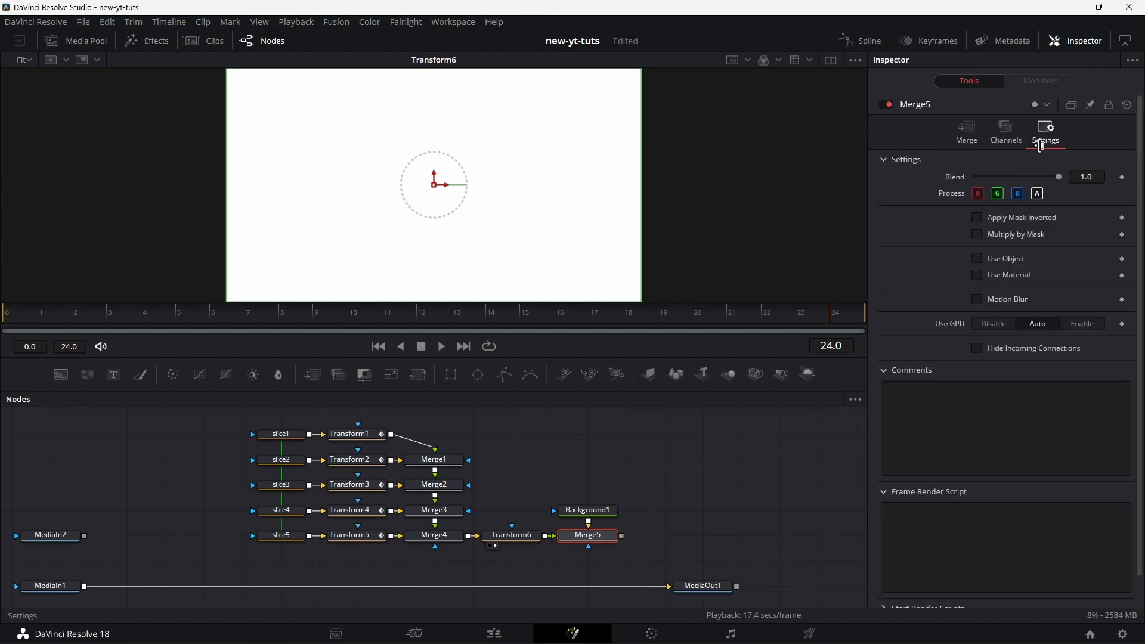
{"action": "left_click", "coordinate": [976, 300]}
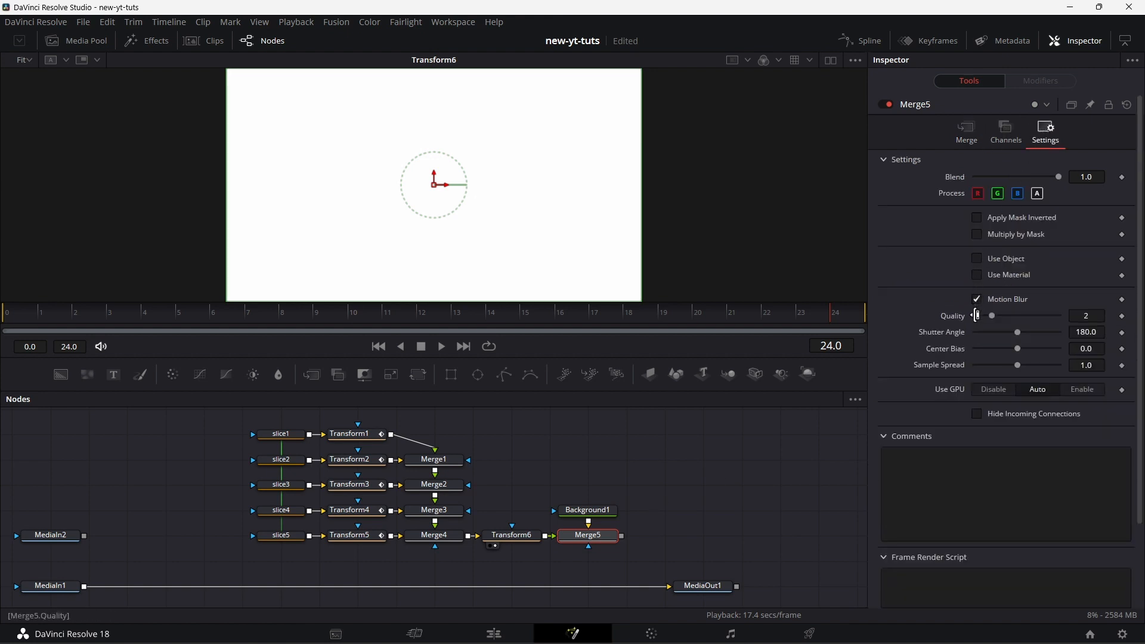
{"action": "left_click_drag", "start_coordinate": [991, 316], "coordinate": [1082, 315]}
{"action": "left_click", "coordinate": [1086, 332]}
{"action": "left_click", "coordinate": [1086, 332]}
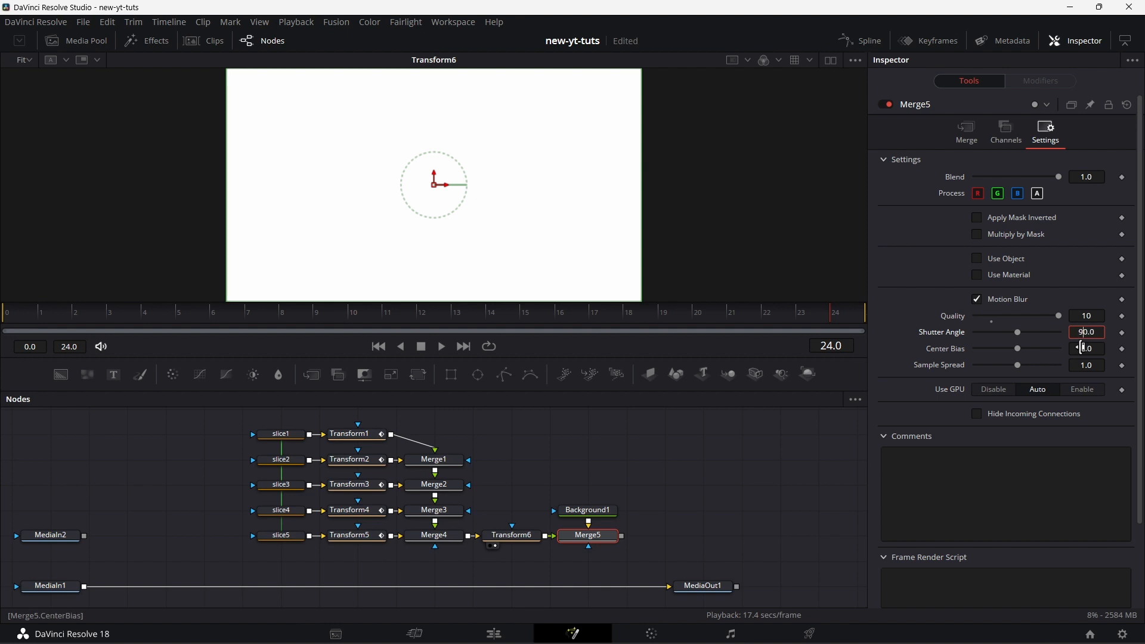
{"action": "key", "text": "Return"}
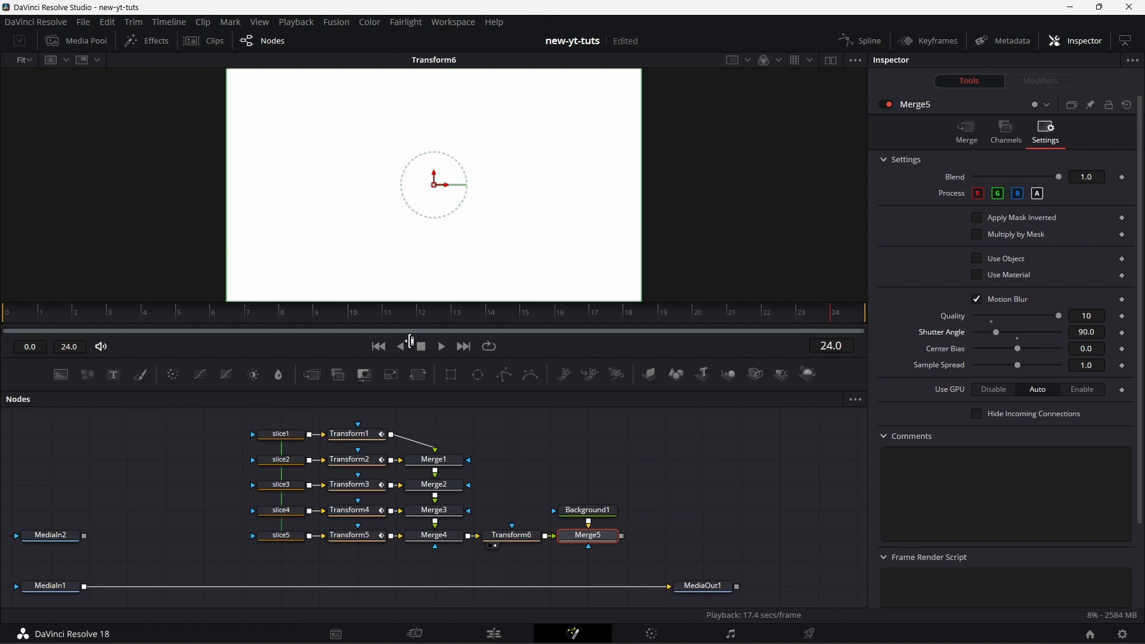
{"action": "left_click", "coordinate": [488, 310]}
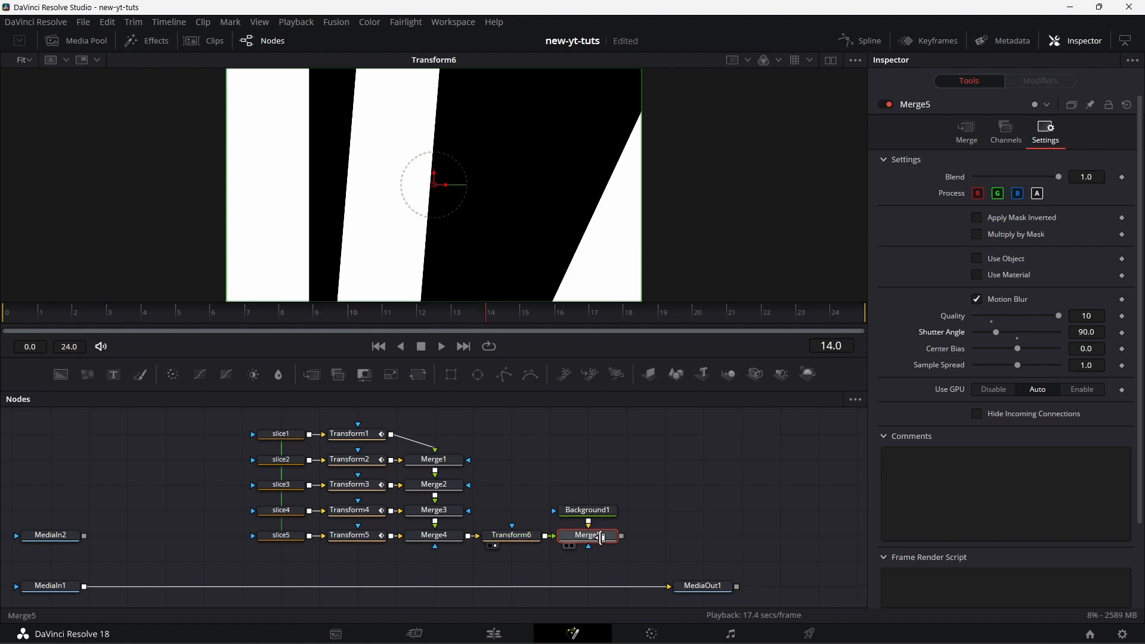
{"action": "key", "text": "1"}
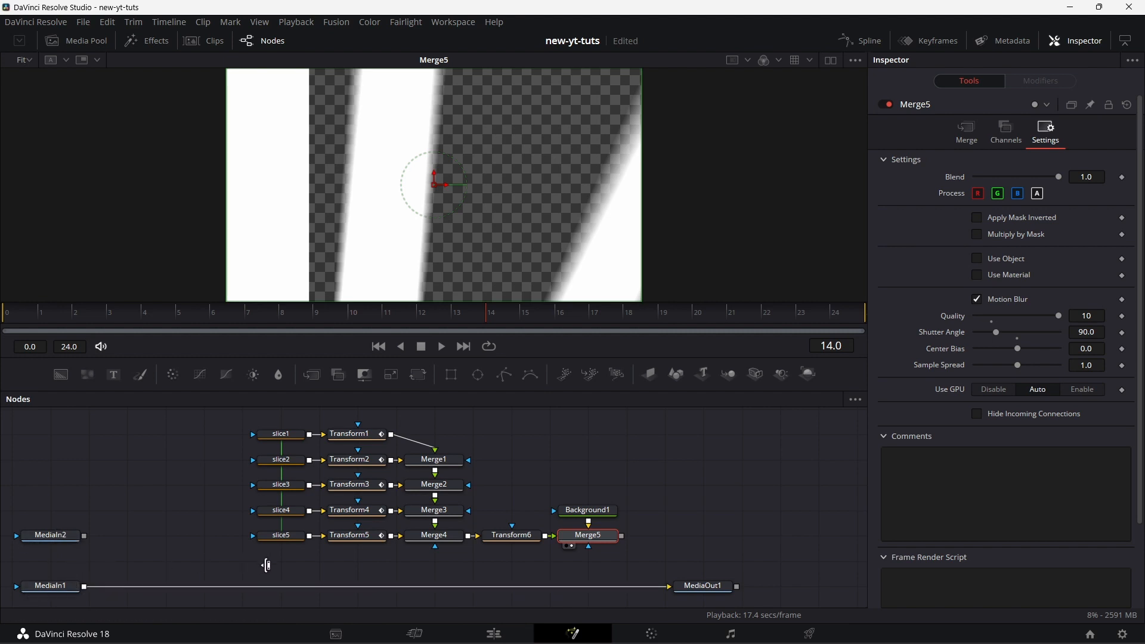
Insert a Merge node between MediaIn1 and MediaOut1 beneath Merge5, and connect Merge5's output to its mask input.
{"action": "scroll", "coordinate": [266, 565], "scroll_direction": "down", "scroll_amount": 2}
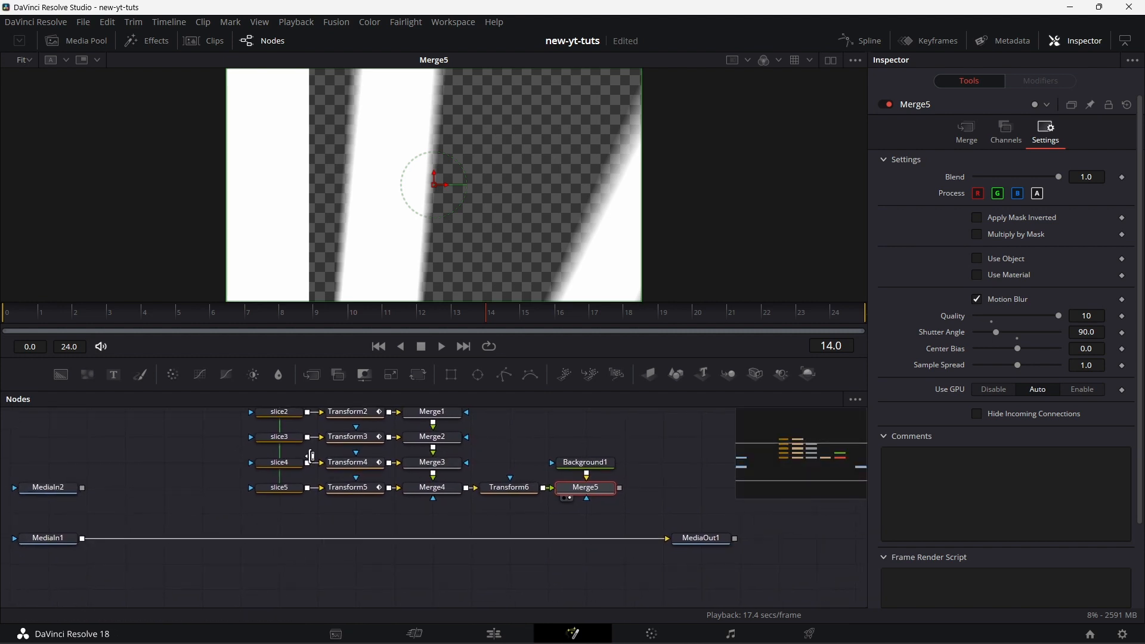
{"action": "left_click_drag", "start_coordinate": [311, 374], "coordinate": [449, 539]}
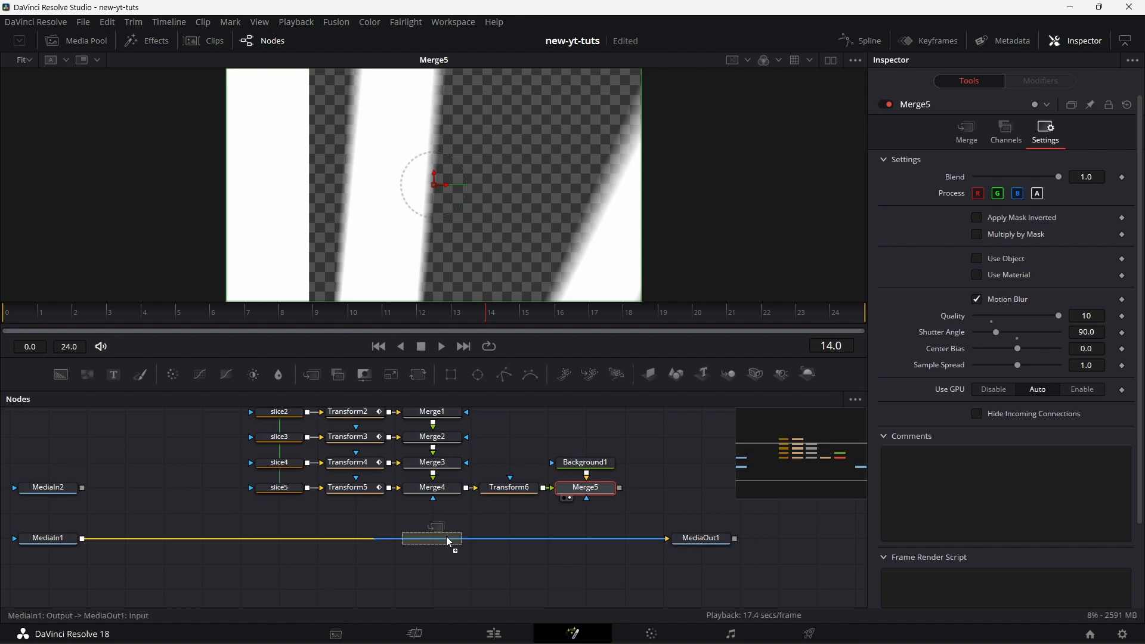
{"action": "left_click_drag", "start_coordinate": [448, 538], "coordinate": [583, 539]}
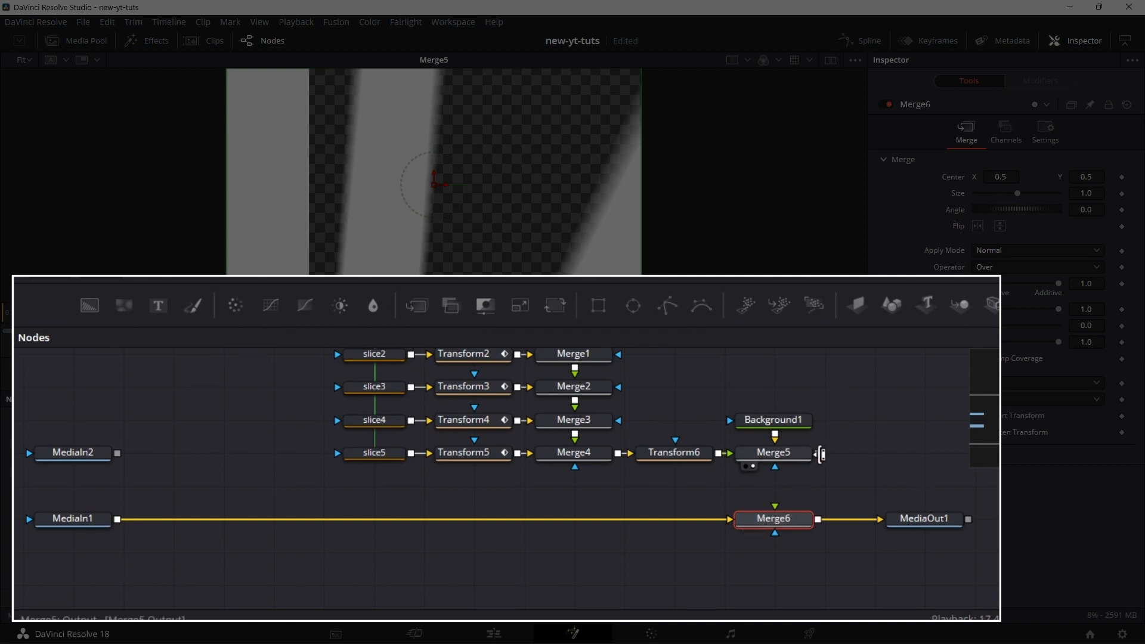
{"action": "left_click_drag", "start_coordinate": [820, 455], "coordinate": [777, 534]}
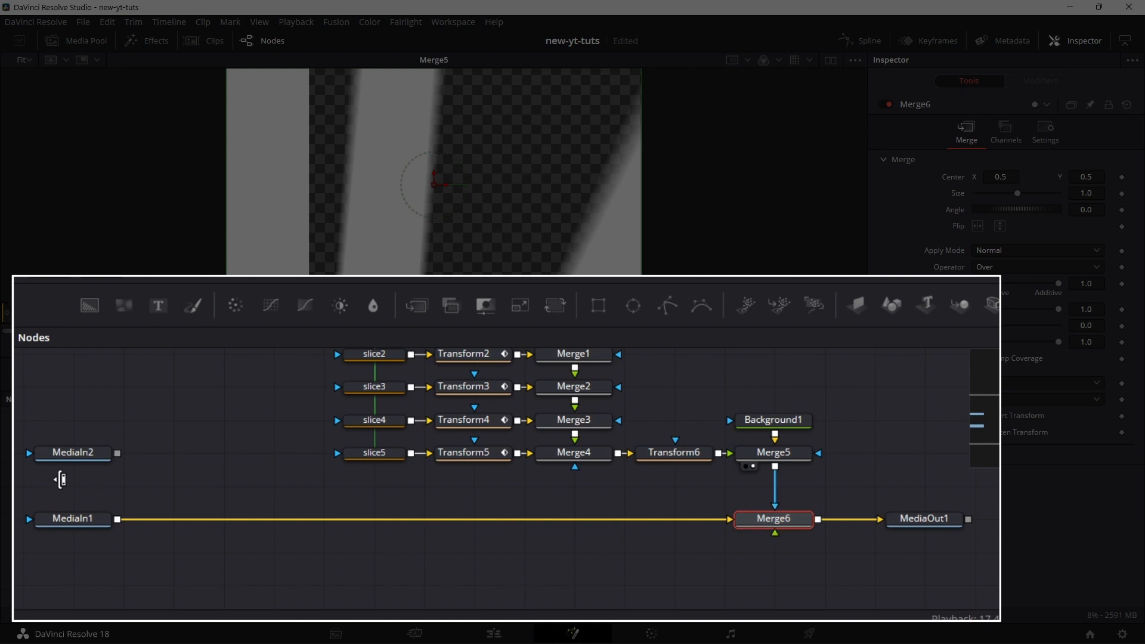
Place MediaIn2 below MediaIn1 and connect it to Merge6's foreground through a pipe router positioned directly beneath Merge6.
{"action": "left_click_drag", "start_coordinate": [78, 454], "coordinate": [778, 534]}
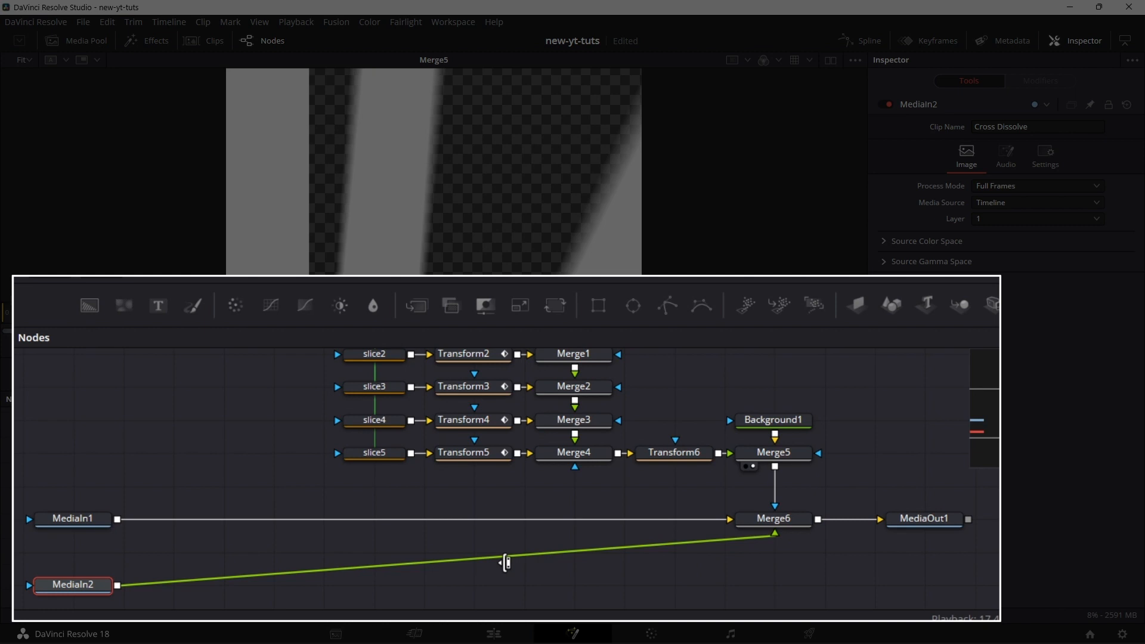
{"action": "key", "text": "alt"}
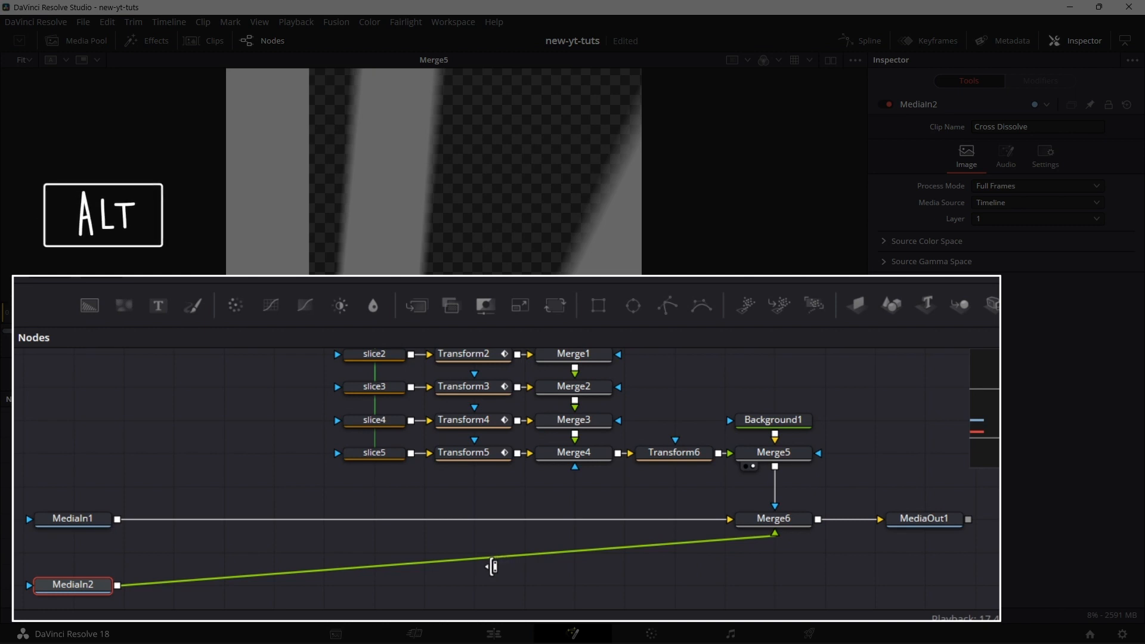
{"action": "left_click", "coordinate": [459, 560], "text": "alt"}
{"action": "left_click_drag", "start_coordinate": [459, 560], "coordinate": [773, 585]}
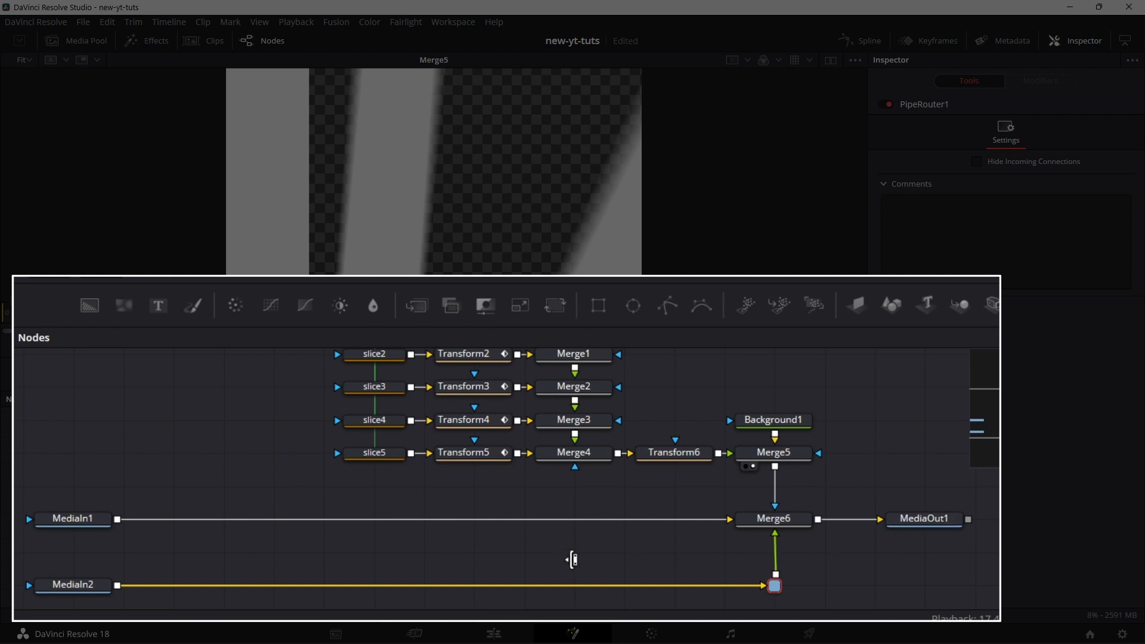
{"action": "scroll", "coordinate": [589, 557], "scroll_direction": "up", "scroll_amount": 2}
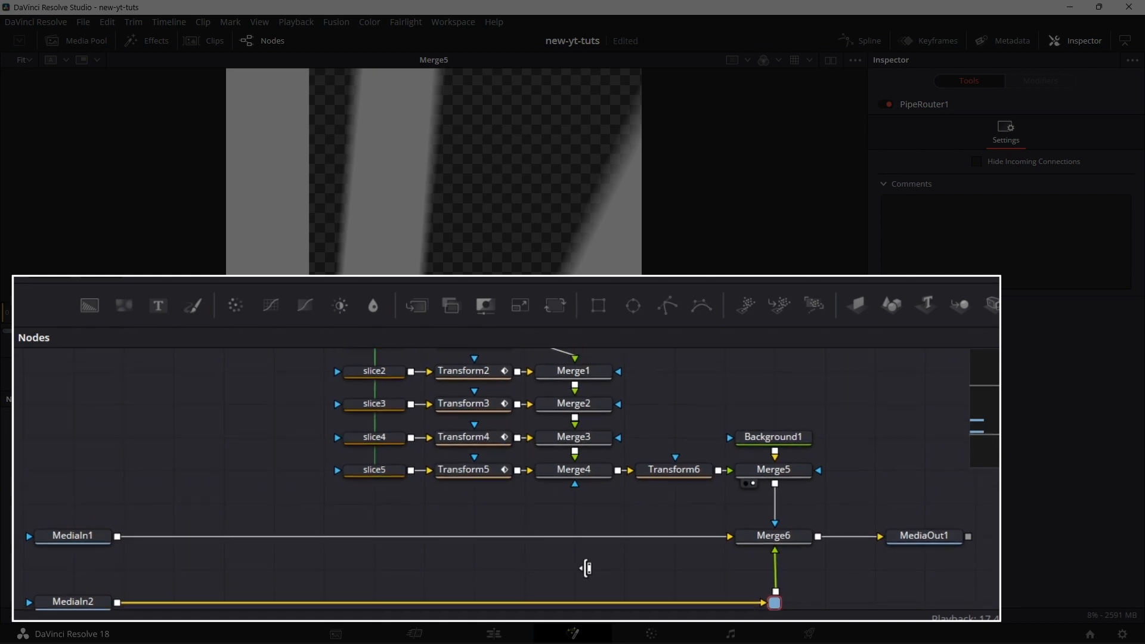
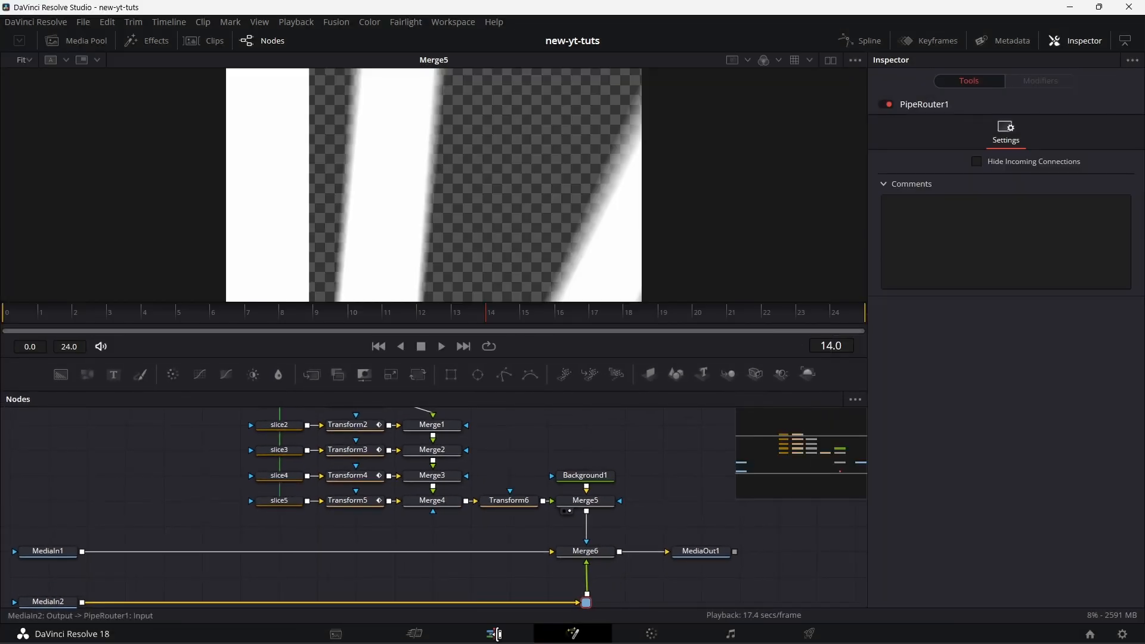
Examine the cut between the two clips on the Edit page timeline, where the transition is applied.
{"action": "left_click", "coordinate": [493, 633]}
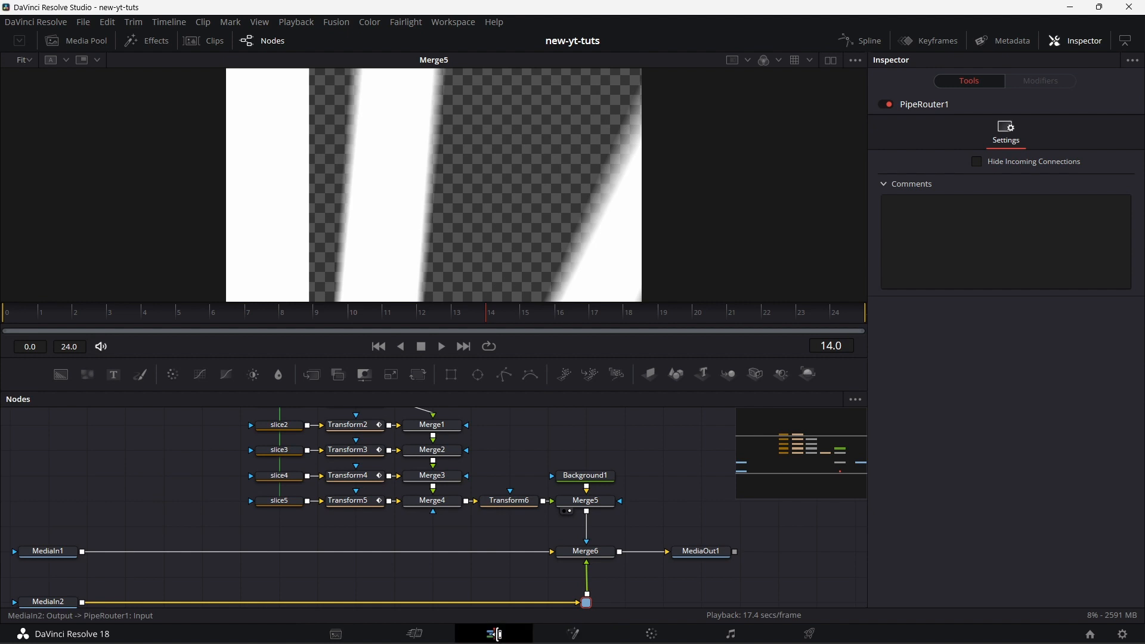
{"action": "left_click_drag", "start_coordinate": [263, 457], "coordinate": [566, 520]}
{"action": "left_click", "coordinate": [238, 493]}
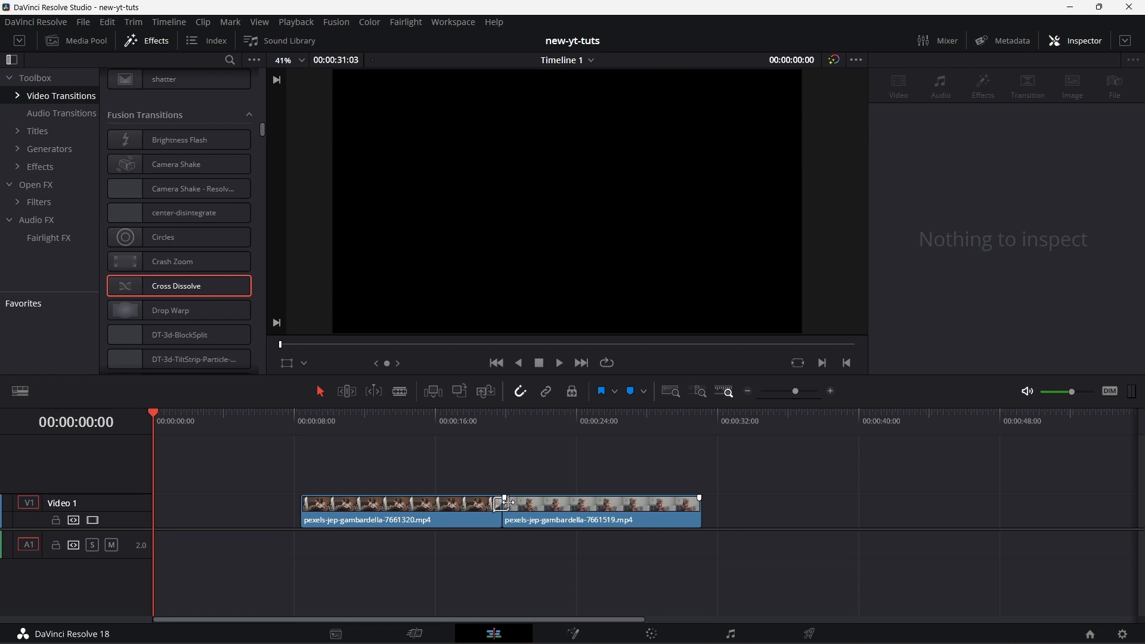
{"action": "left_click", "coordinate": [506, 502]}
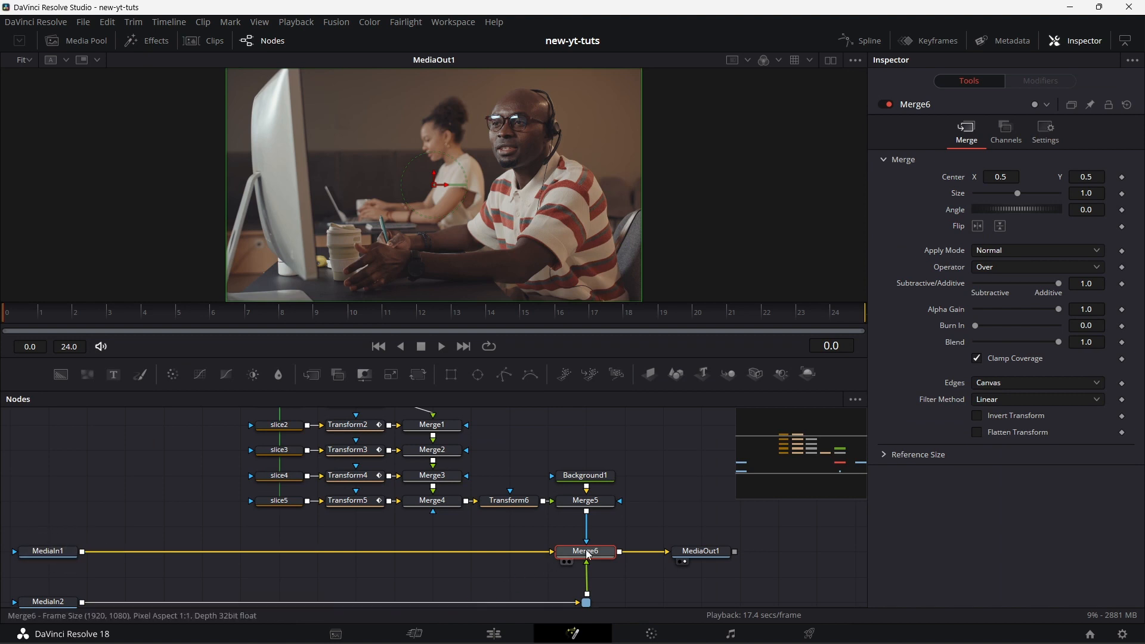
Try a green Background as the foreground of a standalone Merge node, view its output, and delete both nodes.
{"action": "left_click_drag", "start_coordinate": [683, 518], "coordinate": [658, 529]}
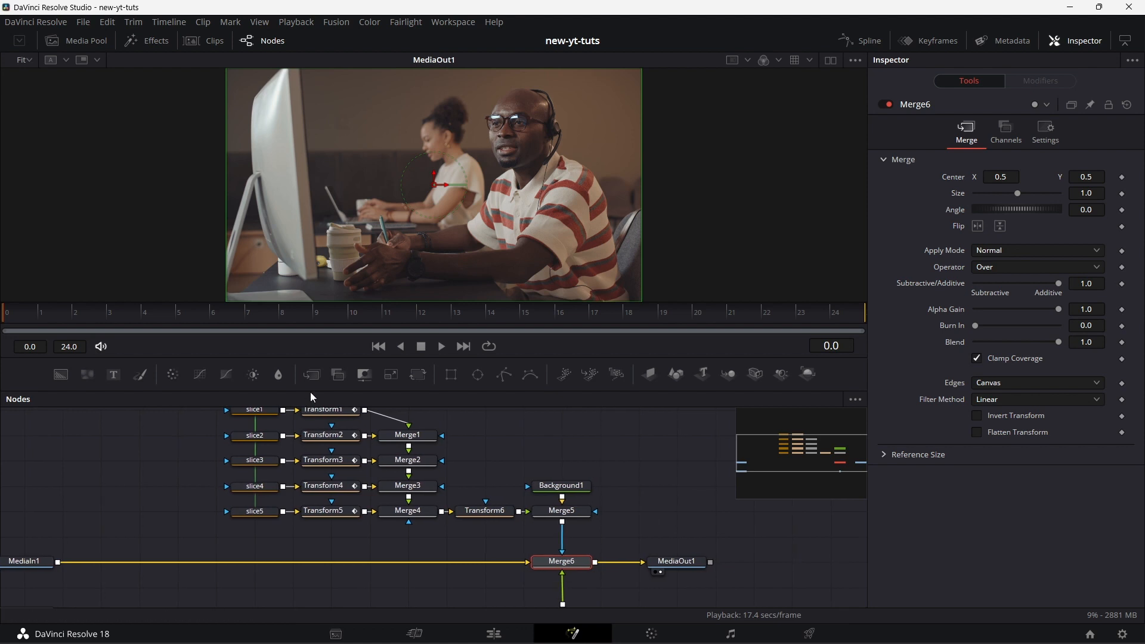
{"action": "left_click_drag", "start_coordinate": [312, 374], "coordinate": [131, 466]}
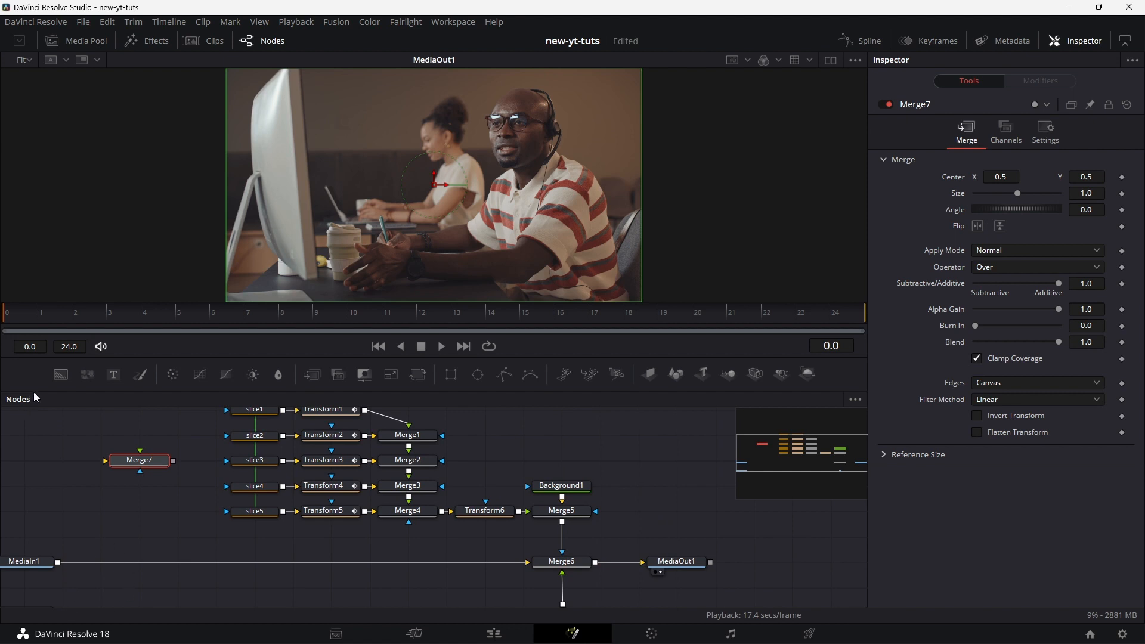
{"action": "left_click_drag", "start_coordinate": [60, 375], "coordinate": [45, 470]}
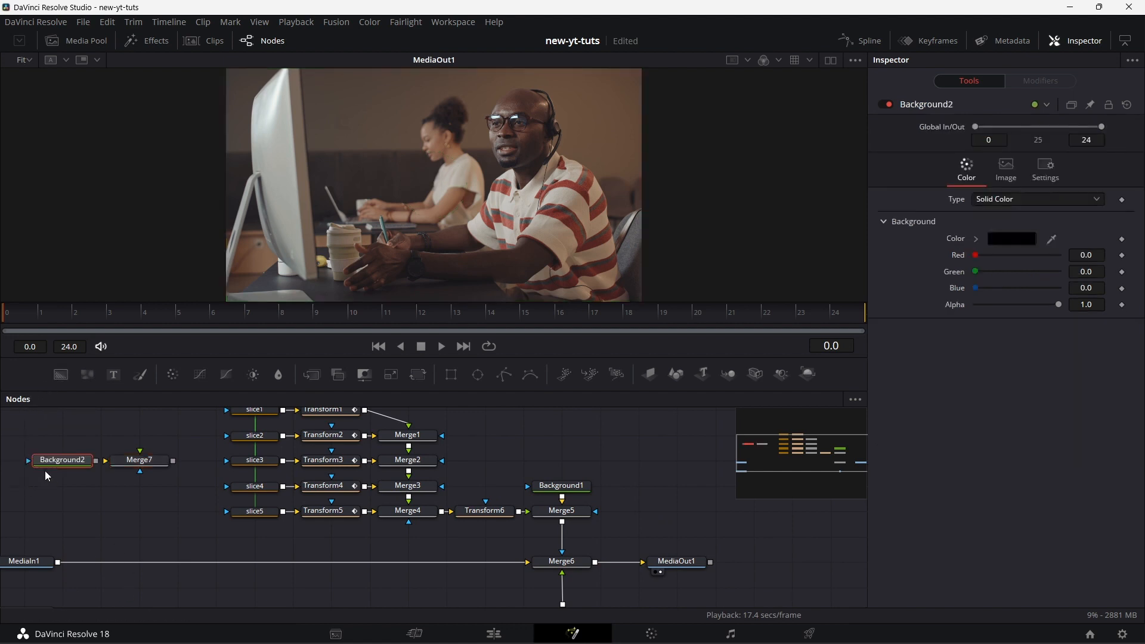
{"action": "left_click_drag", "start_coordinate": [977, 272], "coordinate": [1058, 271]}
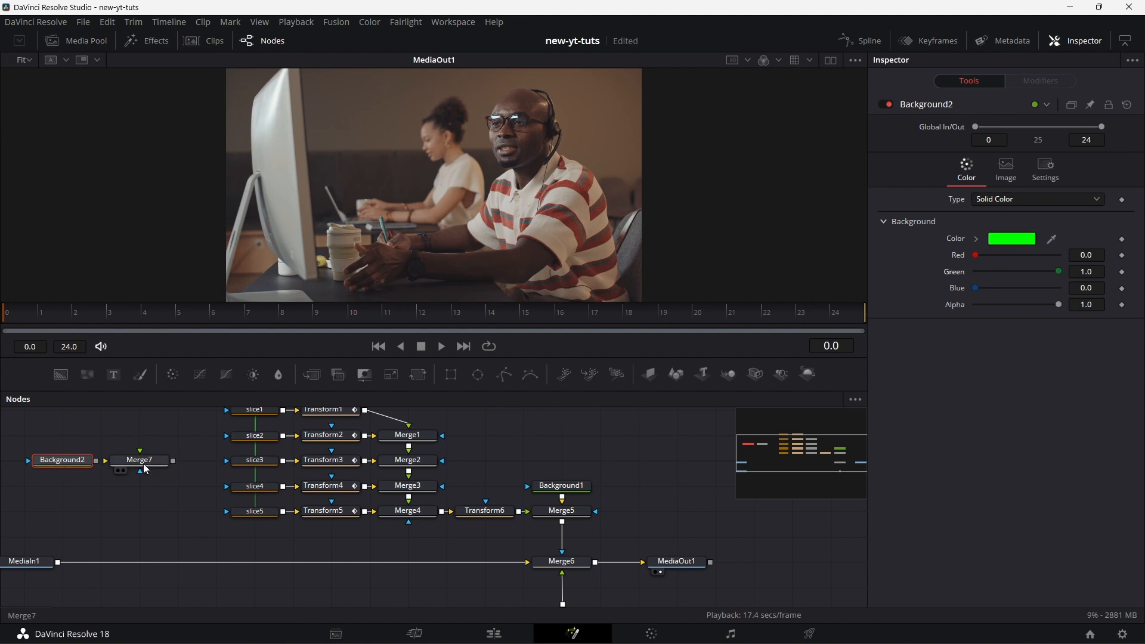
{"action": "left_click_drag", "start_coordinate": [96, 460], "coordinate": [139, 459]}
{"action": "left_click_drag", "start_coordinate": [154, 465], "coordinate": [291, 262]}
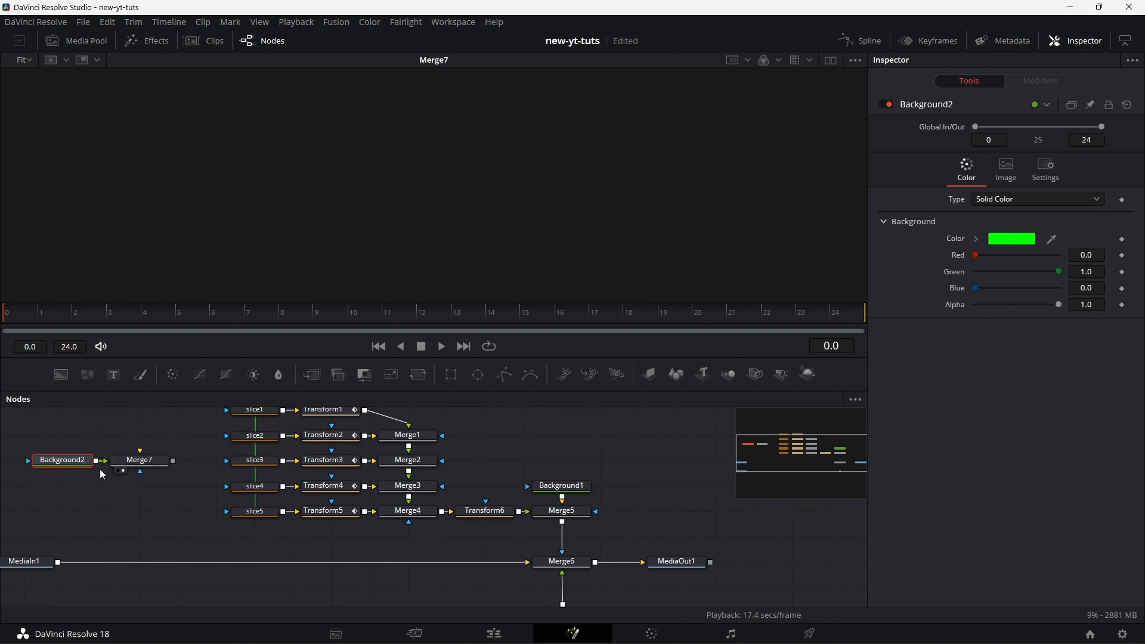
{"action": "left_click_drag", "start_coordinate": [45, 424], "coordinate": [142, 471]}
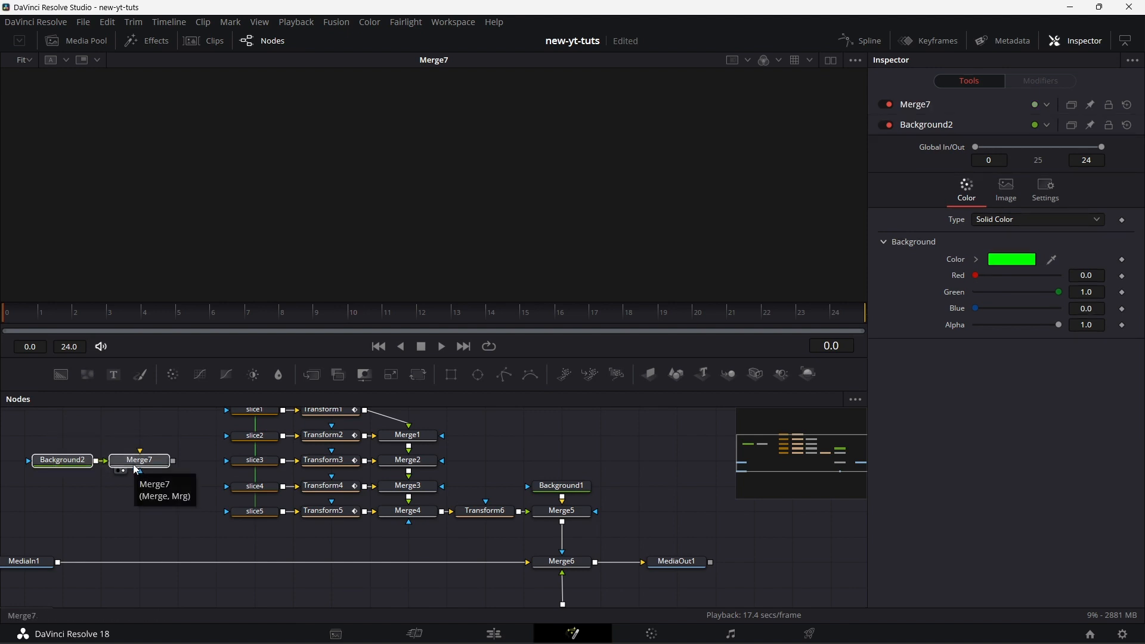
{"action": "key", "text": "Delete"}
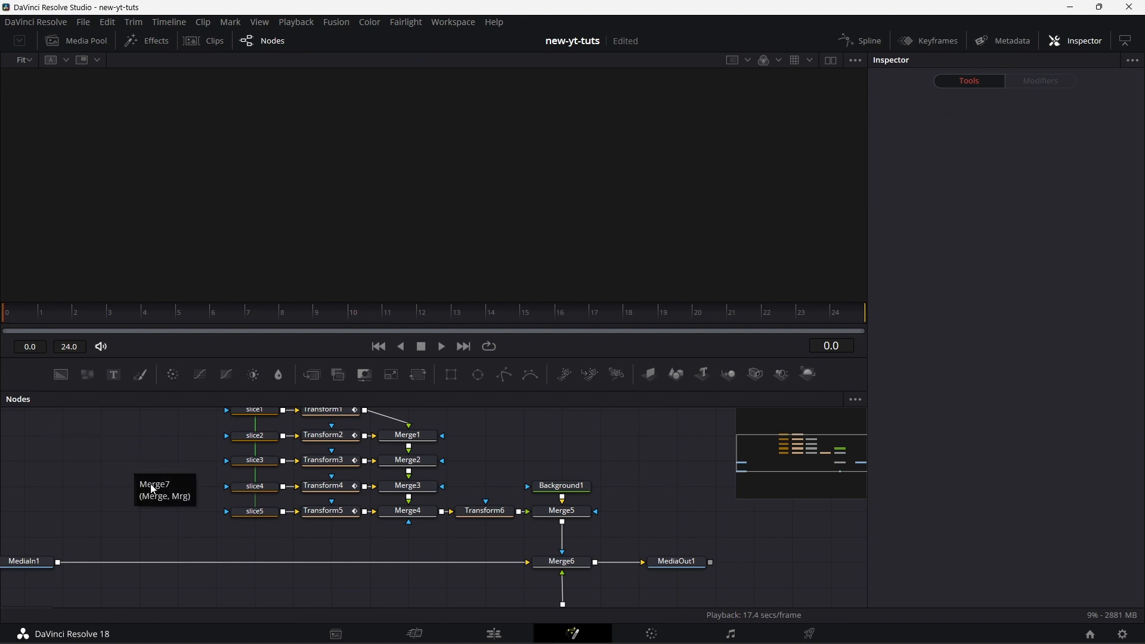
Insert one Merge node after MediaIn1 and another after MediaIn2, aligned one above the other.
{"action": "scroll", "coordinate": [146, 495], "scroll_direction": "down", "scroll_amount": 2}
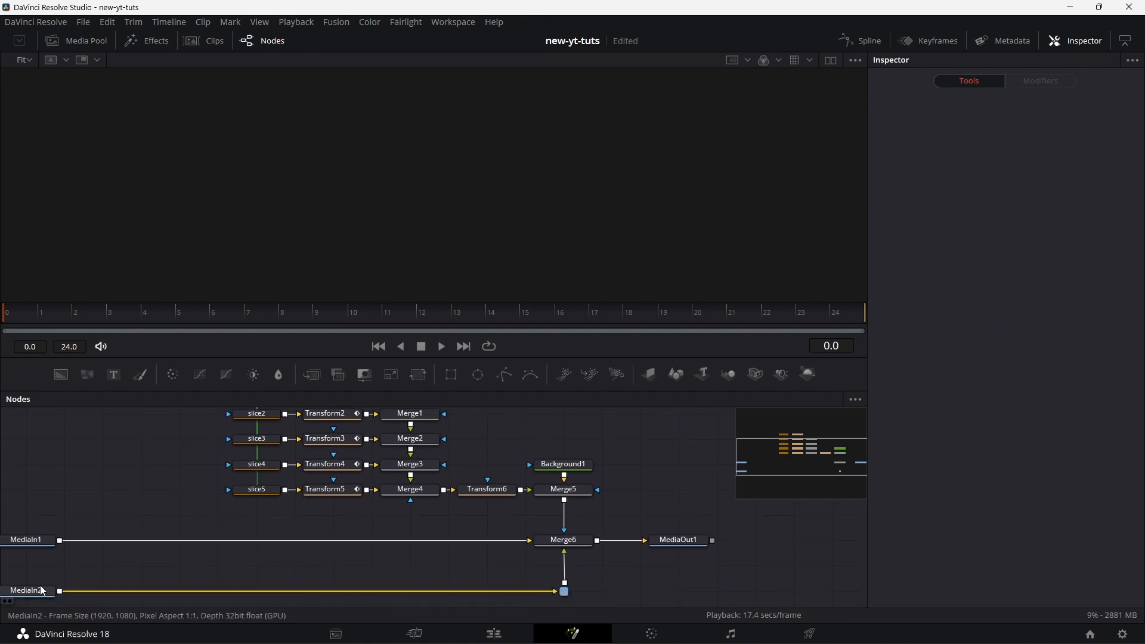
{"action": "left_click_drag", "start_coordinate": [318, 379], "coordinate": [148, 542]}
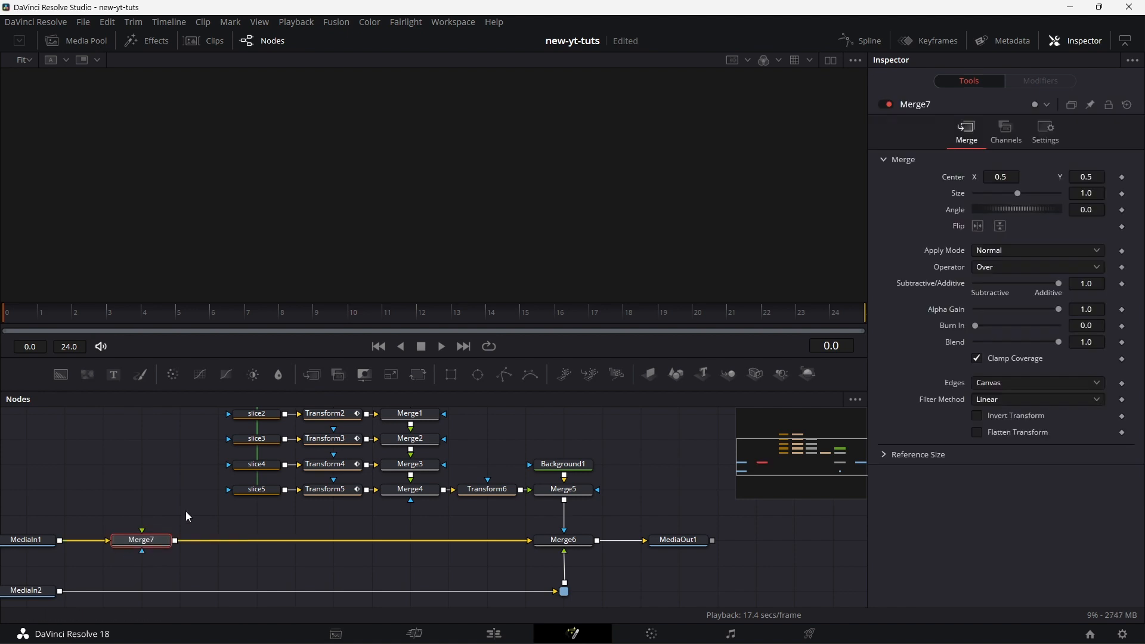
{"action": "left_click_drag", "start_coordinate": [315, 375], "coordinate": [138, 588]}
Add a Background node with Alpha 0.0 between Merge7 and Merge8 and connect its output to both merges.
{"action": "left_click_drag", "start_coordinate": [61, 375], "coordinate": [138, 560]}
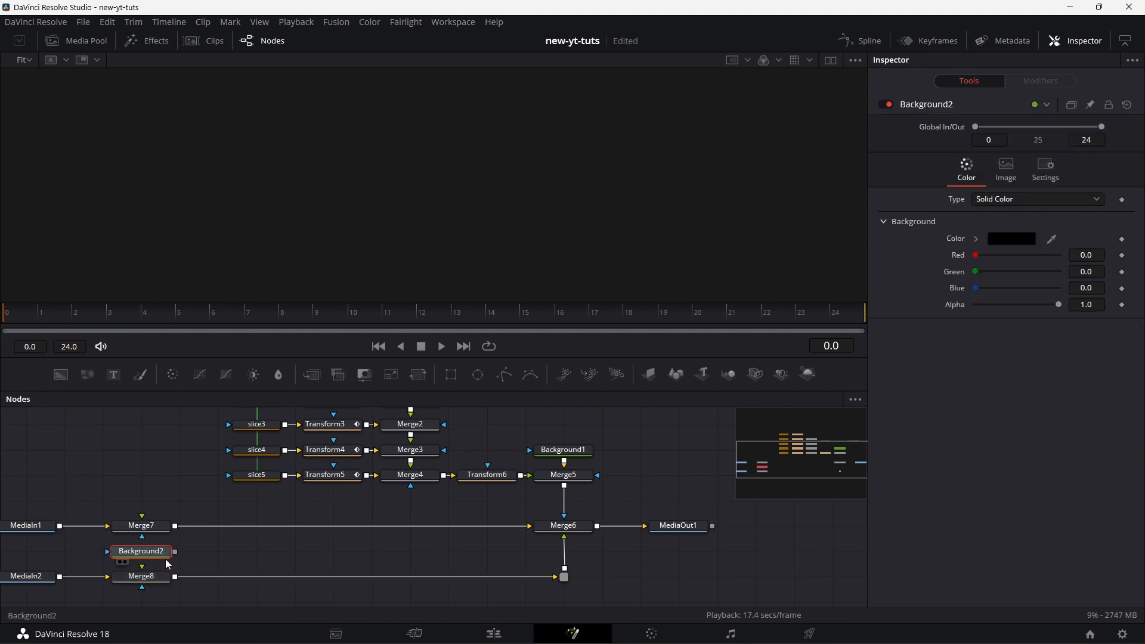
{"action": "left_click_drag", "start_coordinate": [1061, 305], "coordinate": [928, 313]}
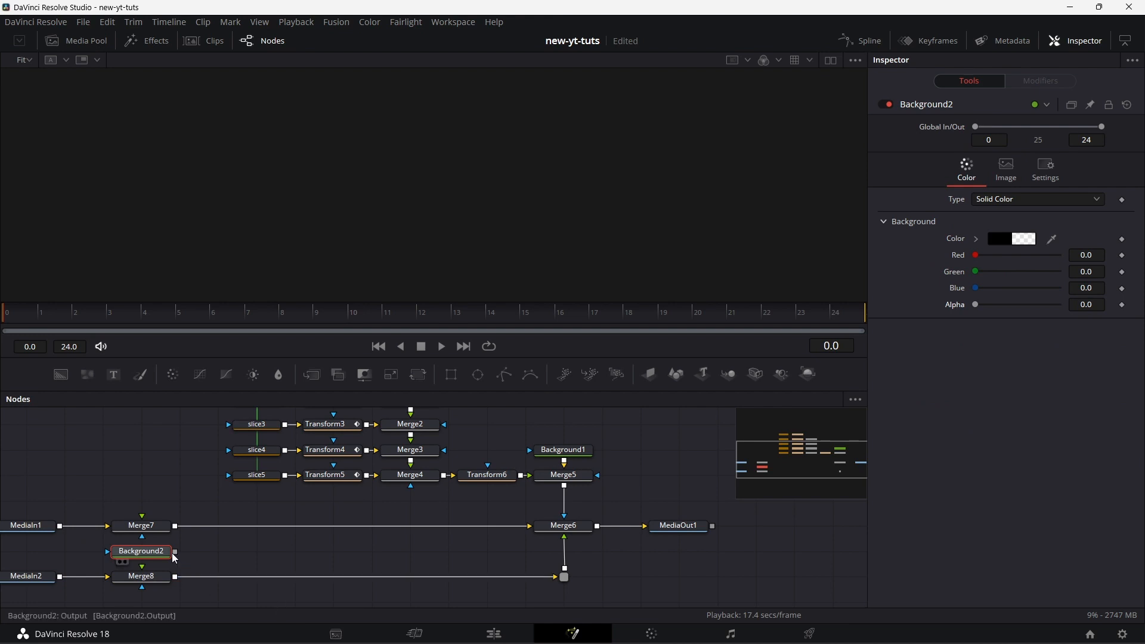
{"action": "left_click_drag", "start_coordinate": [177, 555], "coordinate": [153, 582]}
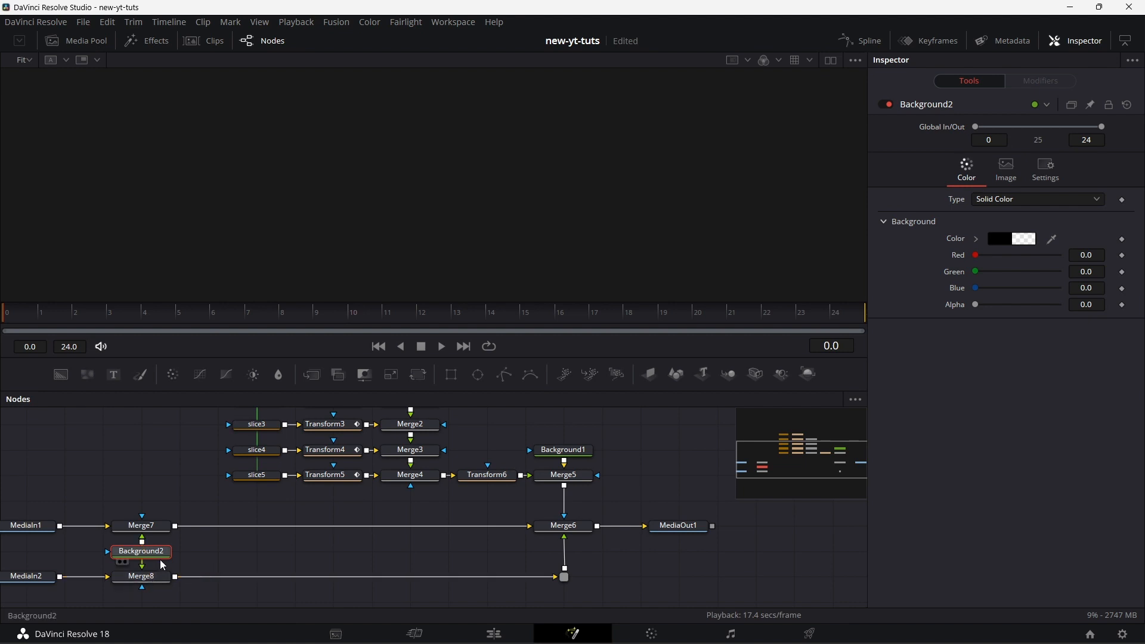
Swap the inputs of Merge8 and Merge7 so Background2 feeds their backgrounds and the media clips feed their foregrounds.
{"action": "left_click", "coordinate": [149, 577]}
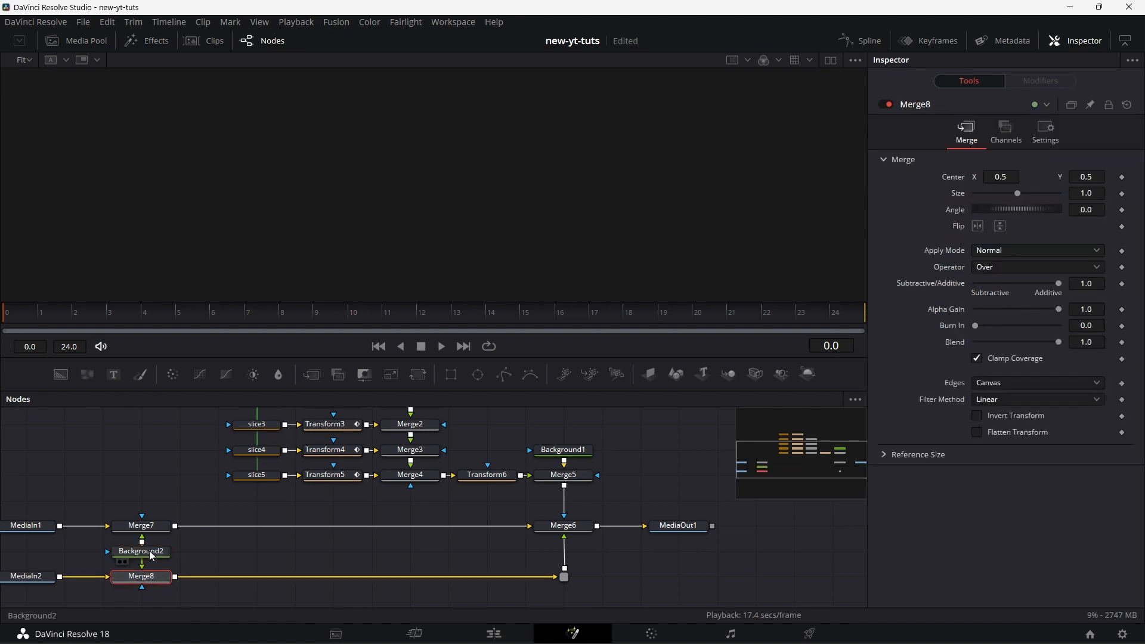
{"action": "left_click", "coordinate": [150, 553]}
{"action": "left_click", "coordinate": [151, 575]}
{"action": "right_click", "coordinate": [157, 580]}
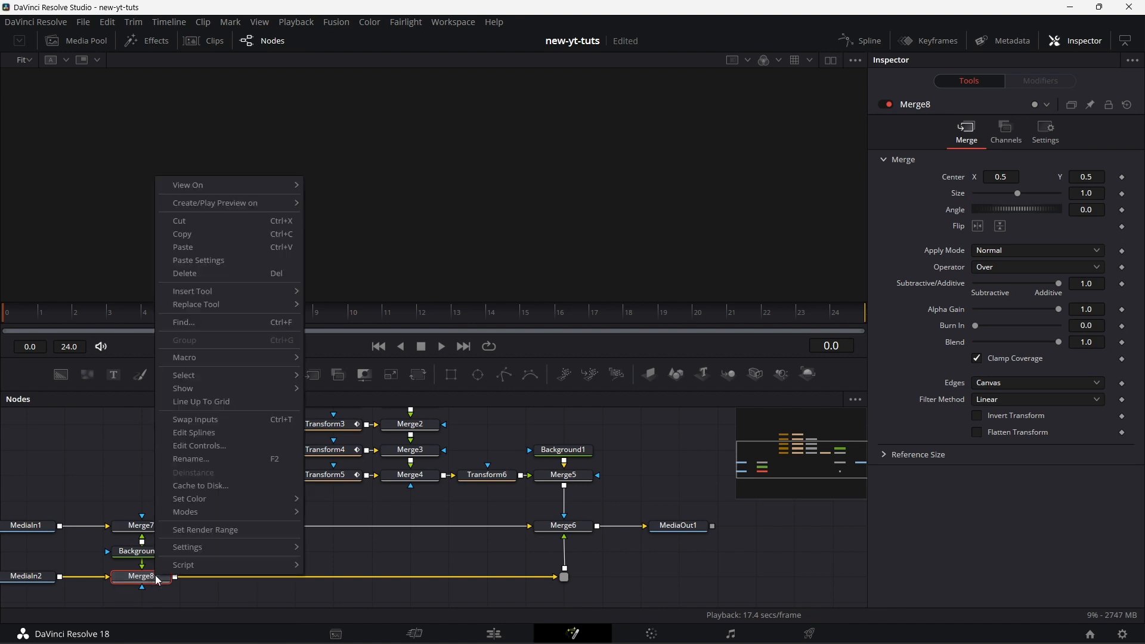
{"action": "left_click", "coordinate": [217, 419]}
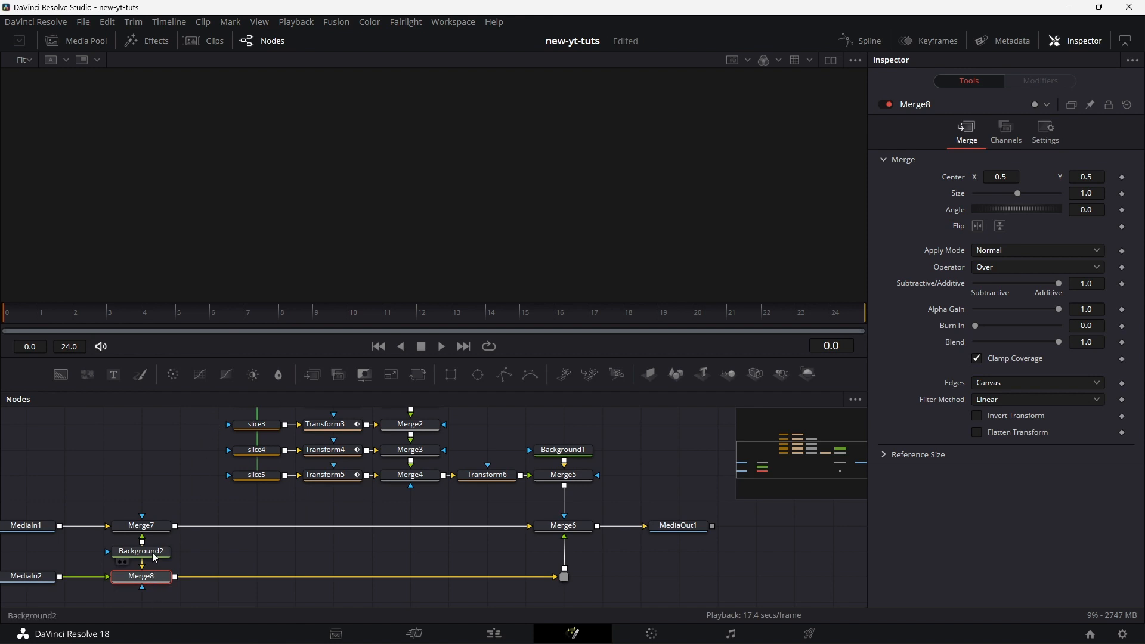
{"action": "left_click_drag", "start_coordinate": [152, 552], "coordinate": [242, 557]}
{"action": "left_click", "coordinate": [242, 555]}
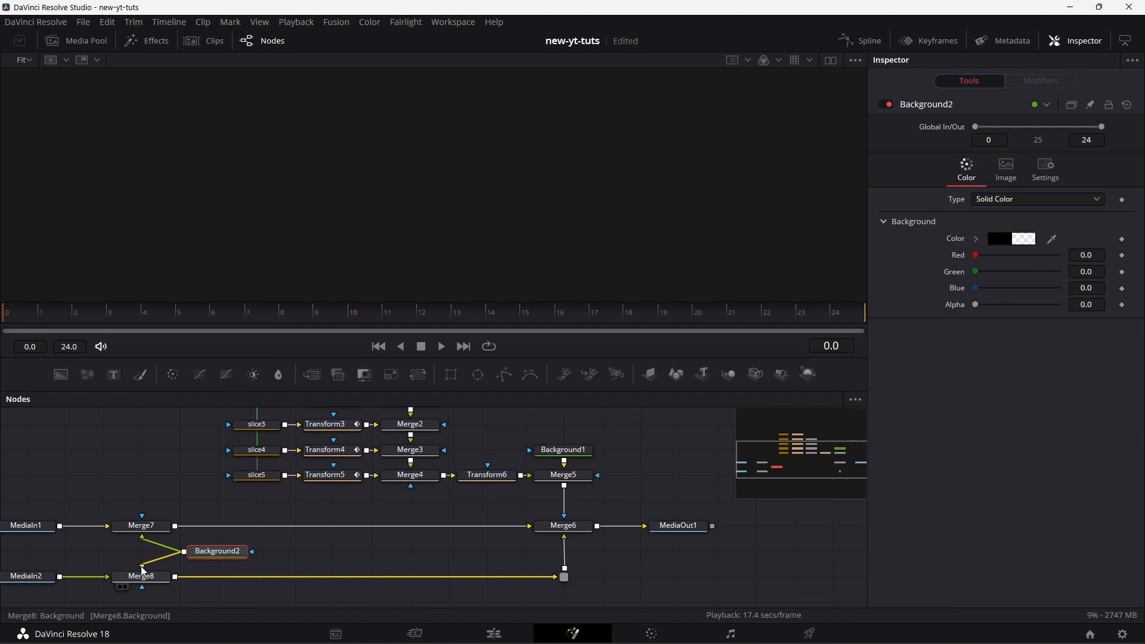
{"action": "left_click", "coordinate": [148, 530]}
{"action": "right_click", "coordinate": [146, 532]}
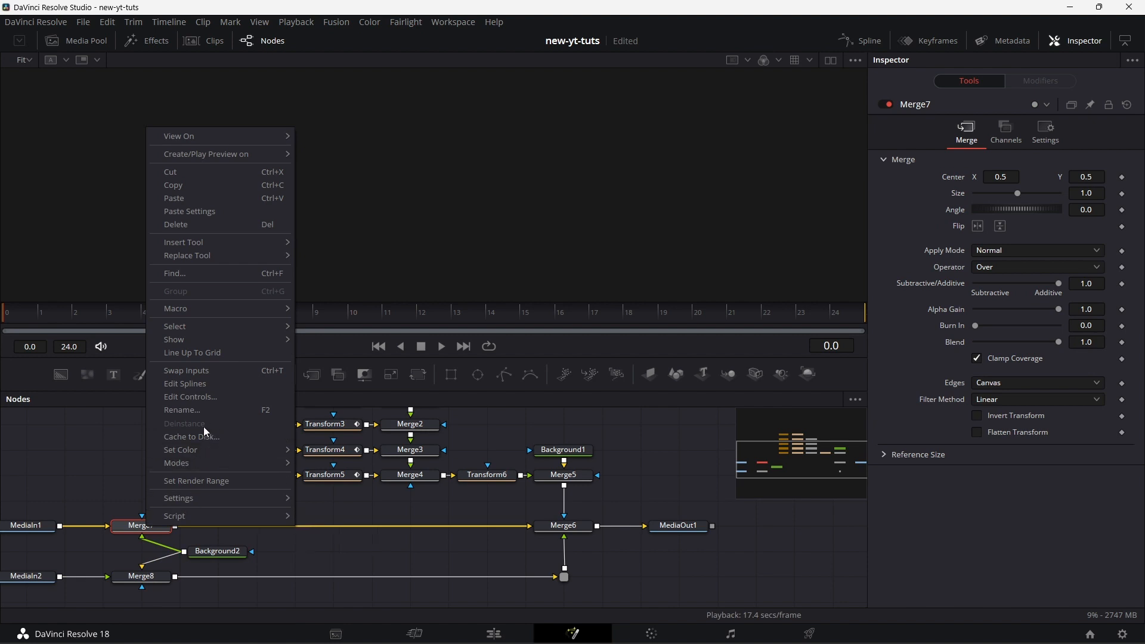
{"action": "left_click", "coordinate": [209, 372]}
{"action": "left_click_drag", "start_coordinate": [214, 554], "coordinate": [144, 549]}
{"action": "left_click", "coordinate": [91, 556]}
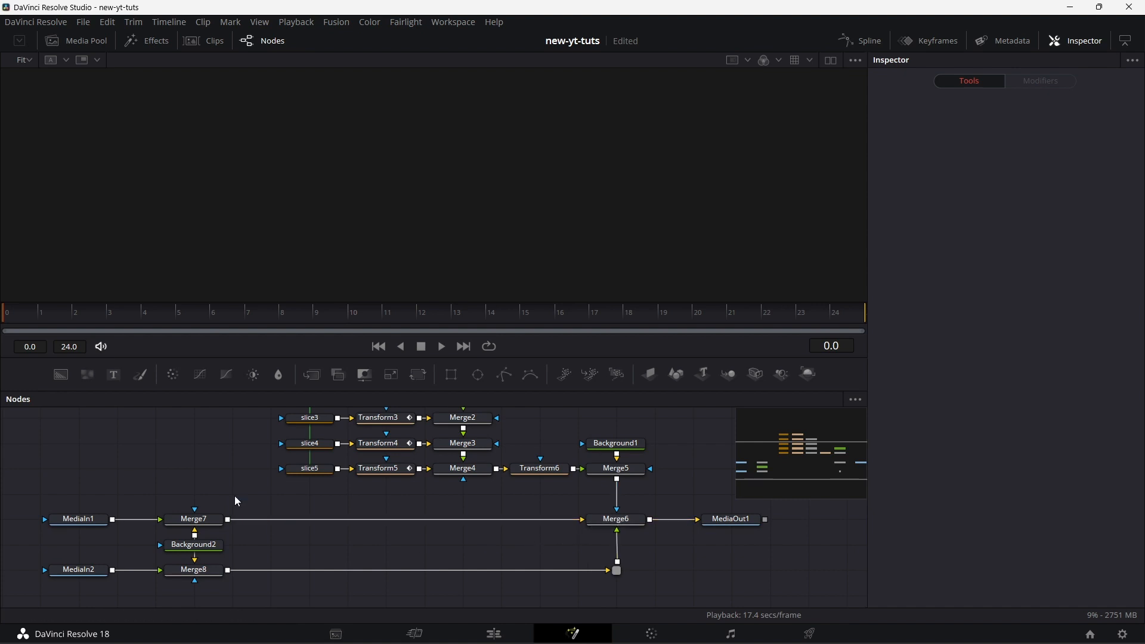
Move Merge7, Background2 and Merge8 together beneath the column of slice nodes.
{"action": "left_click_drag", "start_coordinate": [180, 490], "coordinate": [224, 576]}
{"action": "left_click_drag", "start_coordinate": [217, 518], "coordinate": [333, 516]}
{"action": "left_click", "coordinate": [331, 512]}
Enlarge the node workspace, display MediaOut1 in the viewer, and play the transition through to frame 24.
{"action": "scroll", "coordinate": [483, 507], "scroll_direction": "up", "scroll_amount": 2}
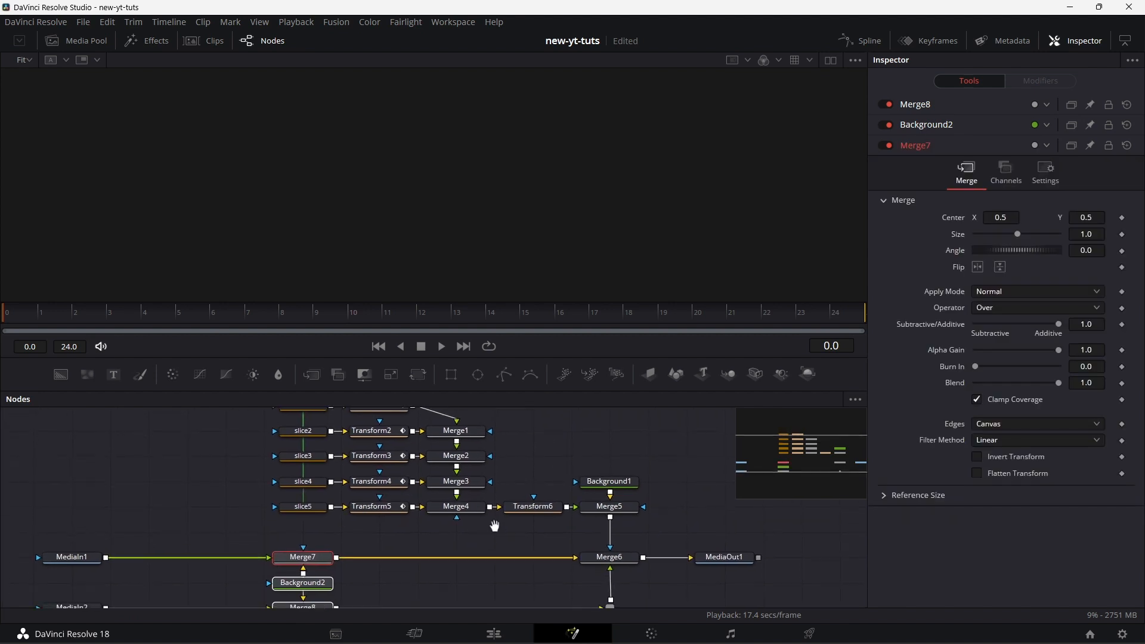
{"action": "left_click_drag", "start_coordinate": [518, 389], "coordinate": [518, 321]}
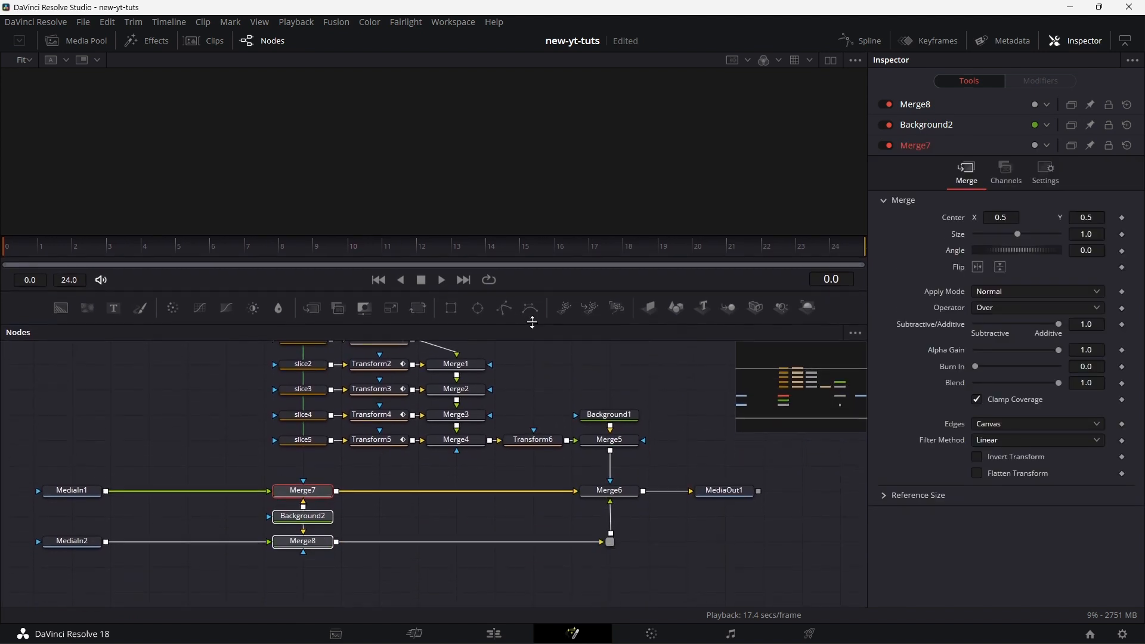
{"action": "left_click_drag", "start_coordinate": [511, 447], "coordinate": [509, 445]}
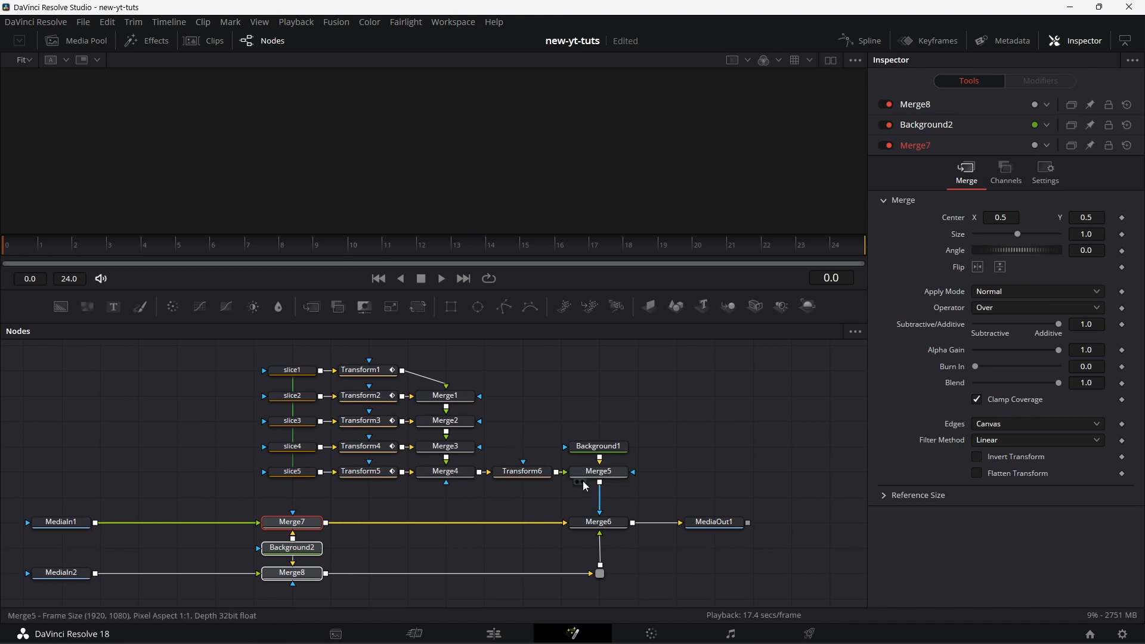
{"action": "left_click_drag", "start_coordinate": [710, 526], "coordinate": [562, 181]}
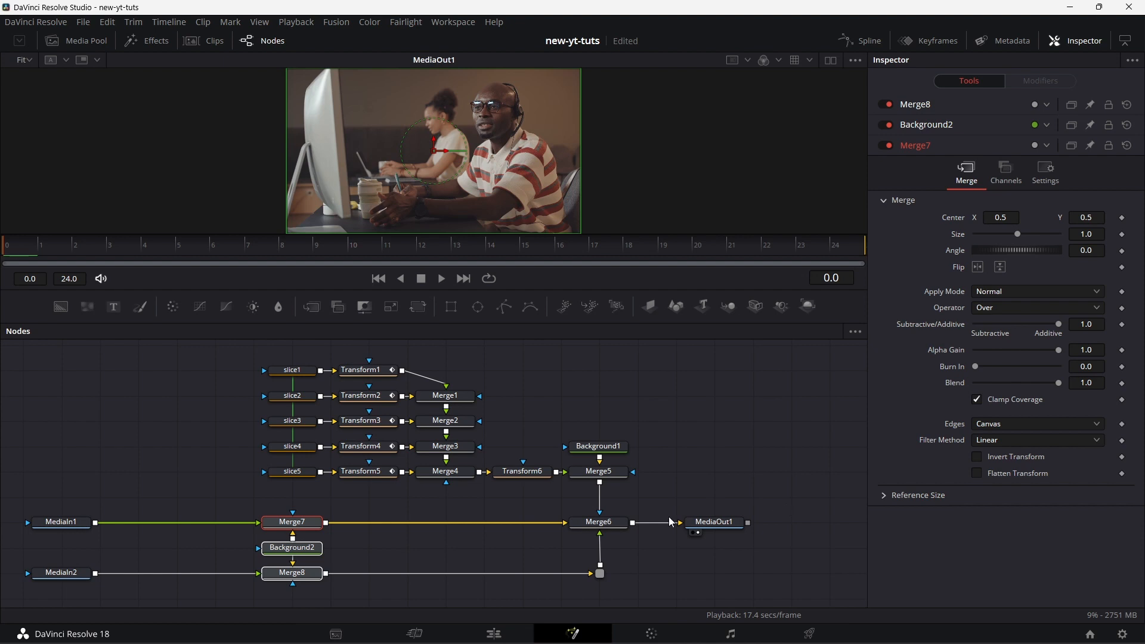
{"action": "left_click_drag", "start_coordinate": [562, 294], "coordinate": [562, 333]}
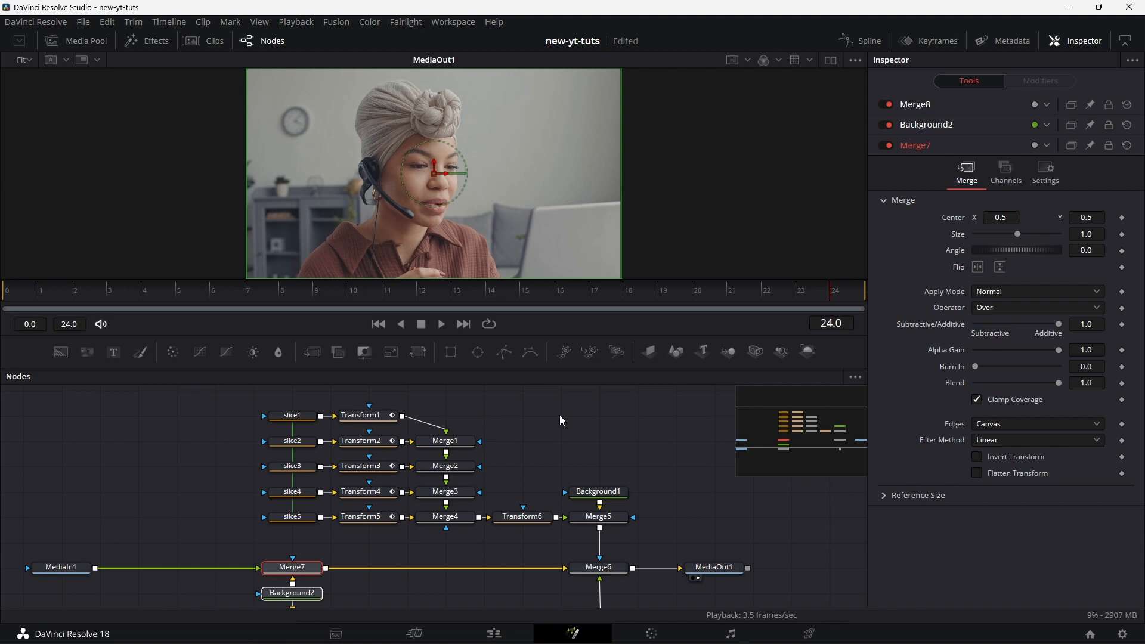
Select every node except MediaIn1, MediaIn2 and MediaOut1, and start creating a macro from them.
{"action": "scroll", "coordinate": [712, 531], "scroll_direction": "down", "scroll_amount": 2}
{"action": "left_click_drag", "start_coordinate": [714, 528], "coordinate": [715, 529]}
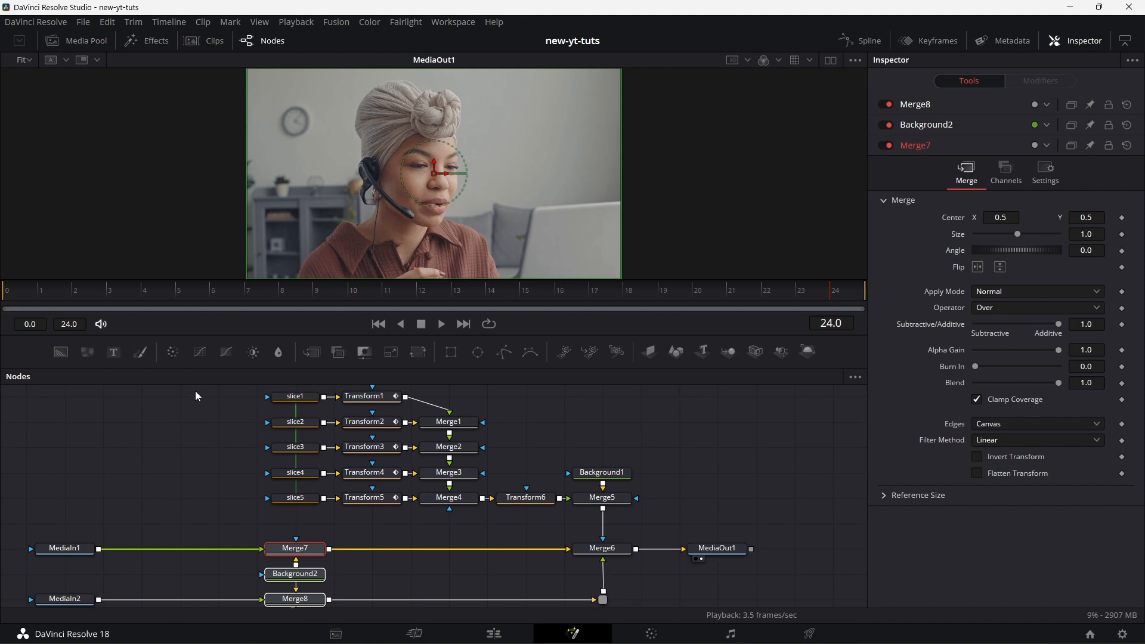
{"action": "left_click_drag", "start_coordinate": [190, 390], "coordinate": [628, 604]}
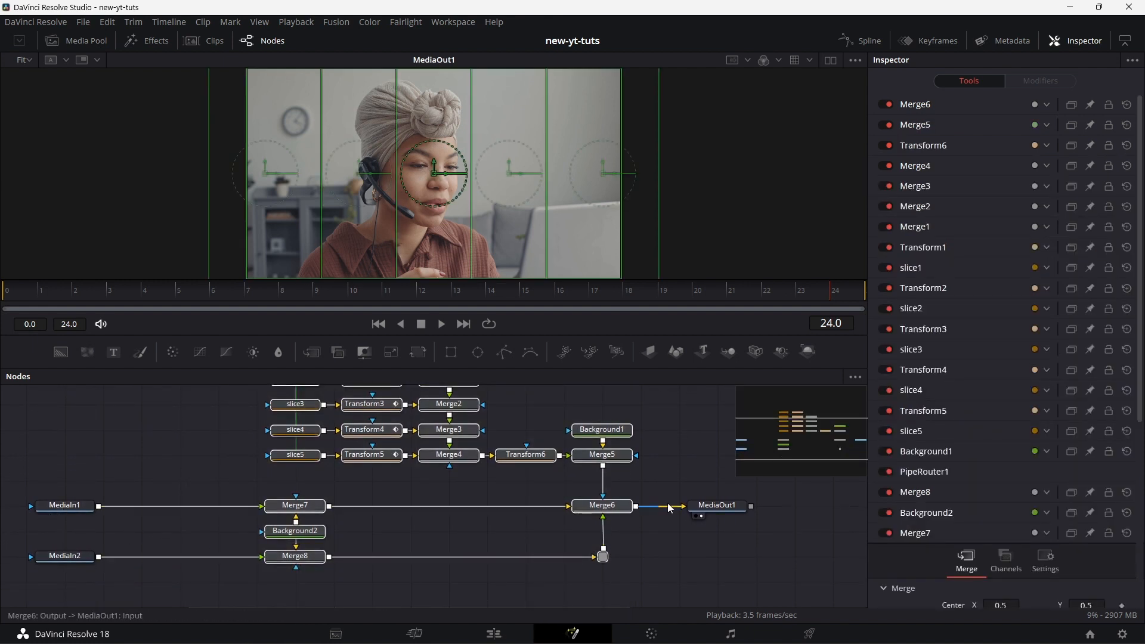
{"action": "right_click", "coordinate": [611, 459]}
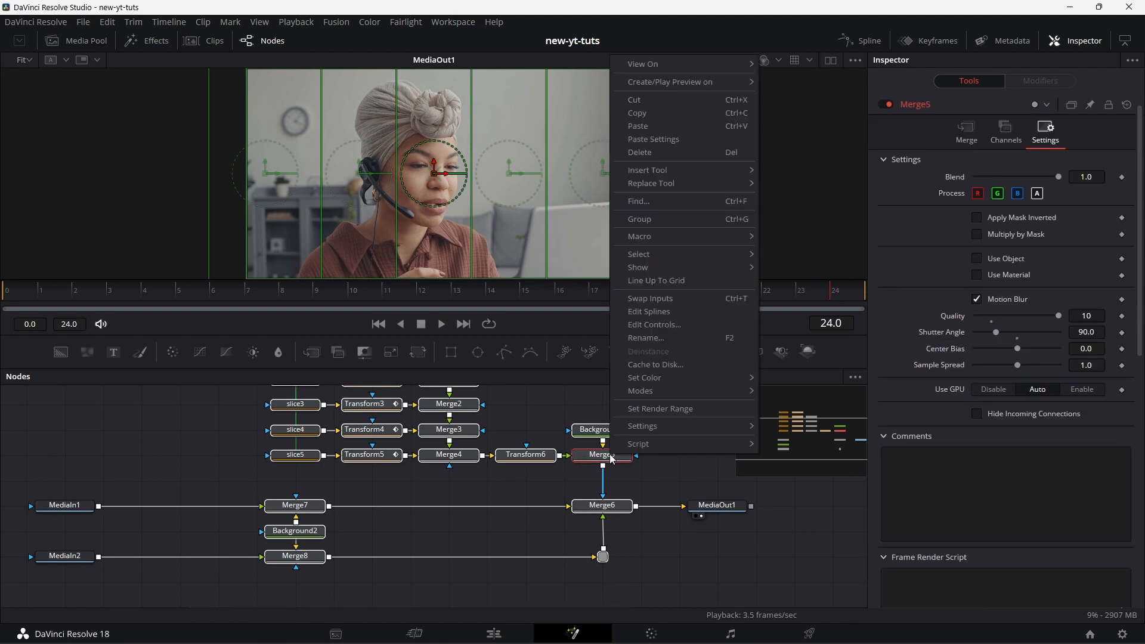
{"action": "mouse_move", "coordinate": [690, 238]}
{"action": "left_click", "coordinate": [796, 233]}
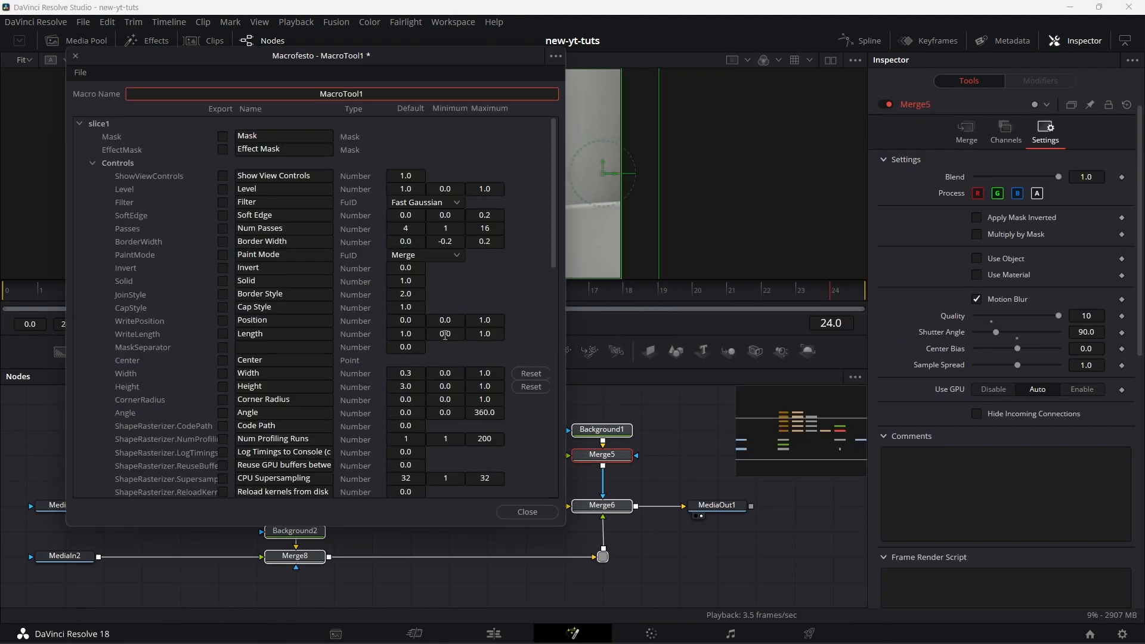
Export the EaseIn and EaseOut controls of AnimCurves1 in the macro, renaming the EaseIn control "Ease In / Out".
{"action": "left_click", "coordinate": [92, 161]}
{"action": "left_click", "coordinate": [80, 123]}
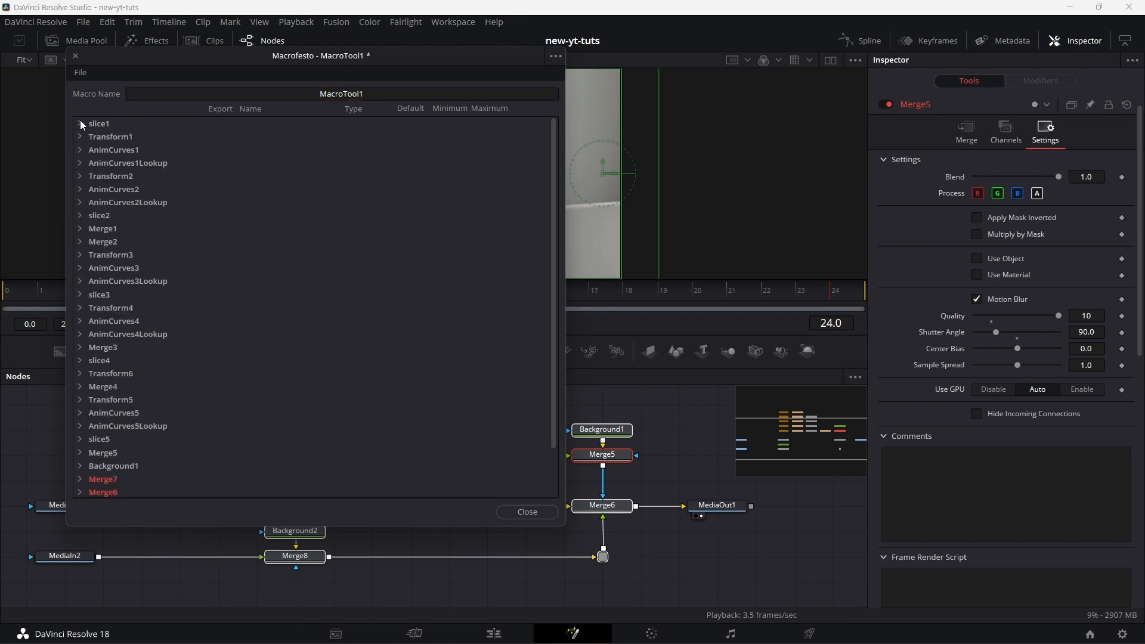
{"action": "left_click", "coordinate": [79, 151]}
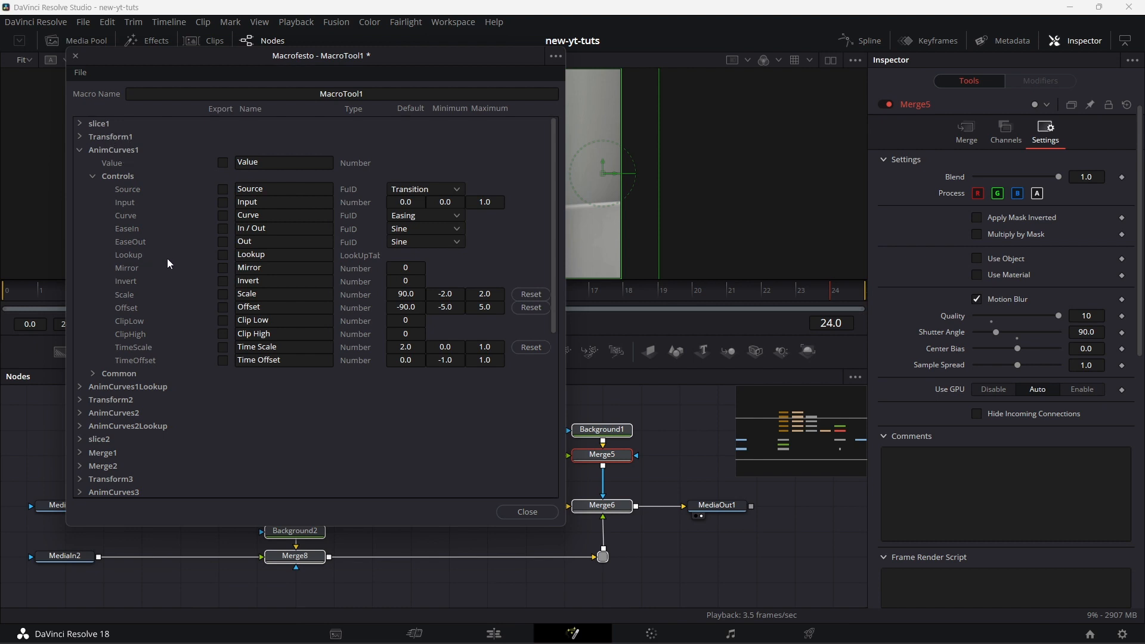
{"action": "left_click", "coordinate": [223, 228]}
{"action": "left_click", "coordinate": [238, 227]}
{"action": "type", "text": "Ease"}
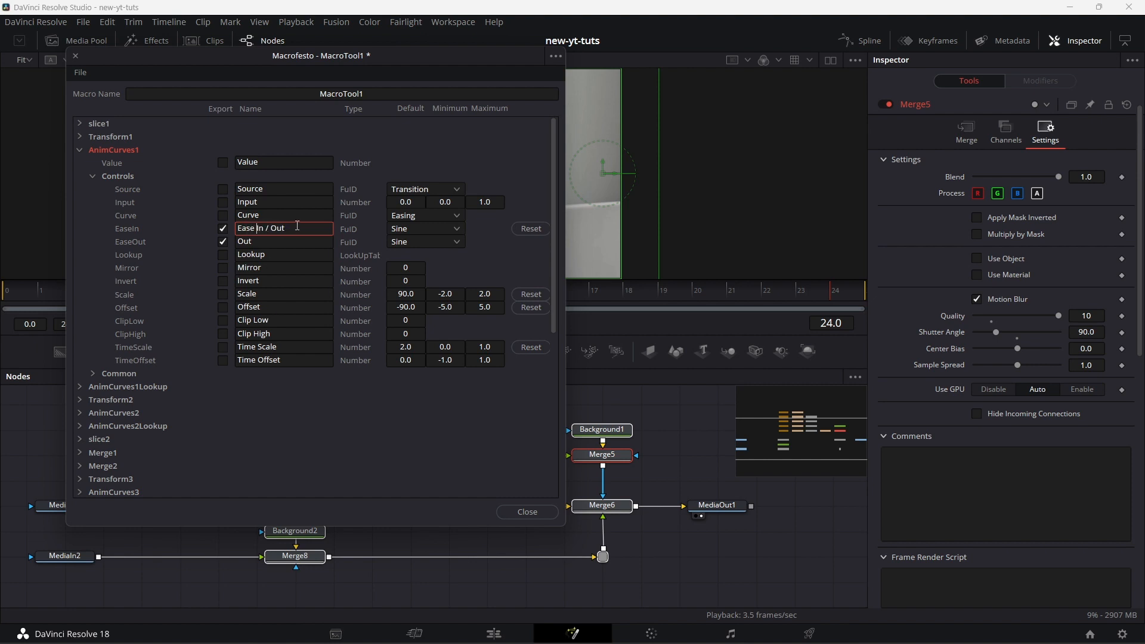
{"action": "left_click", "coordinate": [79, 150]}
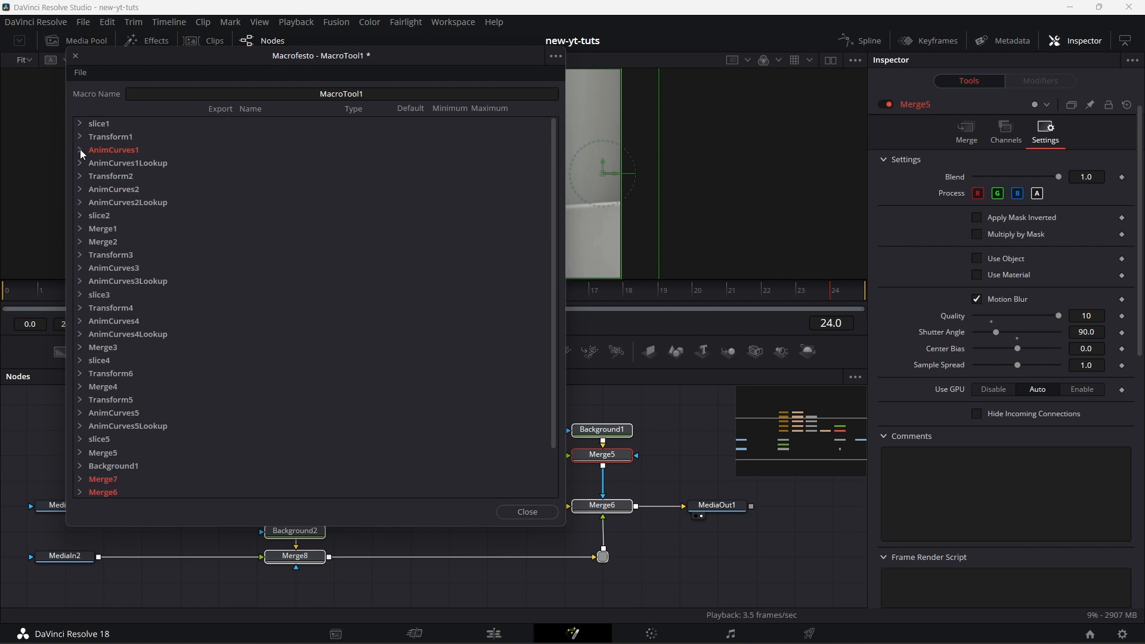
{"action": "left_click_drag", "start_coordinate": [408, 60], "coordinate": [366, 38]}
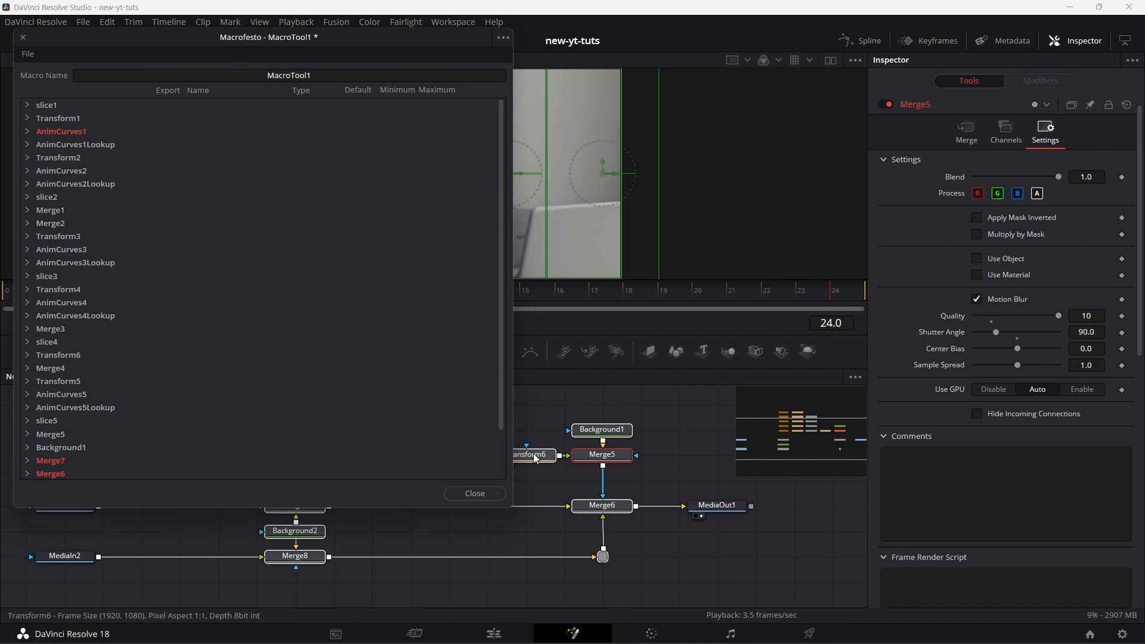
Export the Angle control of Transform6 in the macro and rename it "Wipe Angle".
{"action": "left_click", "coordinate": [25, 356]}
{"action": "scroll", "coordinate": [116, 427], "scroll_direction": "down", "scroll_amount": 3}
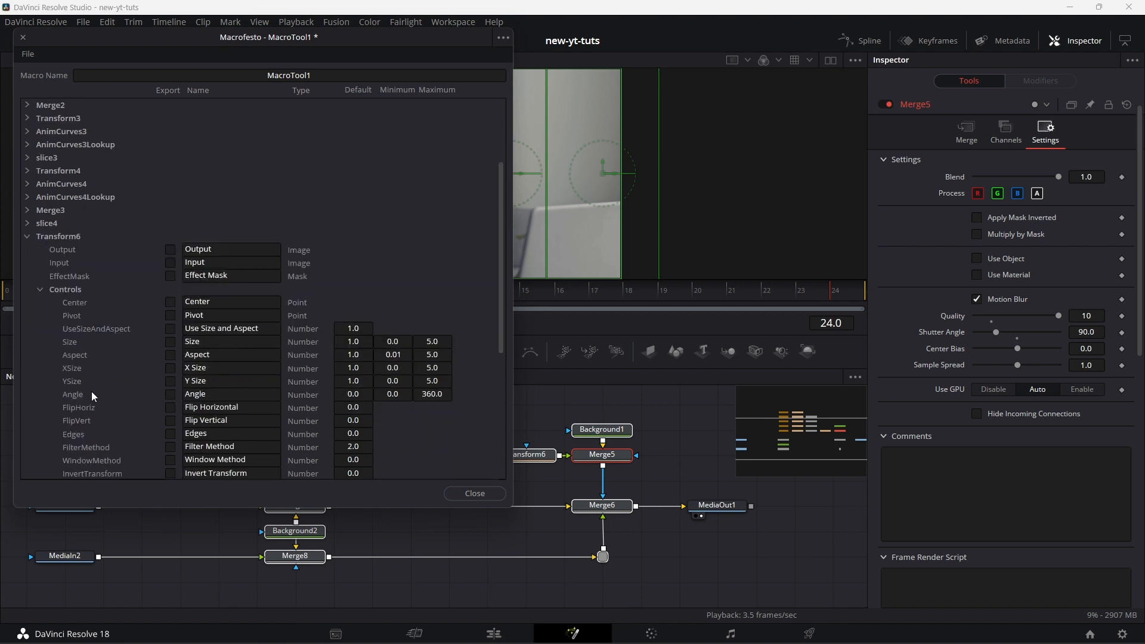
{"action": "left_click", "coordinate": [171, 396]}
{"action": "left_click", "coordinate": [184, 398]}
{"action": "type", "text": "Wipe"}
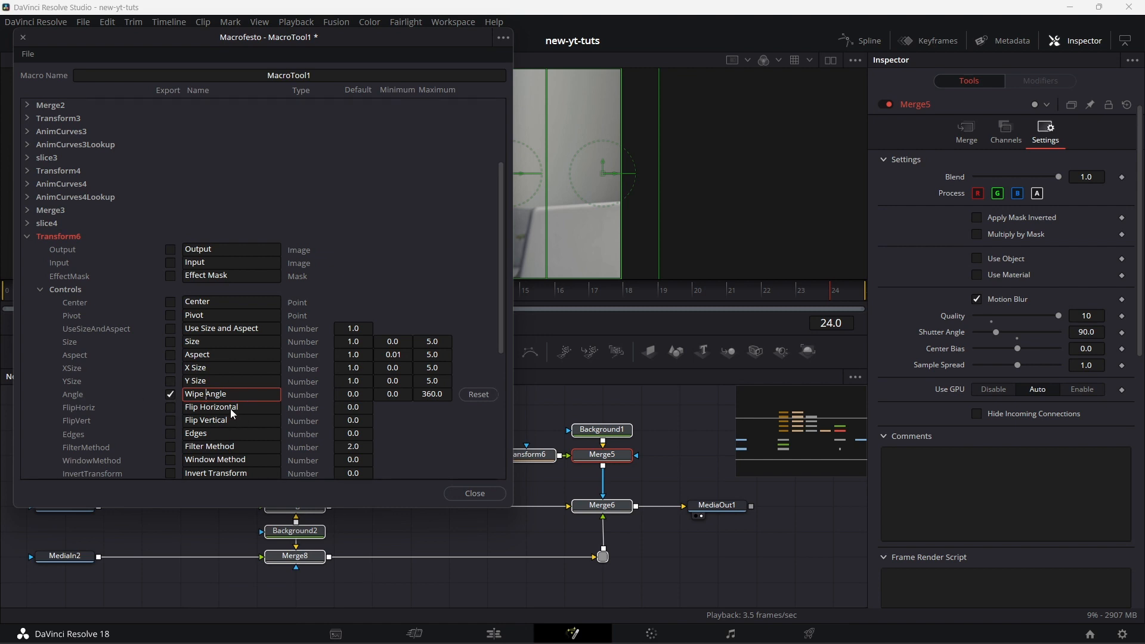
Start saving the macro to a file and browse to Fusion's Templates > Edit > Transitions folder.
{"action": "left_click", "coordinate": [29, 53]}
{"action": "left_click", "coordinate": [68, 117]}
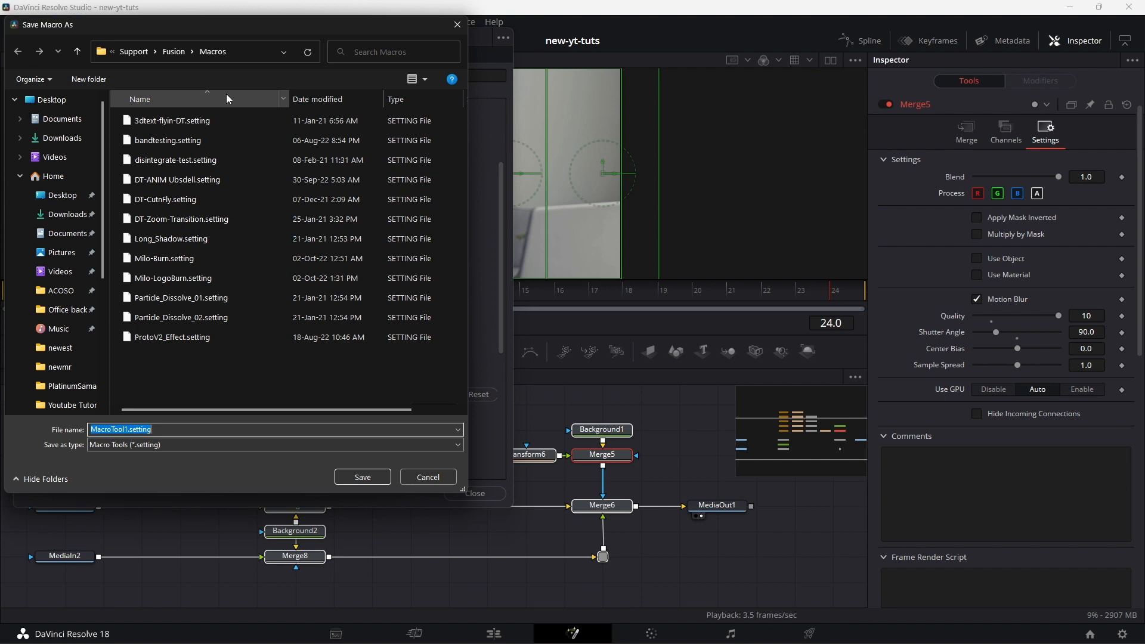
{"action": "left_click", "coordinate": [173, 51]}
{"action": "scroll", "coordinate": [225, 248], "scroll_direction": "down", "scroll_amount": 1}
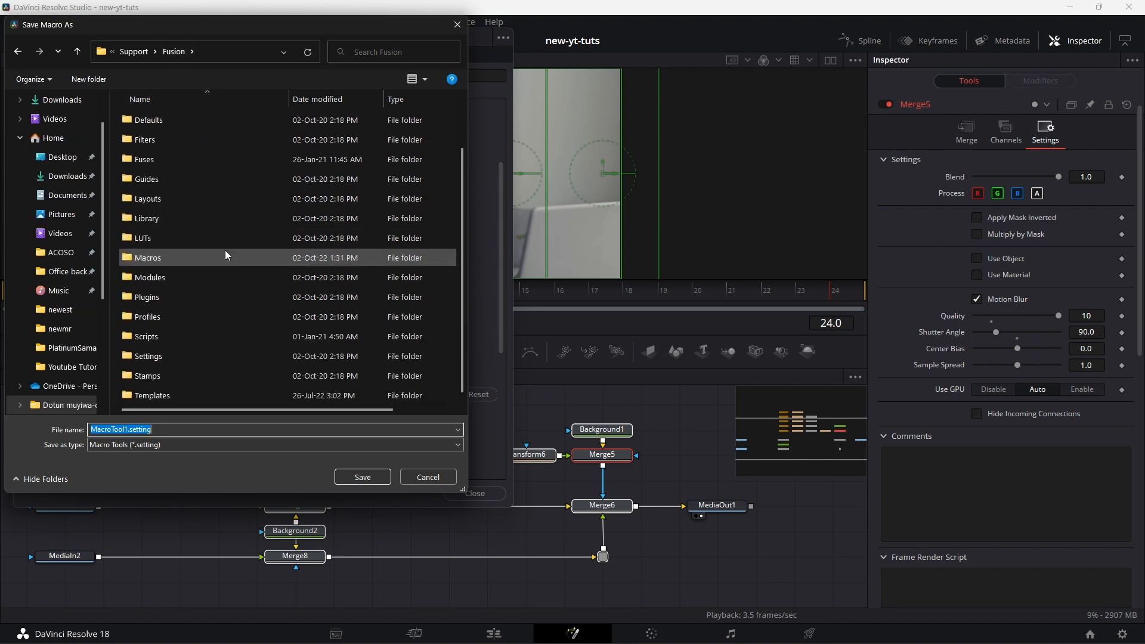
{"action": "double_click", "coordinate": [169, 394]}
{"action": "left_click", "coordinate": [158, 121]}
{"action": "double_click", "coordinate": [158, 120]}
{"action": "double_click", "coordinate": [174, 181]}
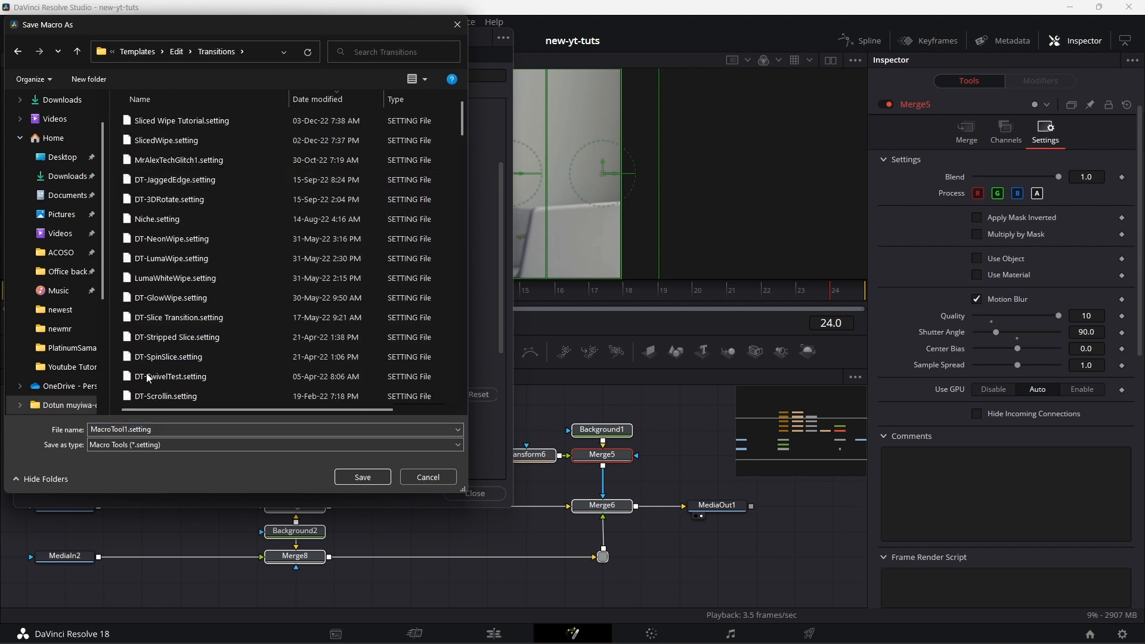
Save the macro in the Transitions folder as "Wipey Stripes" and close the macro editor.
{"action": "left_click_drag", "start_coordinate": [152, 430], "coordinate": [81, 432]}
{"action": "type", "text": "Wip"}
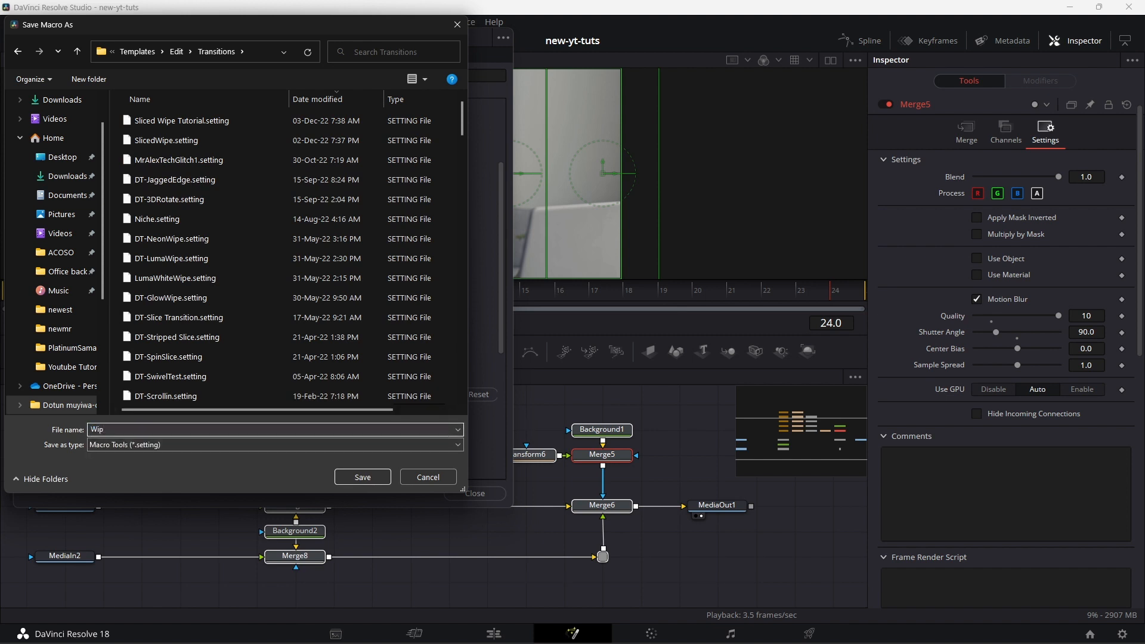
{"action": "type", "text": "ey Strip"}
{"action": "type", "text": "es"}
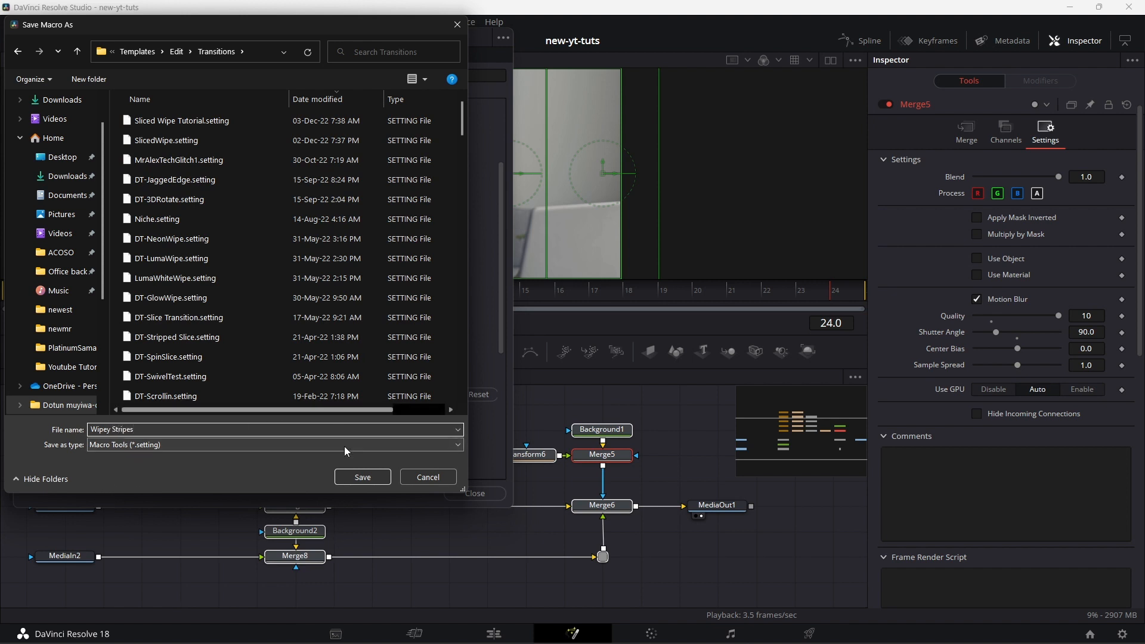
{"action": "left_click", "coordinate": [362, 478]}
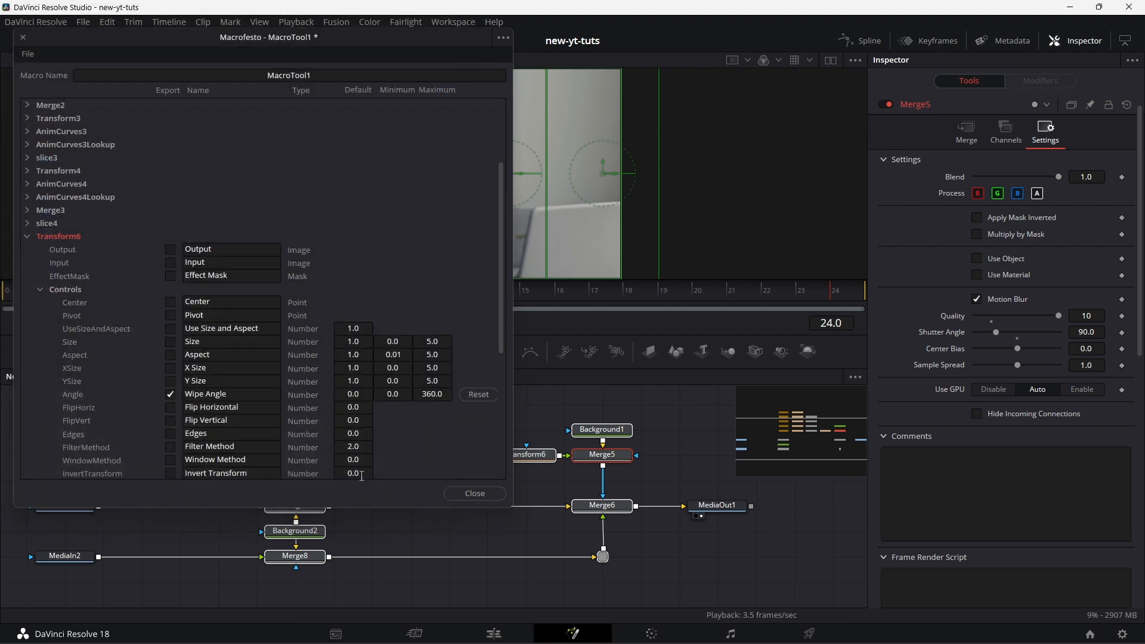
{"action": "left_click", "coordinate": [482, 494]}
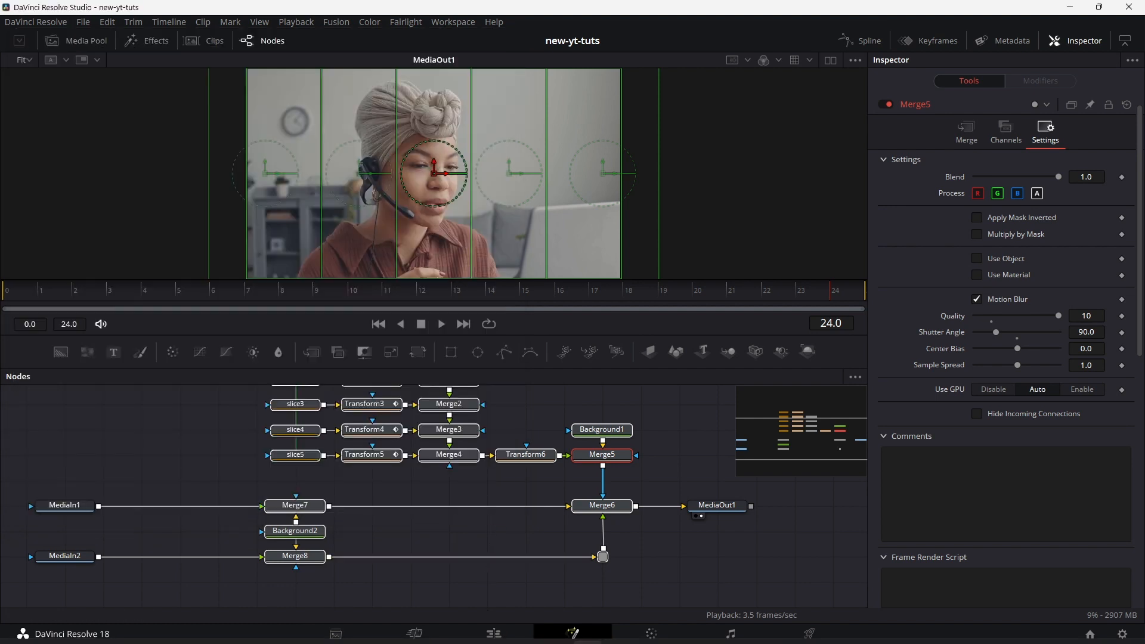
On the Edit page, copy both Video 1 clips to 00:00:35:23 and delete the transition between the copies.
{"action": "left_click", "coordinate": [500, 632]}
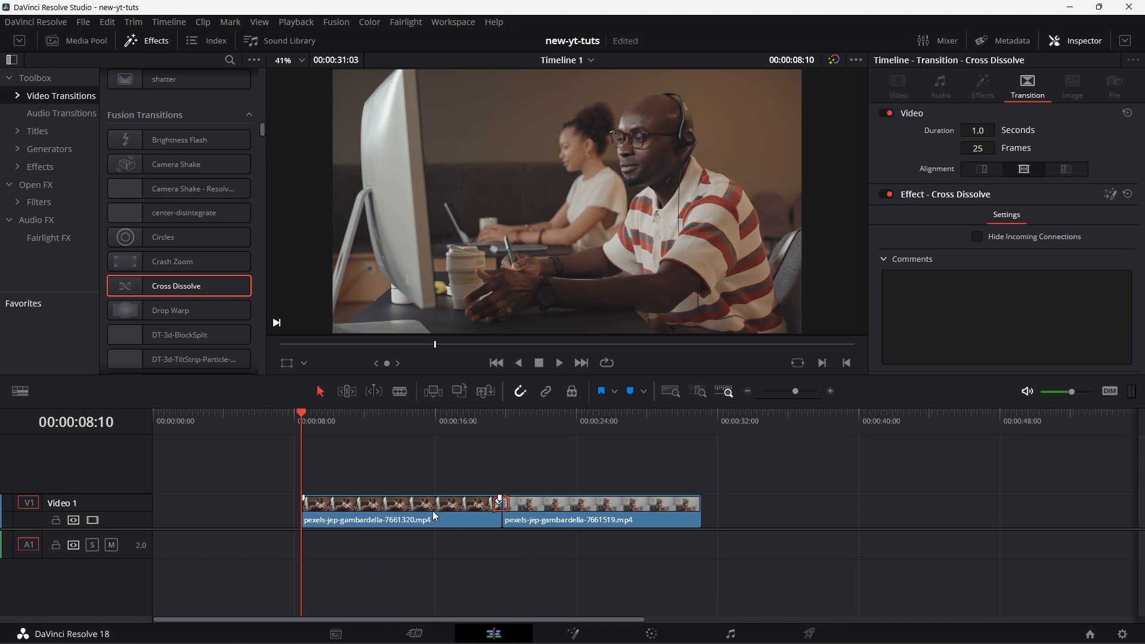
{"action": "left_click_drag", "start_coordinate": [439, 479], "coordinate": [542, 503]}
{"action": "right_click", "coordinate": [460, 514]}
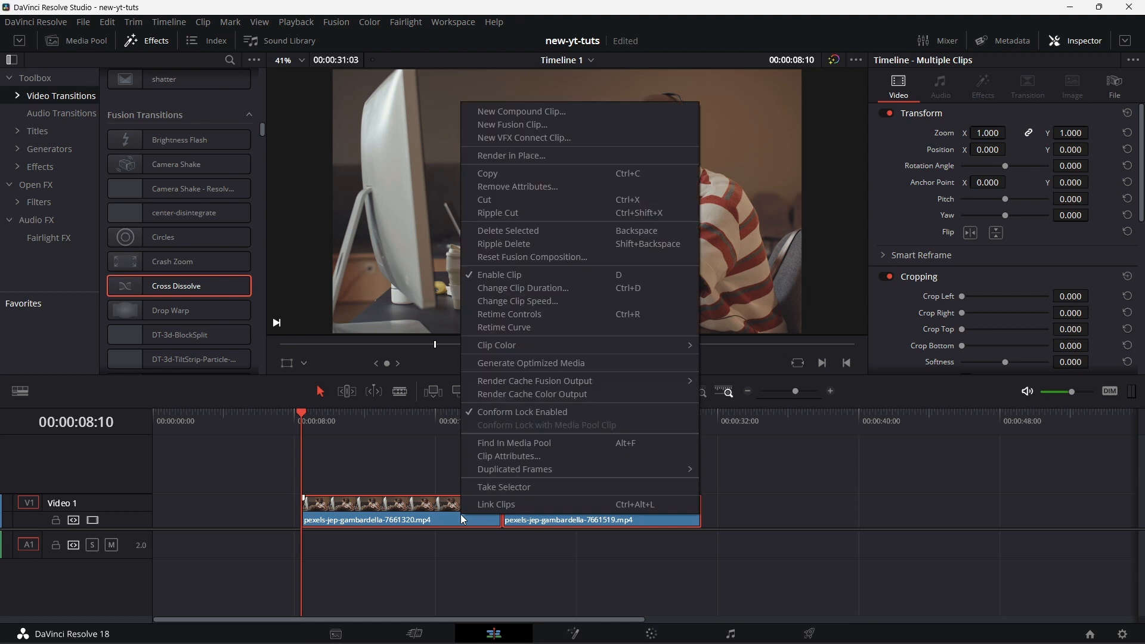
{"action": "left_click", "coordinate": [539, 173]}
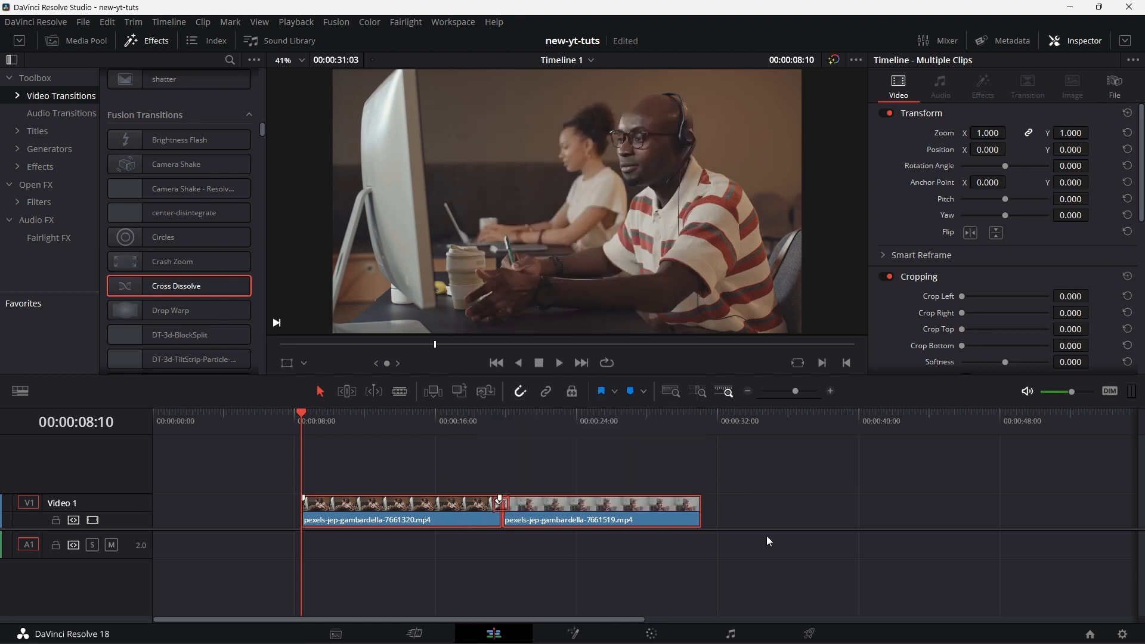
{"action": "left_click", "coordinate": [787, 416]}
{"action": "left_click", "coordinate": [845, 501]}
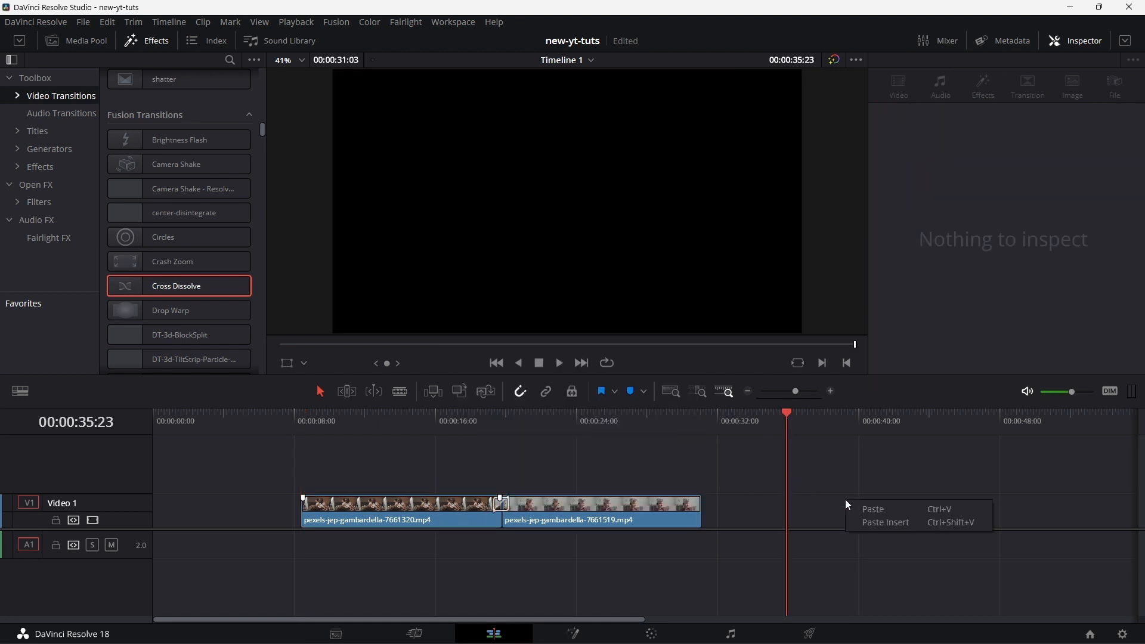
{"action": "key", "text": "ctrl+v"}
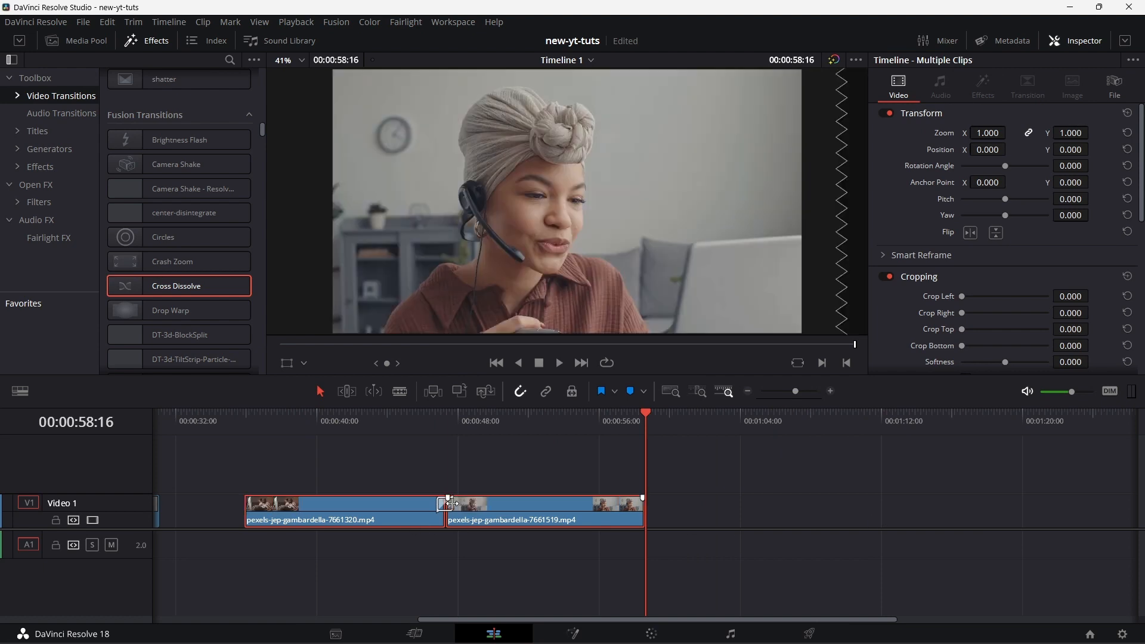
{"action": "left_click", "coordinate": [447, 502]}
{"action": "key", "text": "Delete"}
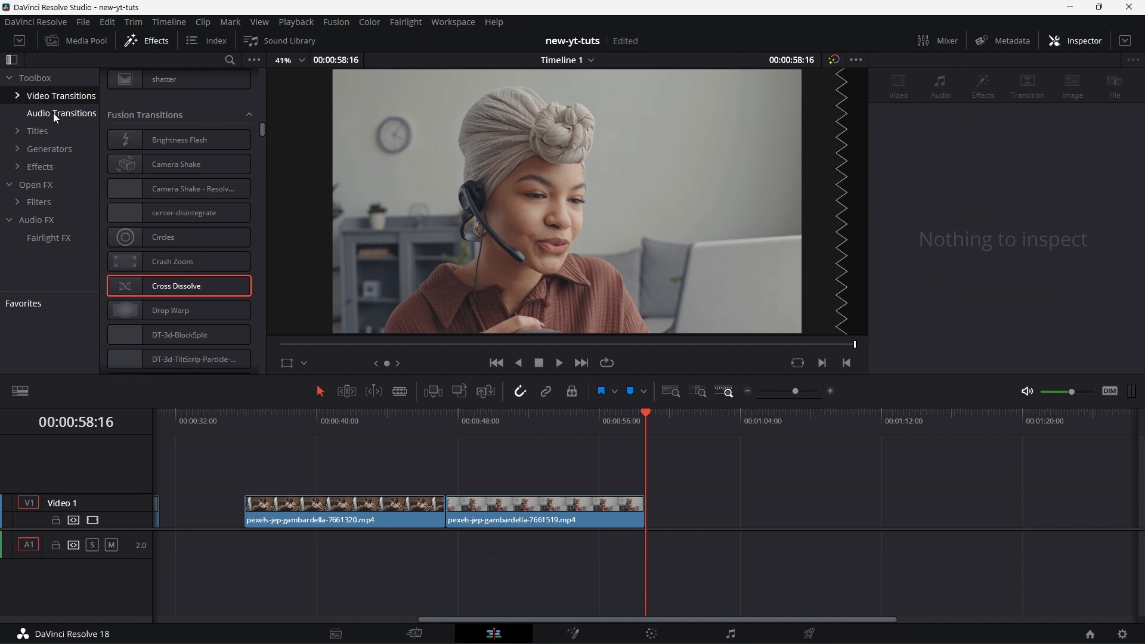
Search the video transitions for "wipey" and "wipe", and clear the search.
{"action": "left_click", "coordinate": [229, 60]}
{"action": "type", "text": "wipey"}
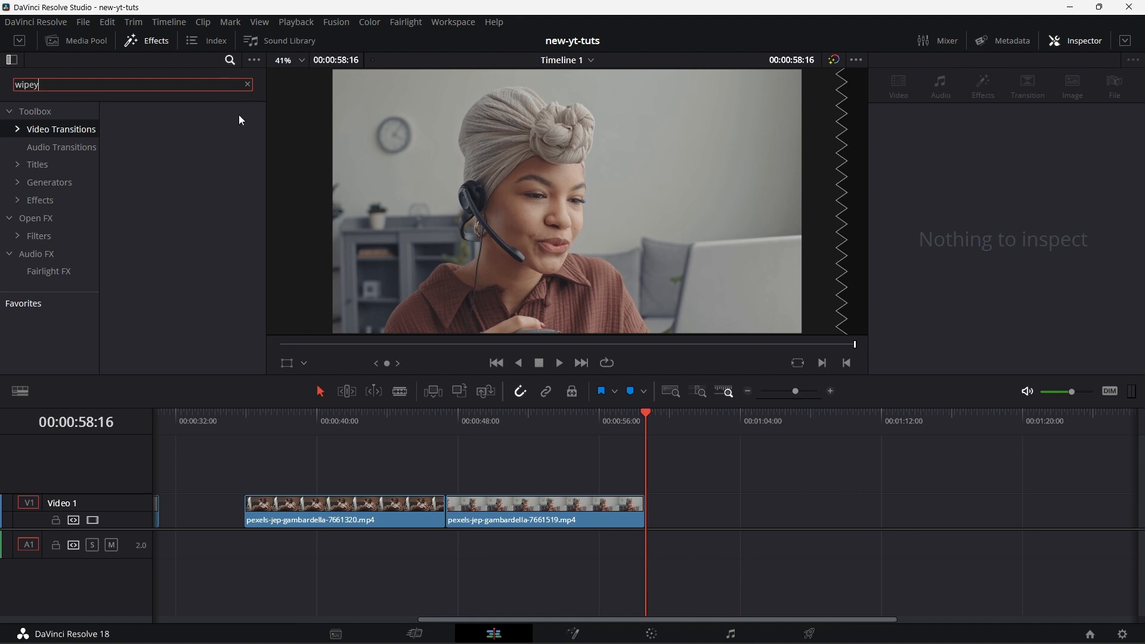
{"action": "key", "text": "BackSpace"}
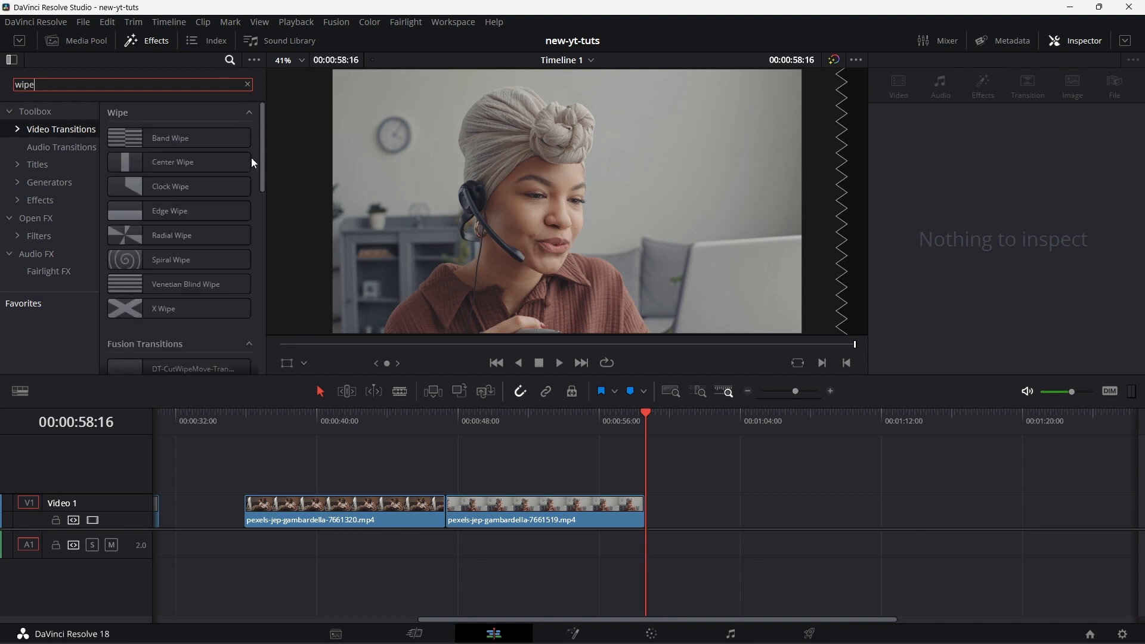
{"action": "left_click_drag", "start_coordinate": [262, 144], "coordinate": [259, 205]}
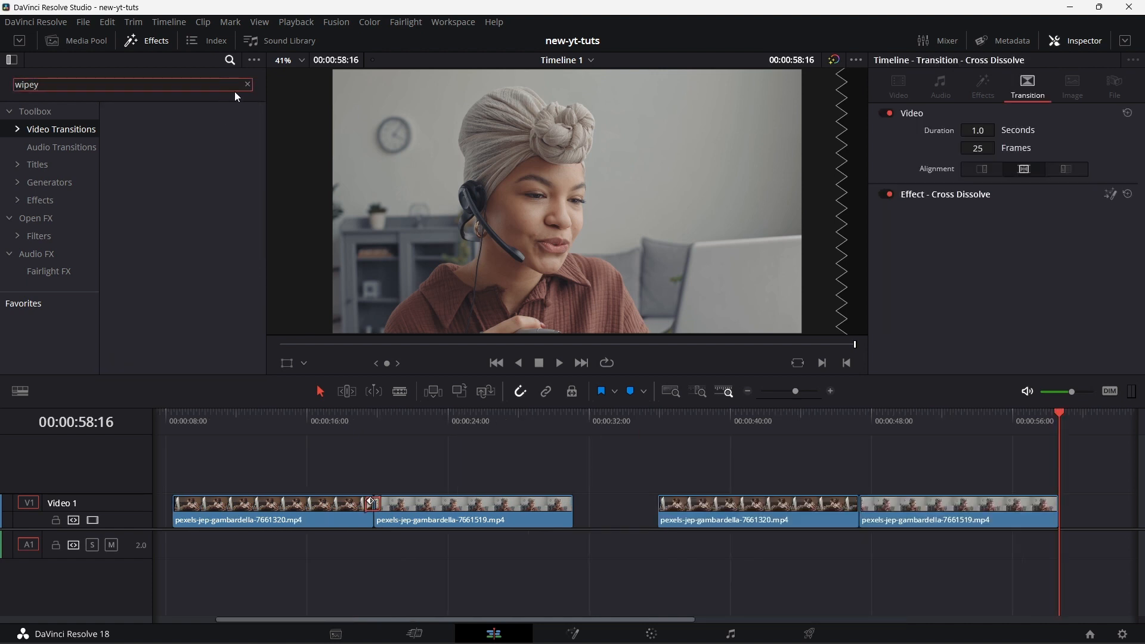
{"action": "left_click", "coordinate": [248, 85]}
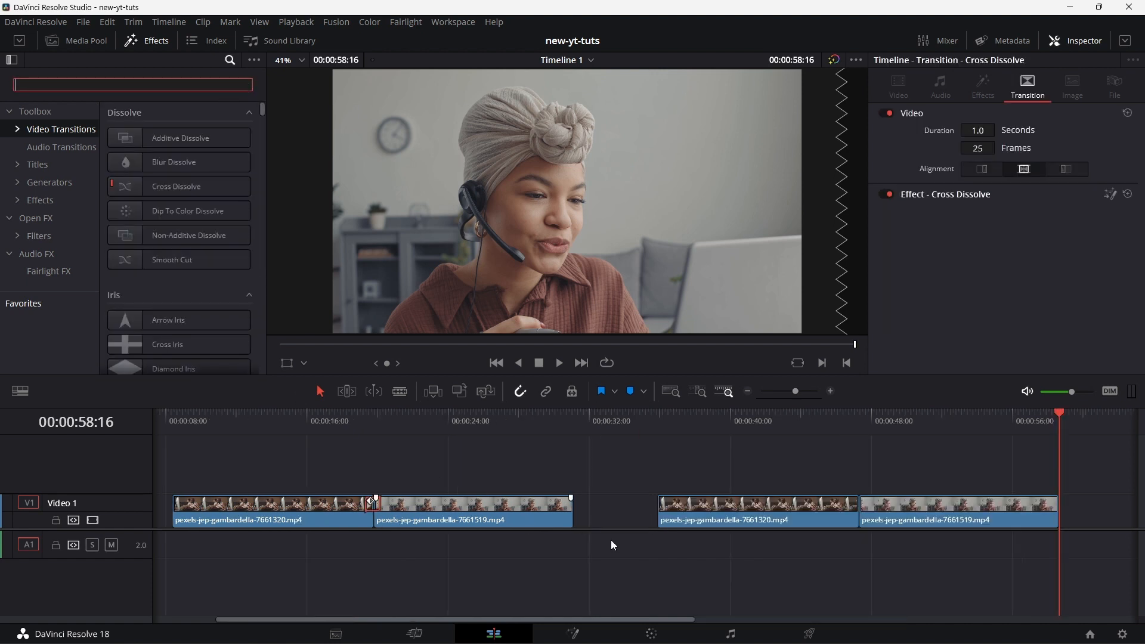
{"action": "left_click", "coordinate": [629, 486]}
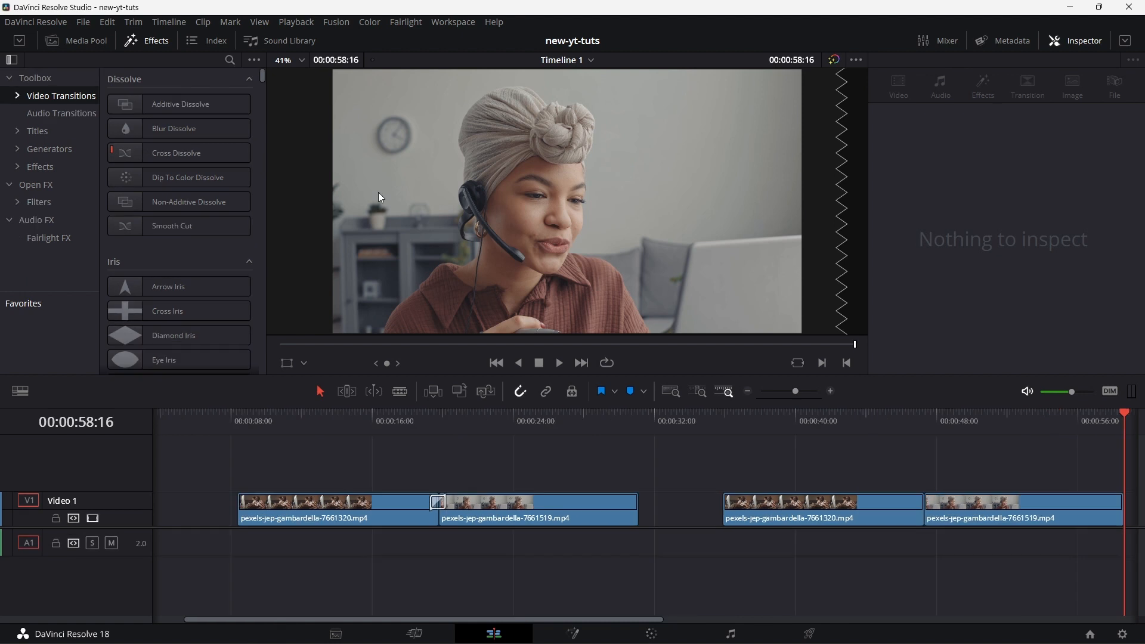
Search the transitions for "wipey", add Wipey Stripes at the cut between the copied clips, and select it for inspection.
{"action": "left_click", "coordinate": [231, 60]}
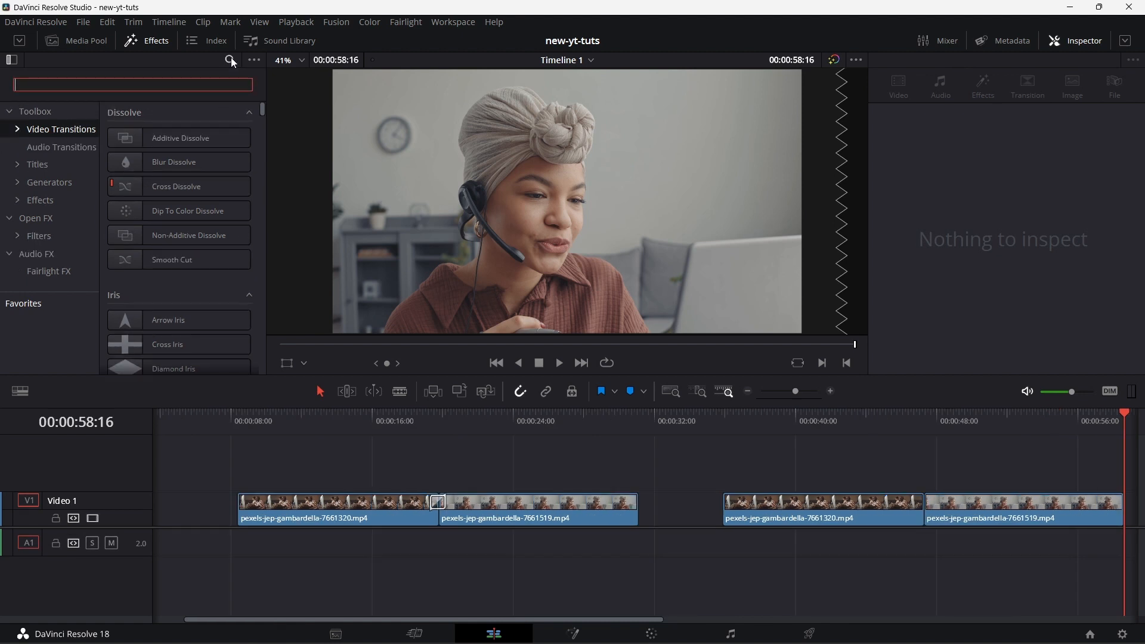
{"action": "type", "text": "wipe"}
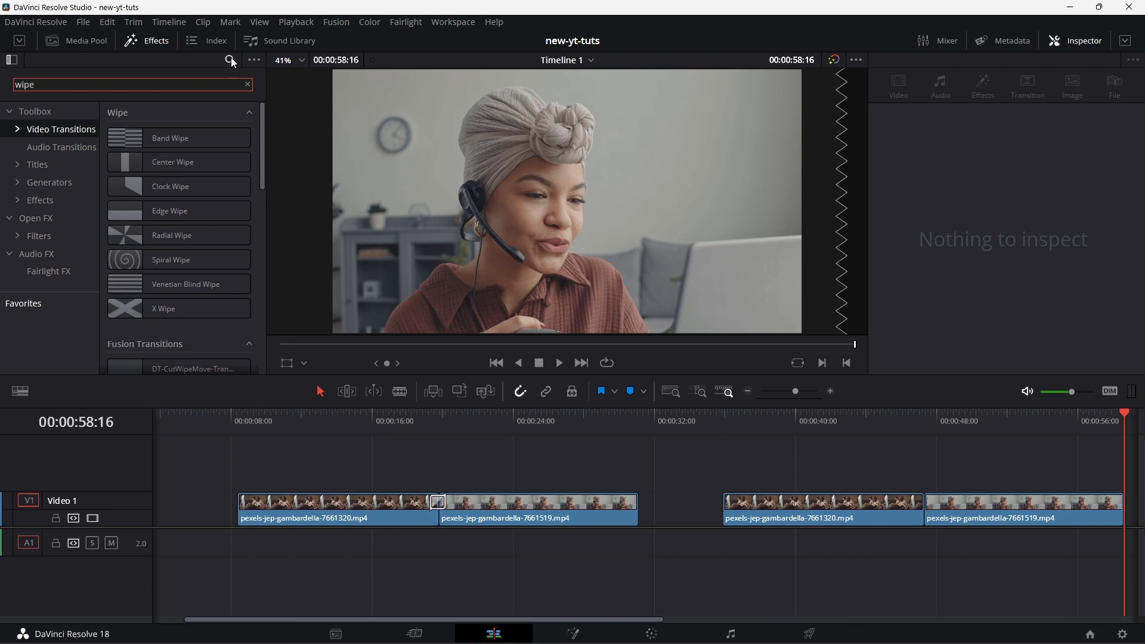
{"action": "type", "text": "y"}
{"action": "left_click_drag", "start_coordinate": [177, 137], "coordinate": [931, 504]}
{"action": "key", "text": "Left"}
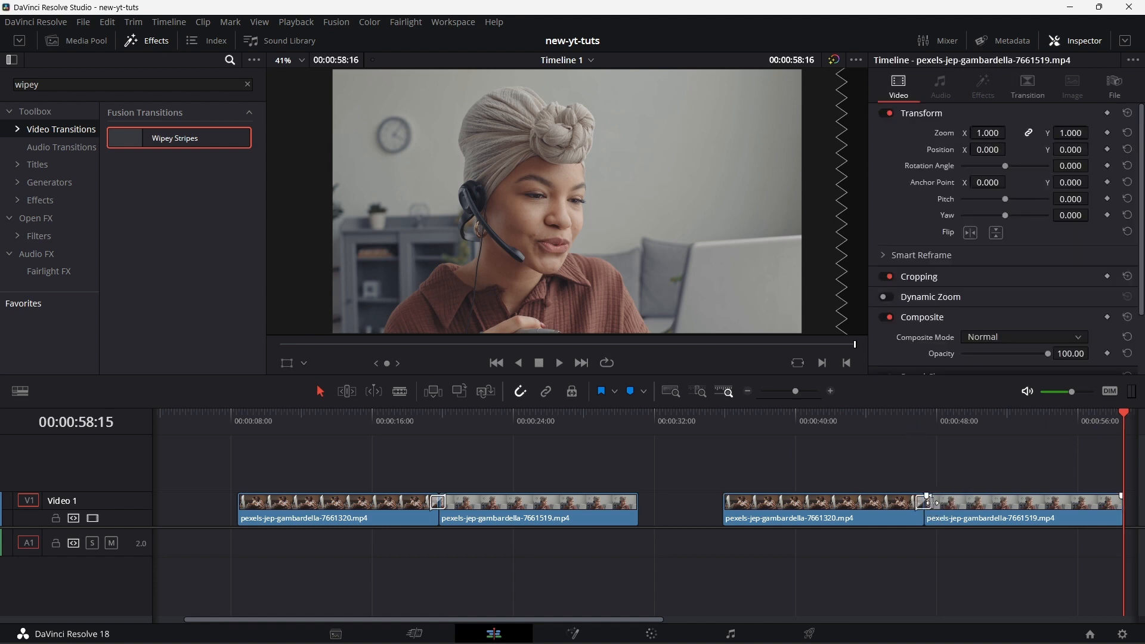
{"action": "left_click", "coordinate": [932, 502]}
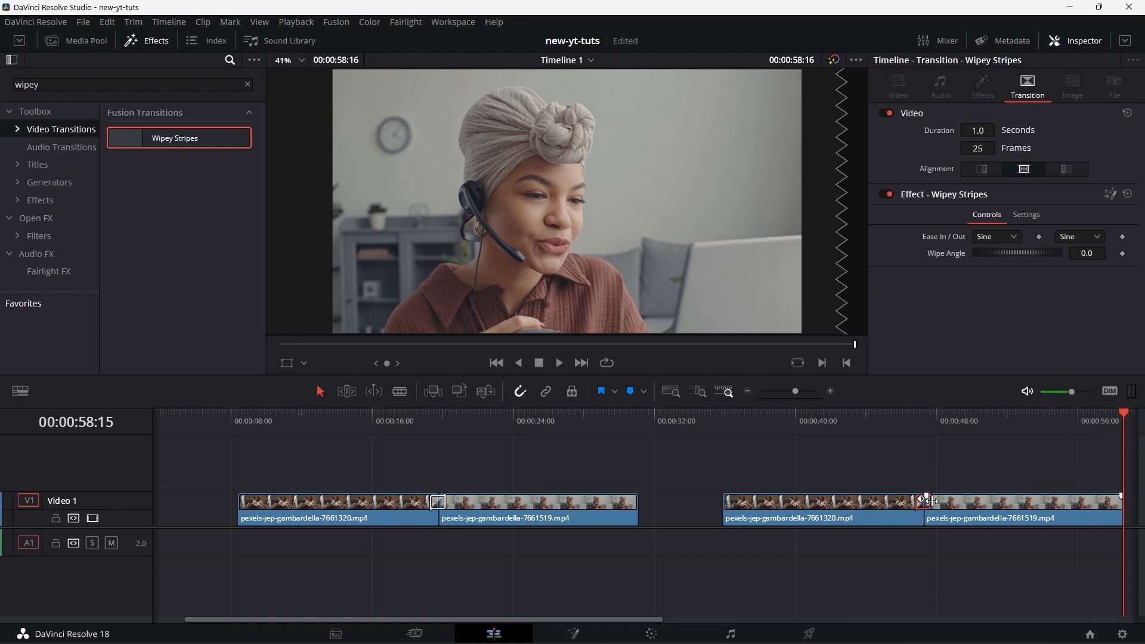
Play the timeline from 00:00:46:20 into the Wipey Stripes transition to preview it, then stop.
{"action": "left_click", "coordinate": [914, 421]}
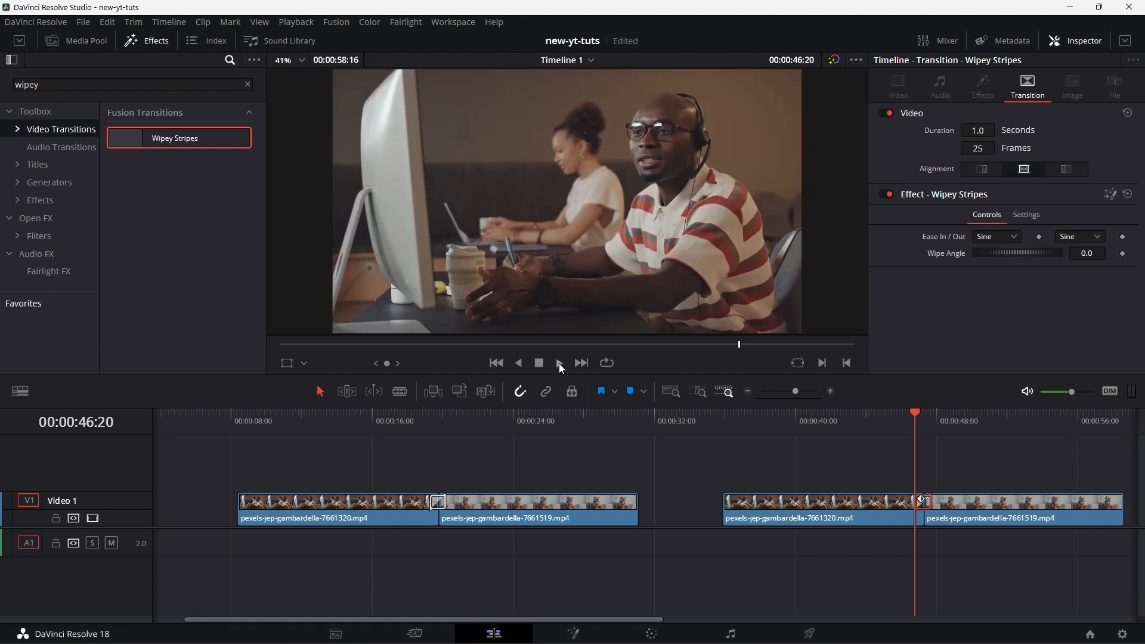
{"action": "left_click", "coordinate": [559, 363]}
{"action": "left_click", "coordinate": [539, 364]}
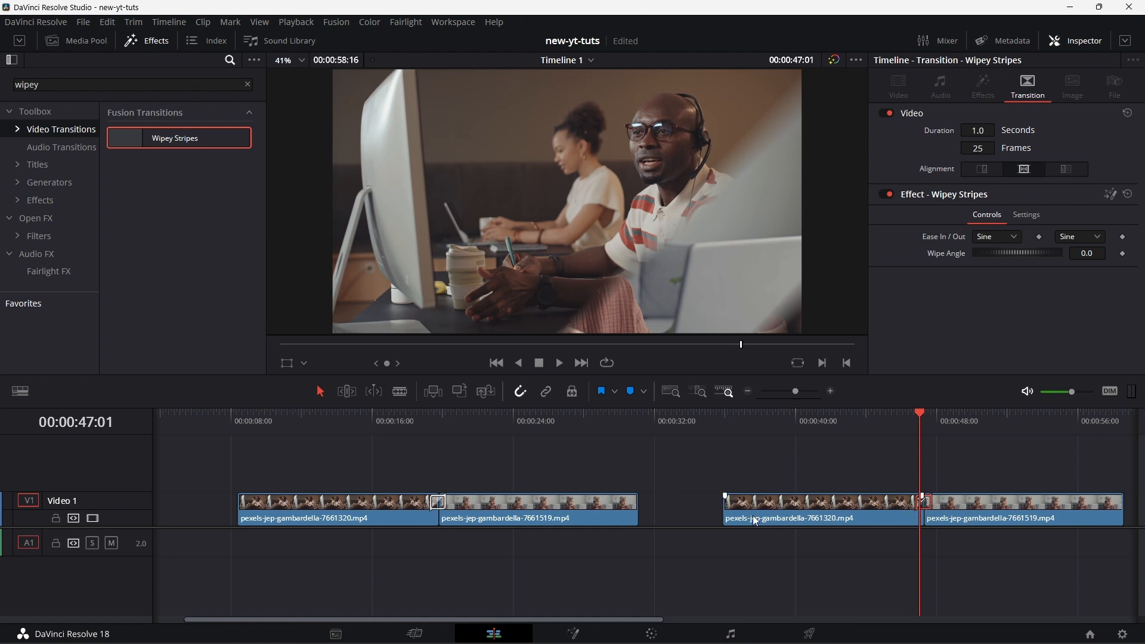
Set the playback render cache to Smart.
{"action": "left_click", "coordinate": [303, 24]}
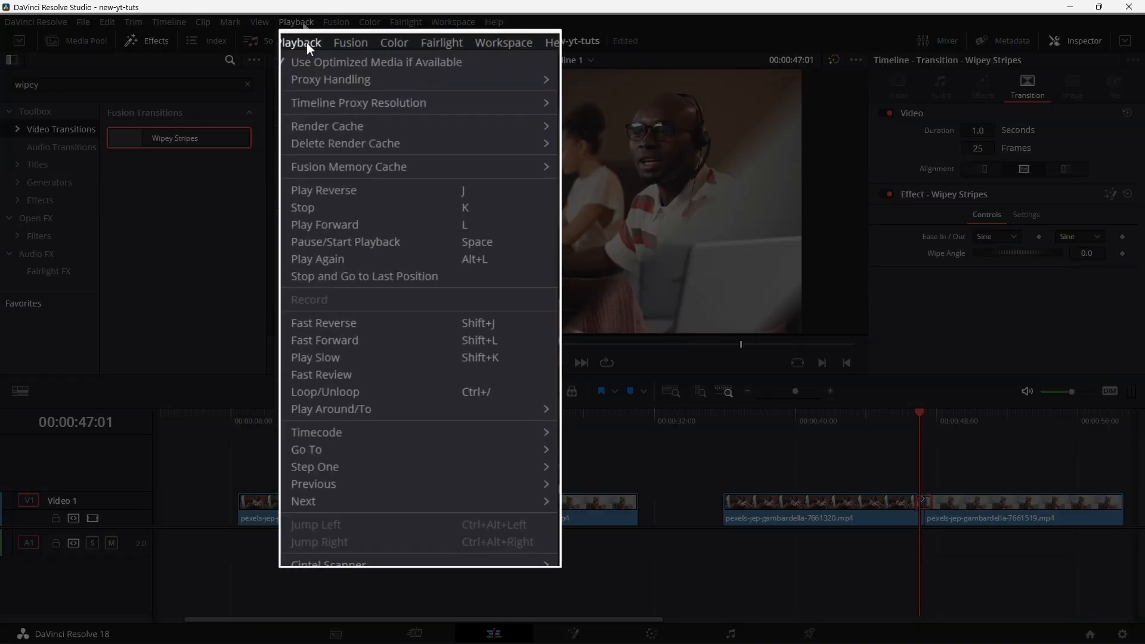
{"action": "mouse_move", "coordinate": [363, 121]}
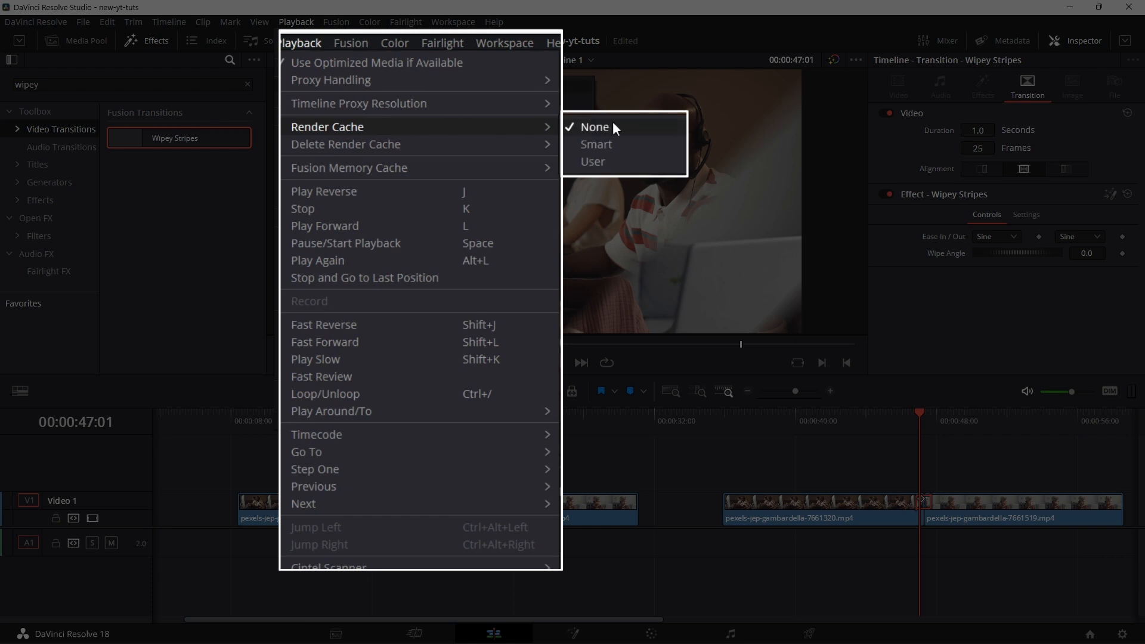
{"action": "left_click", "coordinate": [602, 145]}
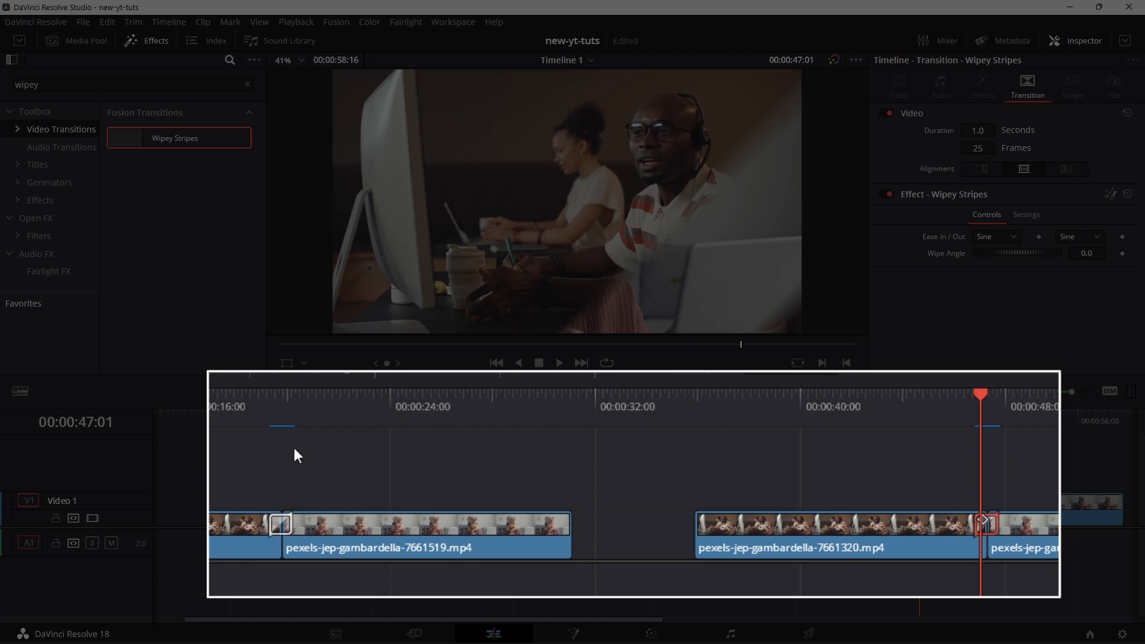
Play the cached Wipey Stripes transition twice from just before the cut between the copied clips.
{"action": "left_click", "coordinate": [967, 411]}
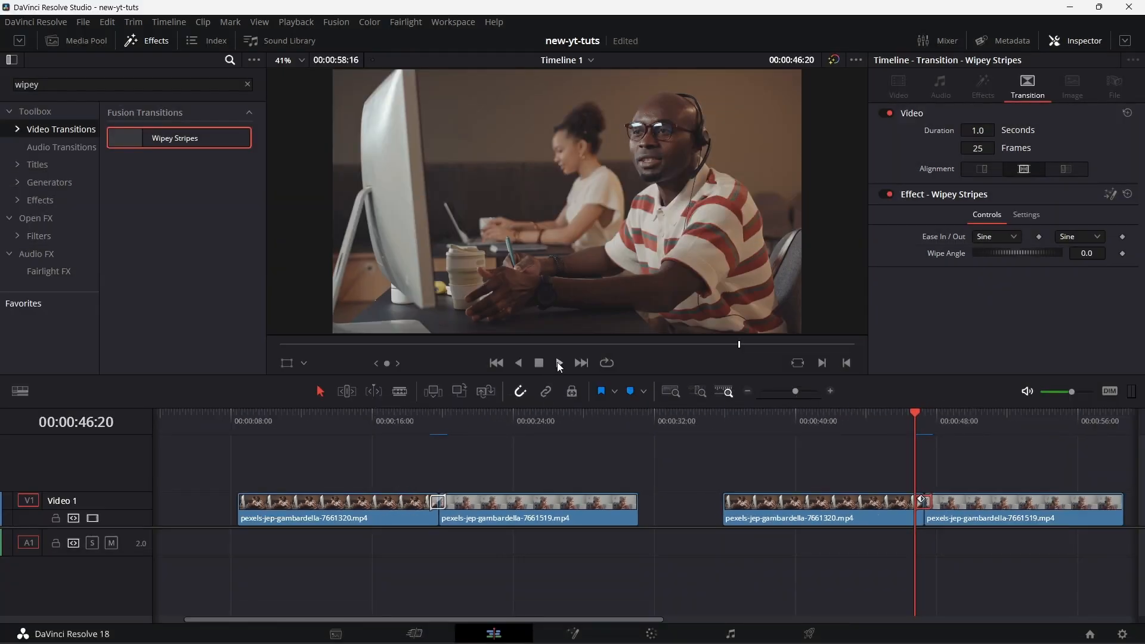
{"action": "left_click", "coordinate": [559, 364]}
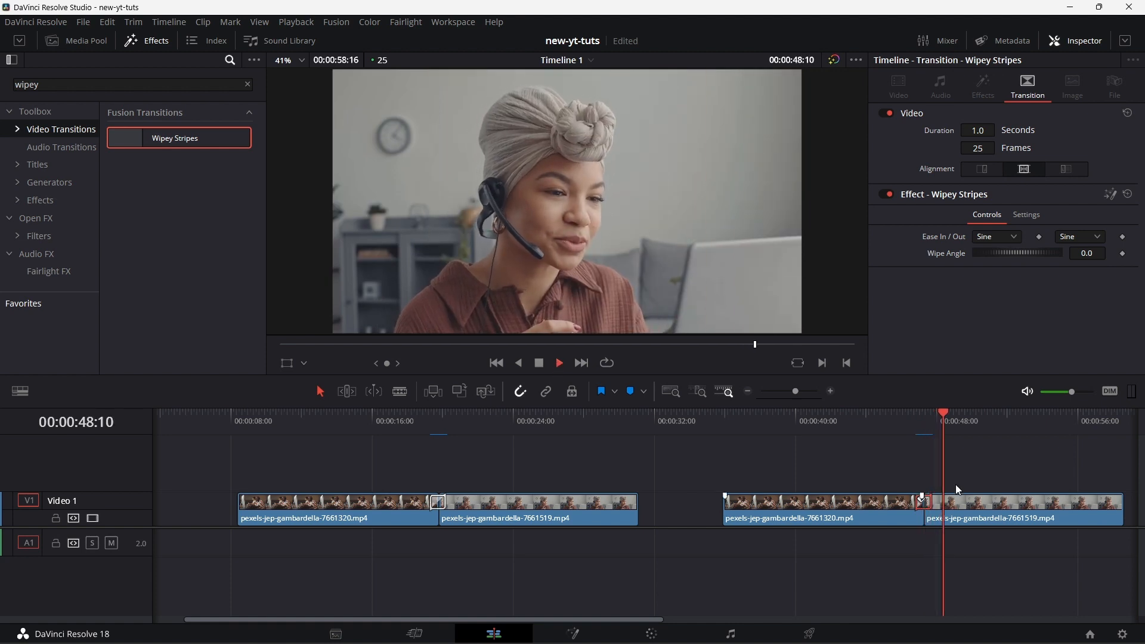
{"action": "left_click", "coordinate": [907, 426]}
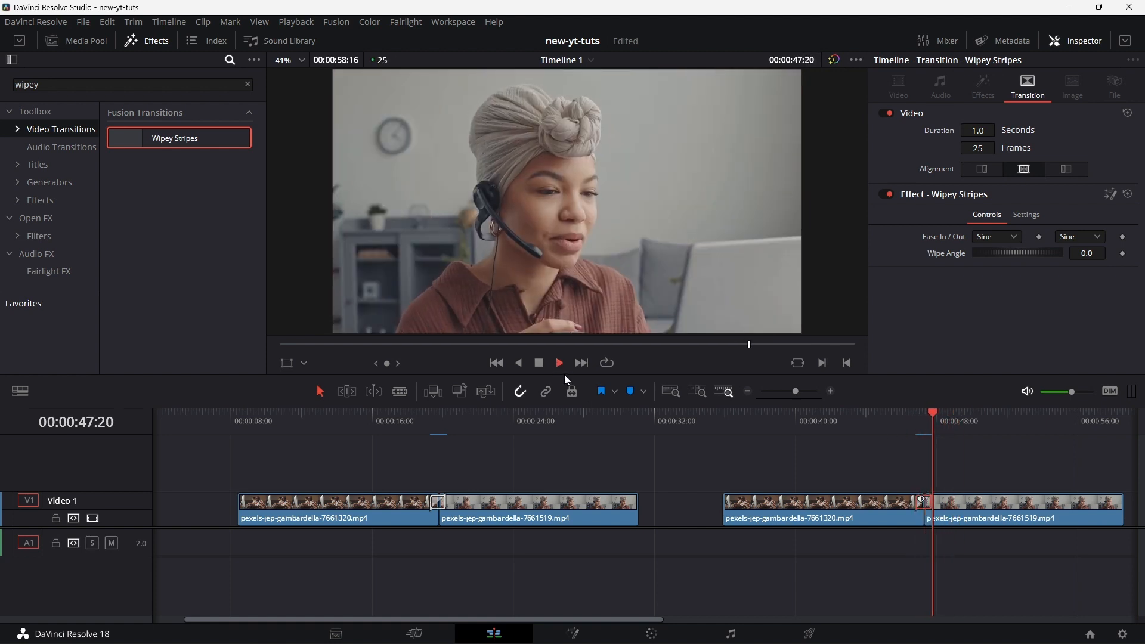
{"action": "left_click", "coordinate": [539, 363]}
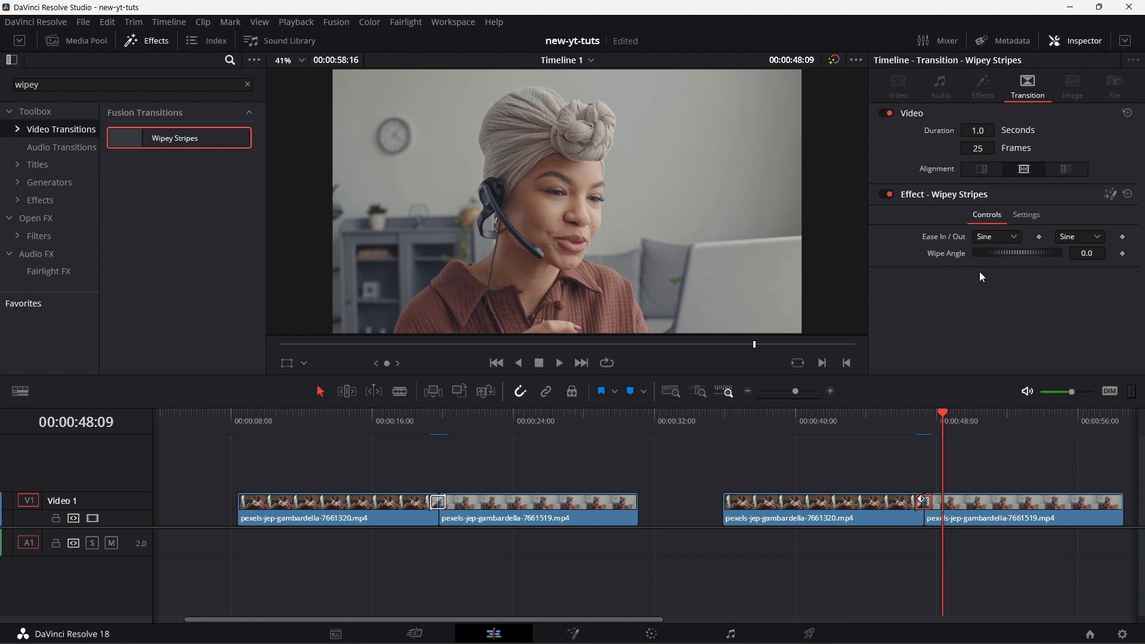
Set the Wipey Stripes transition's Wipe Angle to 47.0 and play it from 00:00:46:01.
{"action": "left_click_drag", "start_coordinate": [1018, 252], "coordinate": [1030, 253]}
{"action": "left_click", "coordinate": [900, 422]}
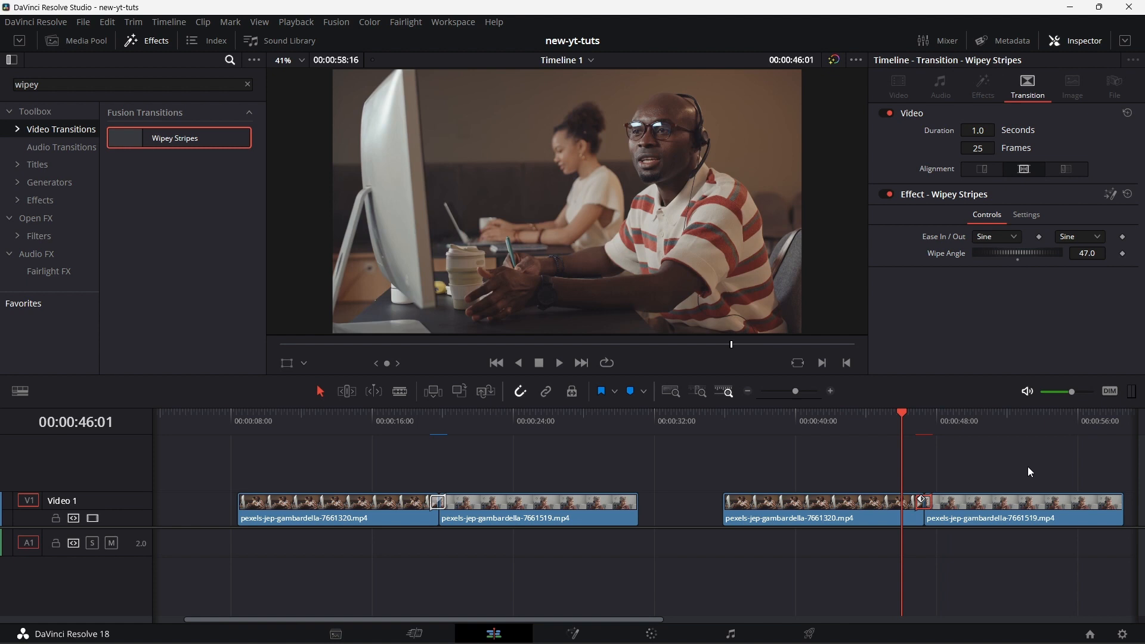
{"action": "left_click", "coordinate": [559, 364]}
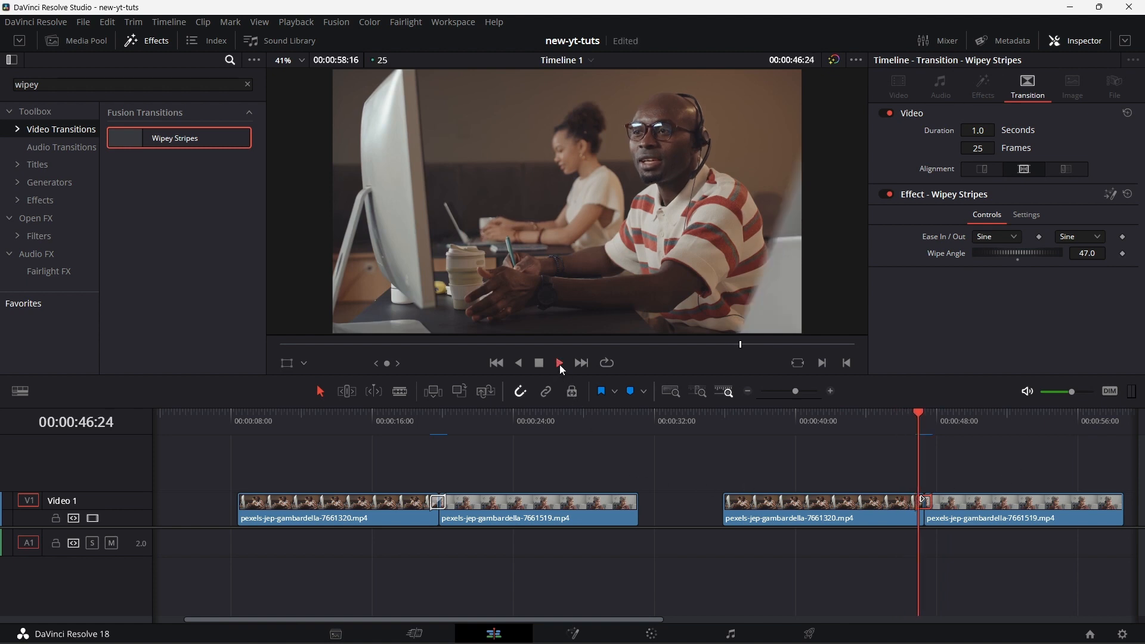
Play the Wipey Stripes transition between the copied clips from just before the cut, stop, and return the playhead to 00:00:45:23.
{"action": "left_click_drag", "start_coordinate": [947, 423], "coordinate": [901, 419]}
{"action": "key", "text": "space"}
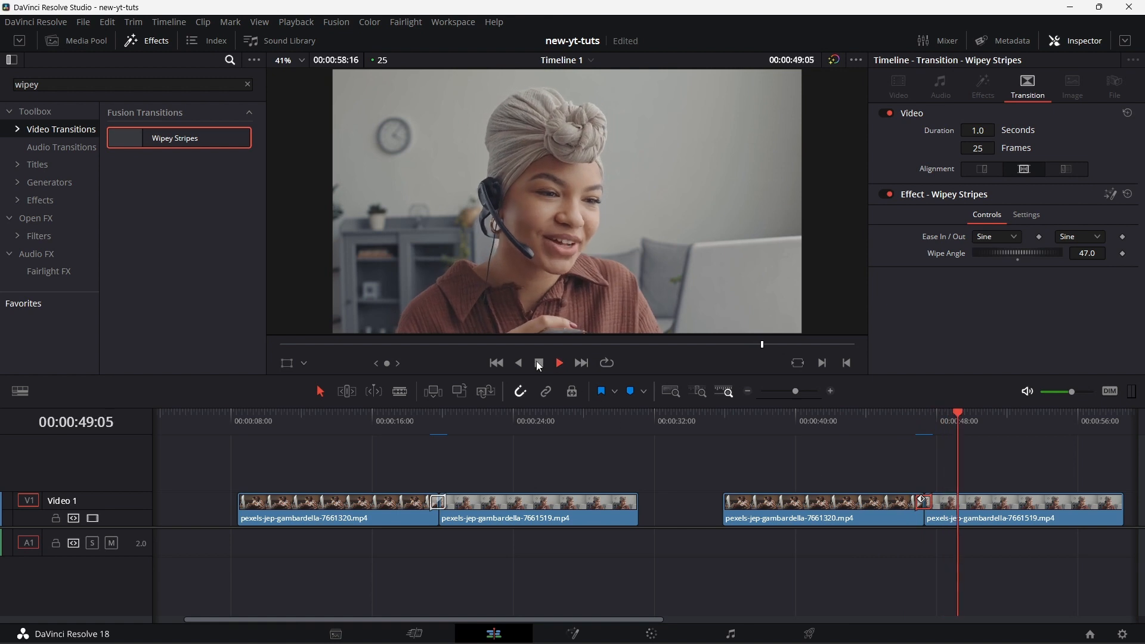
{"action": "key", "text": "space"}
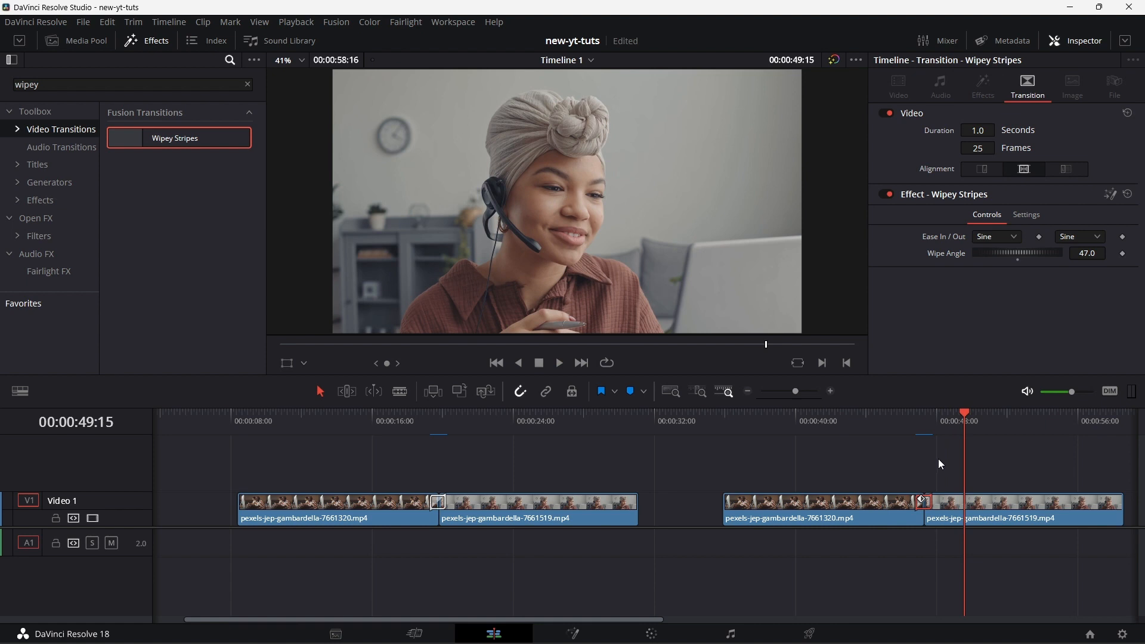
{"action": "left_click", "coordinate": [899, 420]}
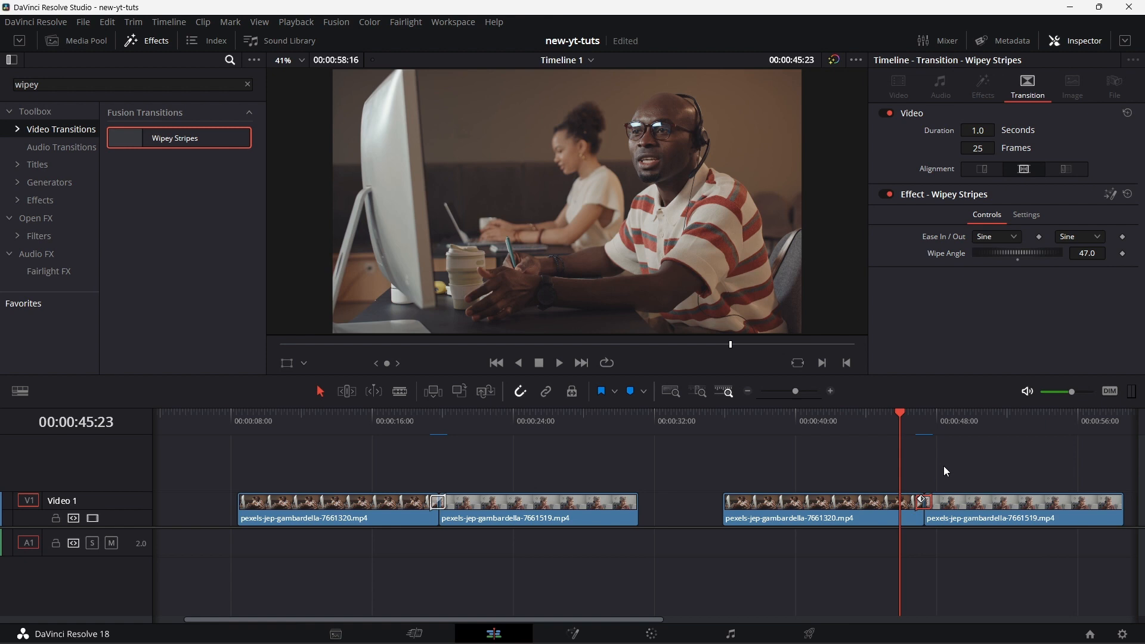
Open the transition between the first pair of clips in Fusion and enlarge the node editor to show its whole node tree.
{"action": "left_click", "coordinate": [442, 501]}
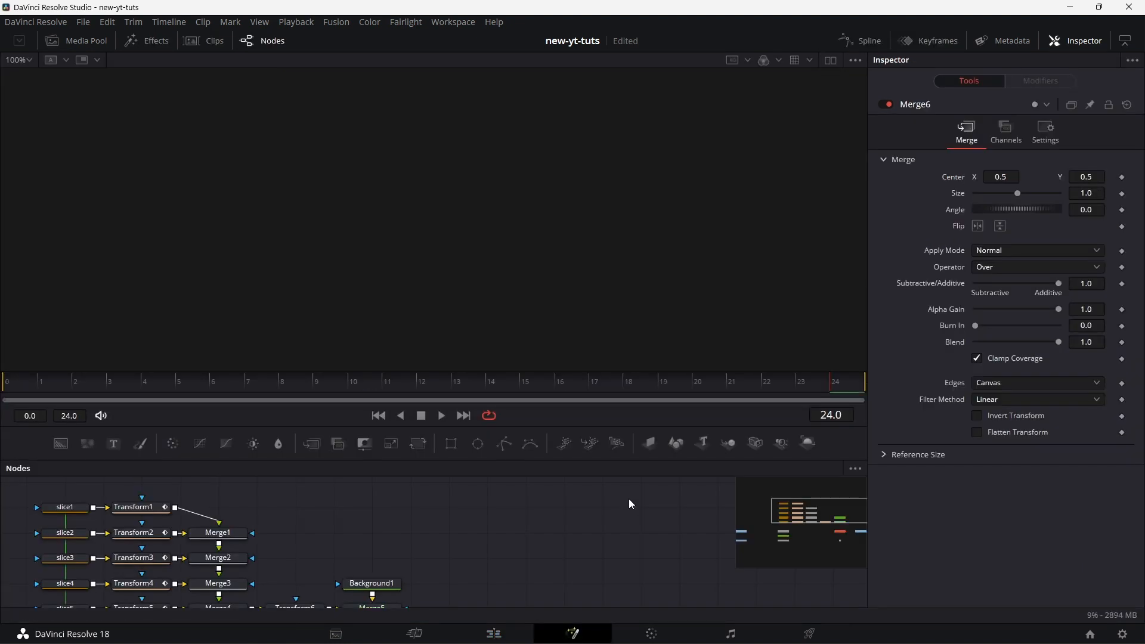
{"action": "left_click_drag", "start_coordinate": [495, 554], "coordinate": [539, 511]}
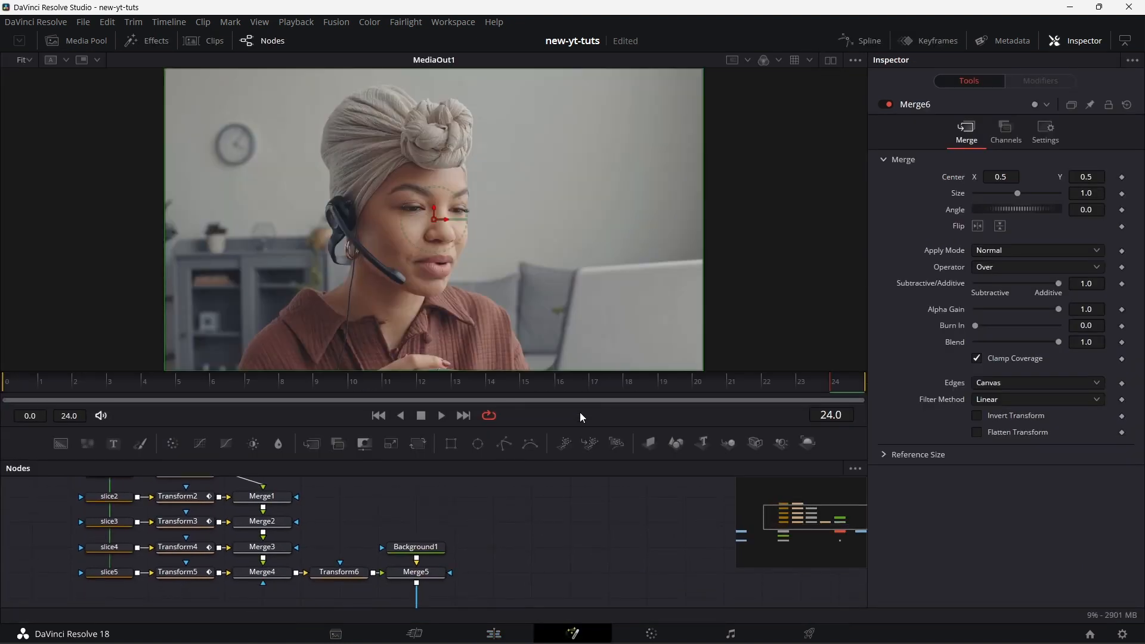
{"action": "left_click_drag", "start_coordinate": [580, 424], "coordinate": [592, 324]}
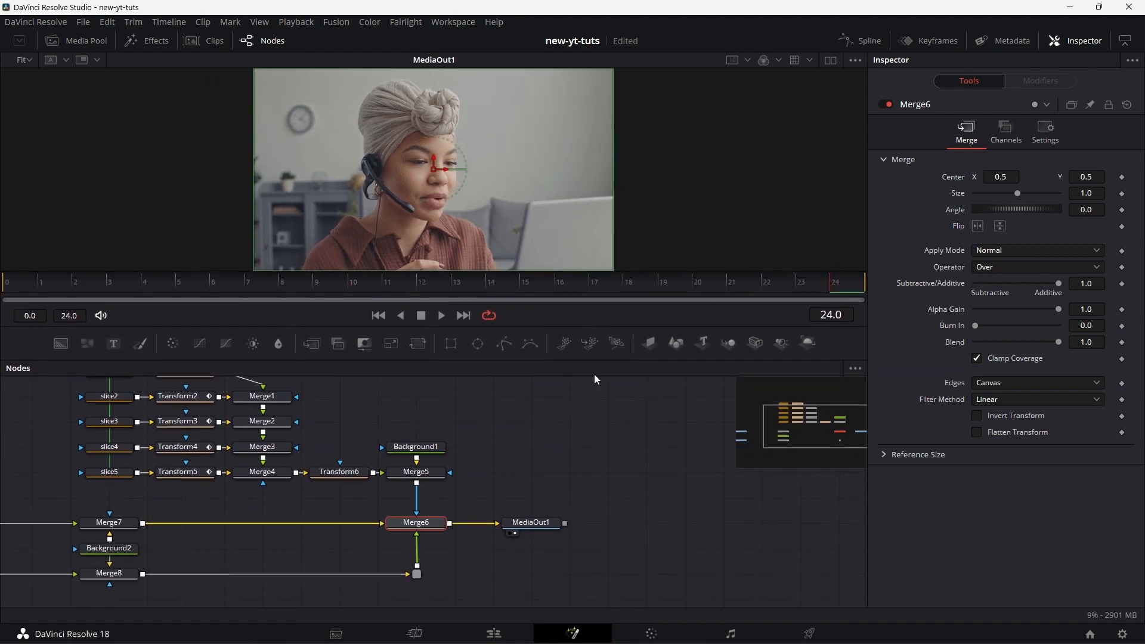
{"action": "left_click_drag", "start_coordinate": [541, 452], "coordinate": [703, 470]}
Highlight all slice, Transform, Merge and Background nodes between the MediaIn nodes and MediaOut1 twice, clearing the selection each time.
{"action": "left_click_drag", "start_coordinate": [140, 386], "coordinate": [243, 380]}
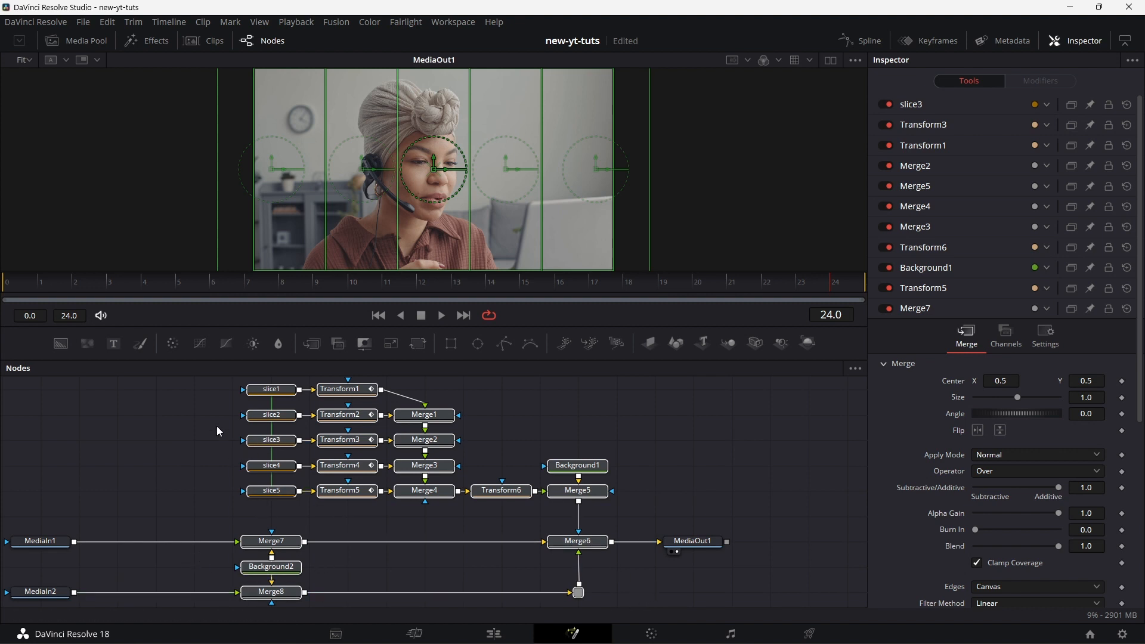
{"action": "left_click", "coordinate": [202, 392]}
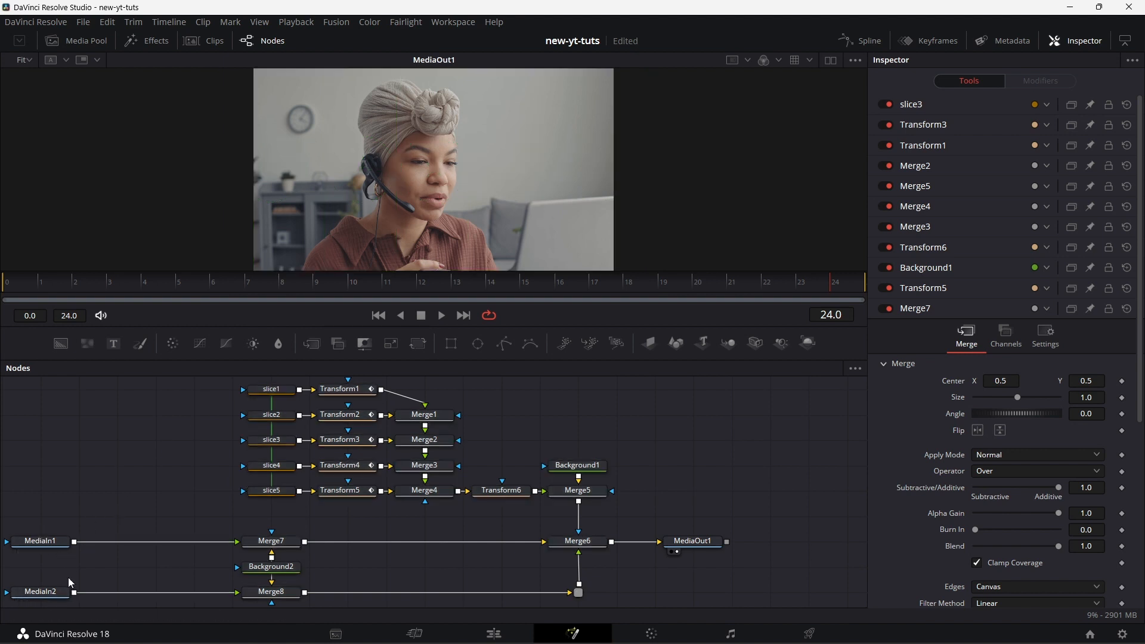
{"action": "left_click_drag", "start_coordinate": [173, 389], "coordinate": [603, 599]}
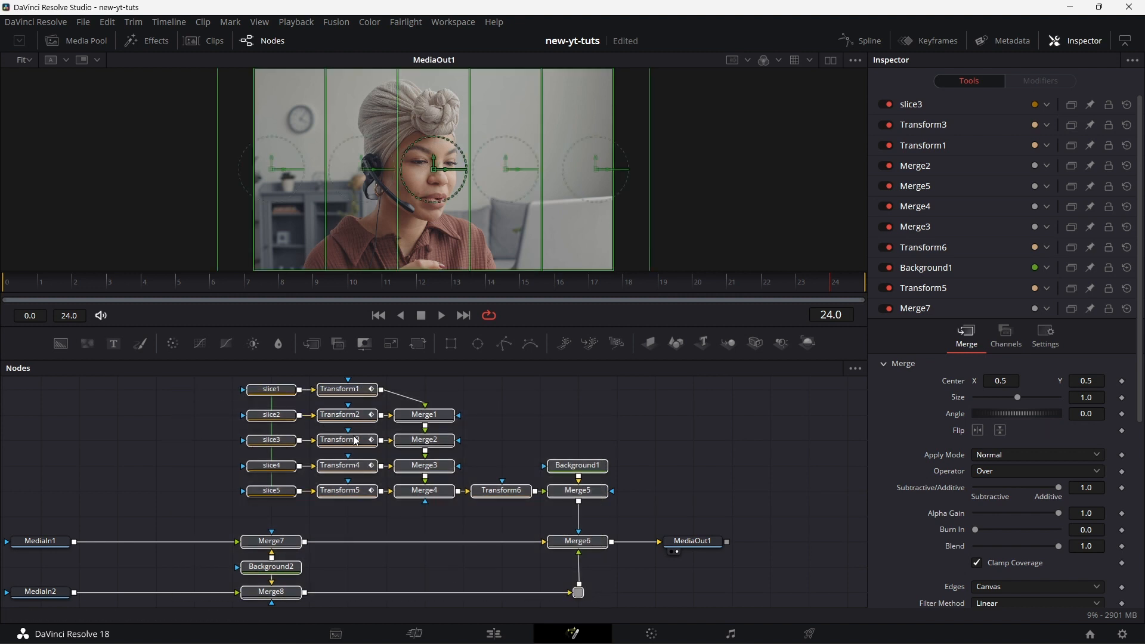
{"action": "left_click", "coordinate": [612, 582]}
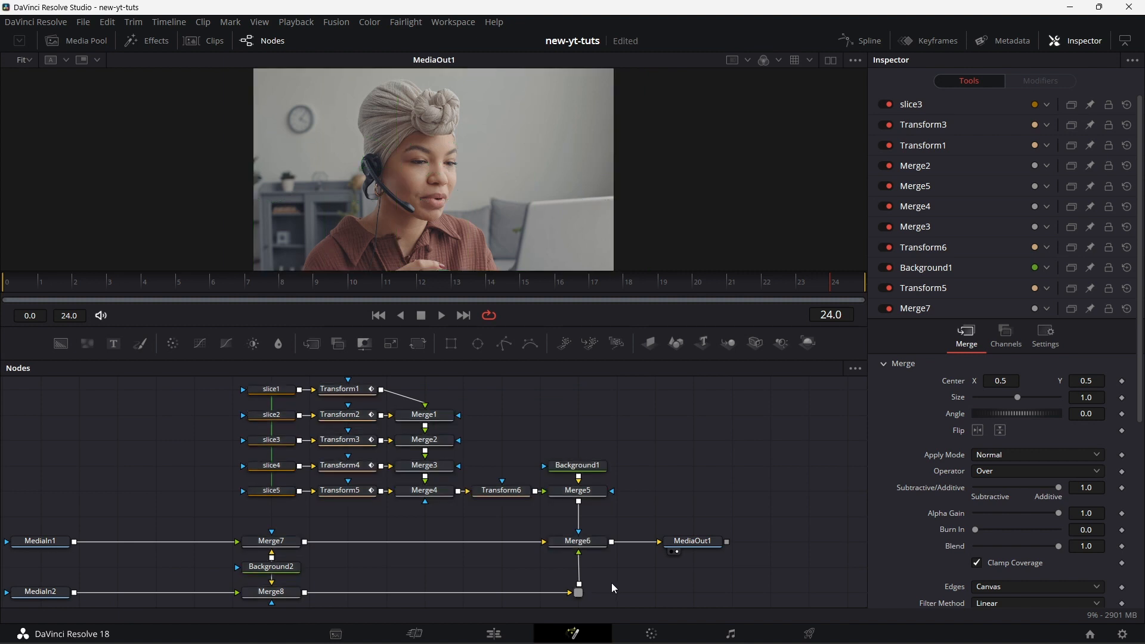